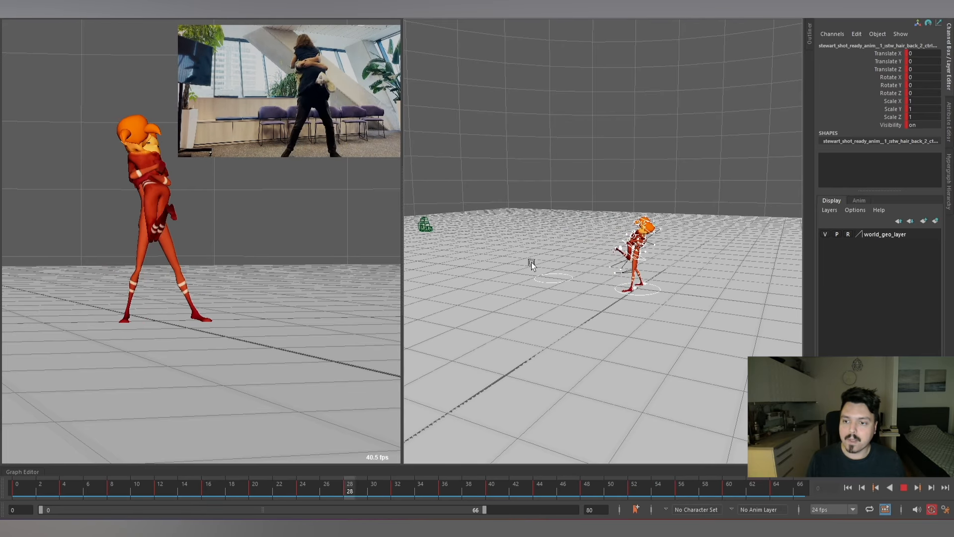
Stop the playback at frame 60 and examine the two hugging characters in the perspective view from several angles.
key("Escape")
key("comma")
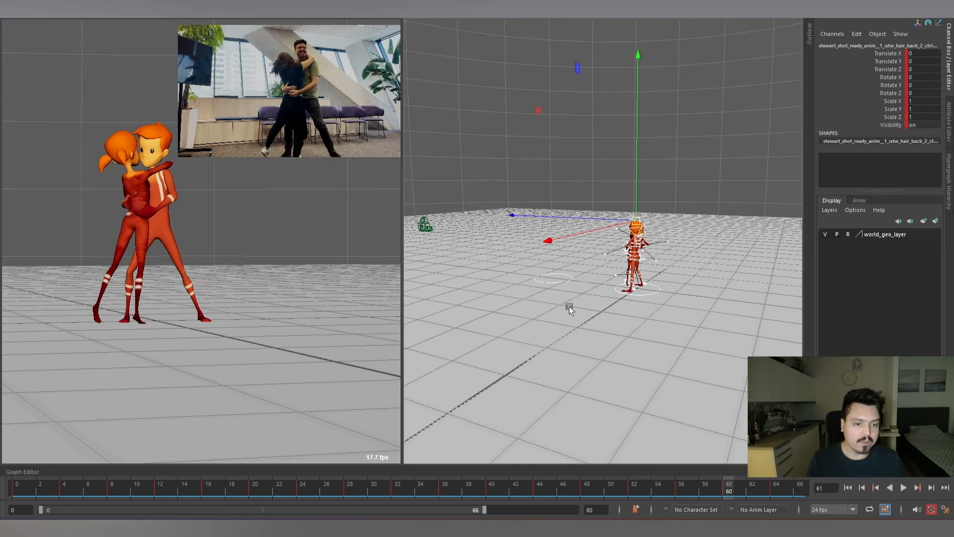
right_click_drag(606, 230, 739, 305, "alt")
left_click_drag(616, 265, 585, 266, "alt")
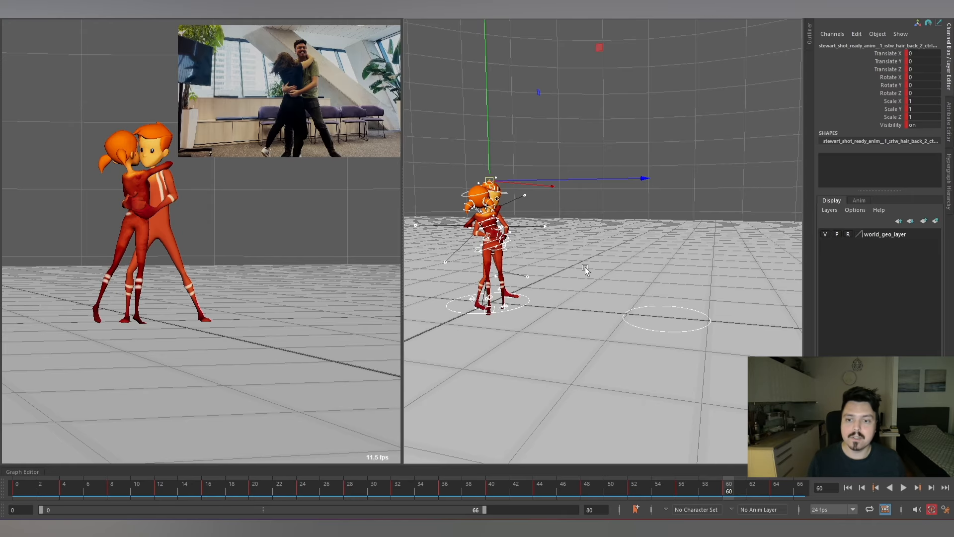
right_click_drag(508, 223, 570, 232, "alt")
middle_click_drag(569, 232, 625, 206, "alt")
right_click_drag(625, 206, 552, 213, "alt")
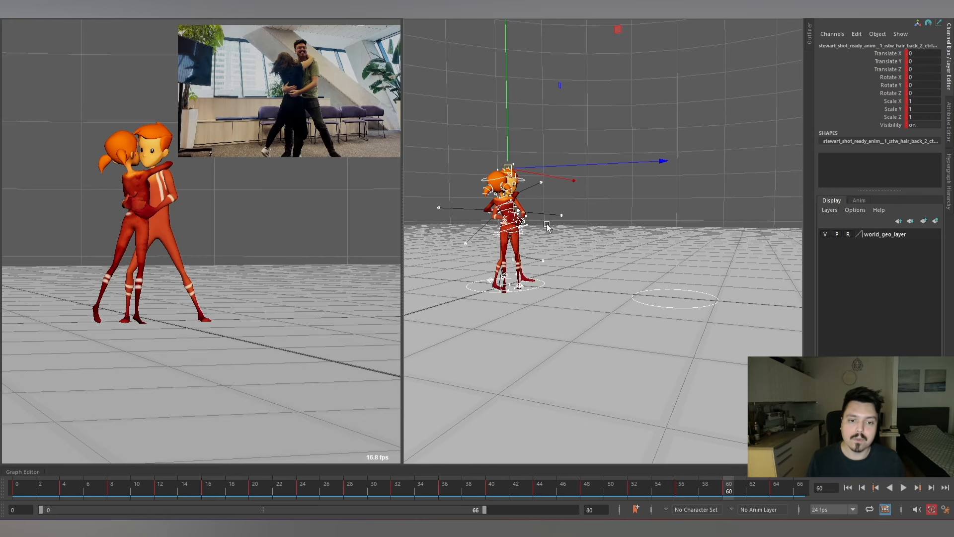
right_click_drag(546, 226, 628, 276, "alt")
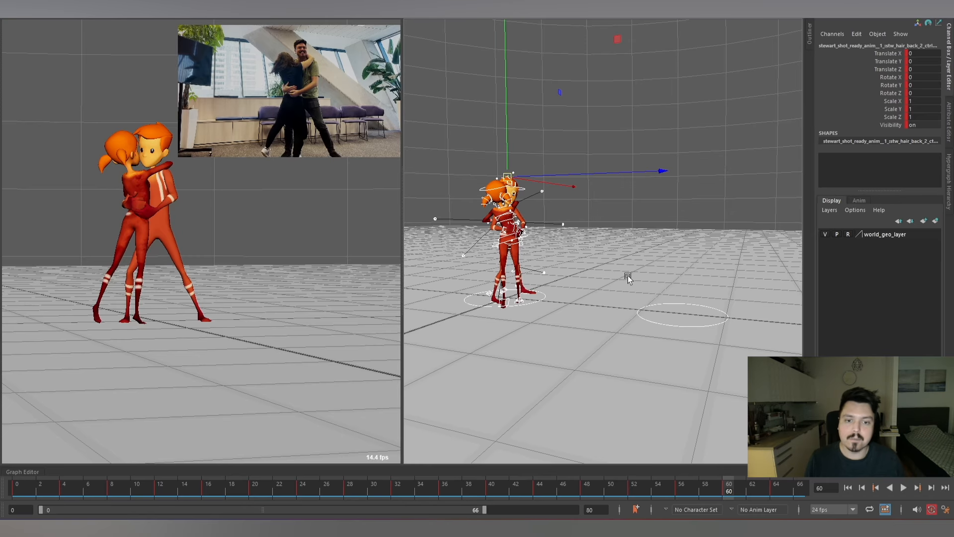
left_click_drag(608, 254, 599, 228, "alt")
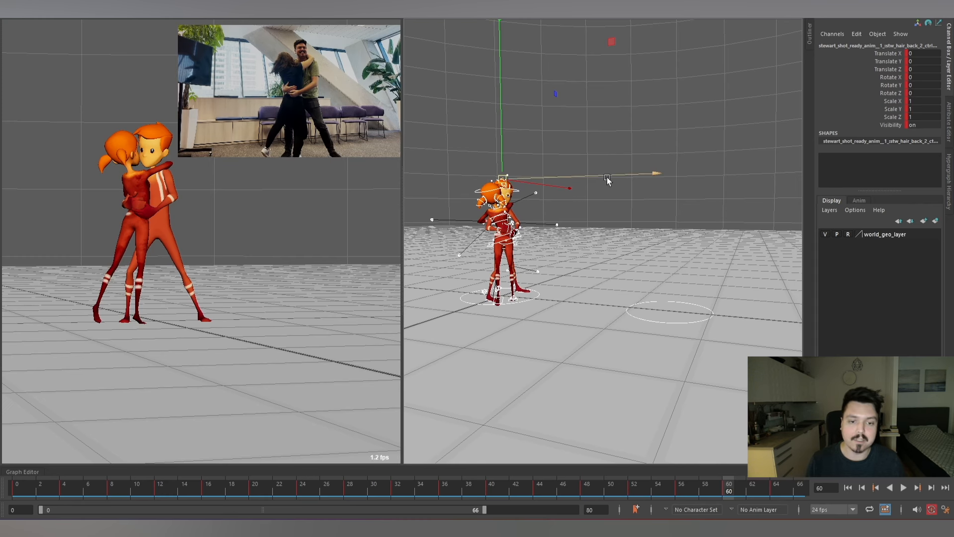
left_click_drag(607, 176, 649, 253, "alt")
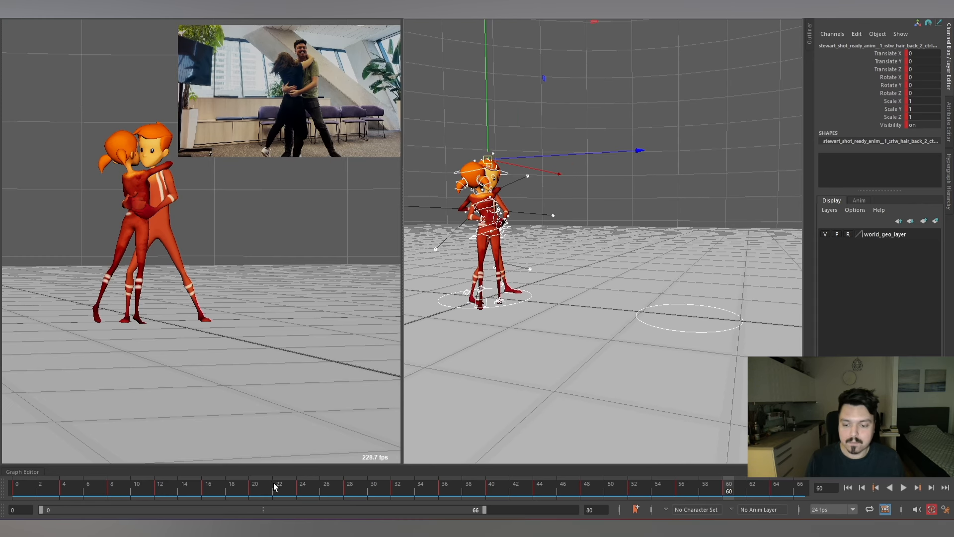
Convert all keys across the timeline to spline tangents and play the animation back.
left_click_drag(63, 492, 155, 489)
double_click(155, 488)
right_click(155, 488)
mouse_move(181, 351)
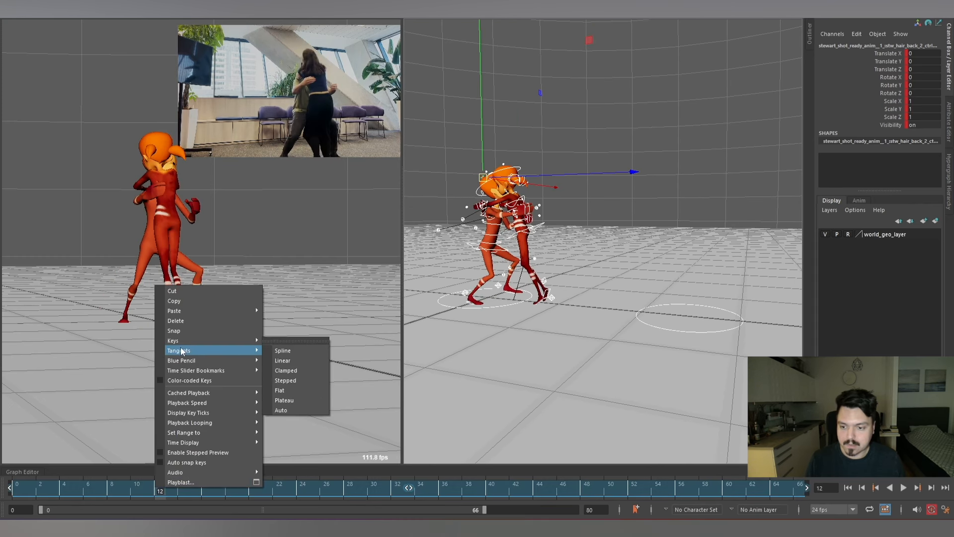
left_click(297, 351)
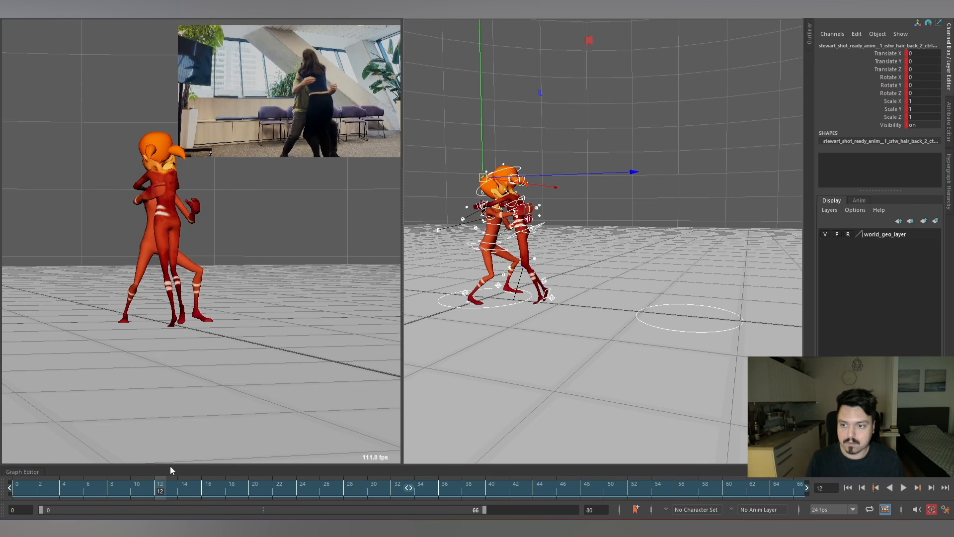
left_click(124, 487)
key("alt+v")
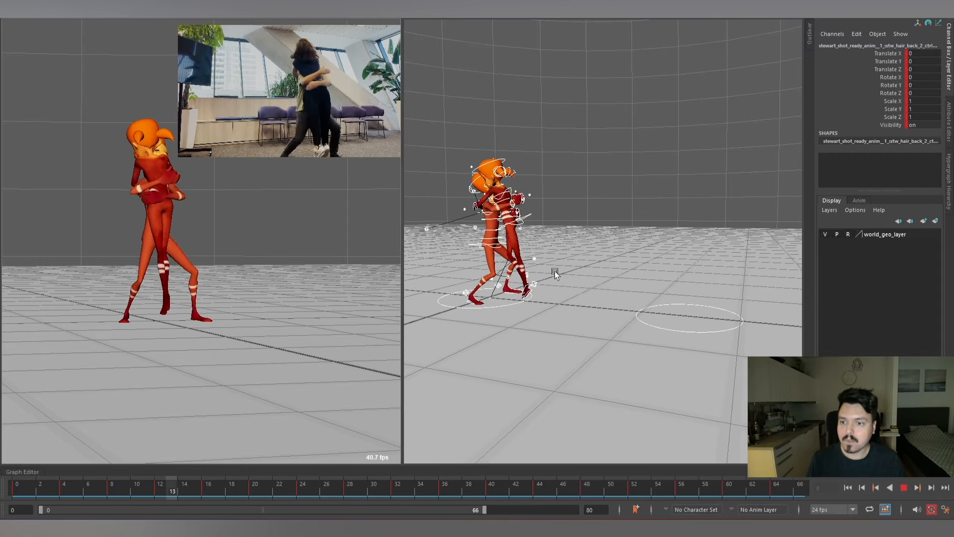
Stop the playback at frame 26 and select the COG control of the Stella rig.
key("Escape")
right_click_drag(532, 250, 718, 224, "alt")
left_click(624, 165)
left_click_drag(624, 165, 599, 177, "alt")
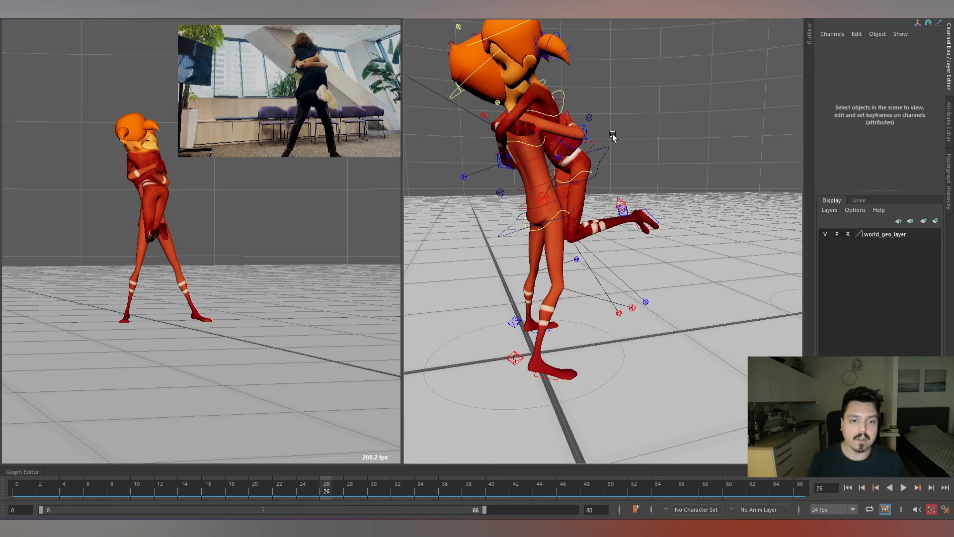
left_click_drag(627, 140, 599, 166)
left_click_drag(587, 173, 621, 181, "alt")
right_click_drag(621, 181, 527, 171, "alt")
middle_click_drag(527, 172, 574, 163, "alt")
left_click_drag(575, 163, 528, 135, "alt")
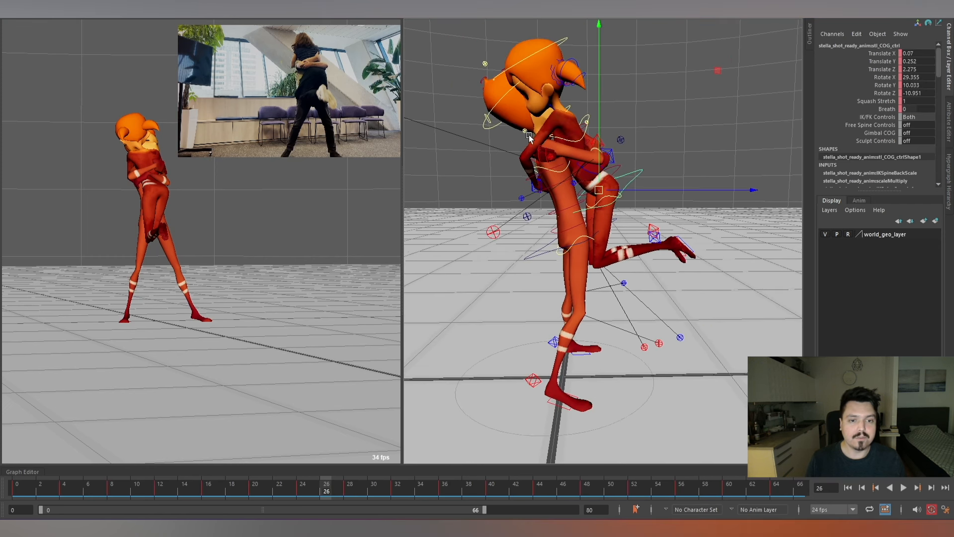
Examine the lifted hug pose at frame 26 around Stella's COG control, from near and far.
right_click_drag(550, 174, 604, 140, "alt")
middle_click_drag(604, 141, 567, 167, "alt")
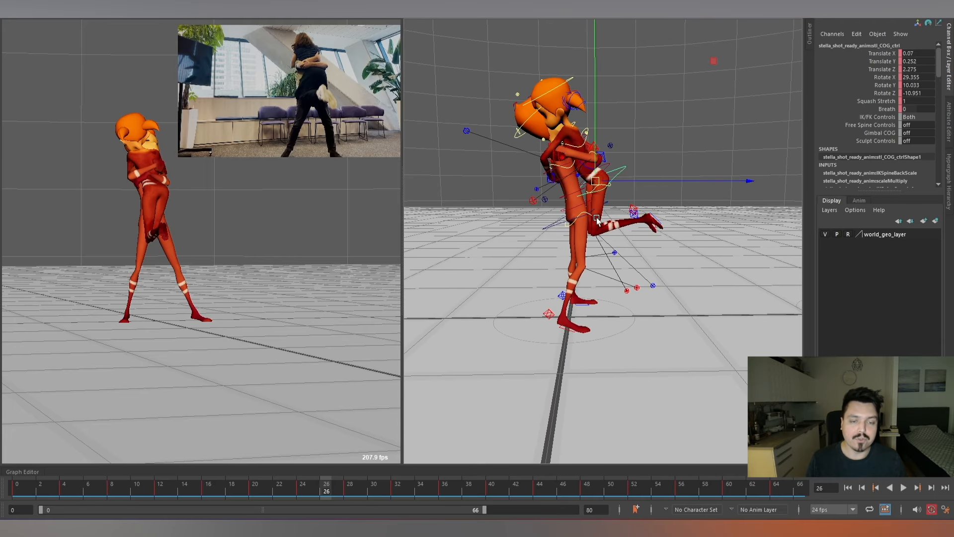
left_click_drag(609, 251, 536, 164, "alt")
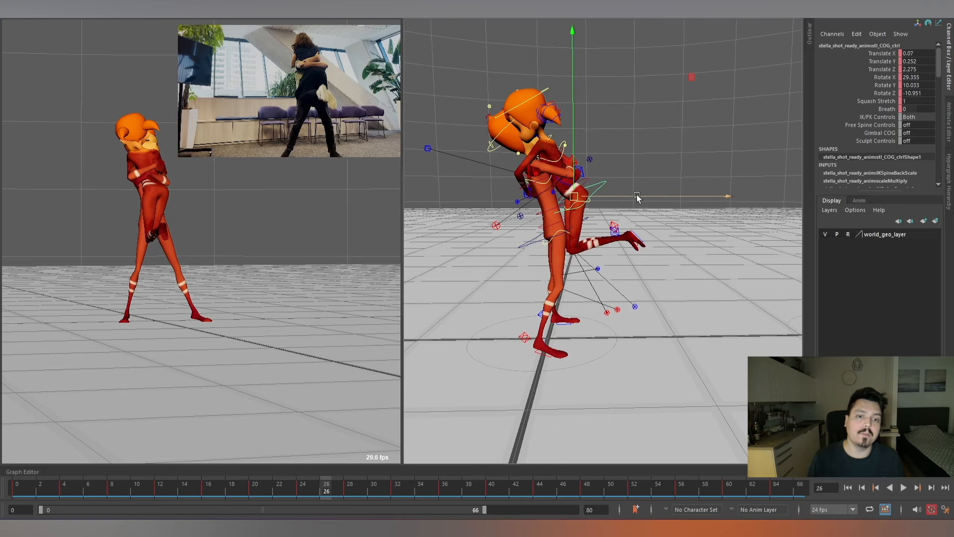
right_click_drag(639, 208, 678, 247, "alt")
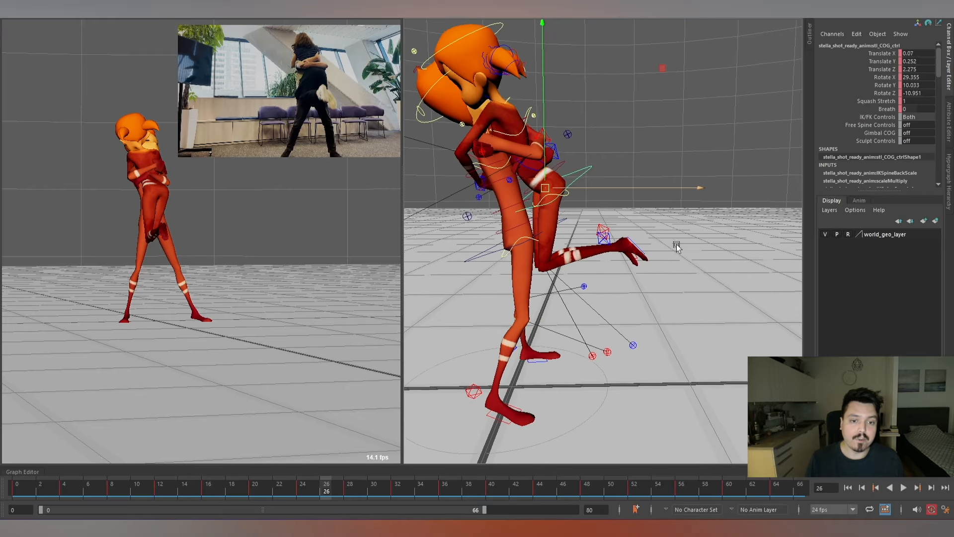
middle_click_drag(677, 247, 717, 231, "alt")
right_click_drag(614, 248, 598, 190, "alt")
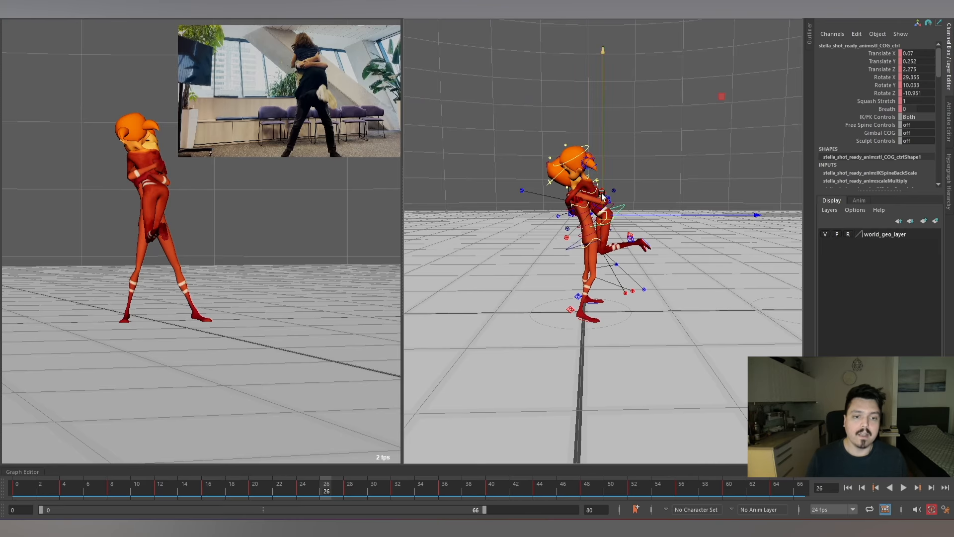
right_click_drag(601, 196, 606, 215, "alt")
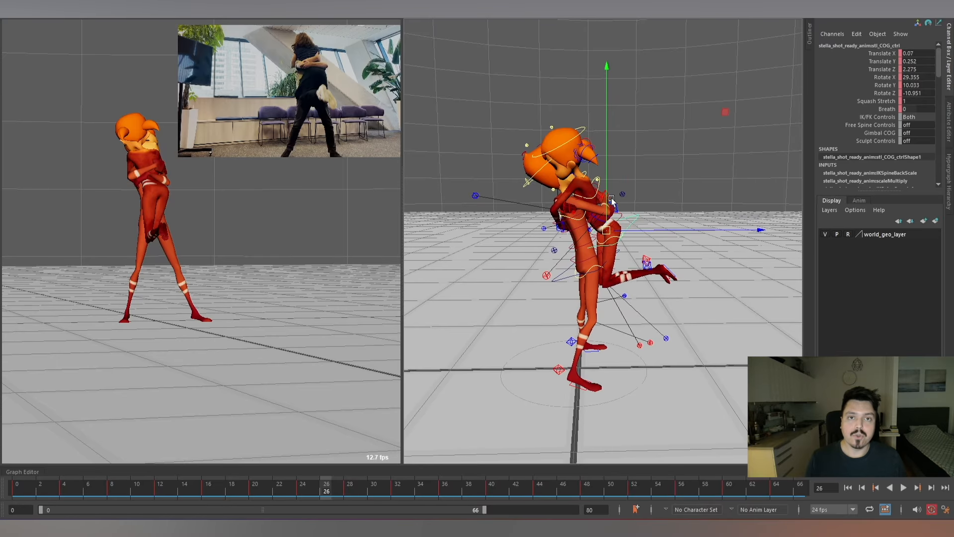
right_click_drag(645, 257, 631, 182, "alt")
middle_click_drag(631, 183, 615, 168, "alt")
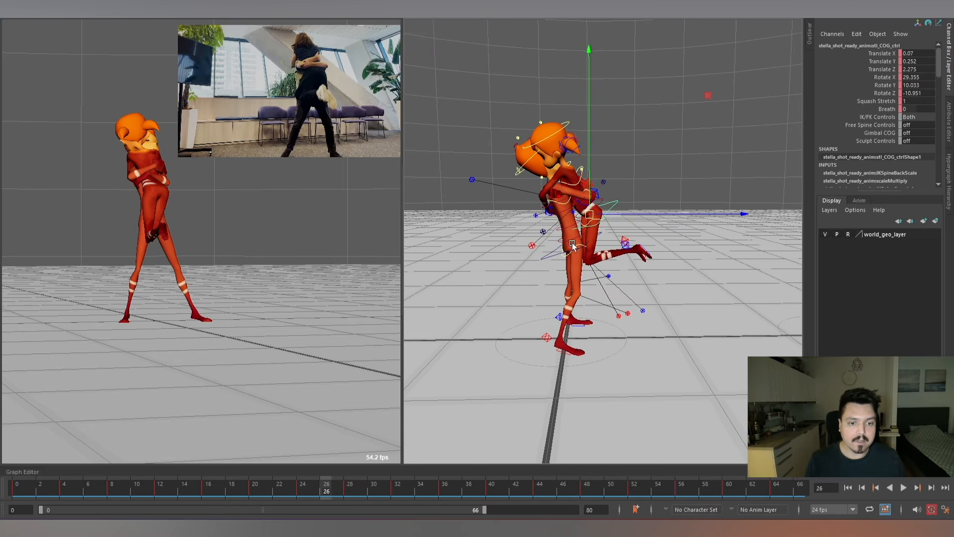
right_click_drag(573, 246, 635, 273, "alt")
left_click_drag(635, 273, 619, 236, "alt")
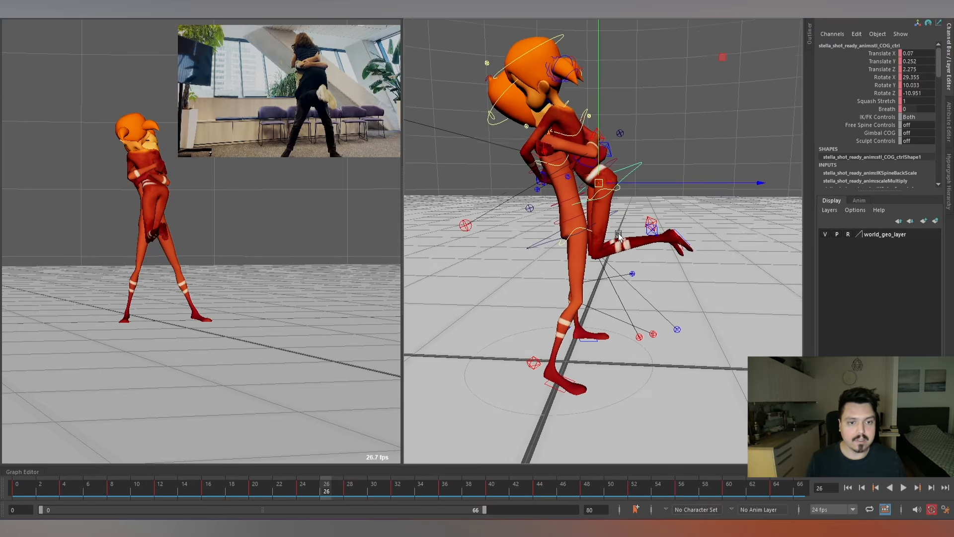
right_click_drag(619, 236, 607, 212, "alt")
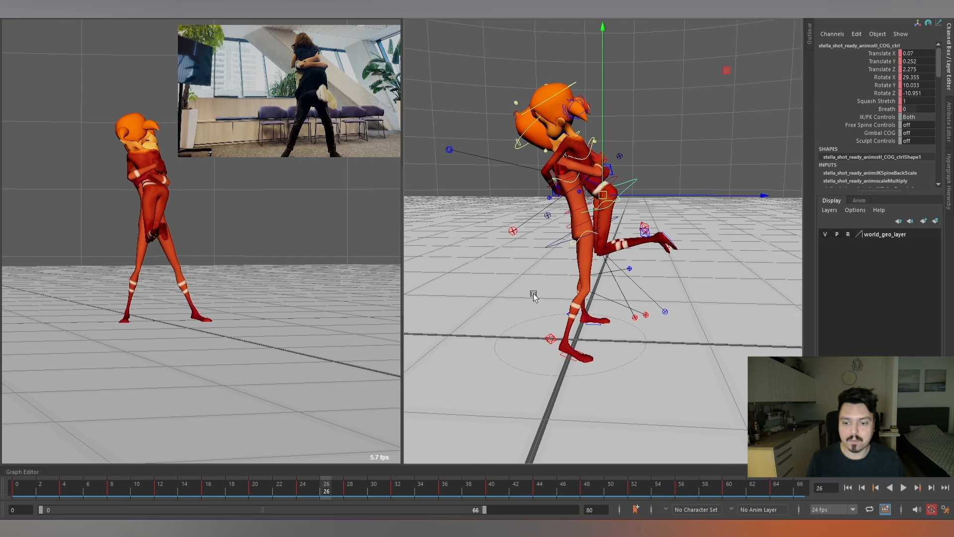
Go to frame 19 and create a locator at the world origin.
mouse_move(252, 499)
left_mouse_down()
mouse_move(189, 492)
mouse_move(238, 488)
left_mouse_up()
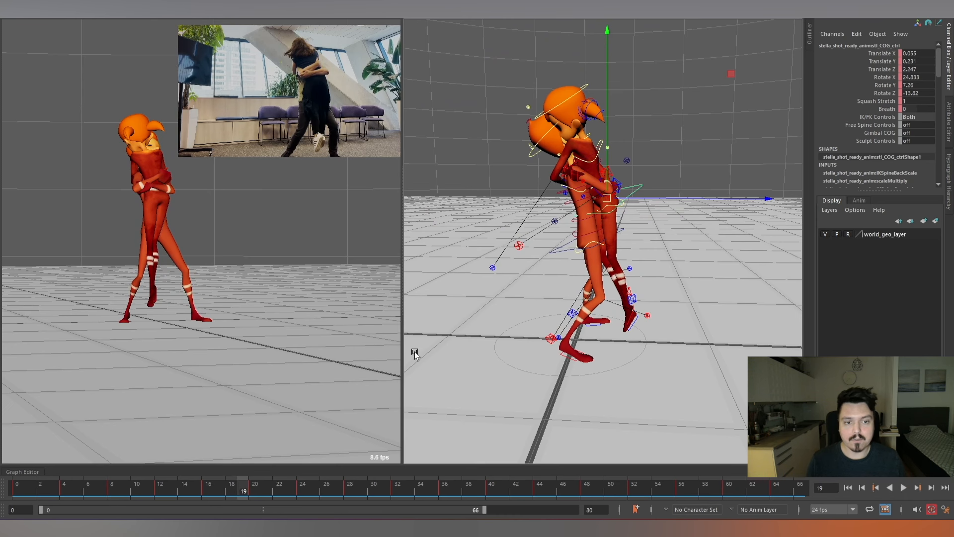
left_click_drag(544, 260, 626, 185, "alt")
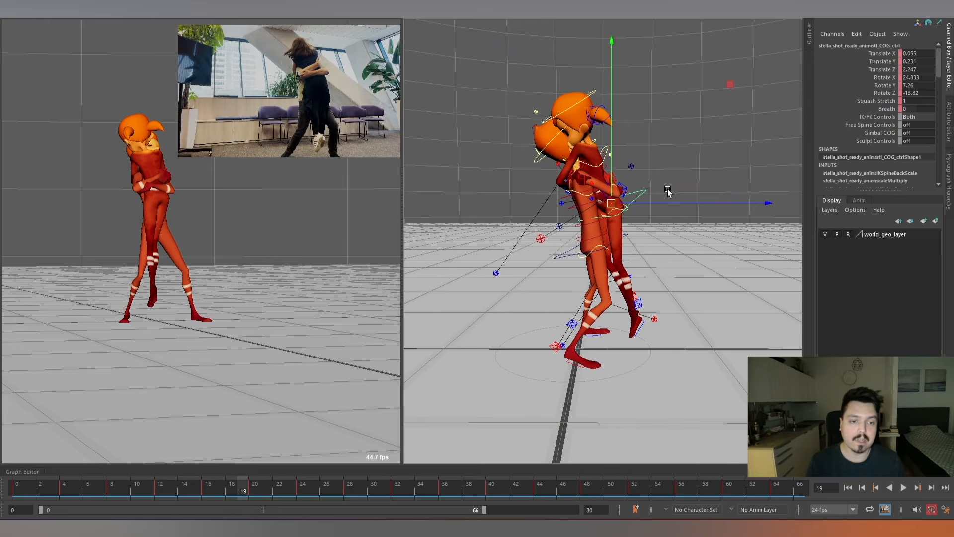
left_click_drag(674, 192, 694, 230, "alt")
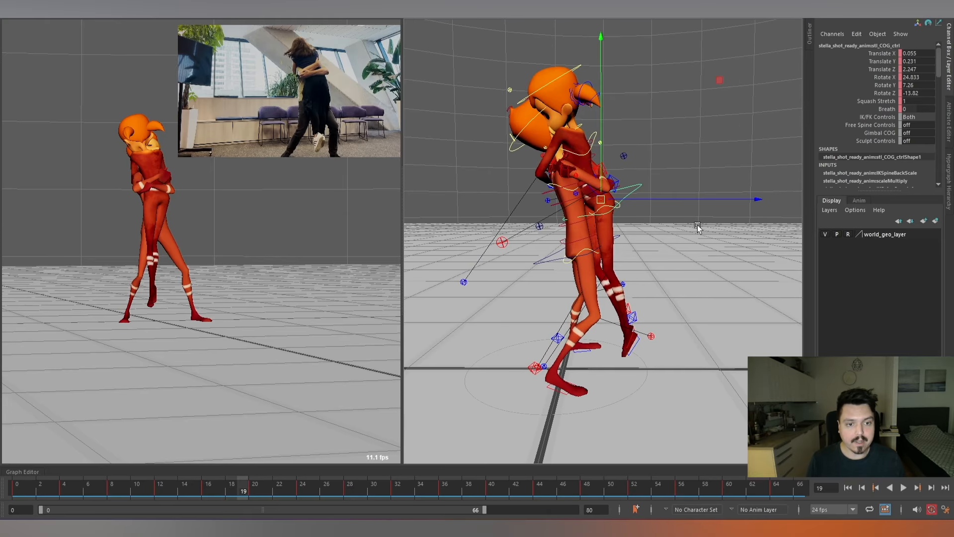
key("g")
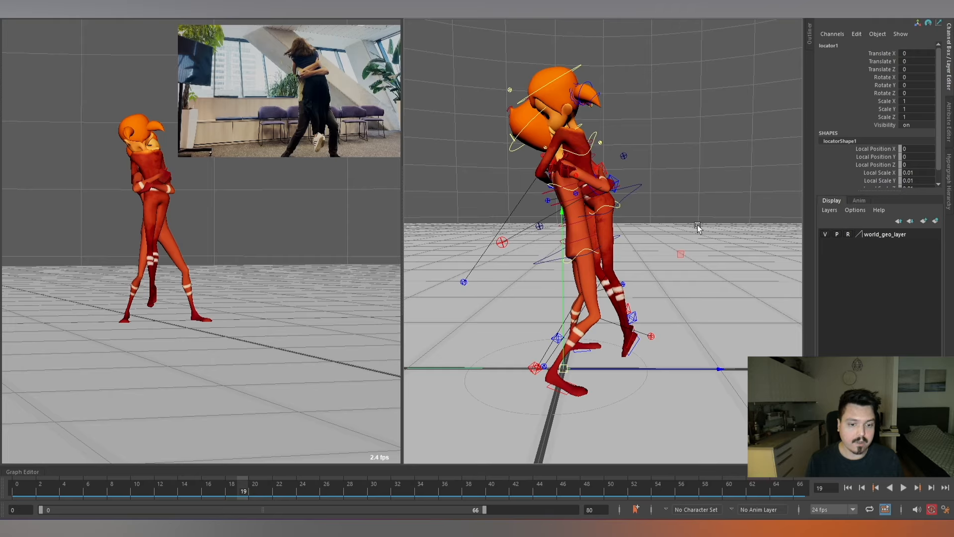
Raise the locator from the floor to the characters' chest height, at about 1.206 in Translate Y.
right_click_drag(681, 297, 648, 277, "alt")
left_click_drag(647, 277, 628, 279, "alt")
left_click_drag(618, 323, 614, 298, "alt")
right_click_drag(614, 298, 667, 296, "alt")
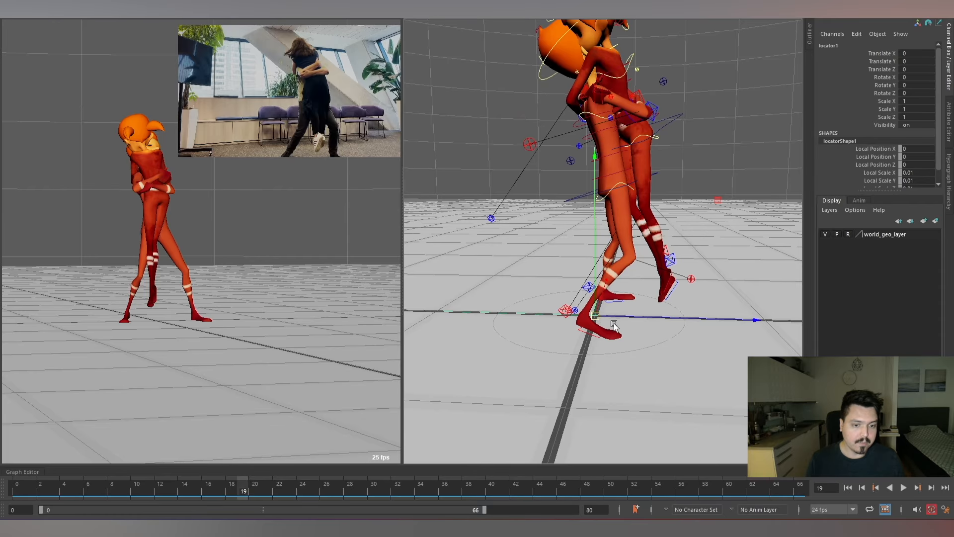
right_click_drag(684, 289, 641, 293, "alt")
left_click_drag(641, 294, 607, 291, "alt")
left_click_drag(602, 258, 605, 135)
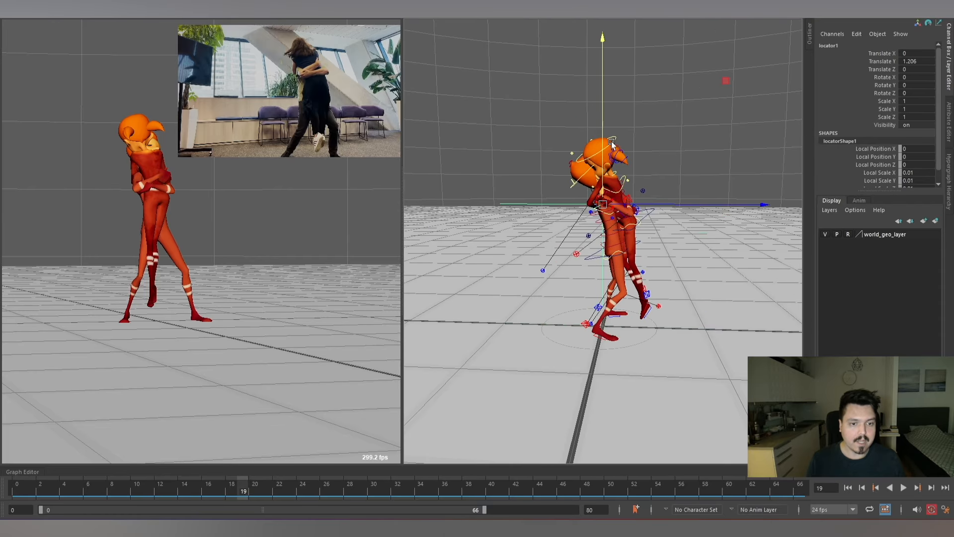
At frame 17, move the locator between the characters' torsos, to about X 0.009, Y 1.215, Z 0.088.
right_click_drag(627, 216, 701, 248, "alt")
right_click_drag(597, 184, 637, 229, "alt")
middle_click_drag(637, 229, 648, 230, "alt")
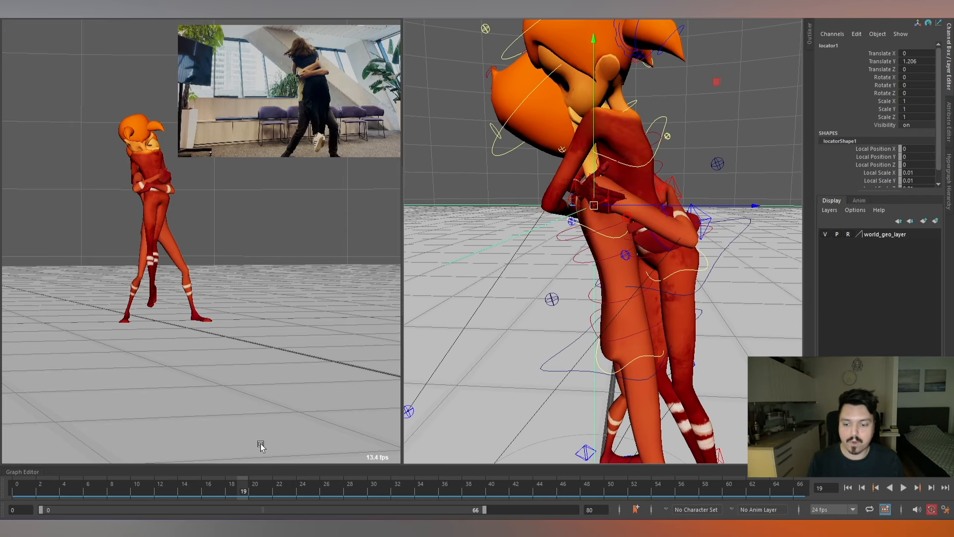
left_click_drag(149, 489, 217, 489)
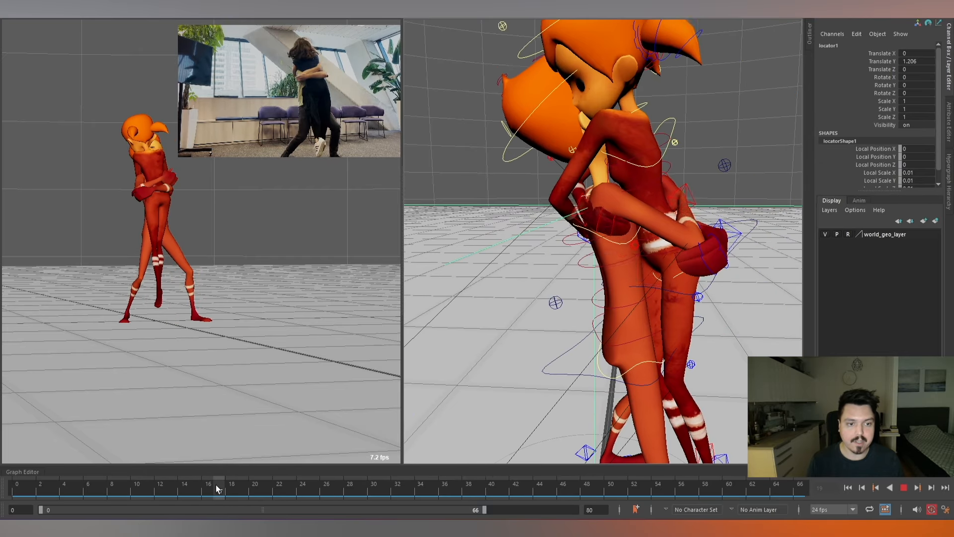
right_click_drag(736, 231, 688, 208, "alt")
middle_click_drag(688, 208, 647, 200, "alt")
right_click_drag(647, 200, 613, 183, "alt")
middle_click_drag(612, 183, 614, 166, "alt")
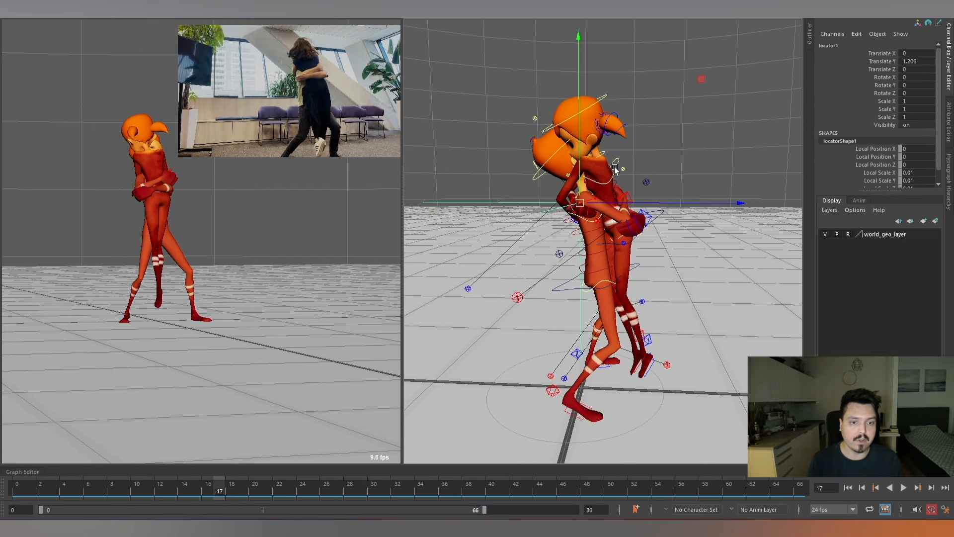
left_click_drag(581, 204, 596, 202)
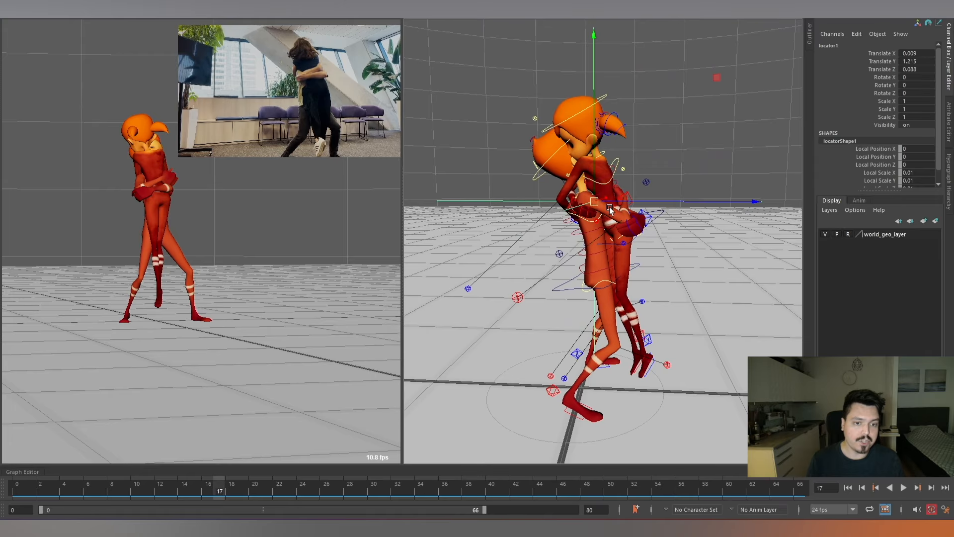
Rotate the locator to follow the lean of the hug, to about X -7.757, Y 13.497, Z -2.473.
left_click_drag(696, 224, 674, 218, "alt")
right_click_drag(673, 219, 656, 216, "alt")
middle_click_drag(656, 216, 657, 245, "alt")
right_click_drag(658, 246, 721, 243, "alt")
key("e")
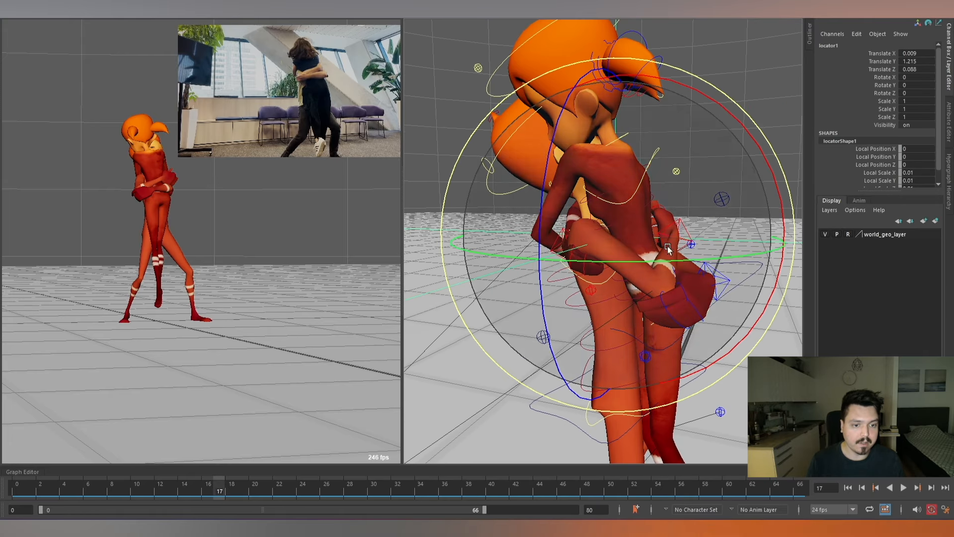
mouse_move(667, 246)
left_mouse_down()
mouse_move(735, 203)
mouse_move(645, 275)
mouse_move(685, 251)
mouse_move(663, 246)
left_mouse_up()
right_click_drag(662, 245, 659, 225, "alt")
left_click_drag(660, 224, 616, 199, "alt")
Show the scene hierarchy, duplicate the locator and parent the copy under the original.
left_click(808, 37)
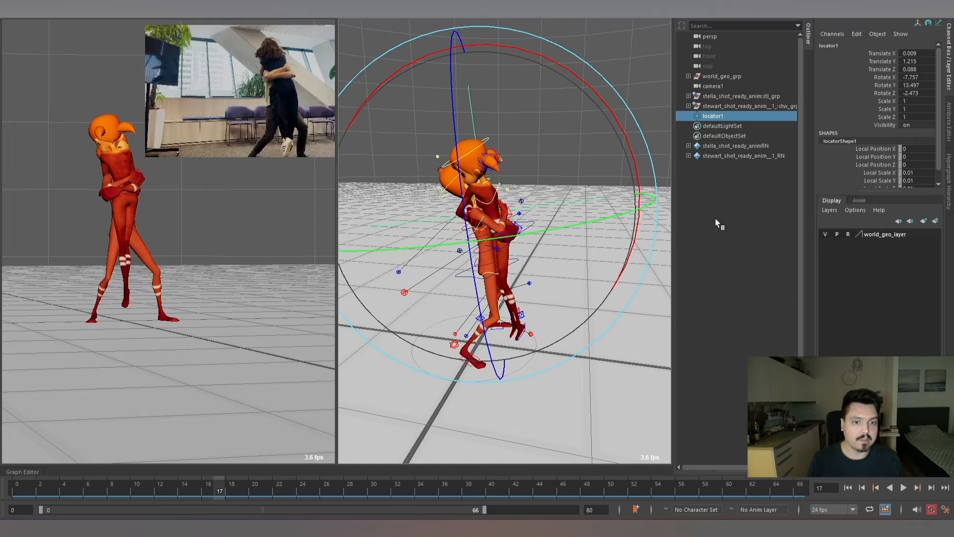
mouse_move(550, 228)
right_mouse_down("alt")
mouse_move(579, 226)
mouse_move(555, 229)
mouse_move(588, 199)
right_mouse_up("alt")
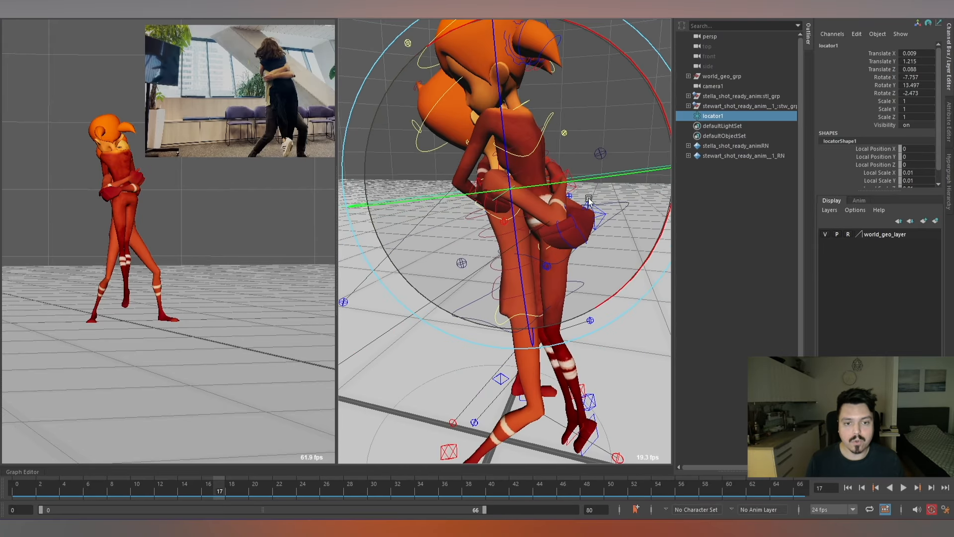
left_click_drag(607, 219, 587, 196, "alt")
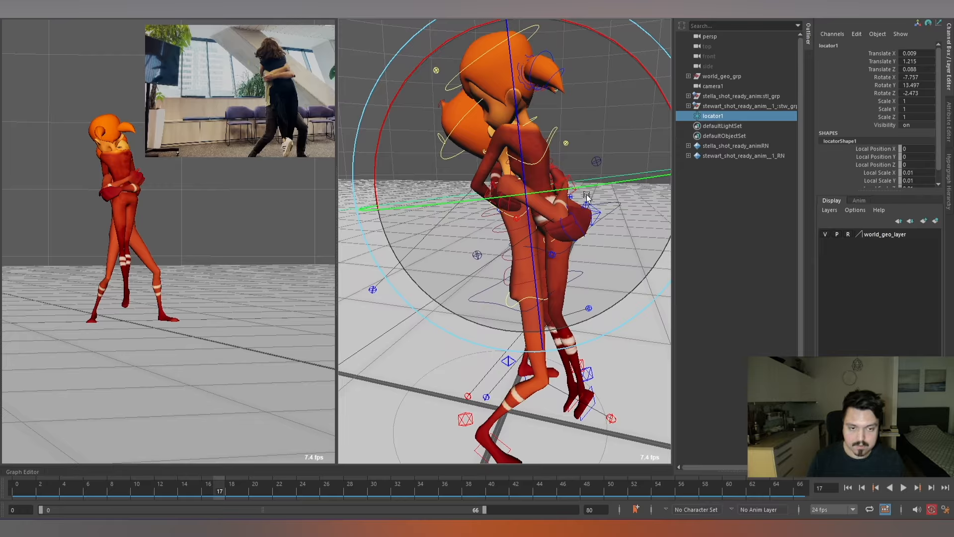
key("ctrl+d")
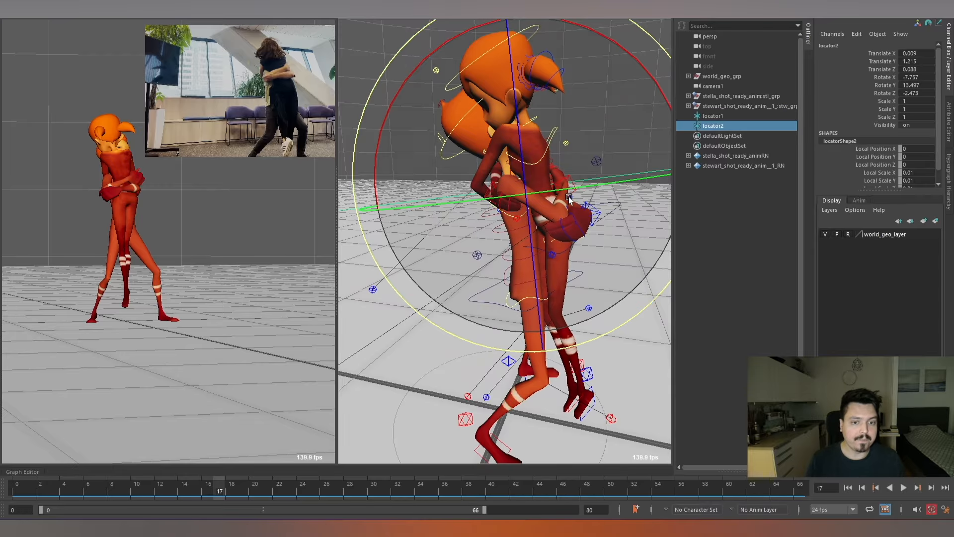
middle_click_drag(720, 126, 720, 119)
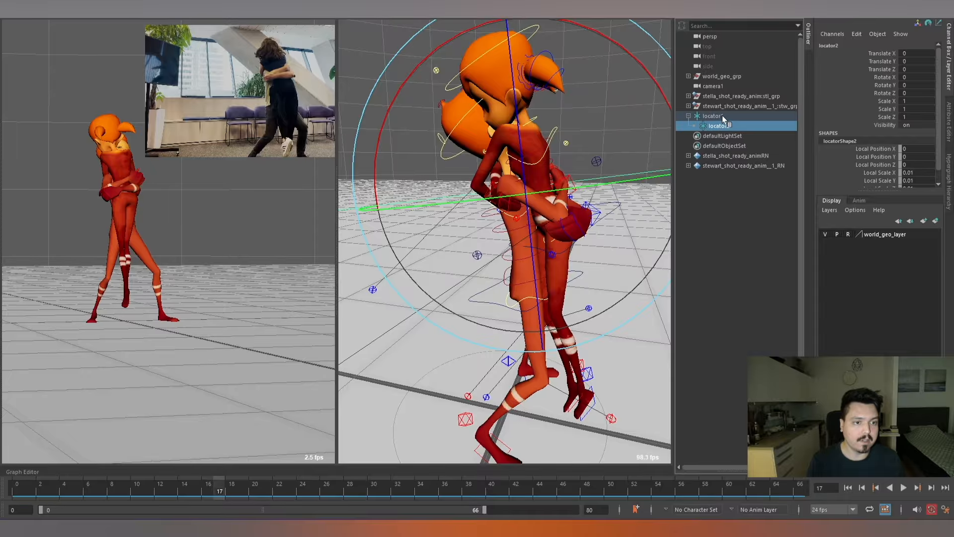
Rename the original locator as Parent and its nested copy as Child.
double_click(722, 116)
type("P")
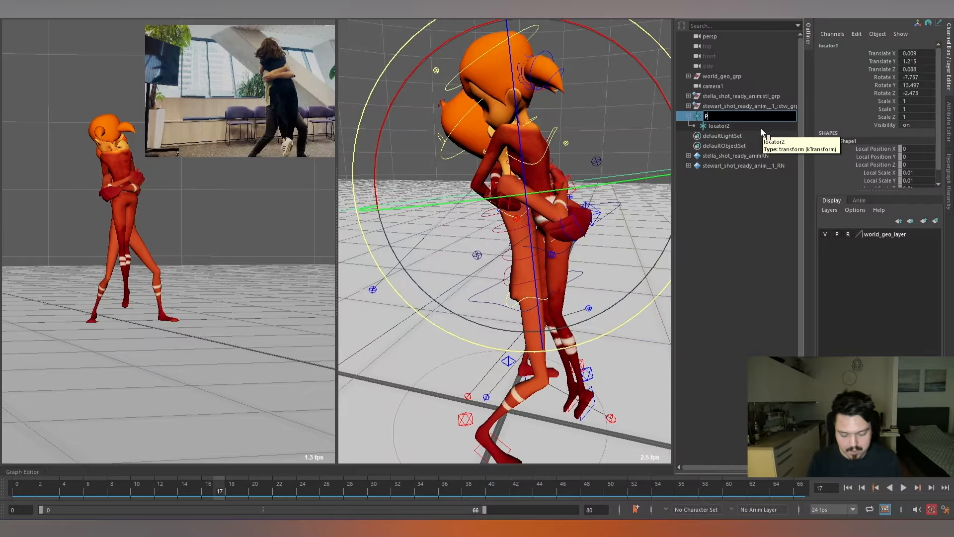
type("arent")
key("Return")
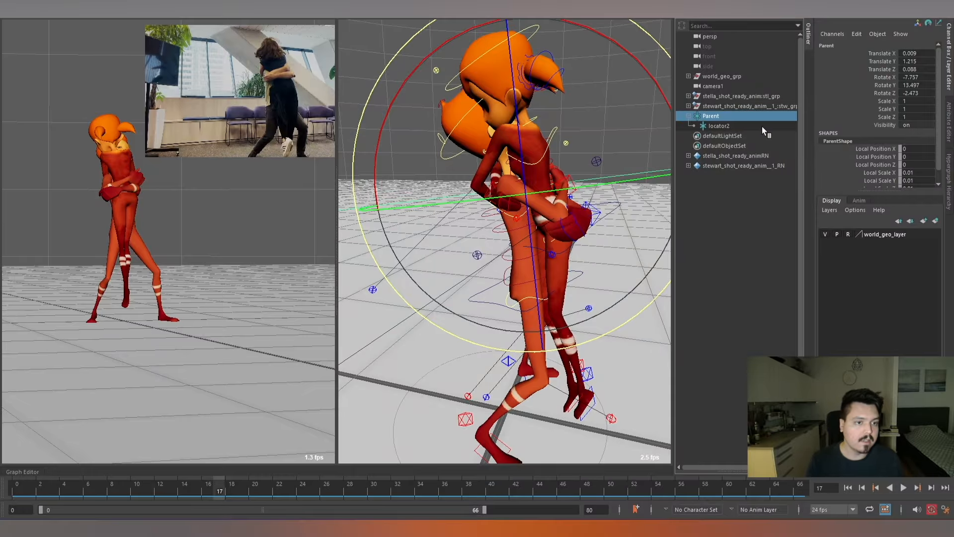
double_click(717, 126)
type("Child")
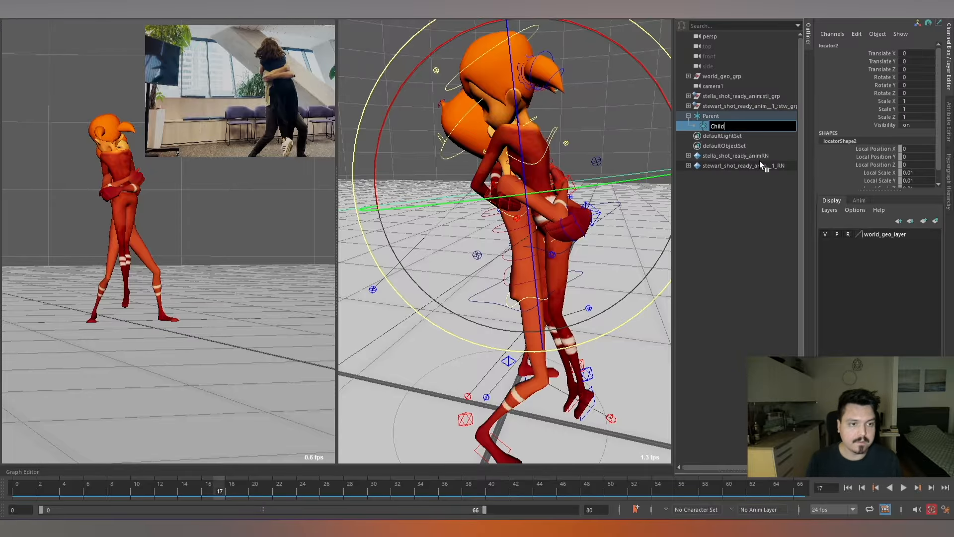
key("Return")
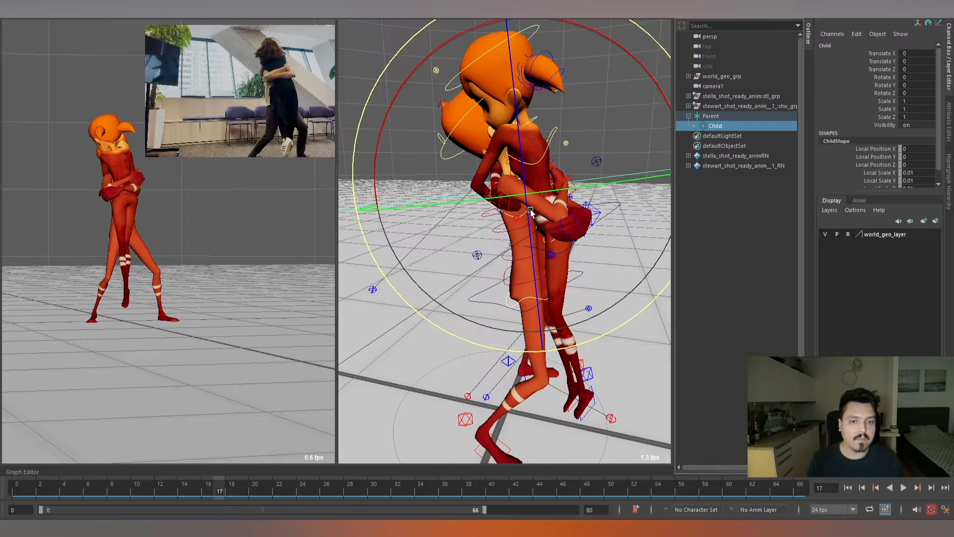
left_click_drag(529, 210, 548, 188, "alt")
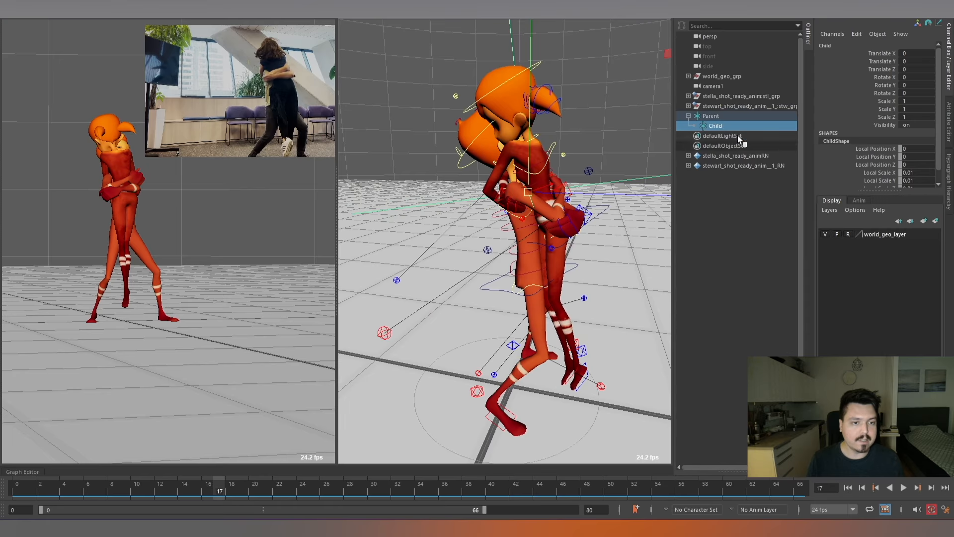
left_click_drag(614, 191, 581, 149, "alt")
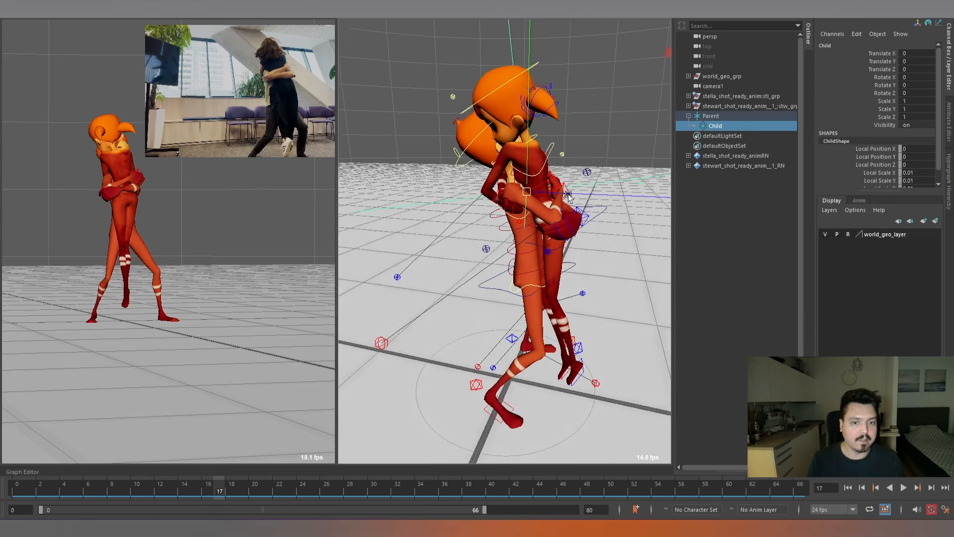
right_click_drag(581, 149, 622, 120, "alt")
left_click(623, 120)
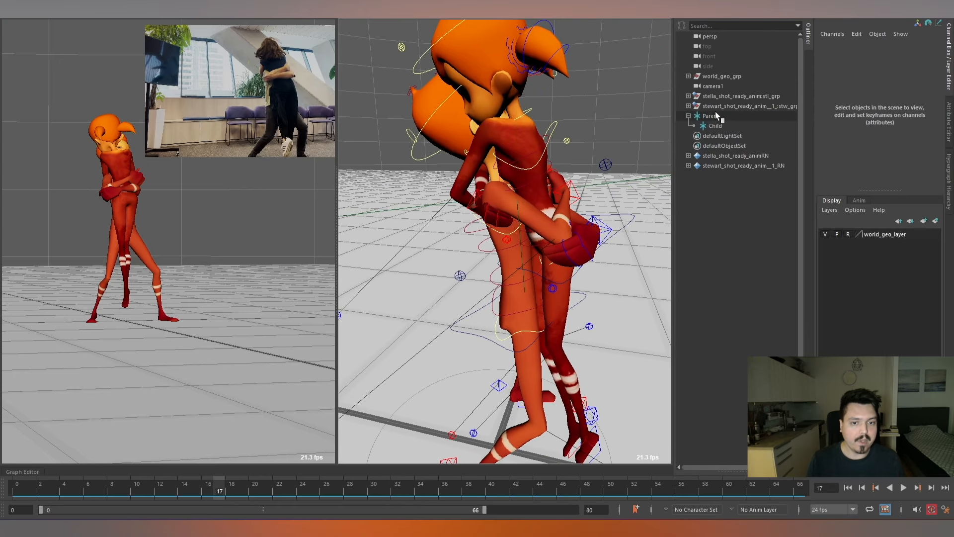
left_click(716, 115)
left_click_drag(616, 149, 539, 185, "alt")
right_click_drag(518, 209, 567, 179, "alt")
Parent-constrain the Parent locator to Stewart's spine IK shoulder control, with Maintain offset on and all translate and rotate axes.
left_click(502, 217)
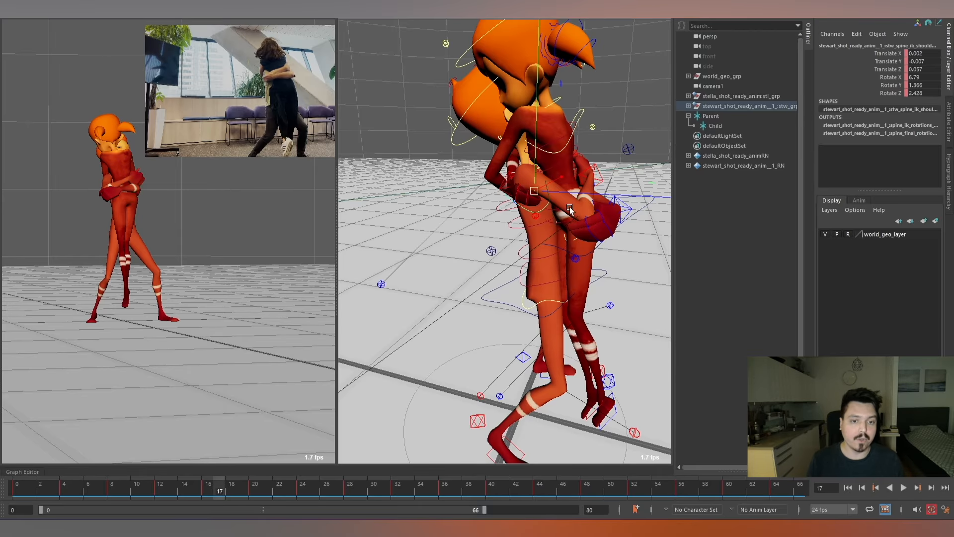
left_click_drag(567, 205, 623, 169, "alt")
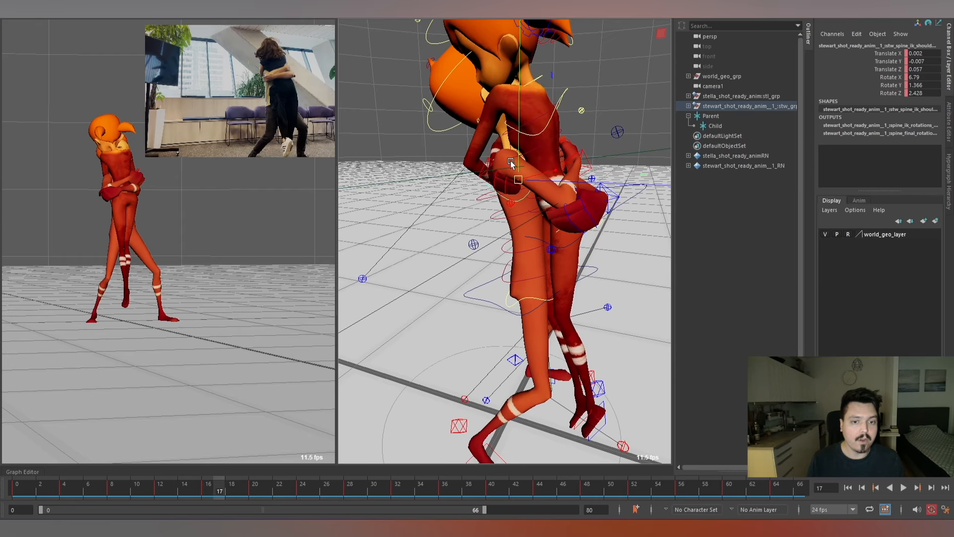
left_click(722, 118)
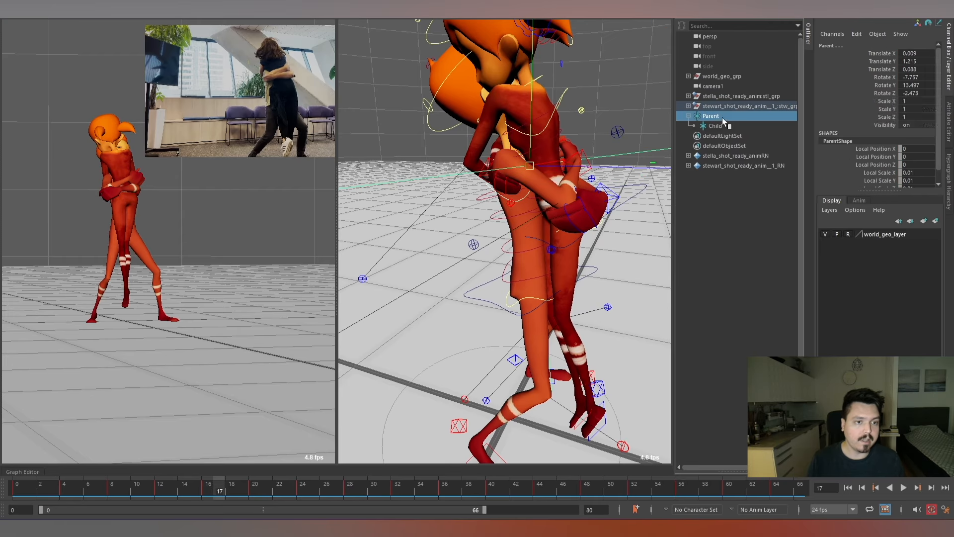
right_click_drag(574, 212, 574, 183, "alt")
key("space")
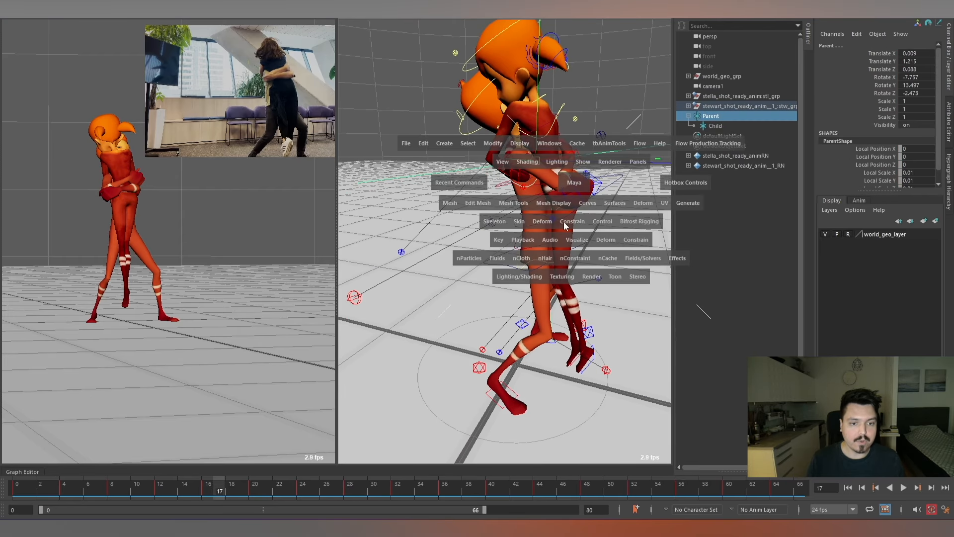
left_click_drag(563, 221, 664, 248)
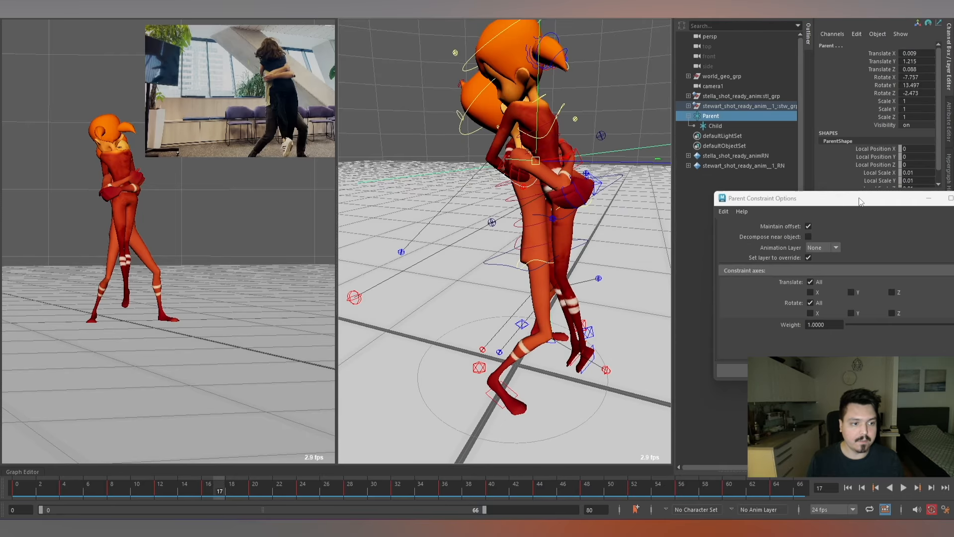
left_click_drag(860, 201, 454, 214)
left_click(366, 383)
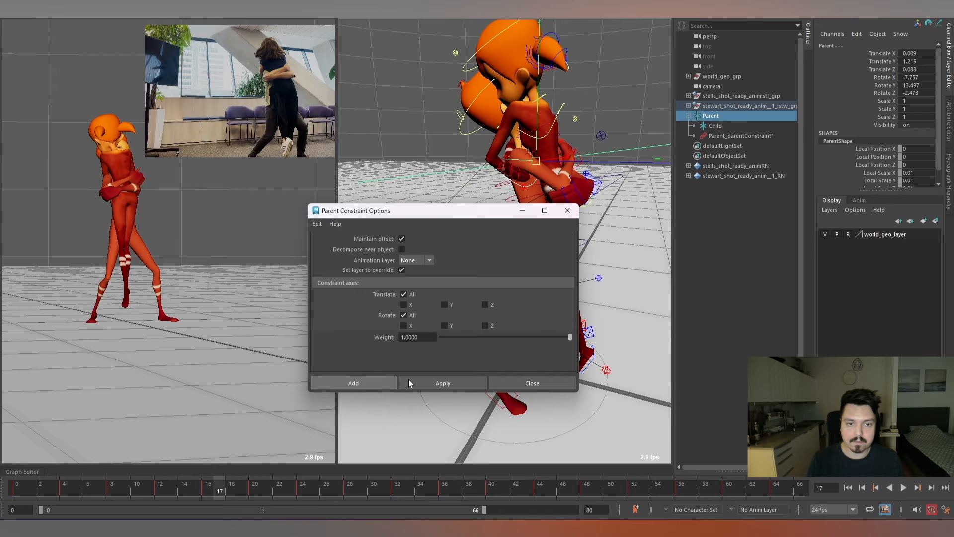
left_click_drag(548, 180, 569, 214, "alt")
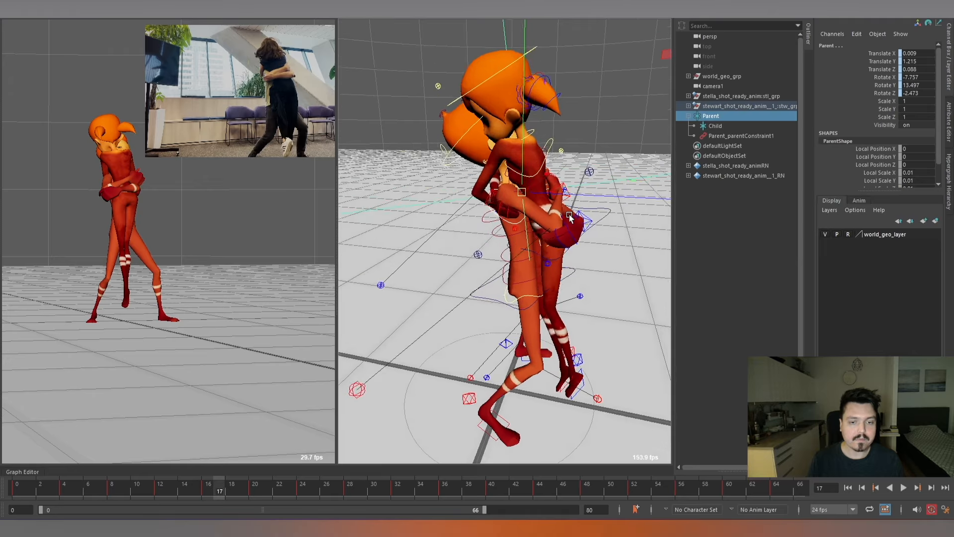
left_click(642, 147)
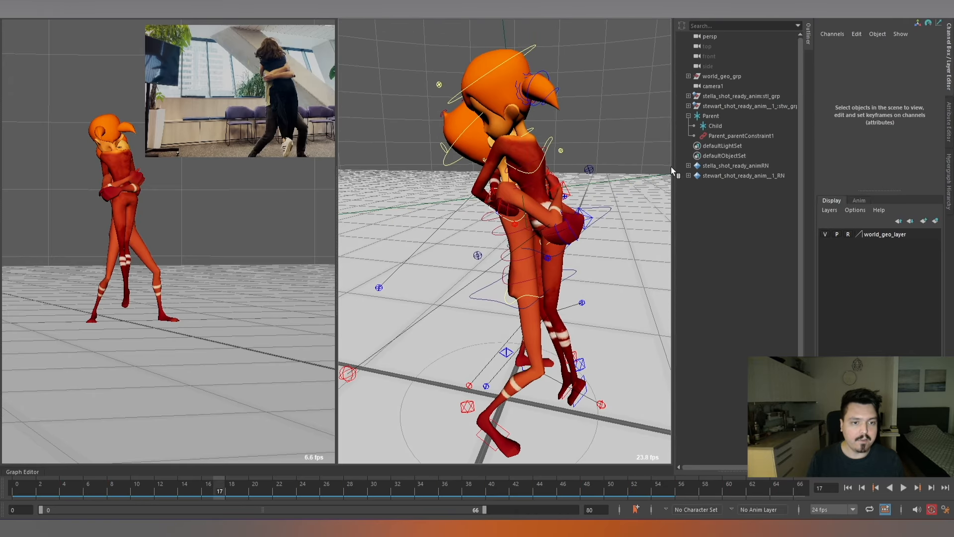
left_click(713, 116)
left_click_drag(520, 194, 593, 180)
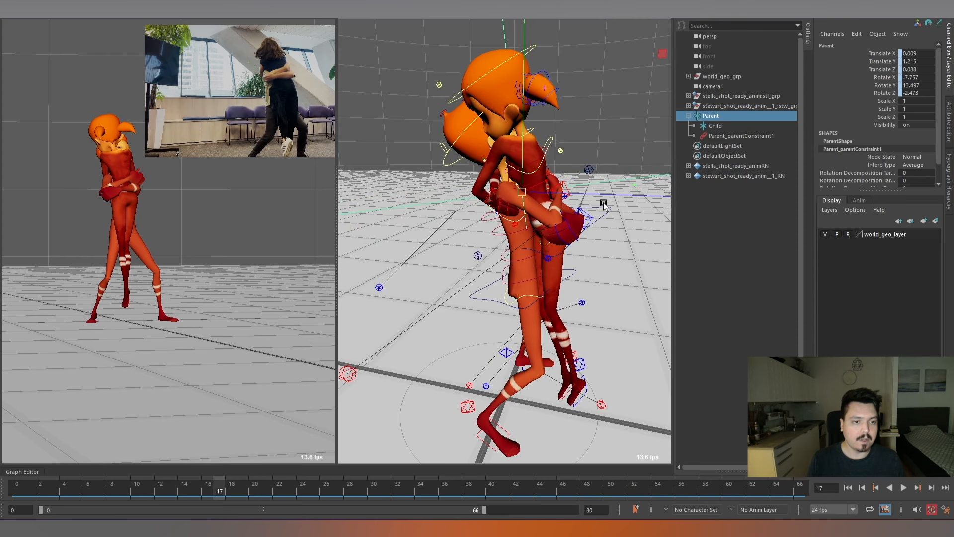
scroll(604, 205, "down", 2)
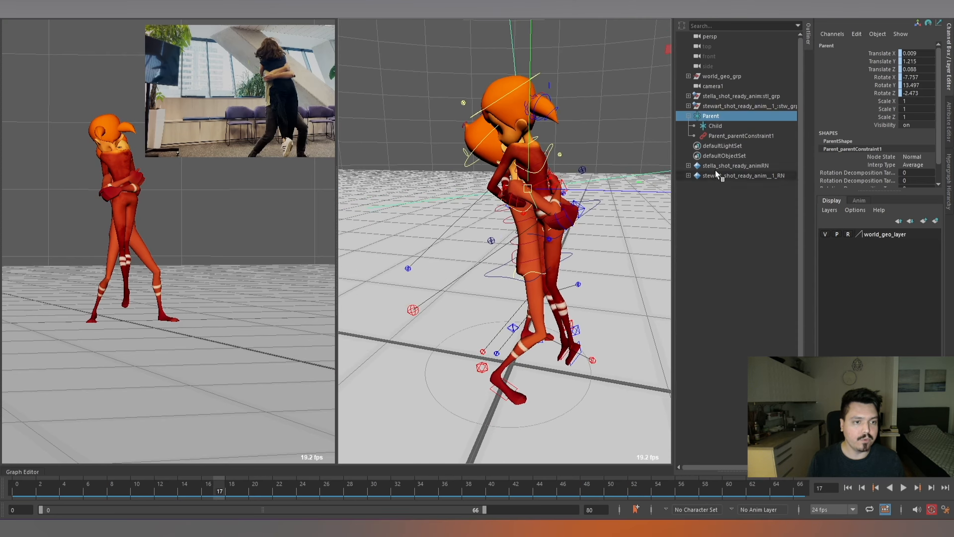
scroll(575, 201, "up", 3)
At frame 16, parent-constrain Stella's COG control to the Child locator.
left_click(720, 126)
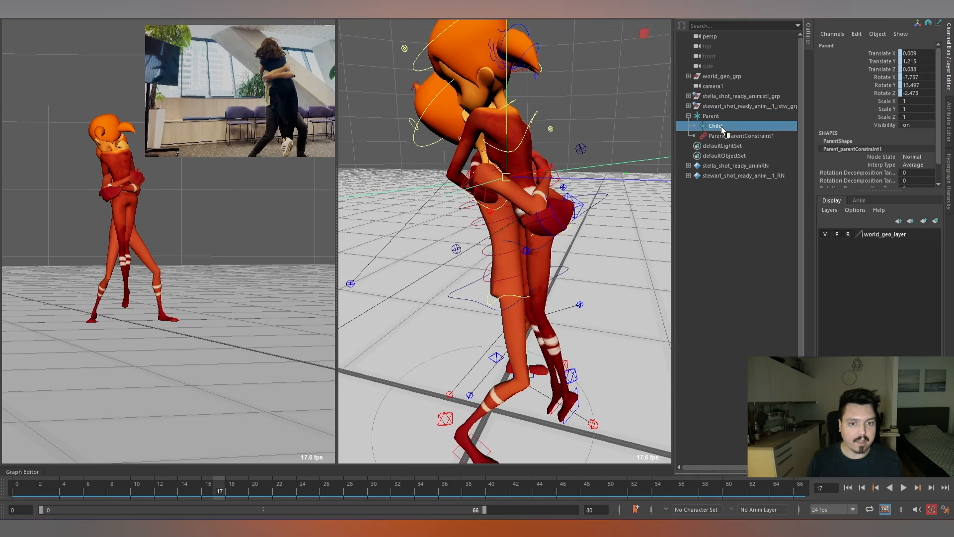
scroll(568, 175, "down", 2)
scroll(588, 187, "up", 1)
scroll(588, 187, "up", 4)
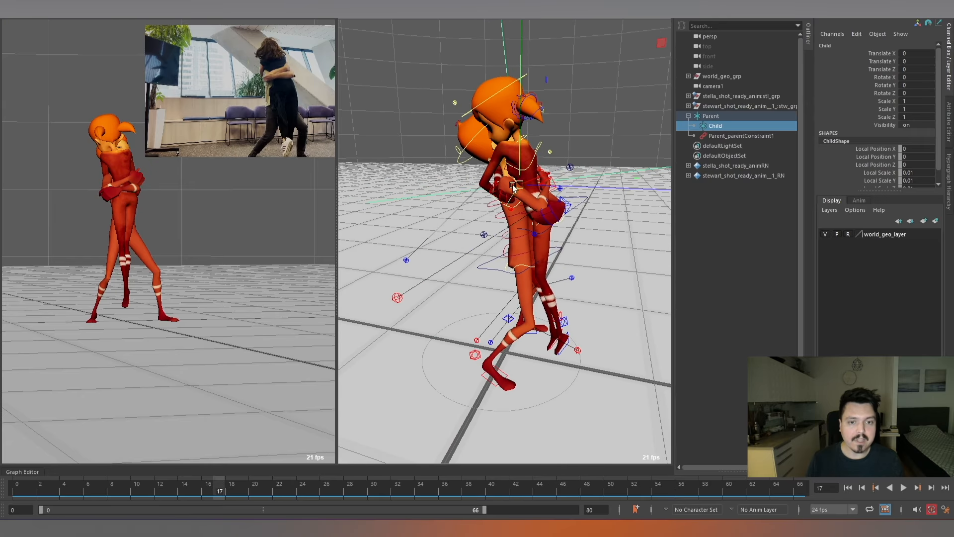
middle_click_drag(619, 202, 603, 195, "alt")
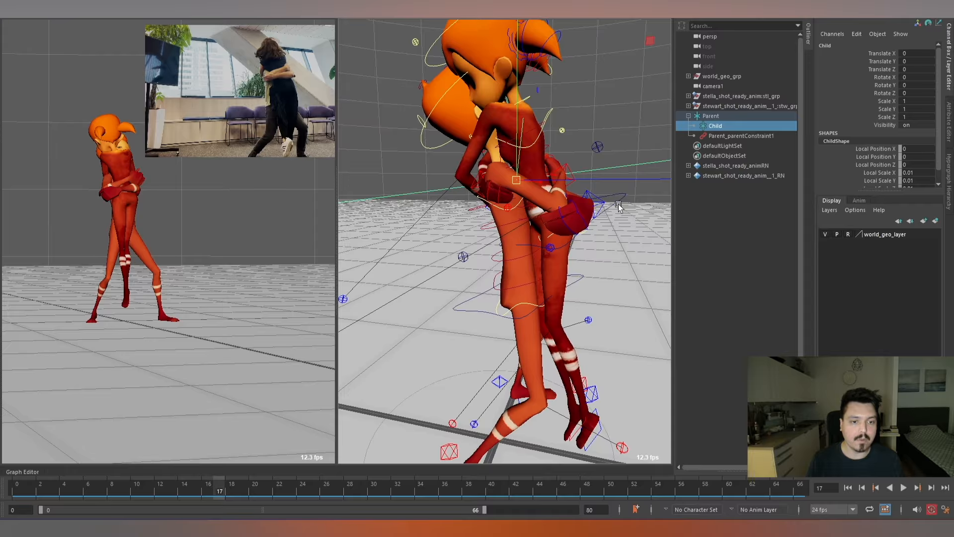
left_click_drag(612, 188, 632, 210, "shift")
key("w")
scroll(598, 179, "down", 2)
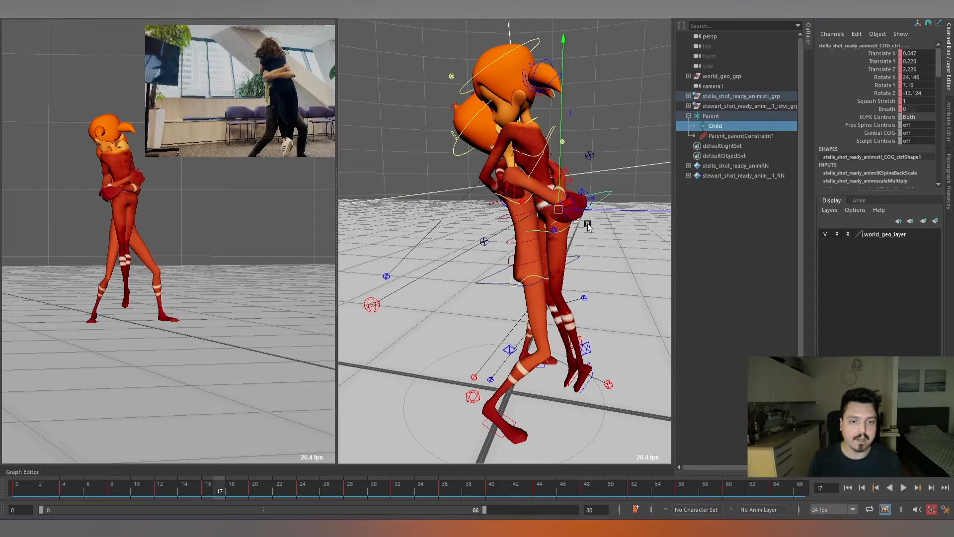
mouse_move(587, 226)
left_mouse_down("alt")
mouse_move(596, 212)
mouse_move(589, 224)
left_mouse_up("alt")
key("comma")
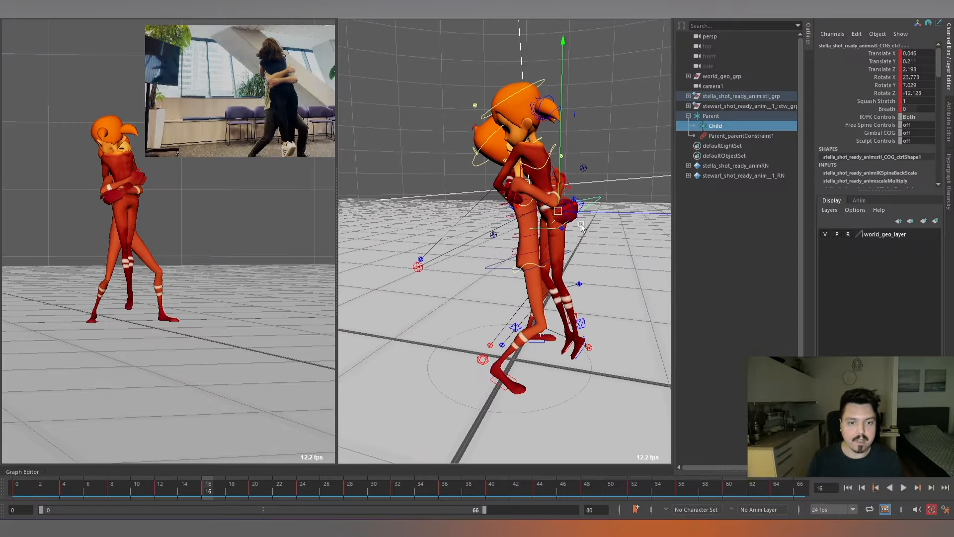
key("space")
left_click(572, 258)
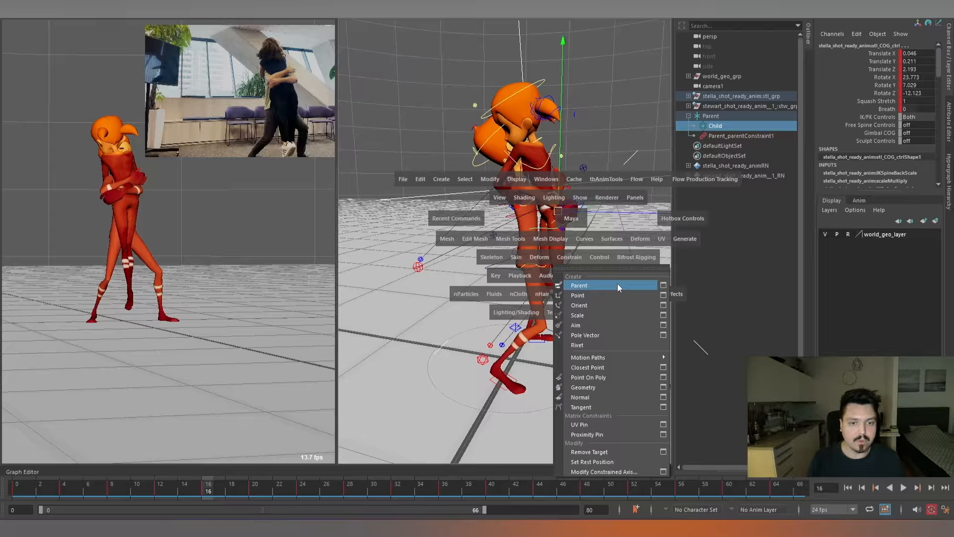
left_click(617, 283)
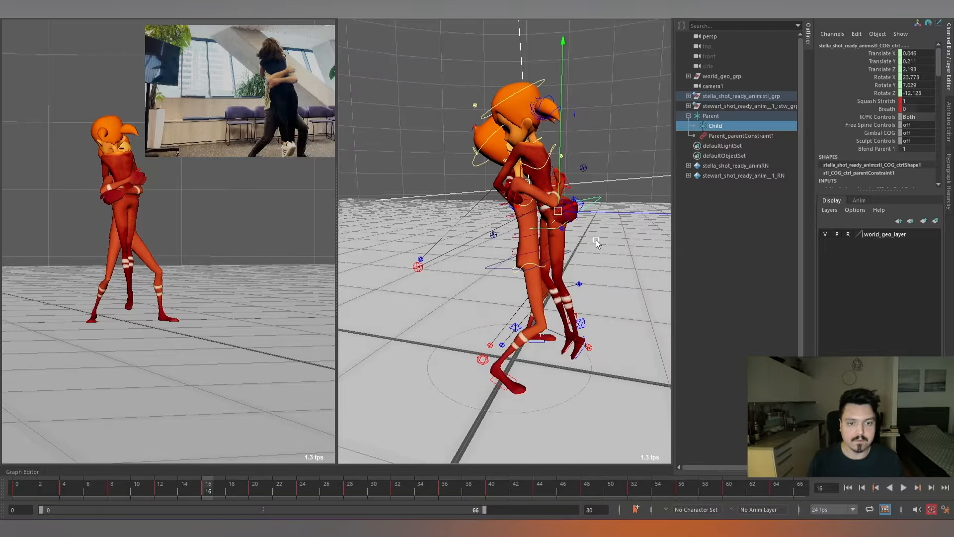
Key Blend Parent 1 on Stella's COG control at 0 on frame 15 and 1 on frame 16.
left_click(597, 236)
mouse_move(599, 226)
left_mouse_down("alt")
mouse_move(598, 189)
mouse_move(562, 172)
mouse_move(617, 180)
mouse_move(582, 191)
mouse_move(589, 178)
mouse_move(605, 207)
mouse_move(580, 234)
mouse_move(602, 226)
left_mouse_up("alt")
left_click(517, 252)
key("e")
scroll(610, 223, "up", 5)
key("w")
left_click(590, 199)
scroll(612, 188, "down", 3)
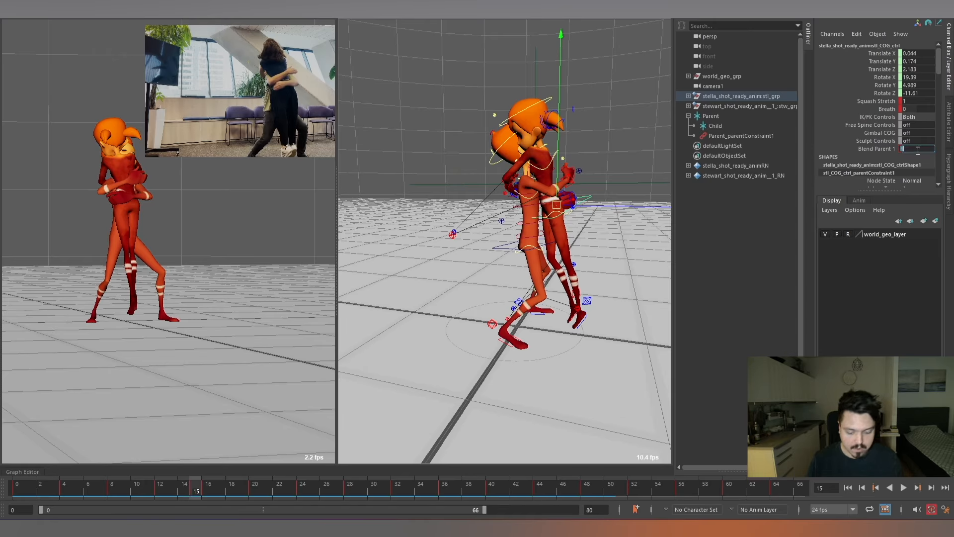
key("Return")
key("period")
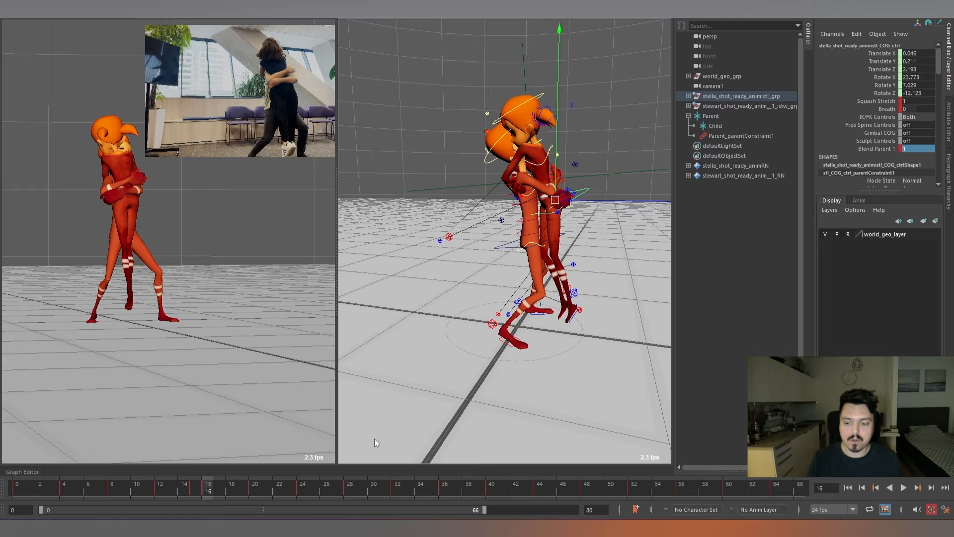
Key Blend Parent 1 at 1 on frame 48, isolate its curve in the Graph Editor and give its keys linear tangents.
left_click_drag(180, 491, 597, 488)
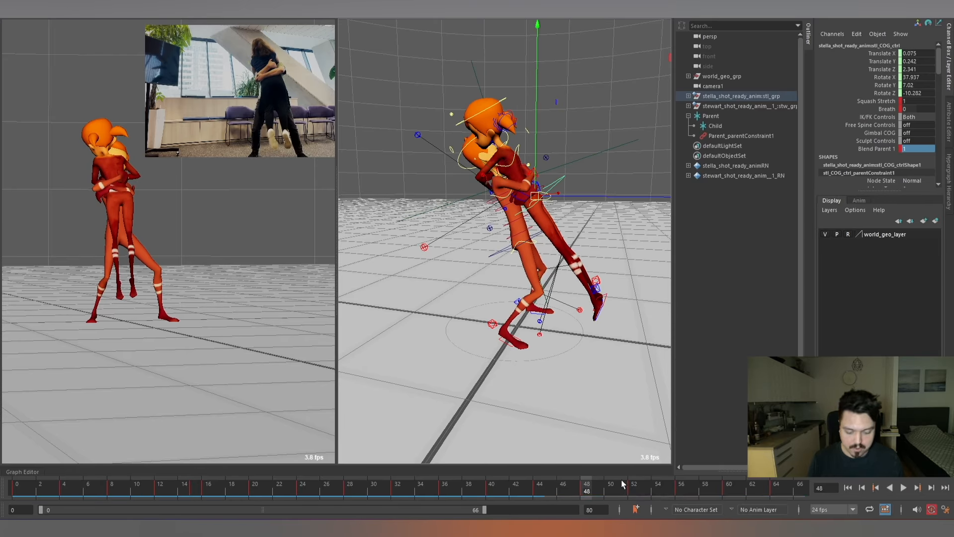
key("g")
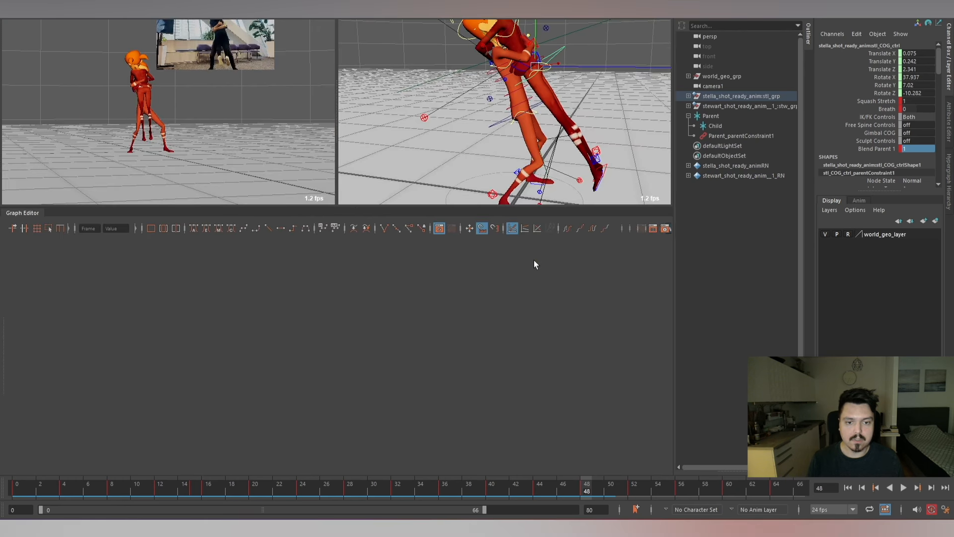
left_click(70, 361)
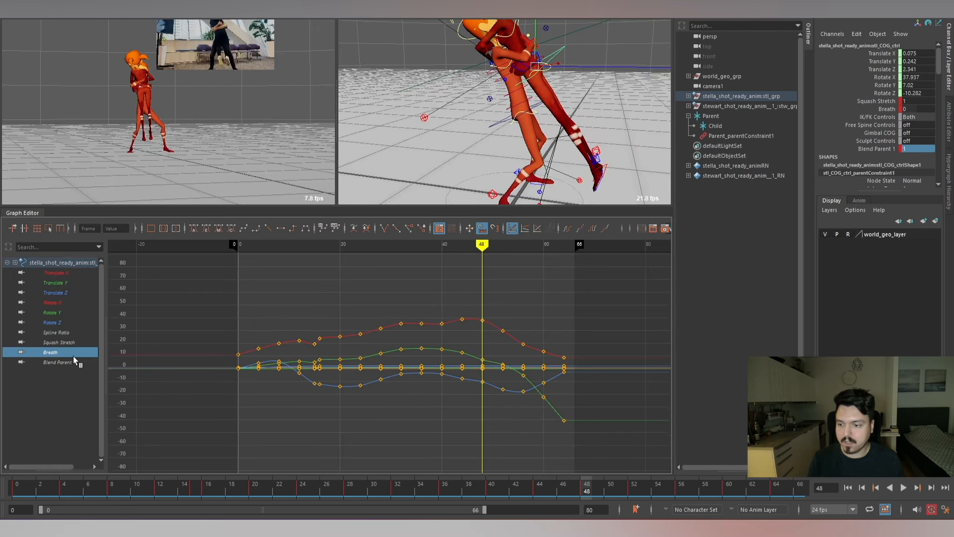
key("f")
scroll(368, 380, "down", 3)
left_click_drag(325, 301, 519, 405)
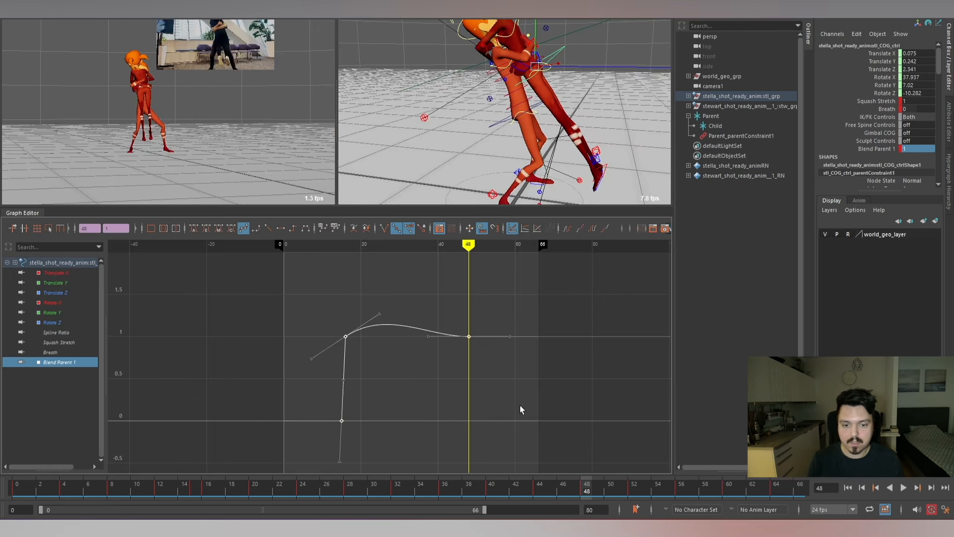
key("l")
left_click(520, 404)
Key Blend Parent 1 at 0 on frame 49 and close the Graph Editor.
key("alt+period")
key("alt+period")
key("alt+comma")
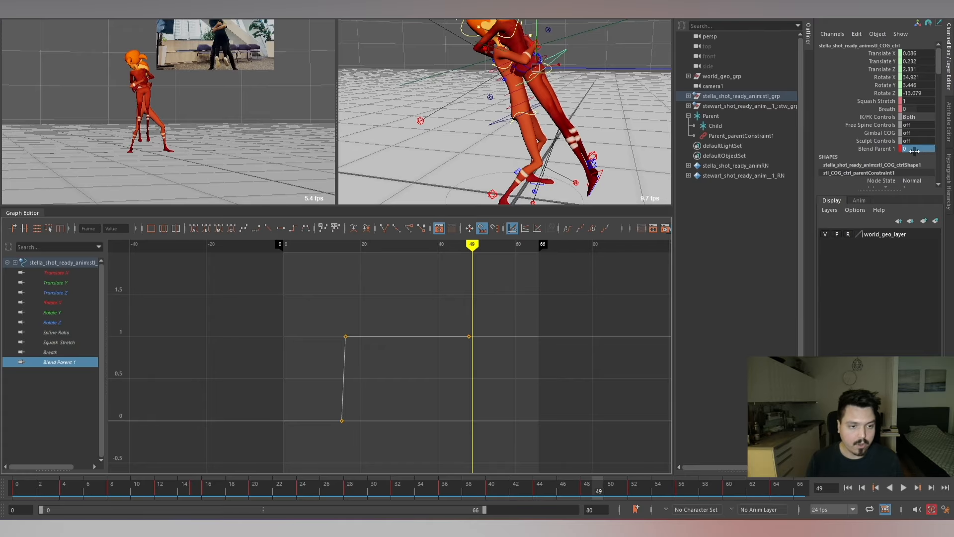
key("Return")
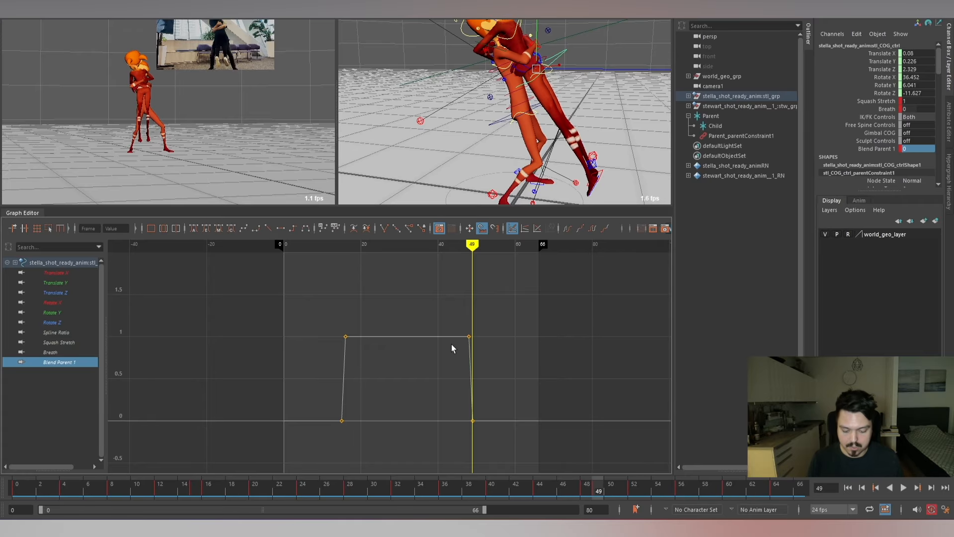
key("ctrl+g")
Play back and scrub the hug animation to check the constrained section and its blends.
mouse_move(559, 489)
left_mouse_down()
mouse_move(535, 489)
mouse_move(565, 494)
left_mouse_up()
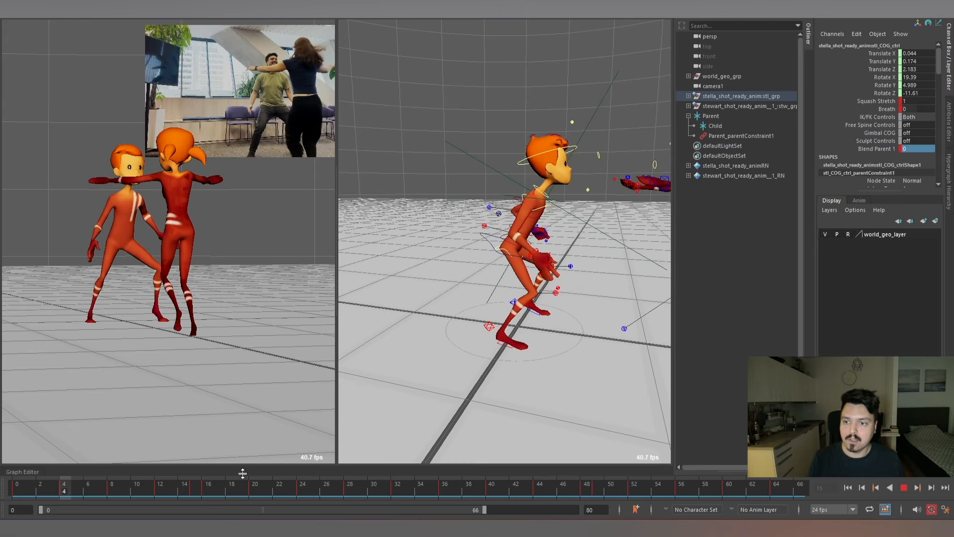
left_click_drag(172, 488, 67, 494)
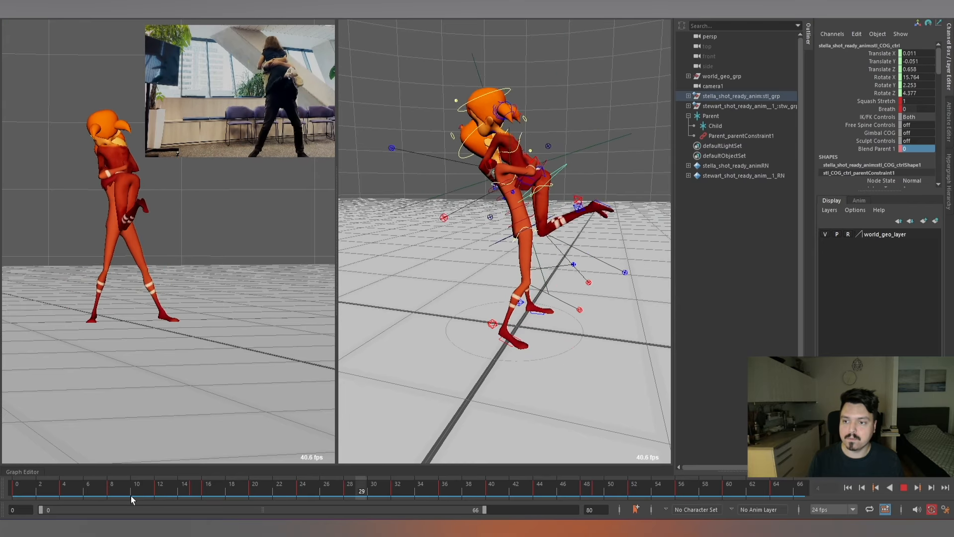
mouse_move(130, 496)
left_mouse_down()
mouse_move(269, 489)
mouse_move(55, 489)
left_mouse_up()
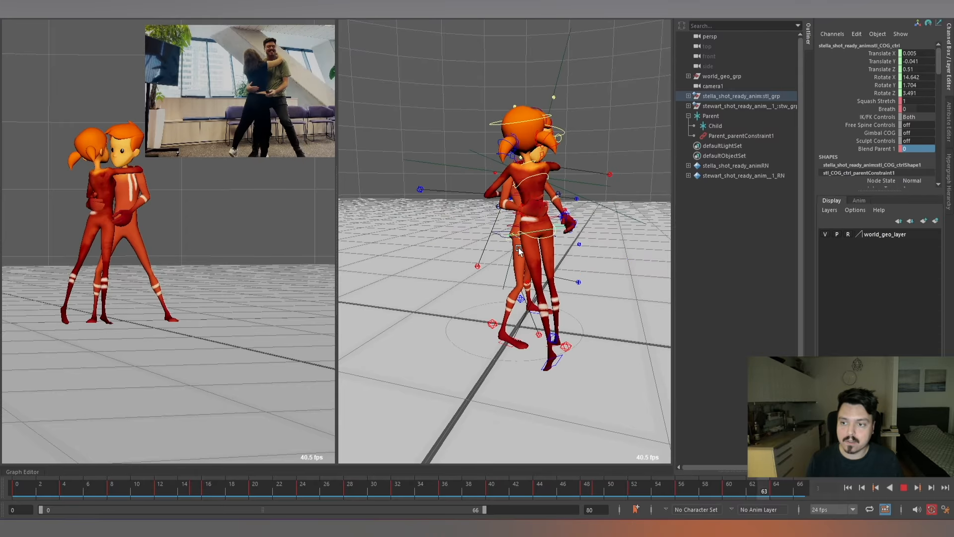
Pause on frame 31 and inspect the lifted hug pose from several angles, with Stella's spine shoulder control selected.
key("alt+v")
left_click_drag(517, 173, 537, 193, "alt")
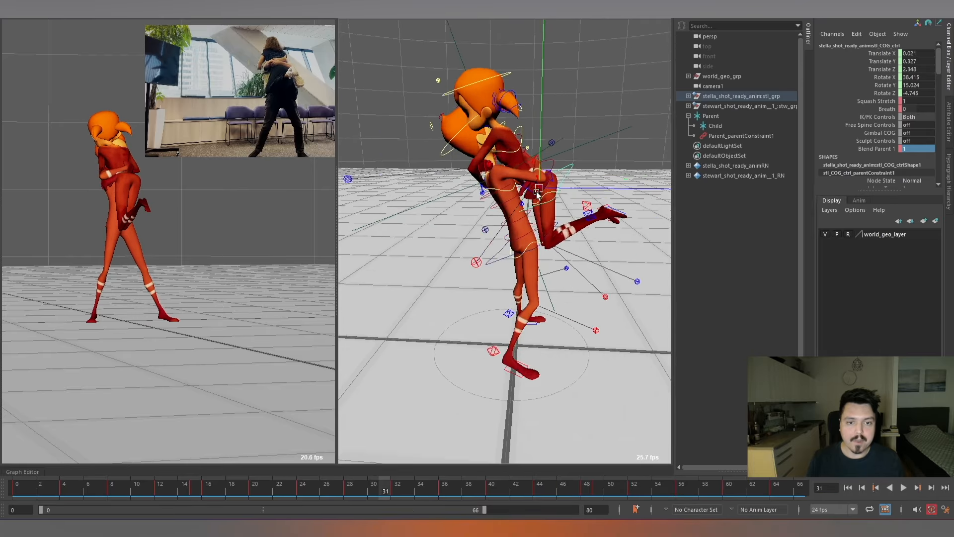
right_click_drag(536, 194, 550, 176, "alt")
left_click(539, 113)
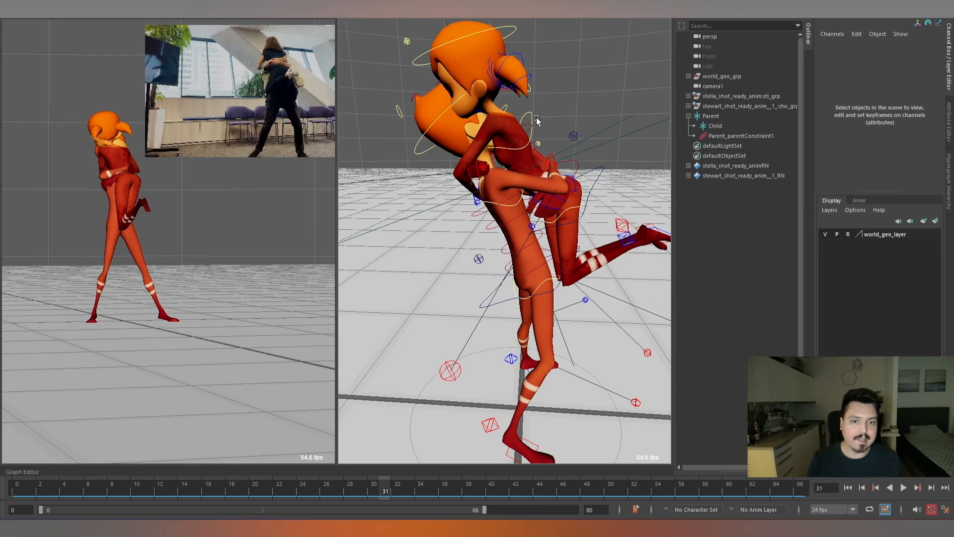
left_click(532, 117)
right_click_drag(580, 117, 560, 108, "alt")
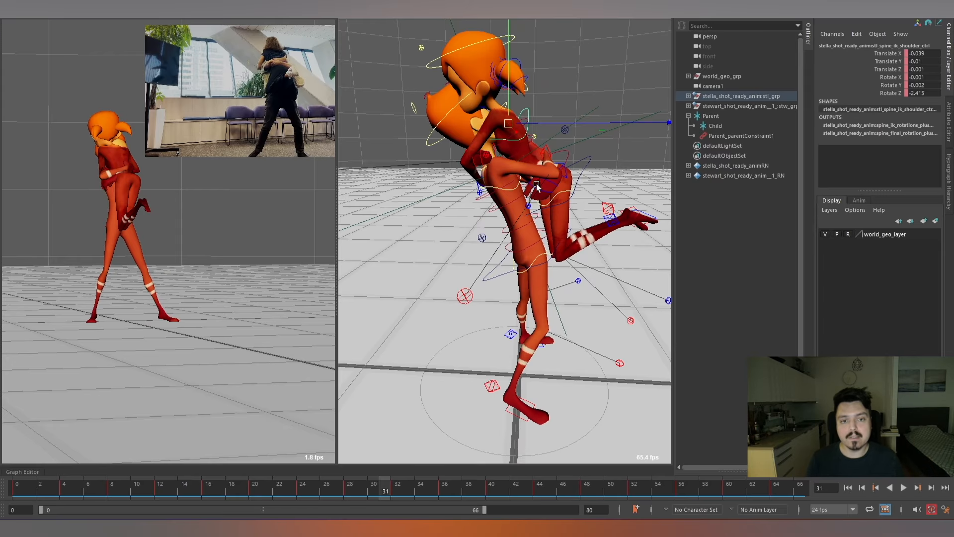
right_click_drag(535, 183, 540, 149, "alt")
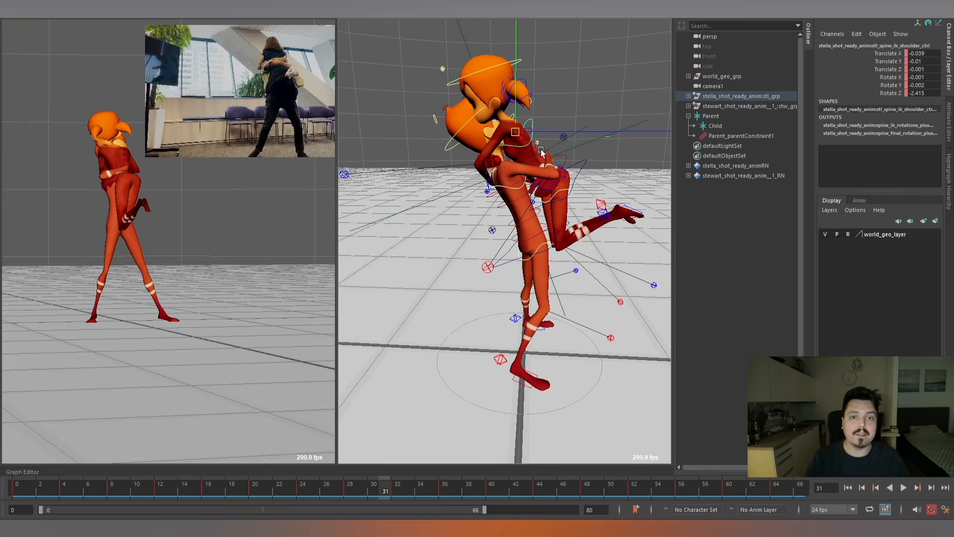
left_click_drag(541, 149, 564, 173, "alt")
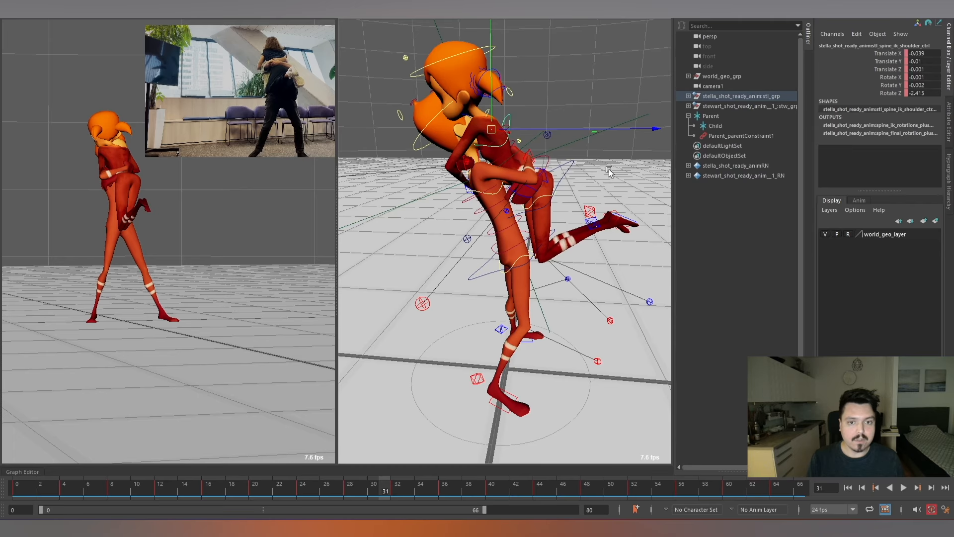
right_click_drag(609, 171, 593, 183, "alt")
middle_click_drag(593, 183, 616, 156, "alt")
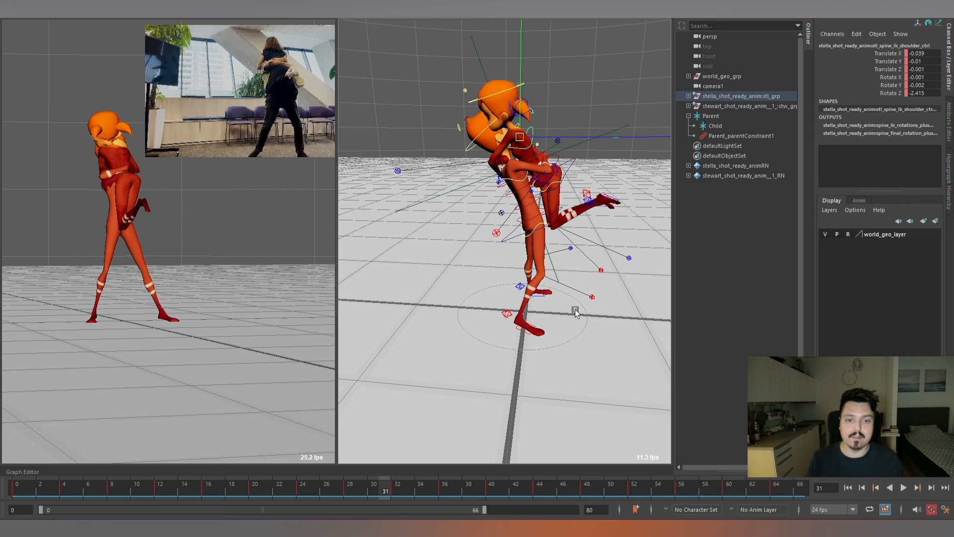
right_click_drag(564, 182, 576, 149, "alt")
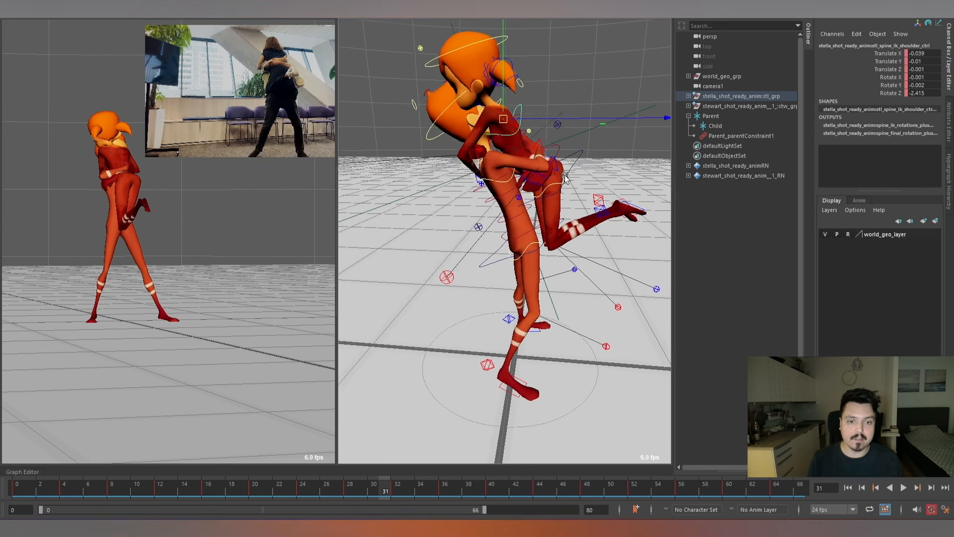
middle_click_drag(577, 149, 557, 125, "alt")
right_click_drag(572, 217, 610, 208, "alt")
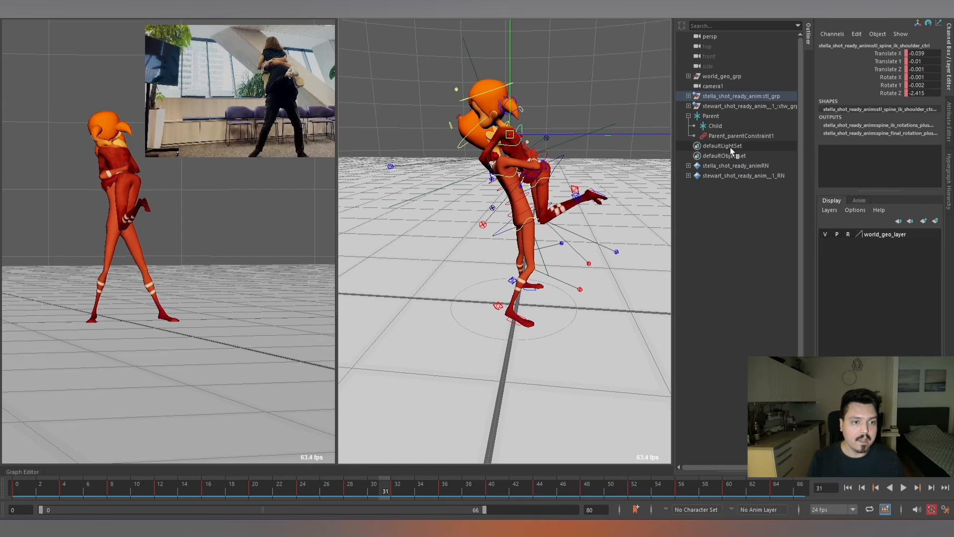
Select the Child locator and key its zeroed transforms on frame 14.
left_click(735, 124)
middle_click_drag(607, 201, 601, 92, "alt")
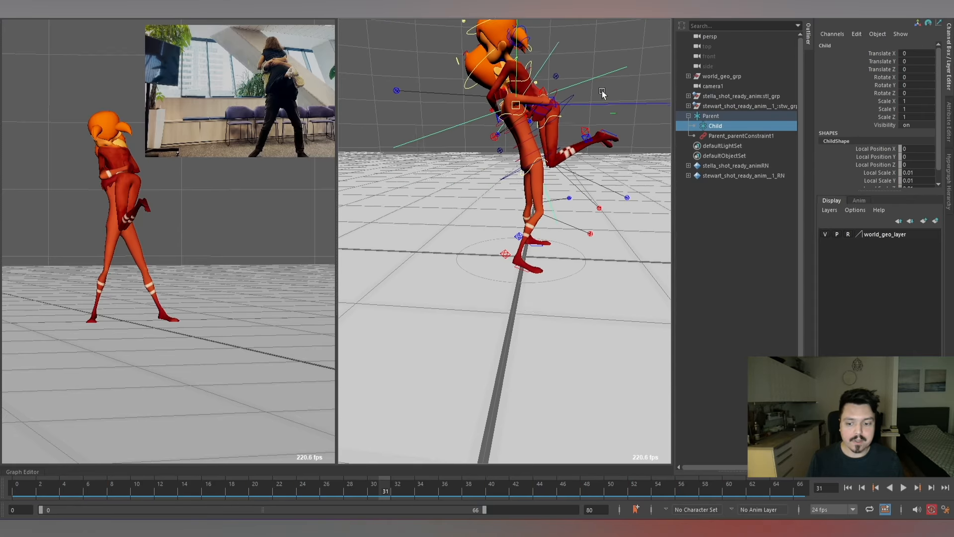
left_click_drag(38, 484, 254, 487)
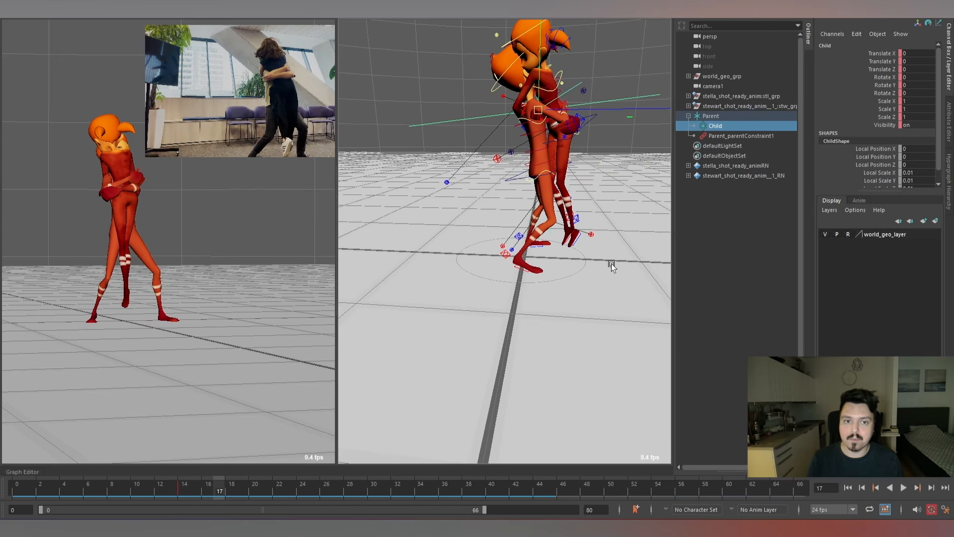
Offset the Child locator on frame 17 to Translate X 0.007, Y -0.012 and Z -0.03.
scroll(591, 150, "down", 4)
middle_click_drag(566, 115, 542, 159, "alt")
left_click_drag(534, 120, 534, 115)
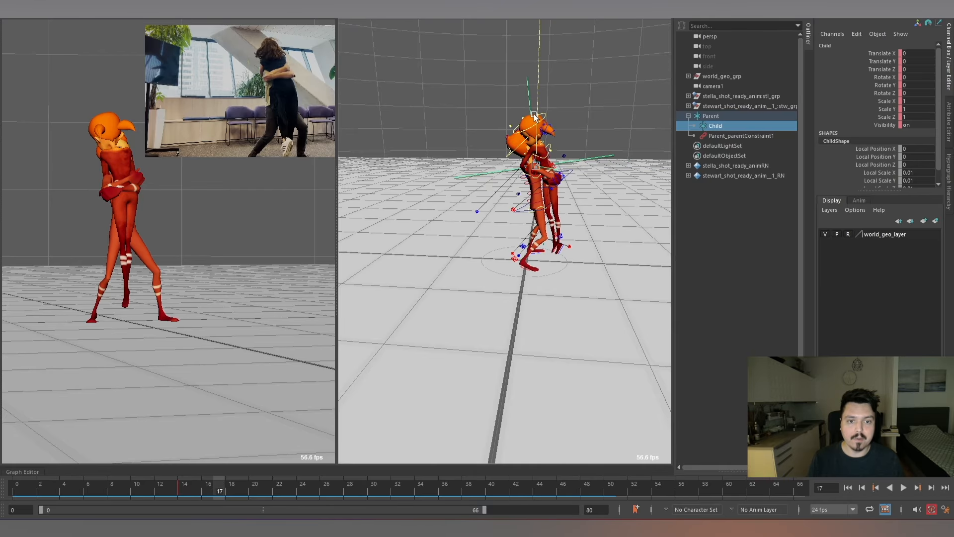
scroll(607, 153, "down", 4)
middle_click_drag(591, 135, 517, 168, "alt")
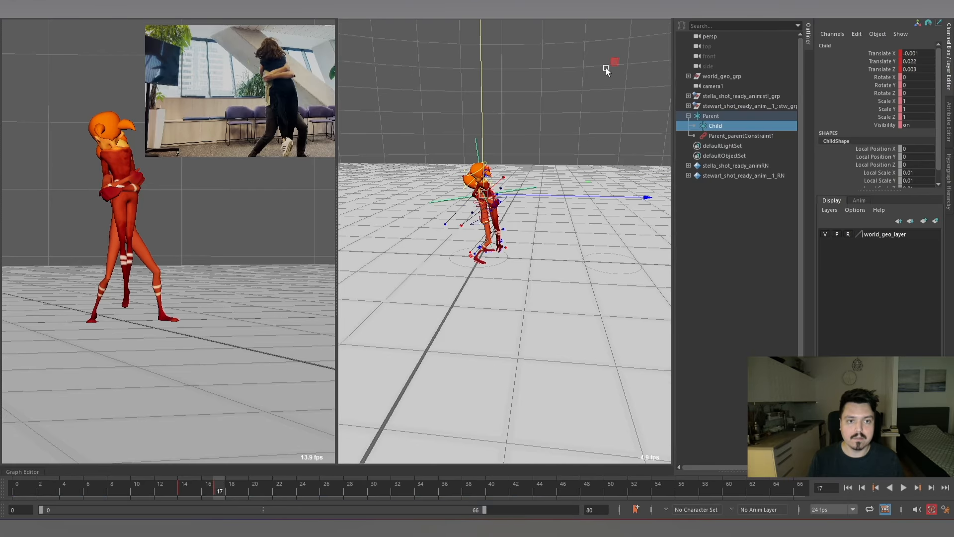
left_click_drag(616, 60, 614, 62)
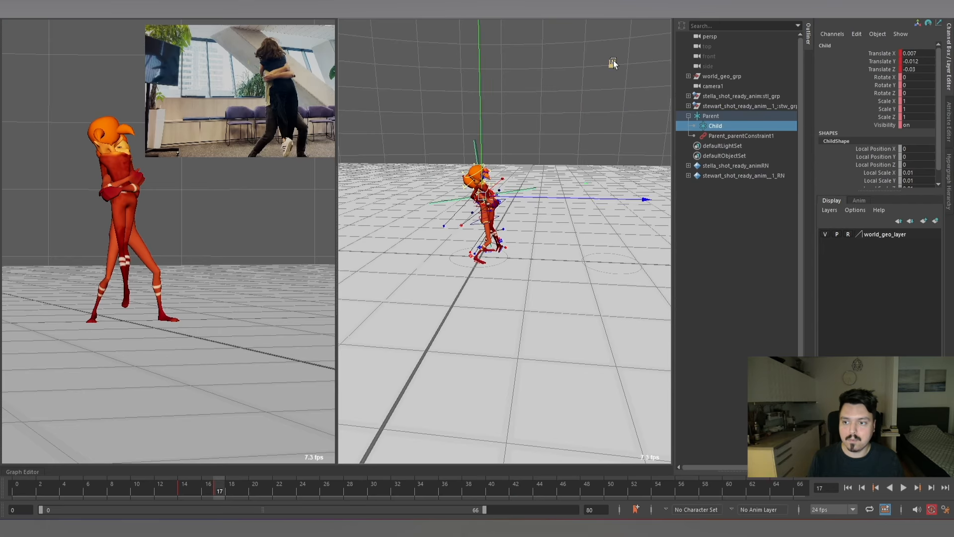
Offset the Child locator on frame 21 to Translate X 0.001, Y -0.017 and Z -0.003.
key("alt+period")
key("alt+period")
key("alt+period")
key("alt+period")
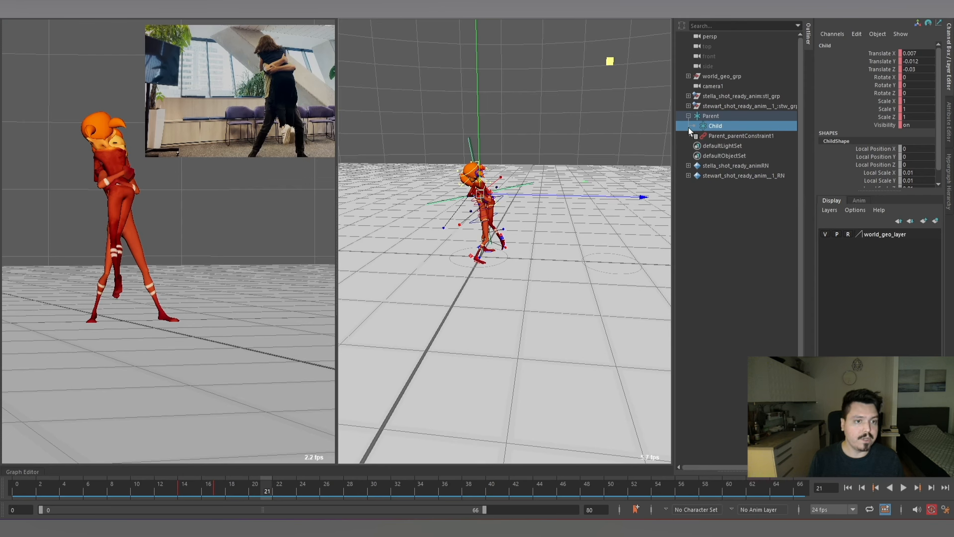
key("alt+w")
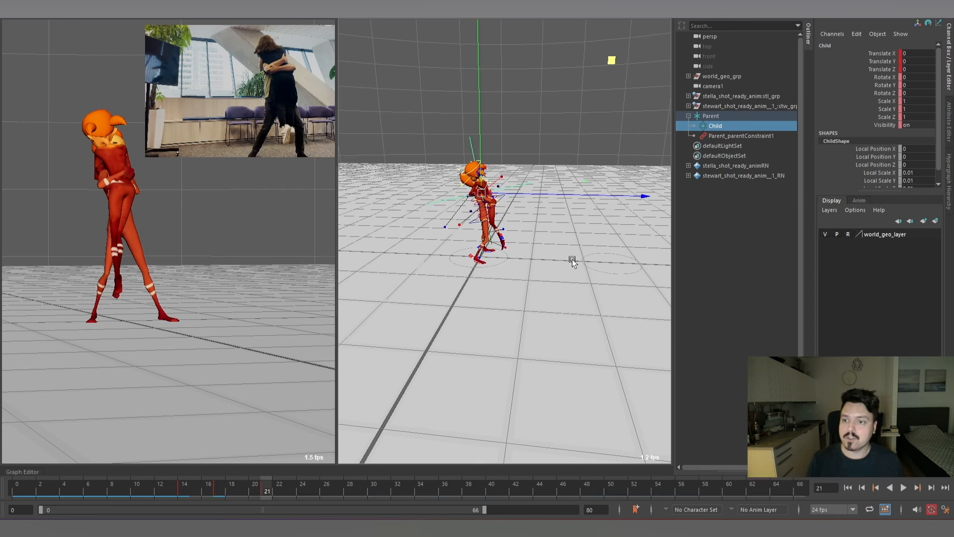
left_click_drag(480, 169, 481, 171)
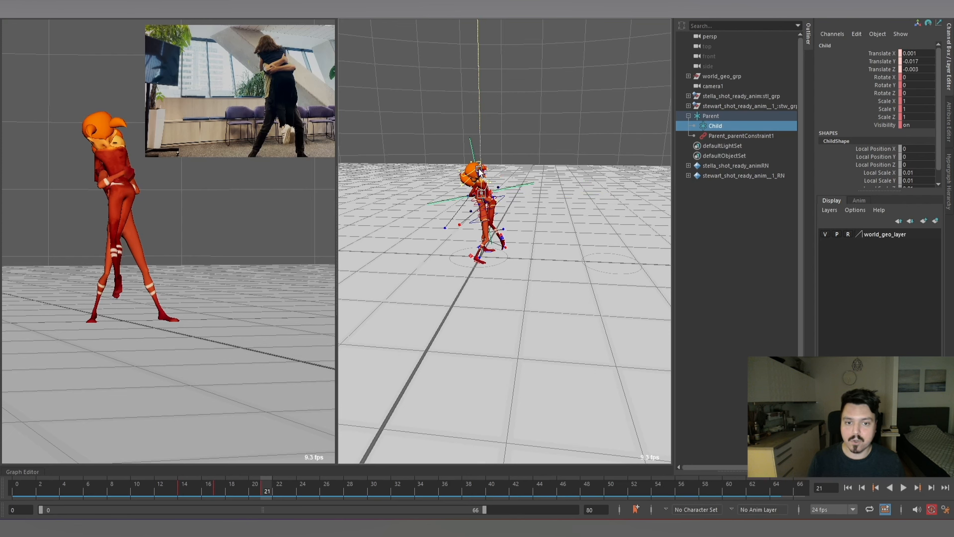
Reset the Child locator's translation to 0 and key it on frame 25.
key("alt+period")
key("alt+period")
key("alt+period")
key("alt+period")
key("alt+comma")
key("alt+period")
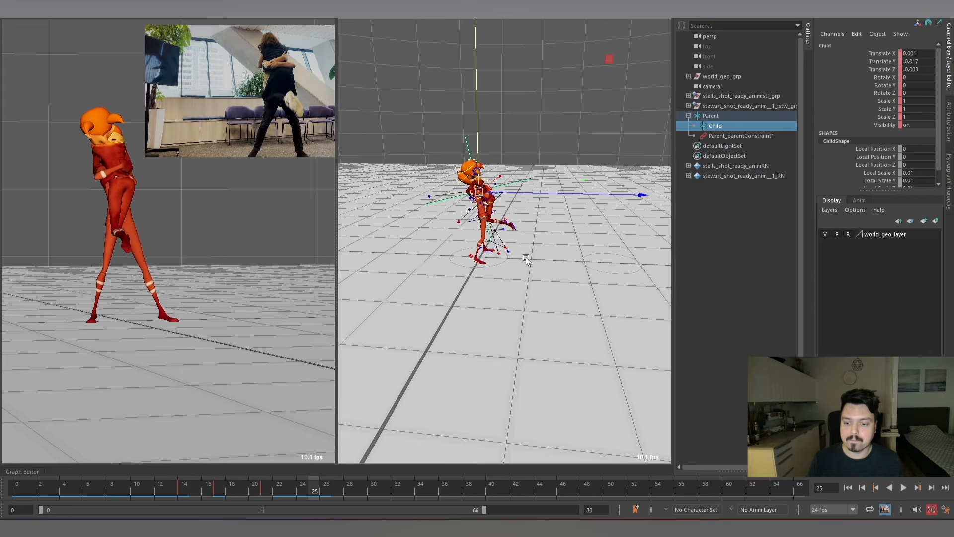
key("alt+comma")
key("alt+period")
key("alt+w")
Step and scrub between frames 19 and 30 to check the Child locator's added motion during the lift.
key("alt+period")
key("alt+period")
key("alt+period")
key("alt+period")
key("alt+period")
key("alt+period")
key("alt+period")
key("alt+period")
key("alt+period")
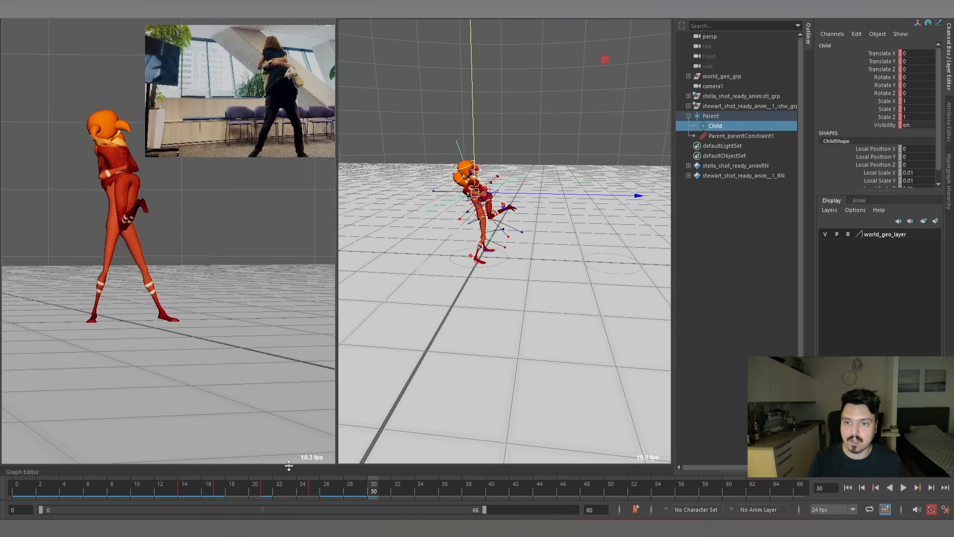
mouse_move(261, 488)
left_mouse_down()
mouse_move(187, 488)
mouse_move(365, 488)
mouse_move(170, 490)
mouse_move(315, 489)
left_mouse_up()
key("alt+period")
key("alt+period")
key("alt+comma")
key("alt+comma")
key("alt+comma")
key("alt+comma")
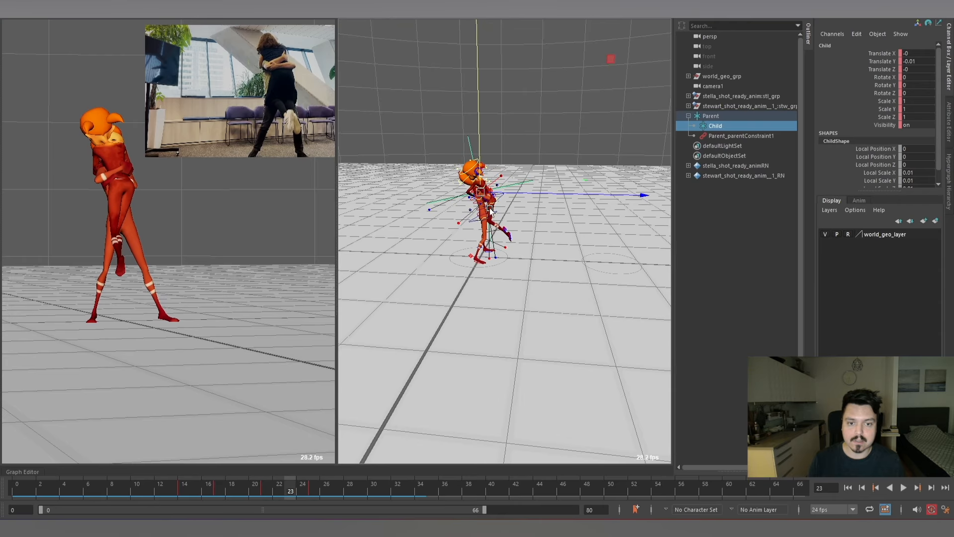
scroll(504, 208, "up", 6)
left_click_drag(529, 208, 444, 324, "alt")
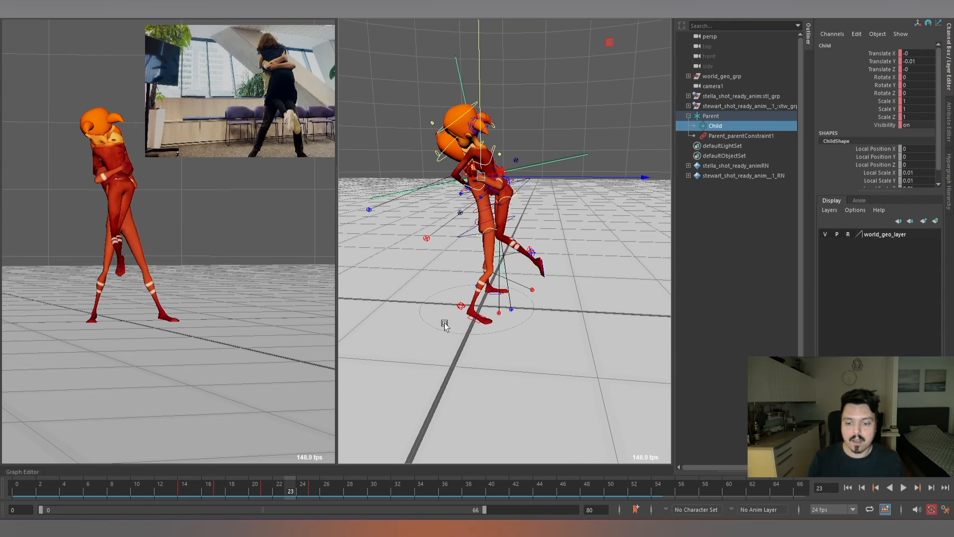
left_click_drag(315, 481, 374, 492)
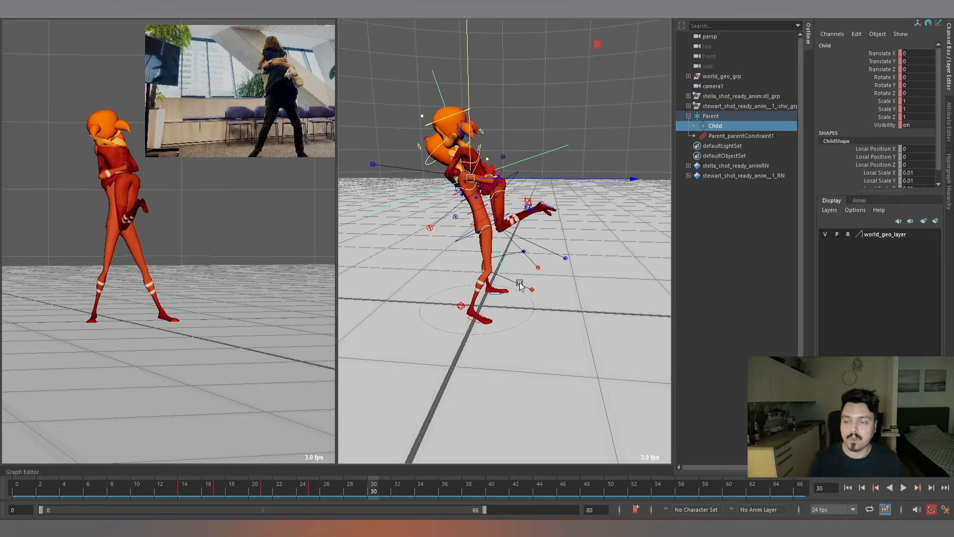
right_click_drag(519, 284, 415, 383, "alt")
left_click_drag(304, 491, 248, 492)
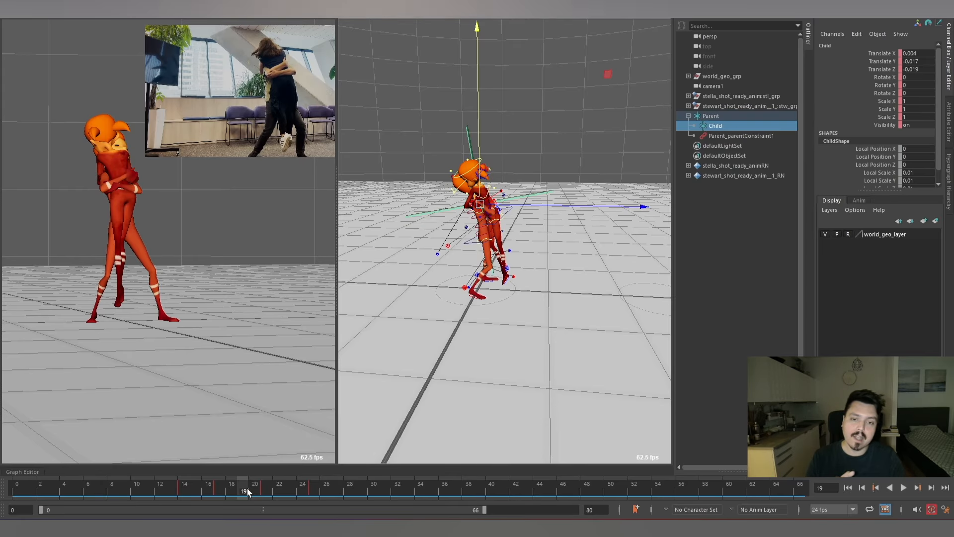
Rotate the Child locator on frame 17 to Rotate Y 5.872.
left_click_drag(318, 494, 223, 491)
key("e")
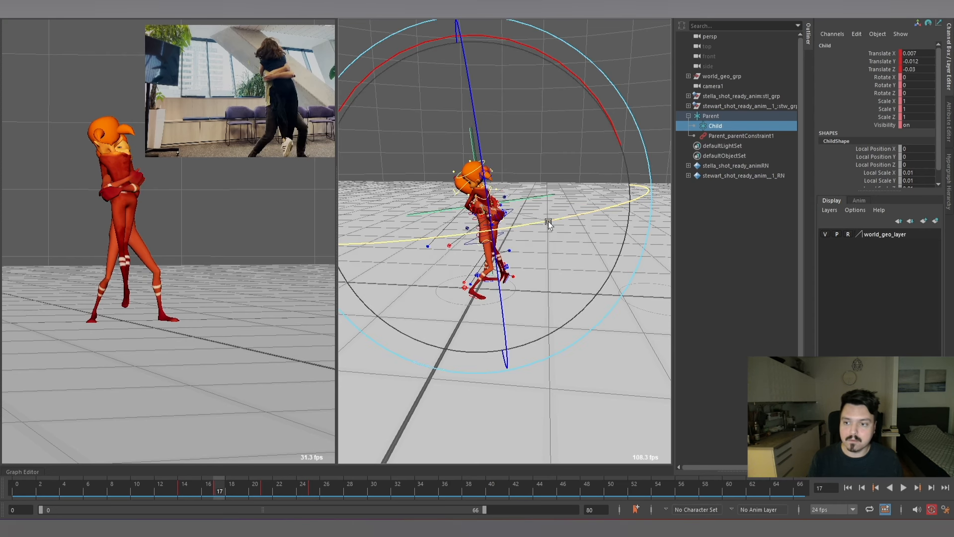
left_click_drag(548, 222, 572, 216)
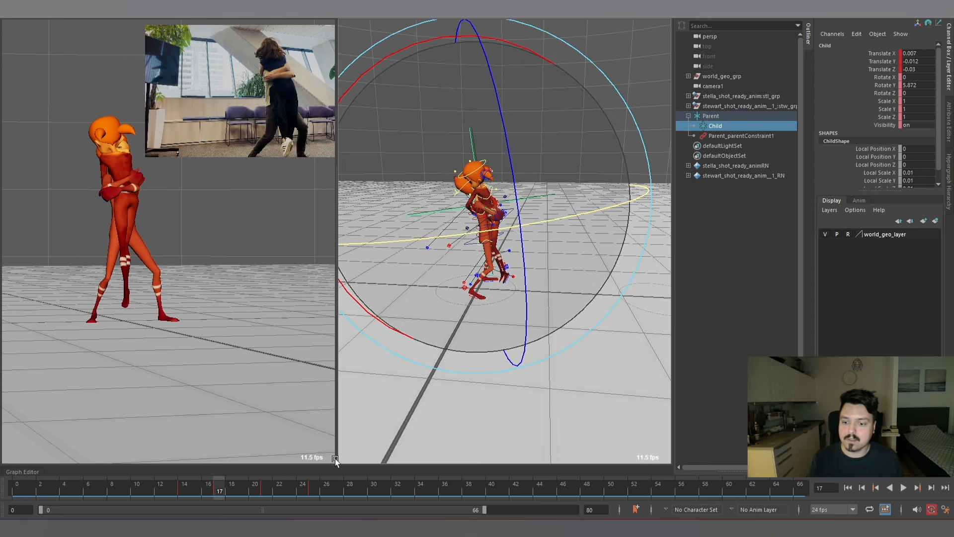
Examine the arm contact on Stewart's back at frame 32 and select Stella's left arm IK control.
left_click_drag(193, 492, 397, 491)
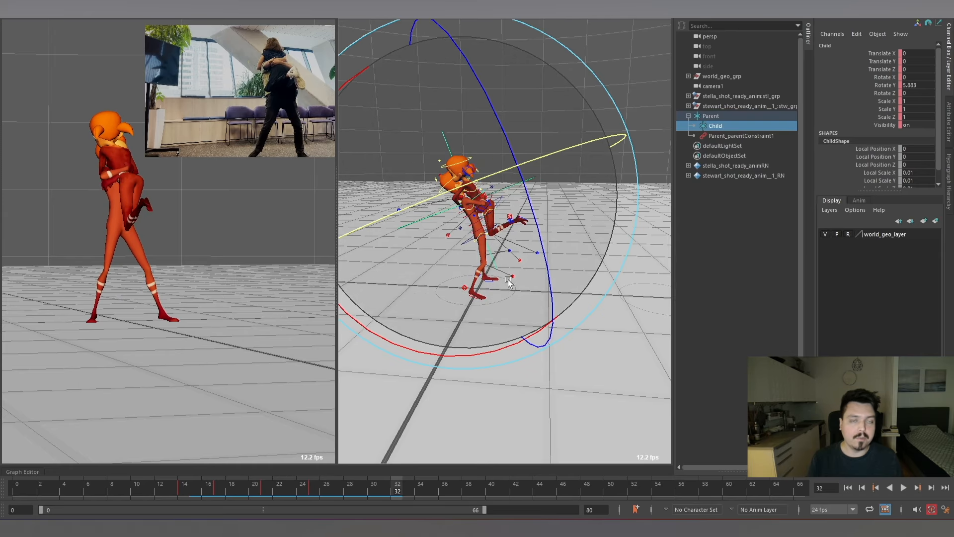
scroll(590, 256, "up", 5)
left_click_drag(591, 256, 499, 193, "alt")
key("w")
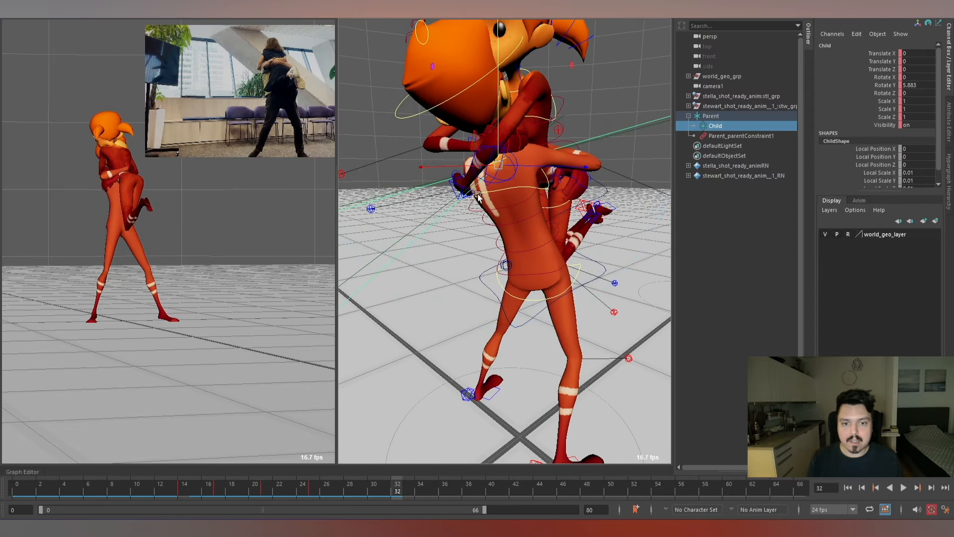
scroll(477, 197, "down", 5)
left_click_drag(476, 197, 530, 201, "alt")
scroll(530, 201, "up", 3)
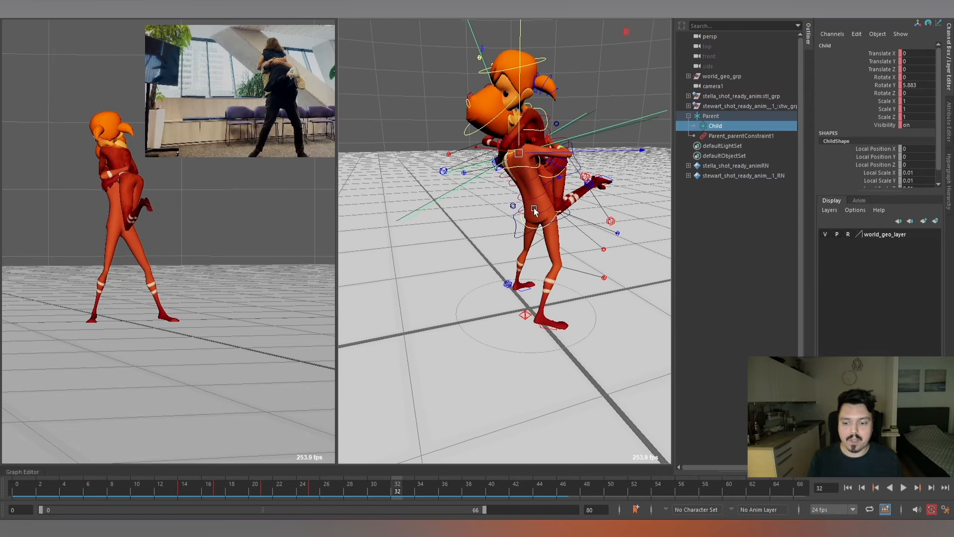
left_click(484, 216)
left_click(496, 165)
left_click_drag(495, 165, 567, 196, "alt")
scroll(552, 196, "down", 3)
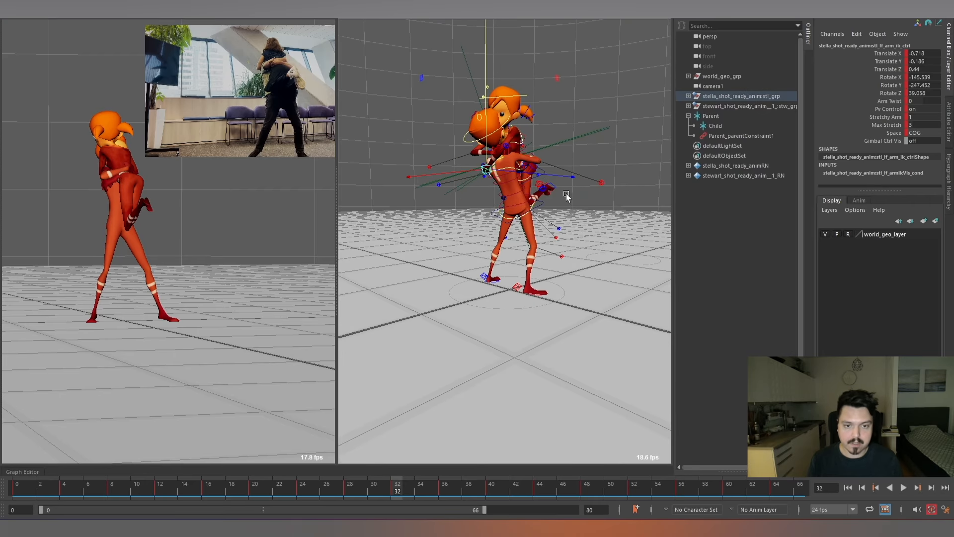
Create a new locator at the scene origin and go to frame 17.
key("g")
scroll(547, 211, "up", 5)
middle_click_drag(524, 220, 549, 275, "alt")
left_click(216, 490)
scroll(536, 214, "down", 5)
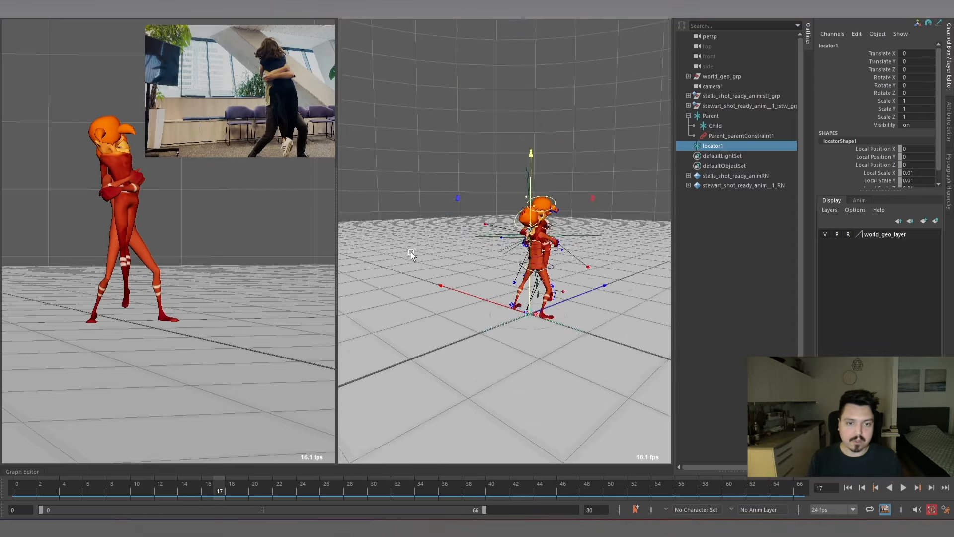
Go to frame 14 and inspect the Parent locator's parent constraint.
scroll(560, 250, "up", 5)
left_click_drag(601, 231, 585, 250)
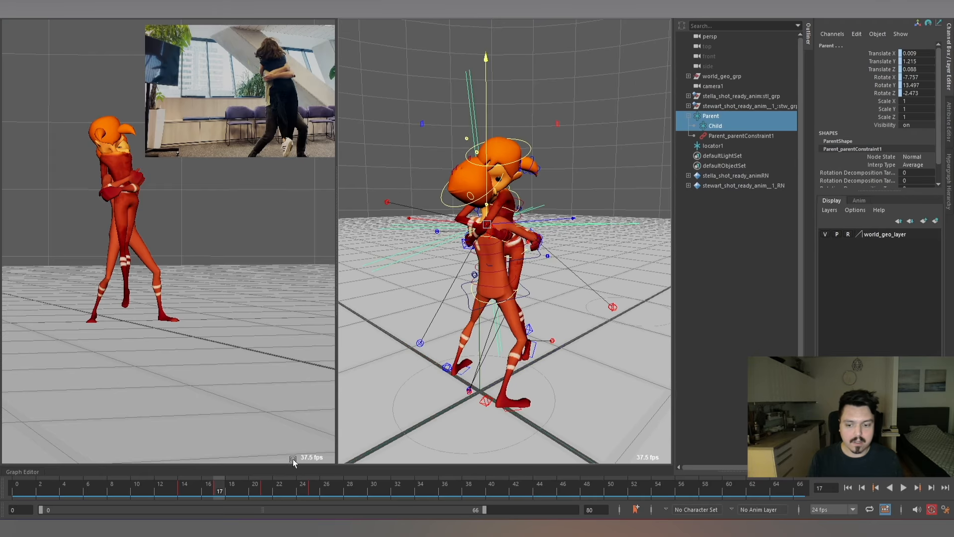
left_click_drag(216, 487, 179, 488)
left_click(633, 243)
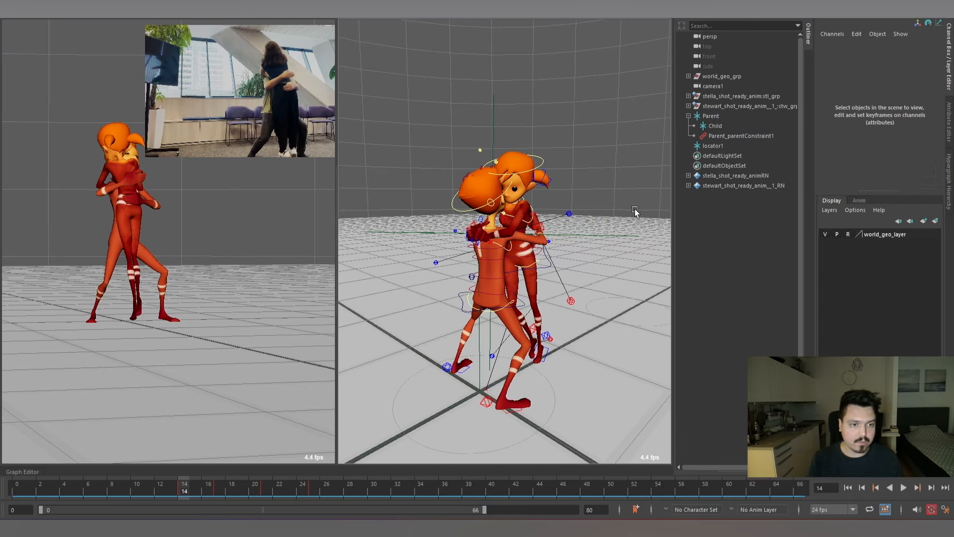
left_click(734, 134)
scroll(490, 243, "up", 1)
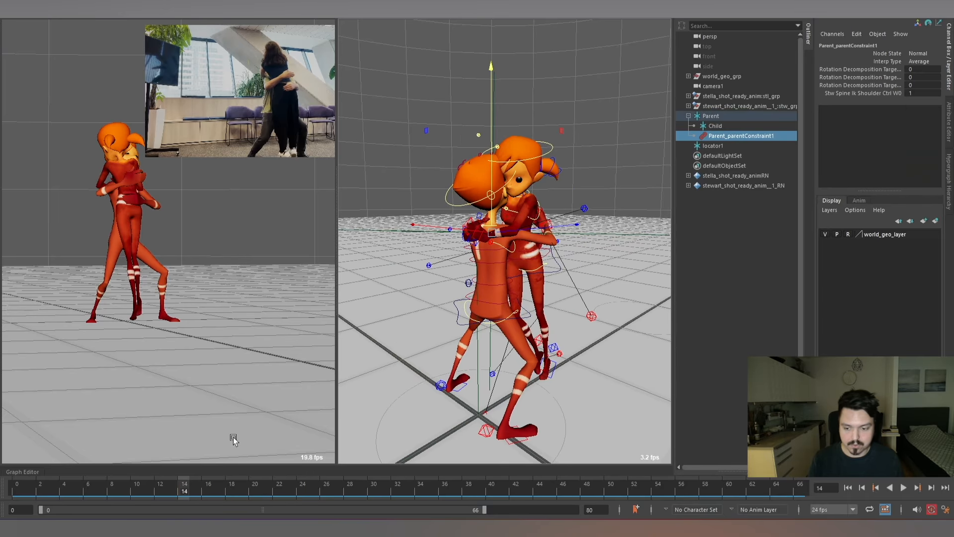
Select Stella's COG control and check the hug contact around frames 14 and 15 from different angles.
left_click(608, 157)
left_click_drag(609, 158, 556, 280, "alt")
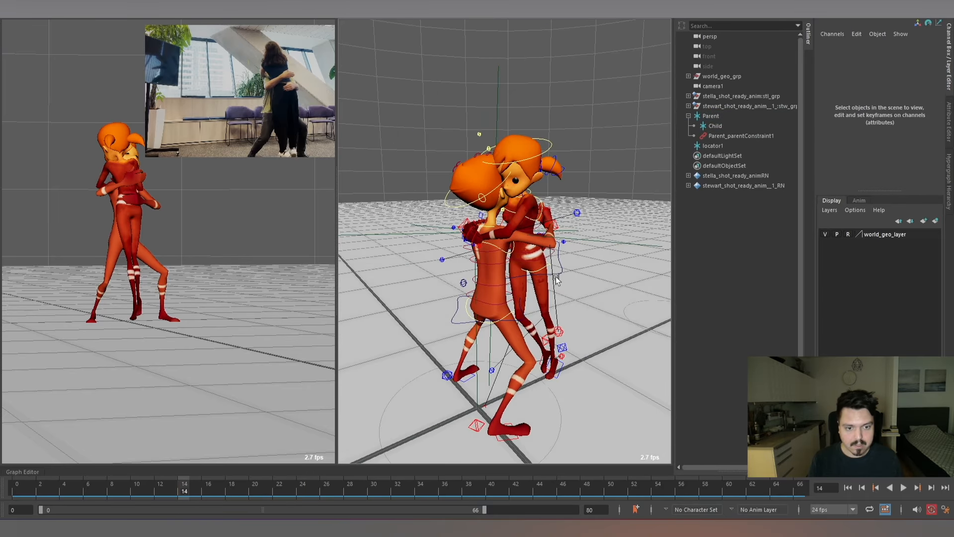
left_click(556, 275)
key("alt+v")
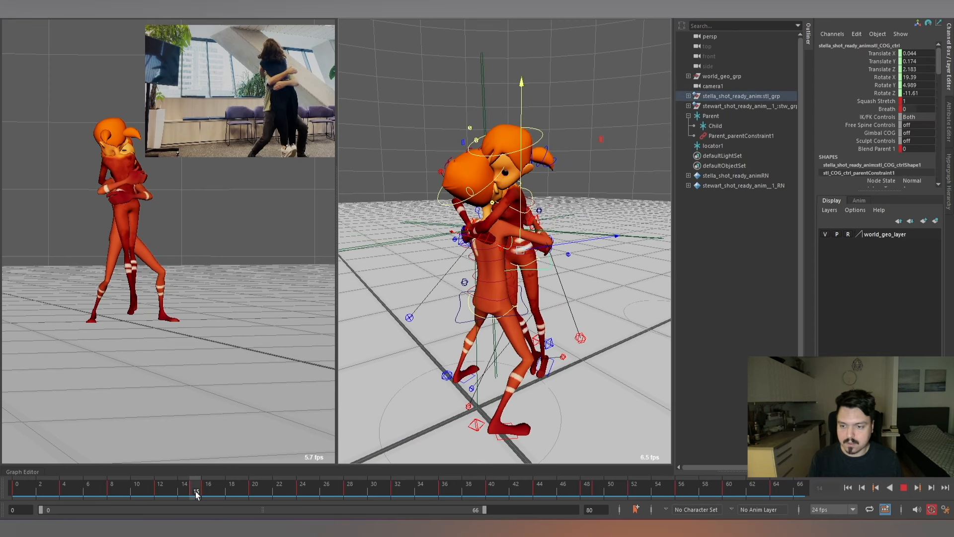
left_click_drag(588, 283, 594, 179, "alt")
left_click_drag(559, 217, 520, 242, "alt")
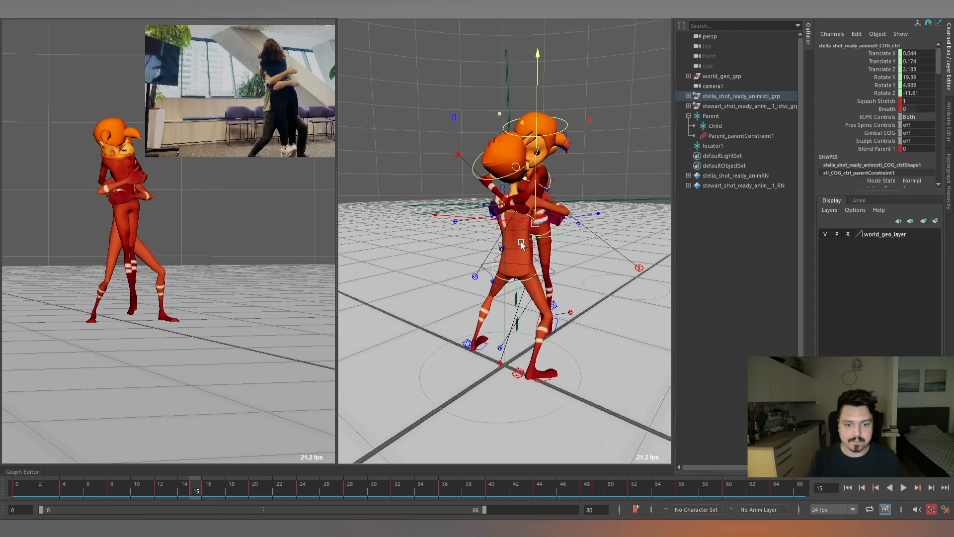
Move the locator from the origin to Stella's left hand on Stewart's back, at about X 0.043, Y 1.12, Z -0.009.
scroll(528, 246, "up", 3)
left_click(497, 338)
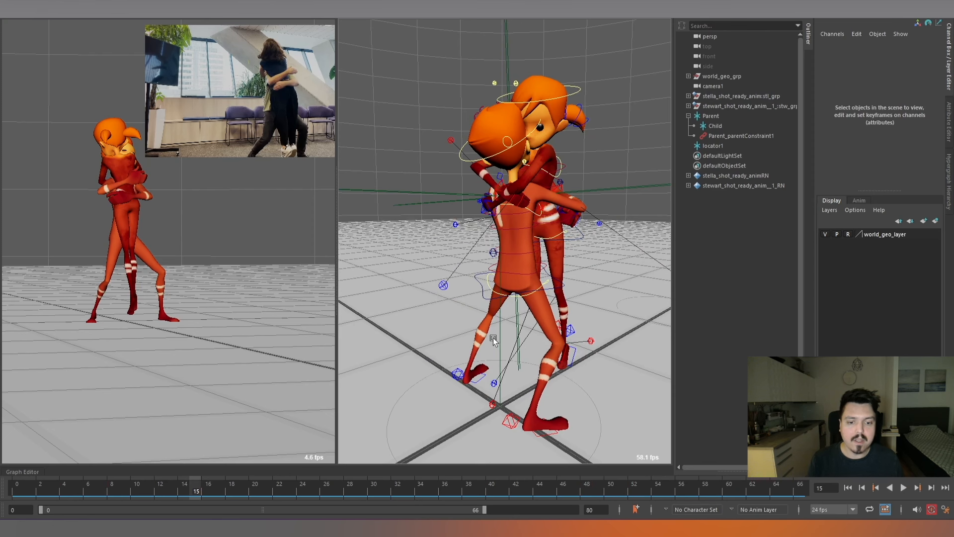
left_click(500, 331)
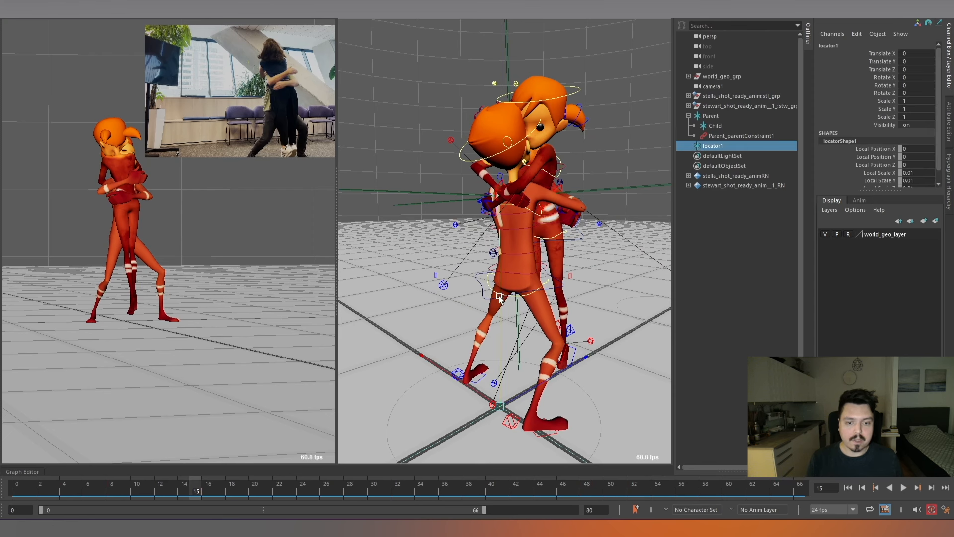
left_click_drag(499, 297, 497, 95)
left_click_drag(511, 228, 479, 221, "alt")
scroll(545, 221, "up", 6)
mouse_move(481, 221)
left_mouse_down("alt")
mouse_move(509, 217)
mouse_move(517, 250)
mouse_move(498, 227)
left_mouse_up("alt")
left_click_drag(503, 238, 587, 228, "alt")
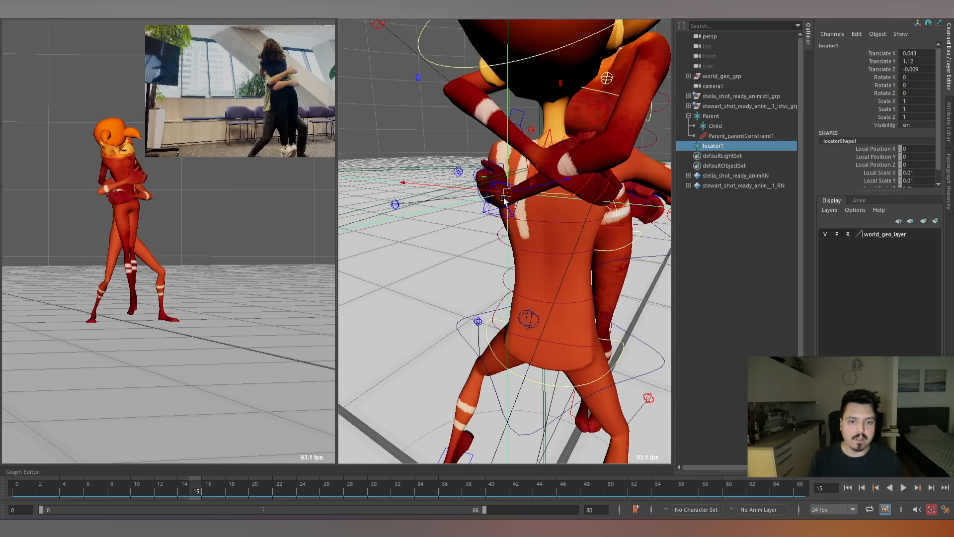
left_click_drag(511, 201, 580, 206, "alt")
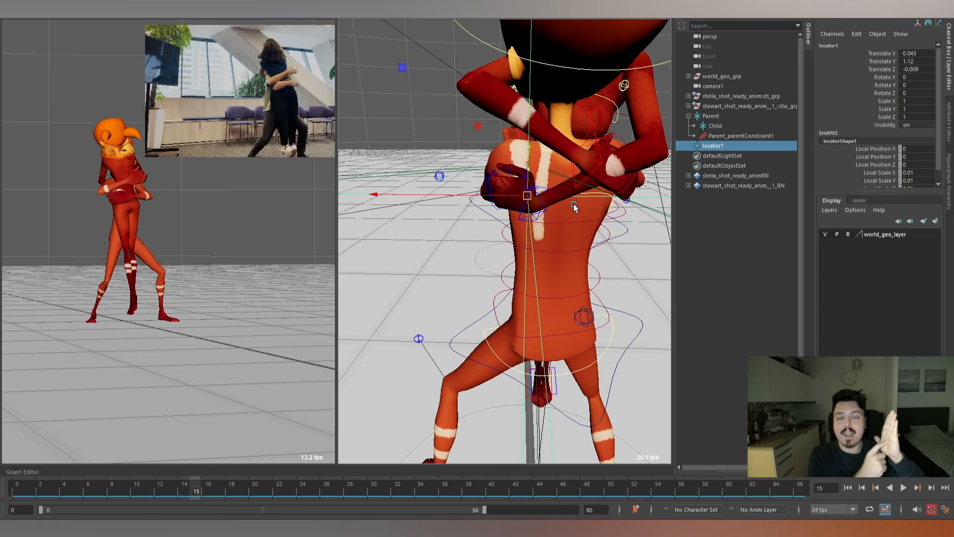
left_click_drag(565, 250, 509, 255, "alt")
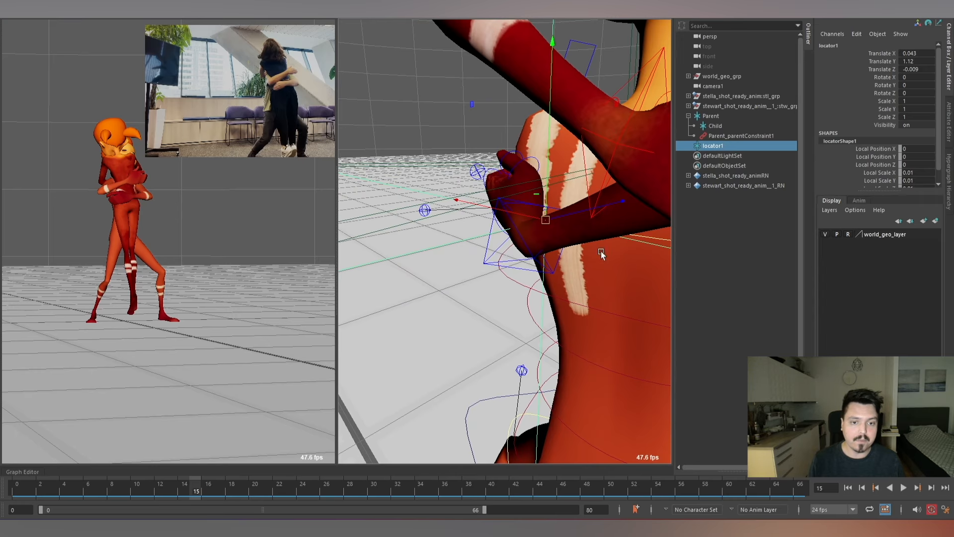
left_click_drag(600, 252, 589, 229, "alt")
Duplicate the locator, then rename the original Parnet1 and the copy Child1.
key("ctrl+d")
right_click_drag(589, 229, 603, 228, "alt")
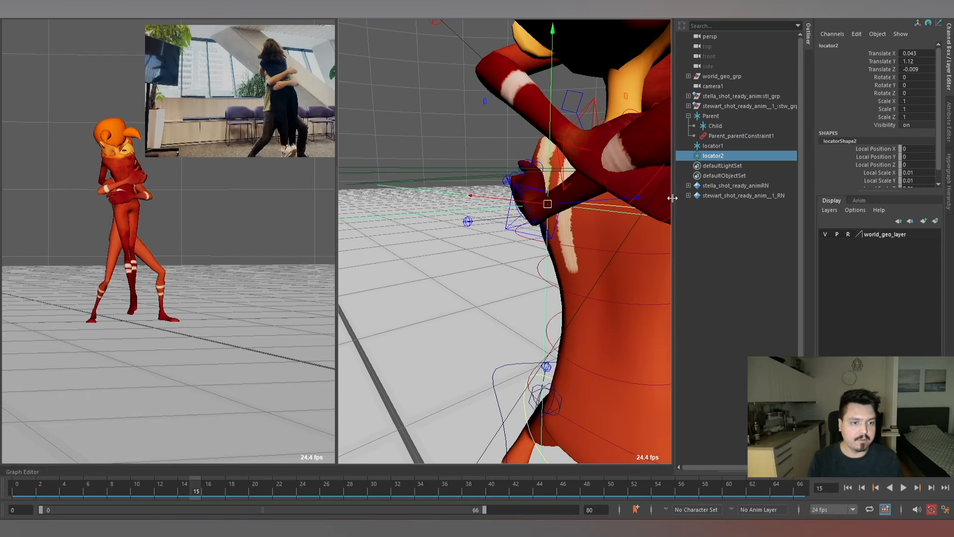
double_click(719, 145)
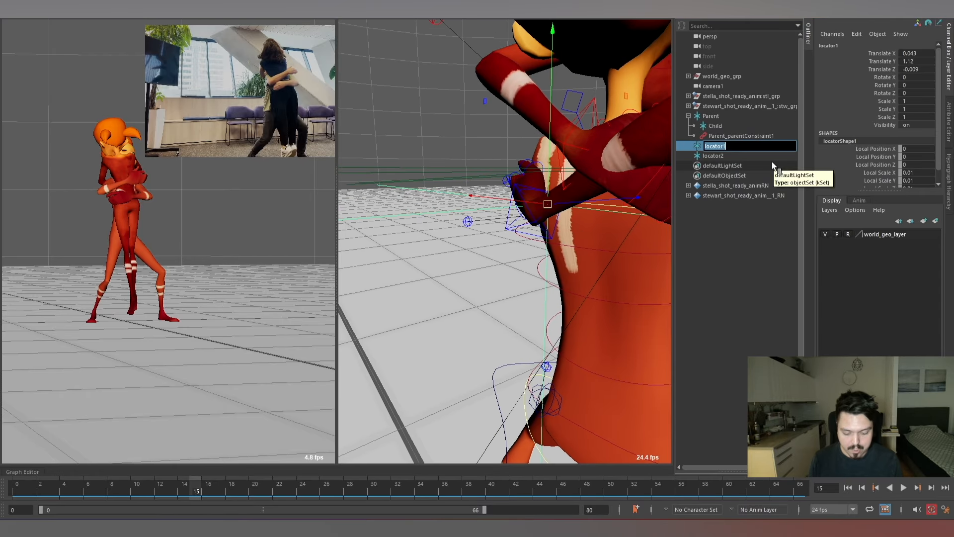
type("Parnet")
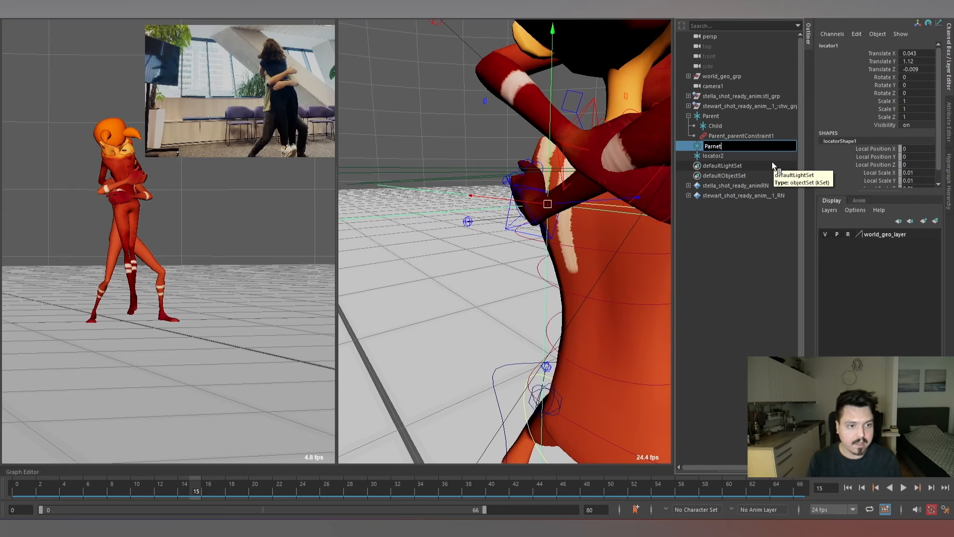
key("Return")
left_click(730, 157)
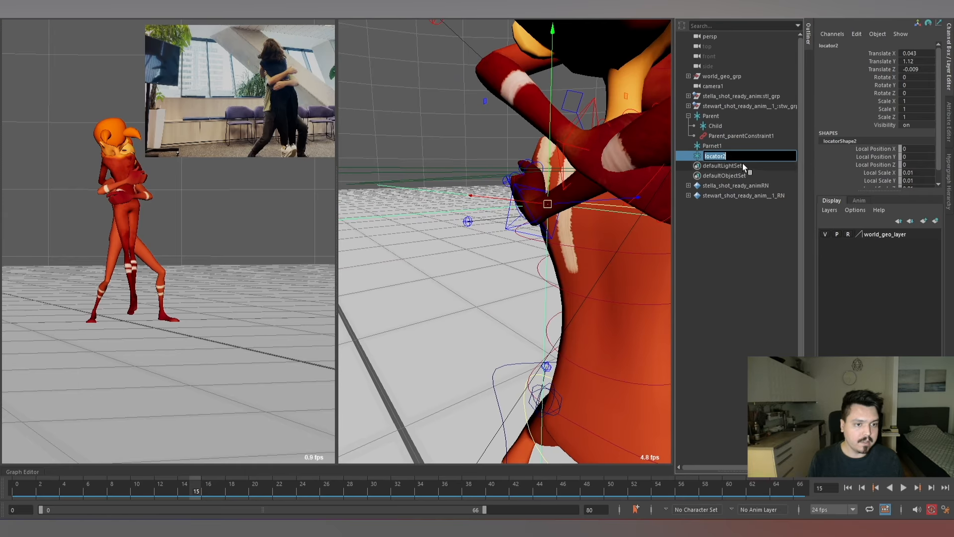
type("Child")
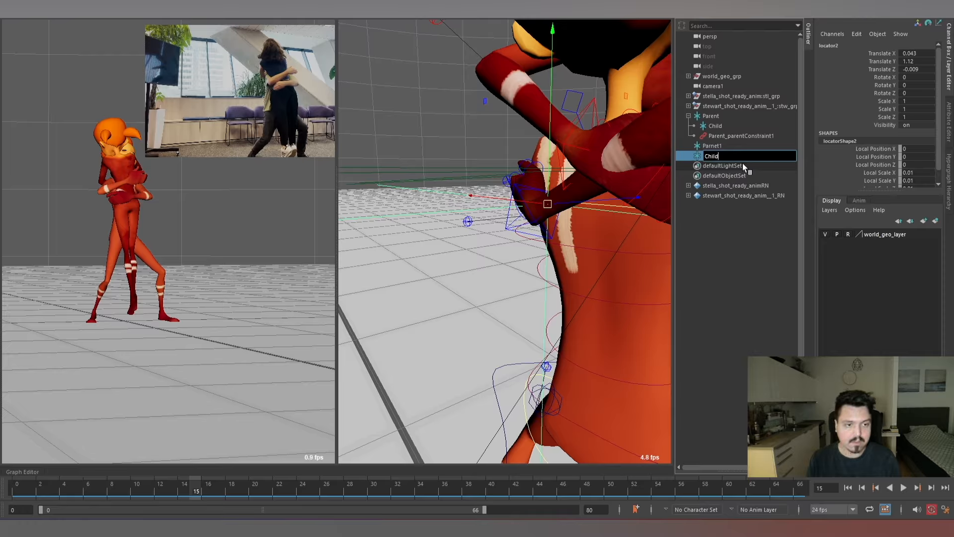
key("Return")
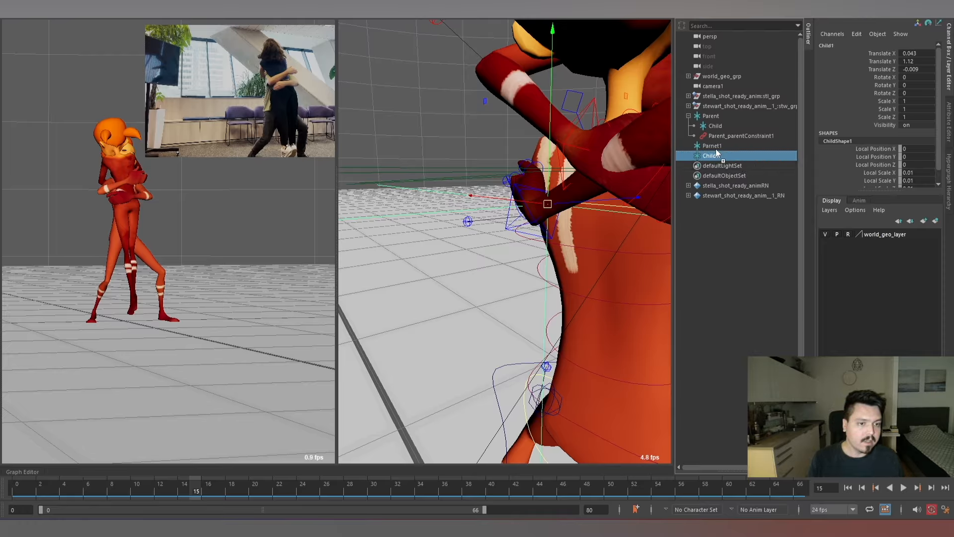
Parent the Child1 locator under Parnet1 in the scene hierarchy.
middle_click_drag(716, 151, 701, 146)
left_click(688, 146)
left_click(729, 145)
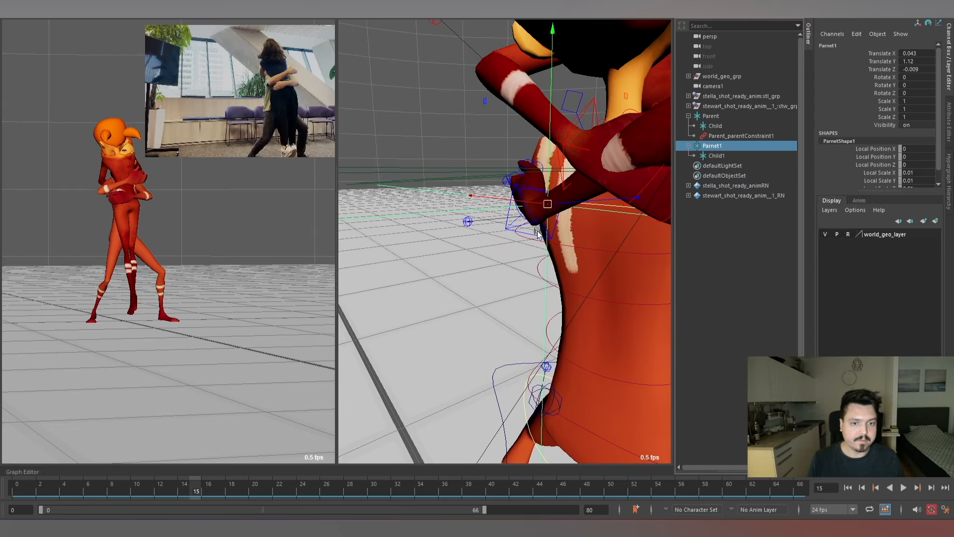
Parent-constrain the Parnet1 locator to Stewart's upper spine IK shoulder control.
left_click_drag(608, 204, 535, 195, "alt")
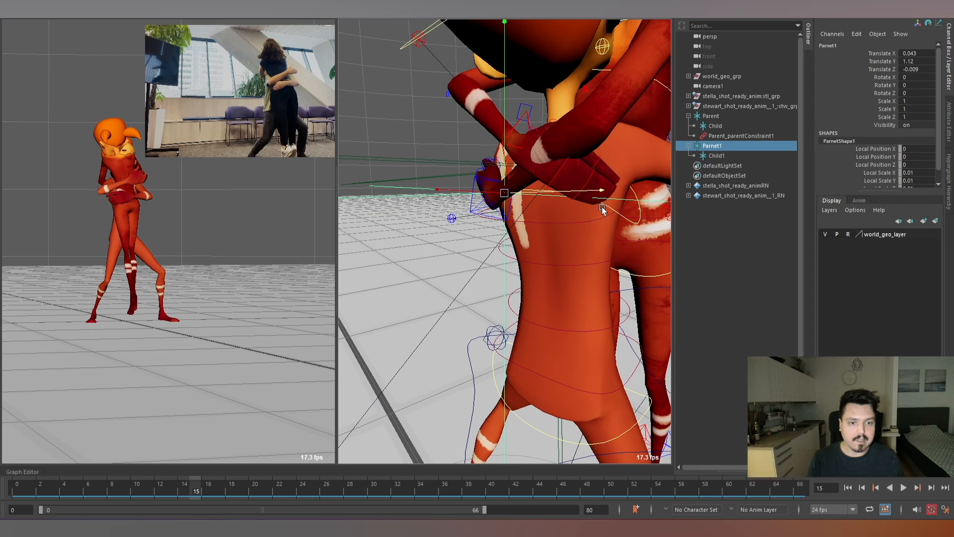
left_click(628, 218)
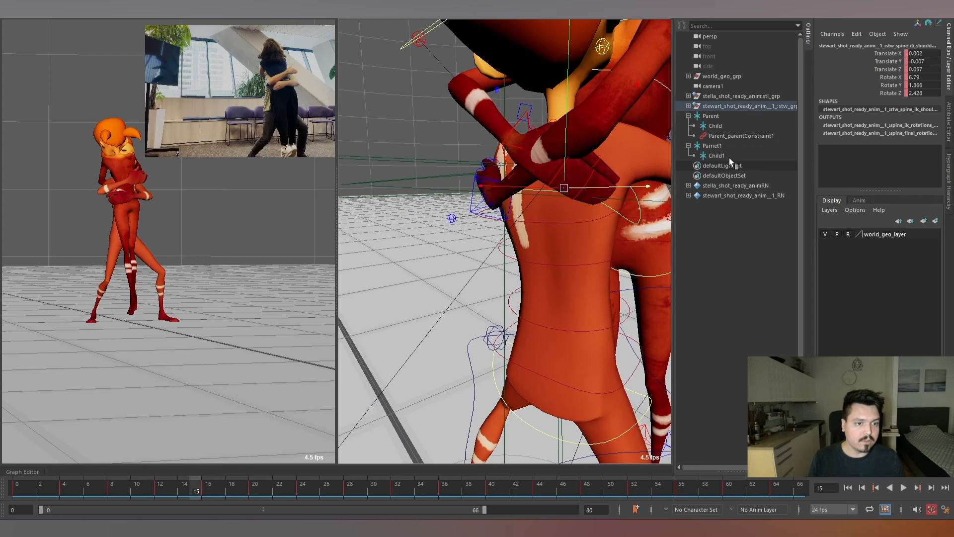
left_click(723, 145, "ctrl")
scroll(541, 213, "down", 5)
key("space")
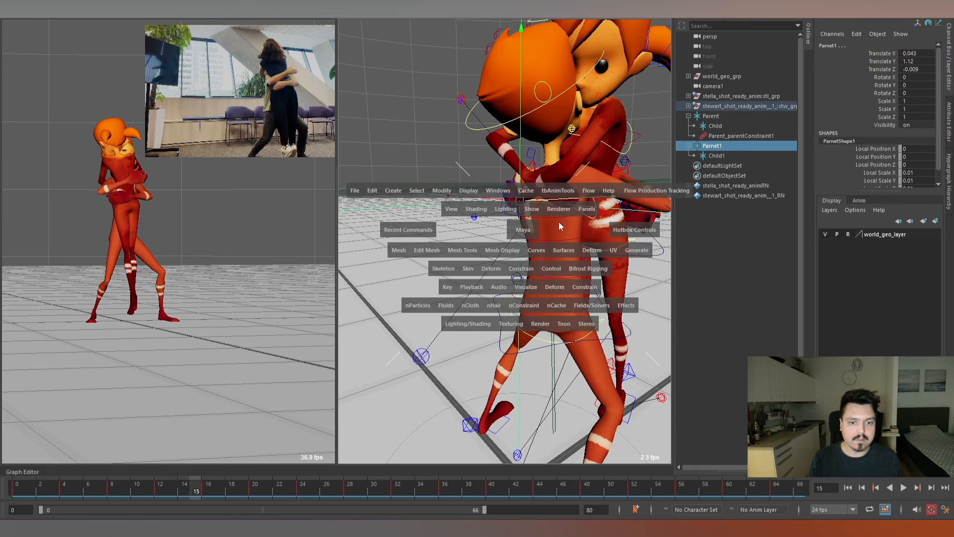
left_click(530, 267)
left_click(549, 297)
key("f")
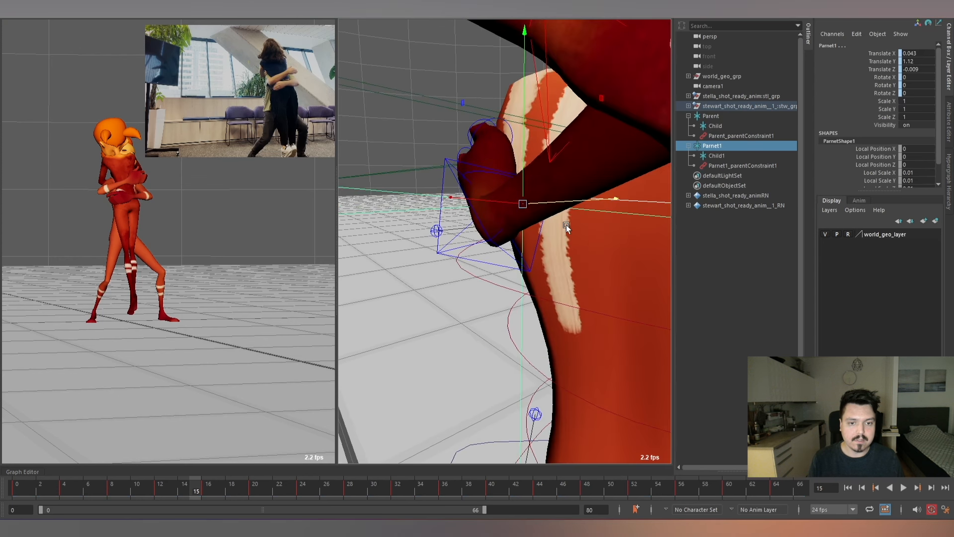
Parent-constrain Stella's left arm IK control to the Child1 locator.
left_click(729, 156)
key("f")
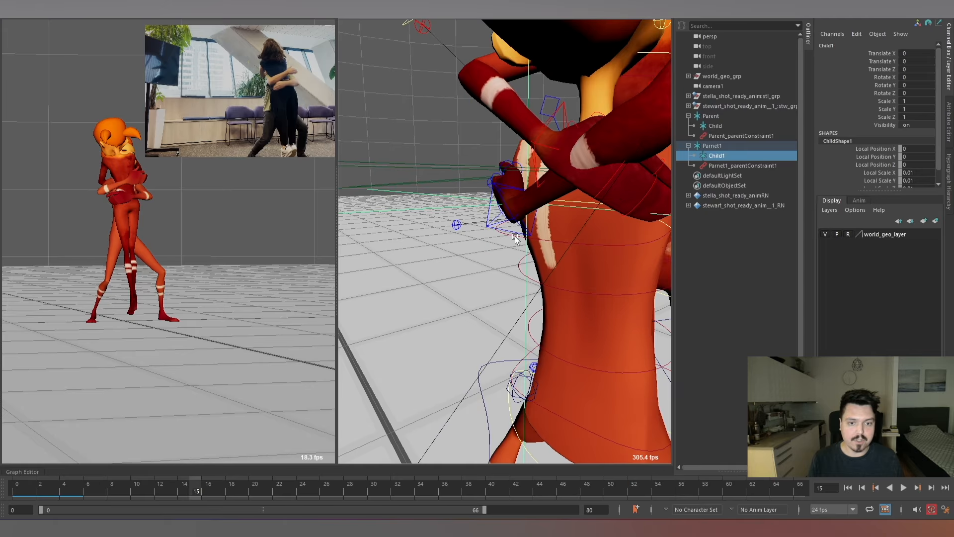
left_click(505, 228, "shift")
right_click_drag(589, 240, 552, 234, "alt")
key("space")
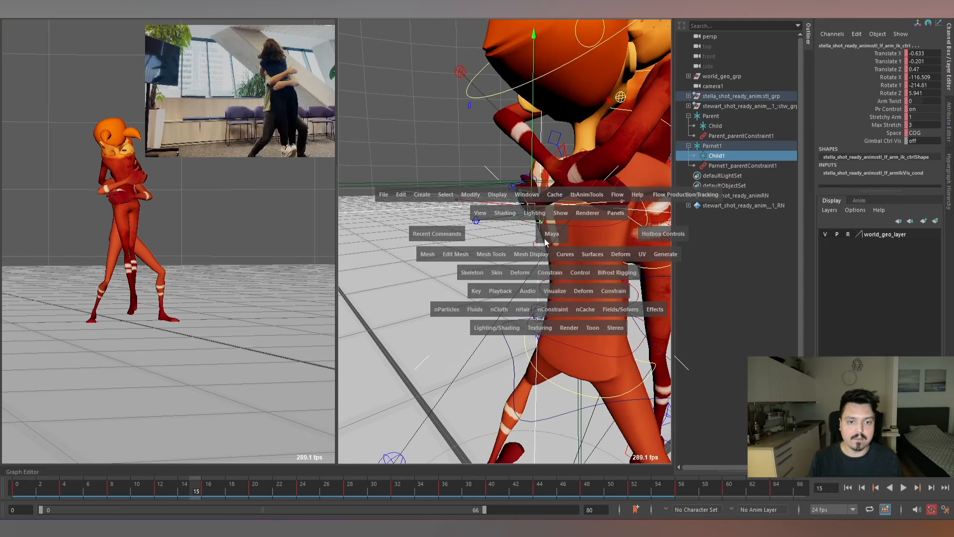
left_click(558, 275)
left_click(590, 301)
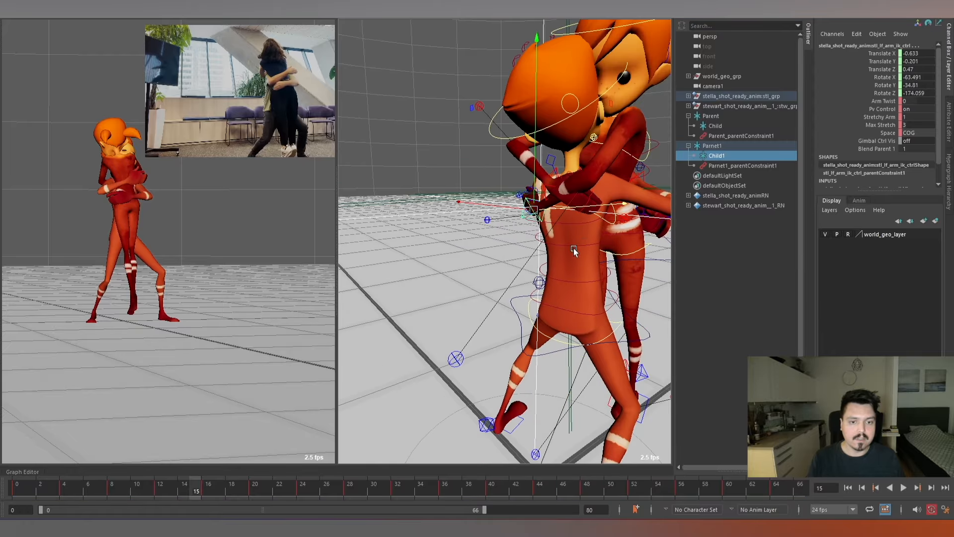
left_click(502, 258)
middle_click_drag(551, 260, 547, 254, "alt")
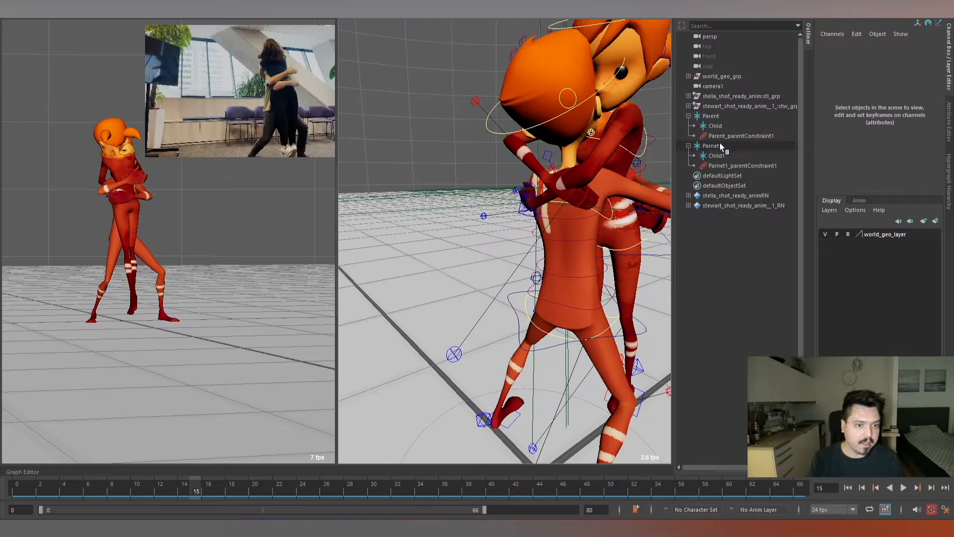
Key Blend Parent 1 on Stella's left arm IK control at 0 on frame 15 and 1 on frame 16.
scroll(543, 210, "up", 5)
left_click(524, 223)
right_click_drag(524, 223, 479, 228, "alt")
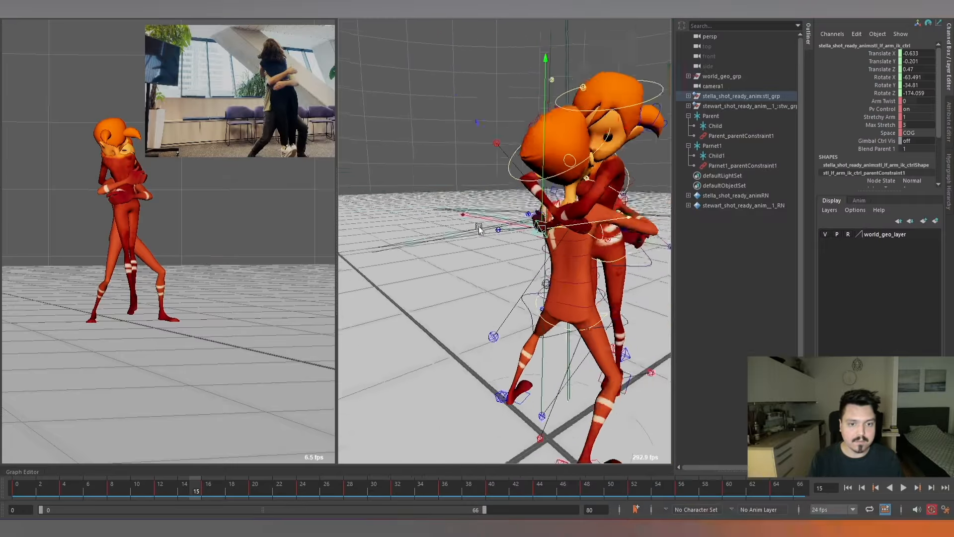
left_click_drag(479, 228, 569, 244, "alt")
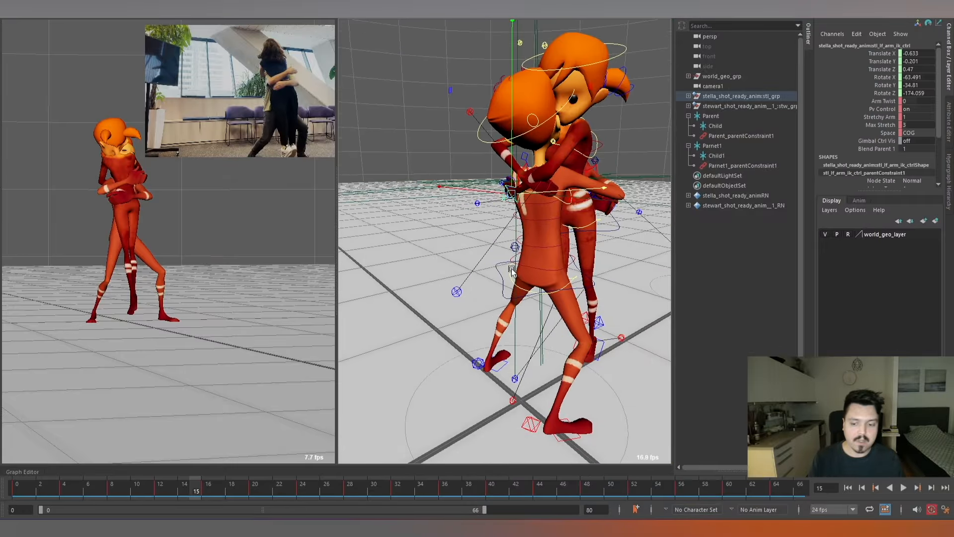
left_click(908, 141)
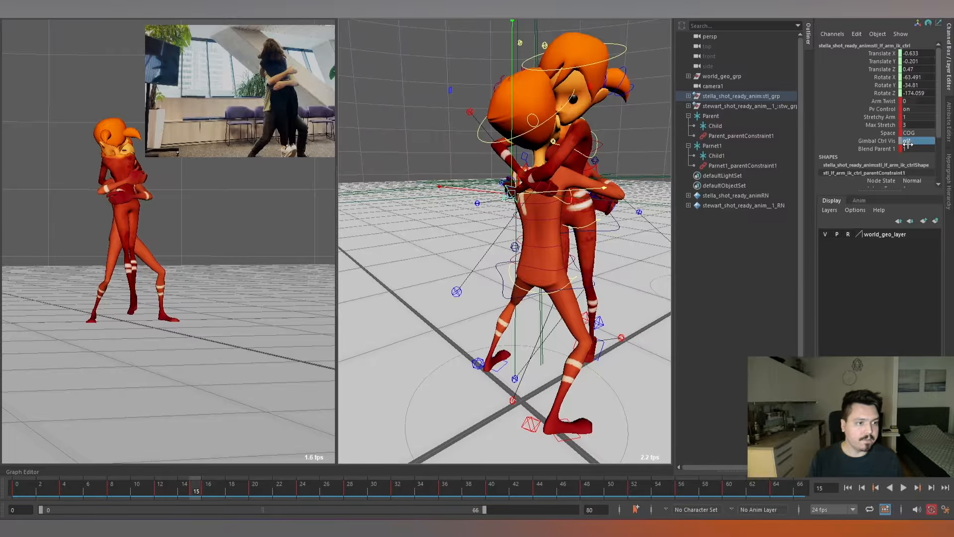
type("0")
key("Return")
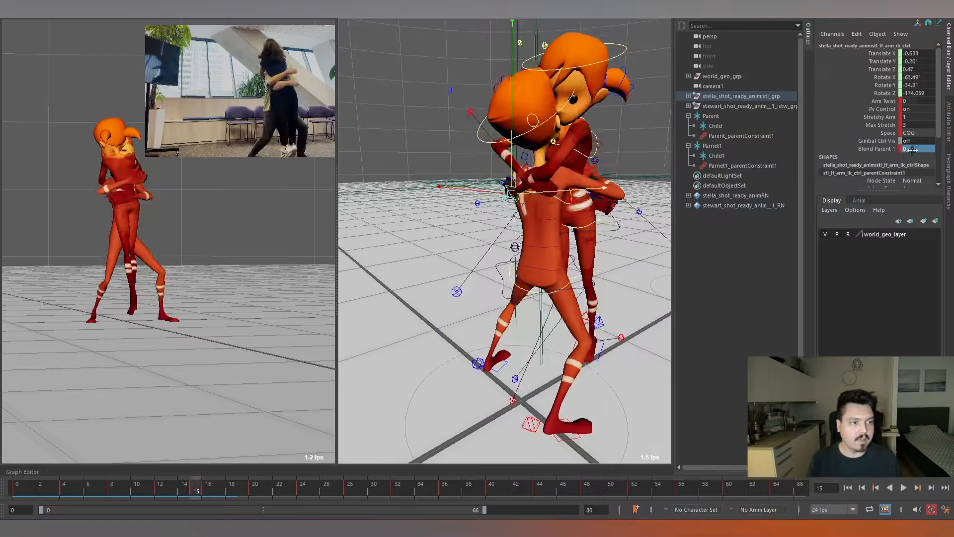
key("alt+period")
type("1")
key("Return")
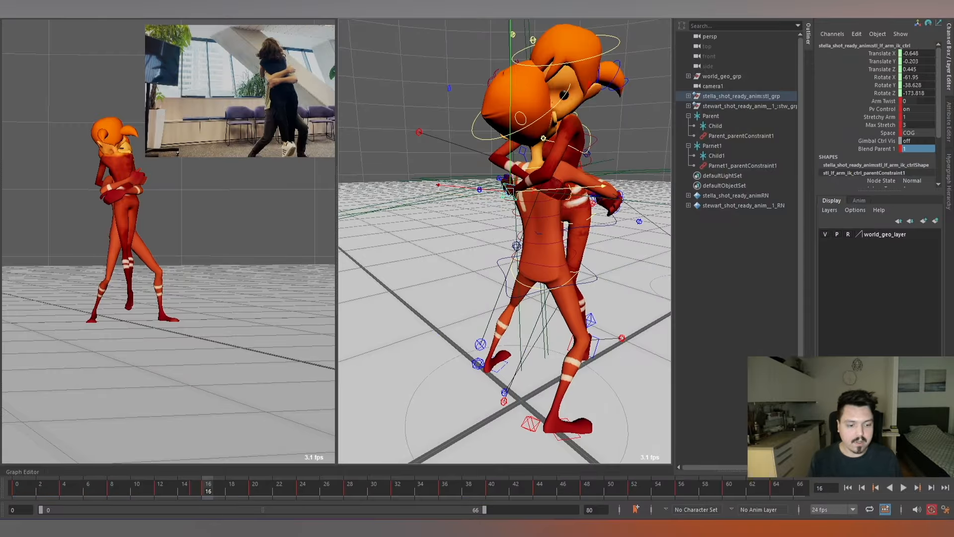
Play to the release, then key the left arm's Blend Parent 1 at 1 on frame 55 and 0 on frame 56.
key("alt+v")
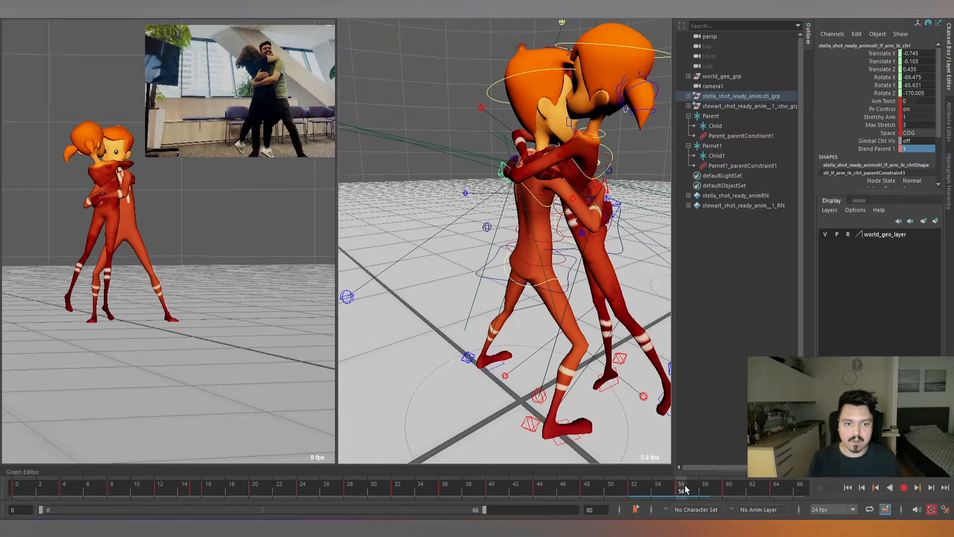
left_click(672, 486)
scroll(497, 268, "down", 3)
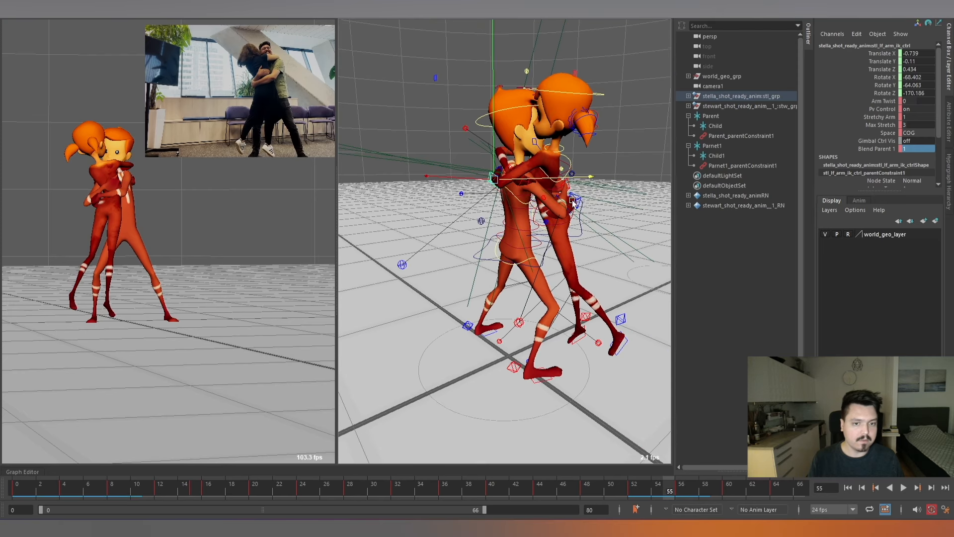
key("s")
key("period")
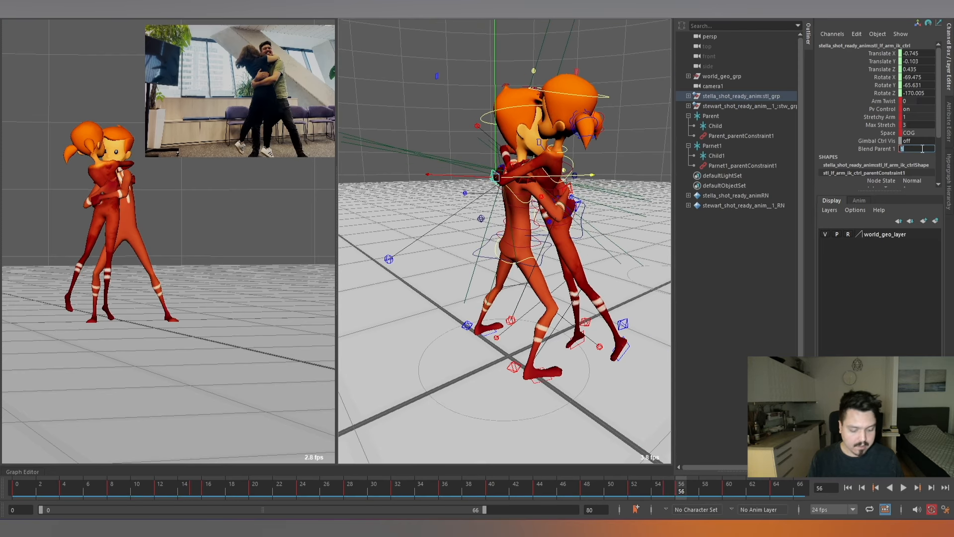
key("Return")
Isolate the left arm control's Blend Parent 1 curve in the Graph Editor and inspect its keys and tangents.
left_click(22, 471)
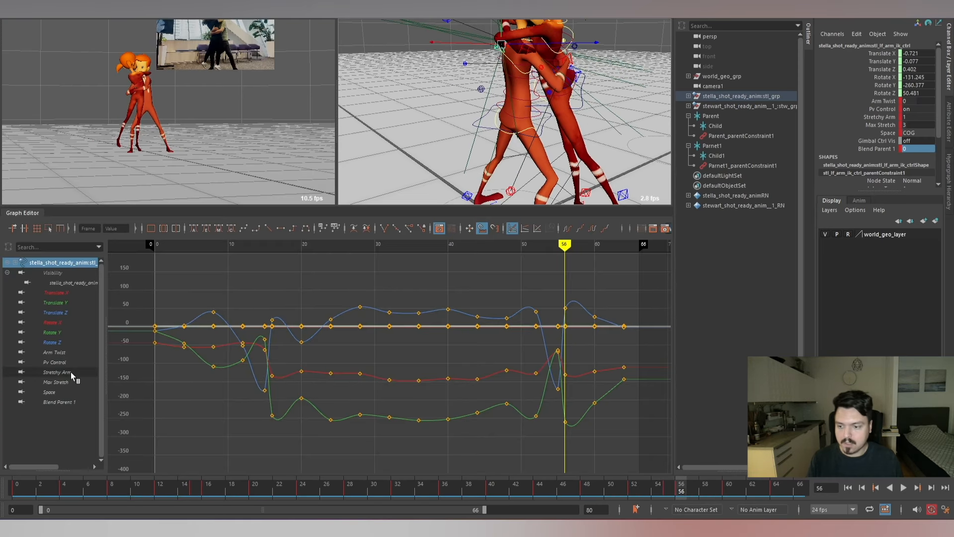
left_click(61, 399)
scroll(375, 376, "down", 2)
left_click_drag(264, 305, 674, 448)
key("l")
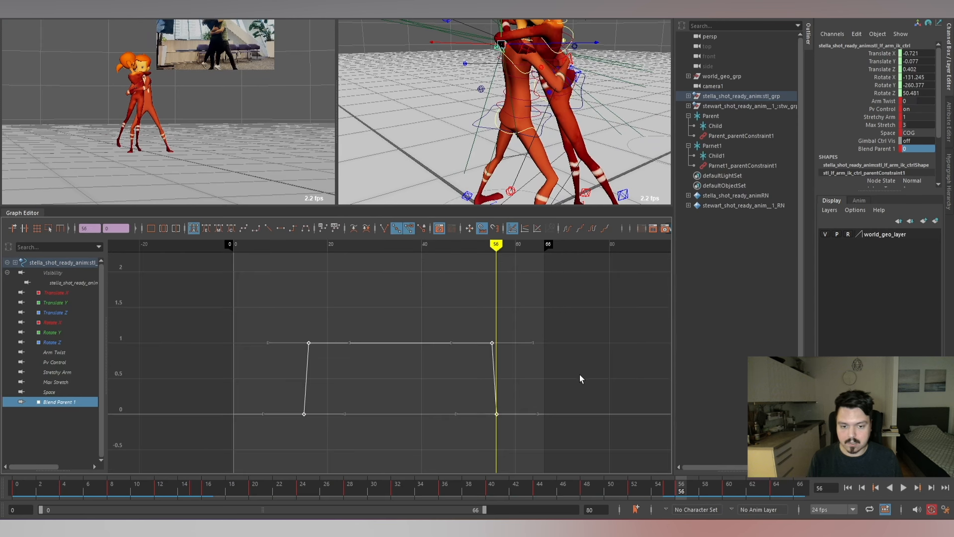
left_click(579, 374)
key("g")
Play and step through the hug, checking how Stella's left hand follows Stewart's back.
key("alt+comma")
key("alt+comma")
key("alt+comma")
key("alt+comma")
key("alt+comma")
key("alt+comma")
key("alt+comma")
key("alt+comma")
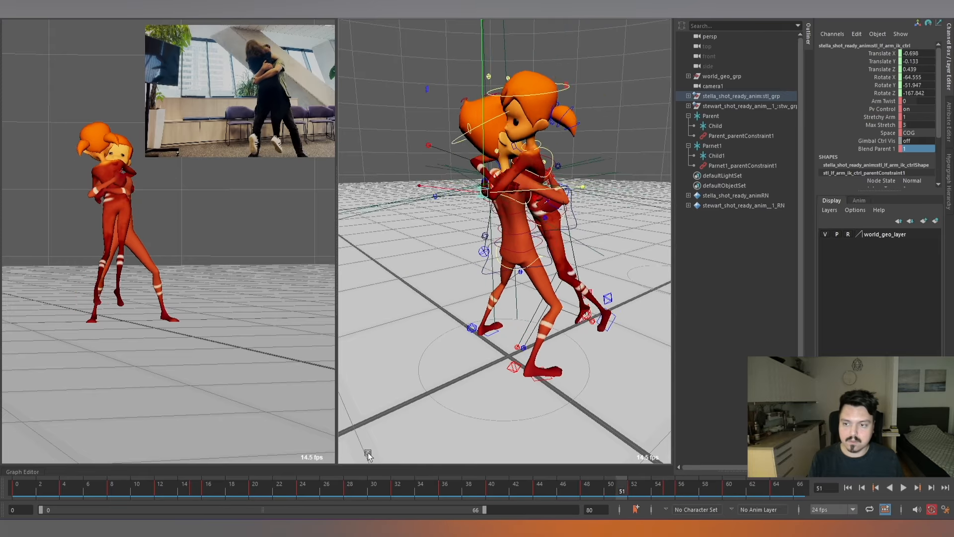
left_click(255, 487)
key("alt+v")
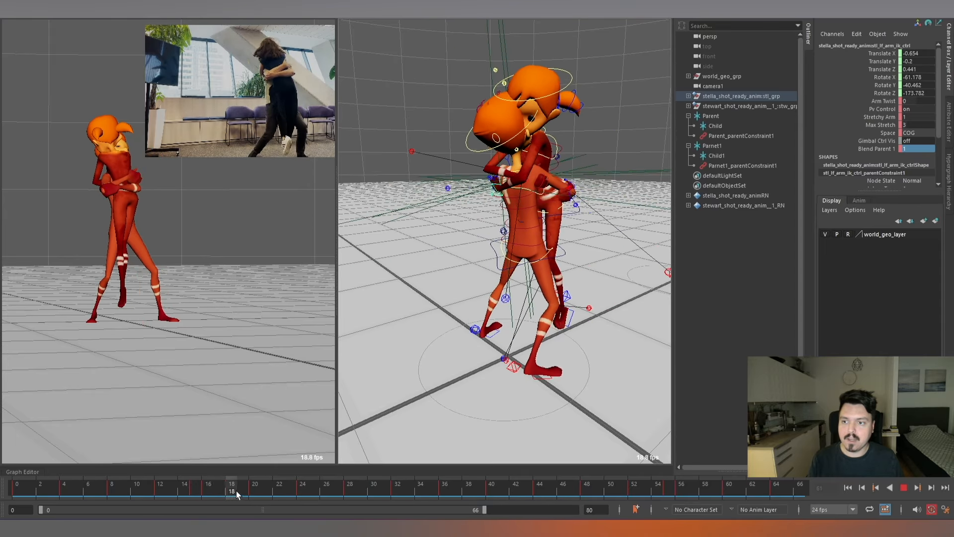
left_click(182, 495)
key("alt+period")
key("alt+comma")
key("alt+comma")
key("alt+comma")
key("alt+comma")
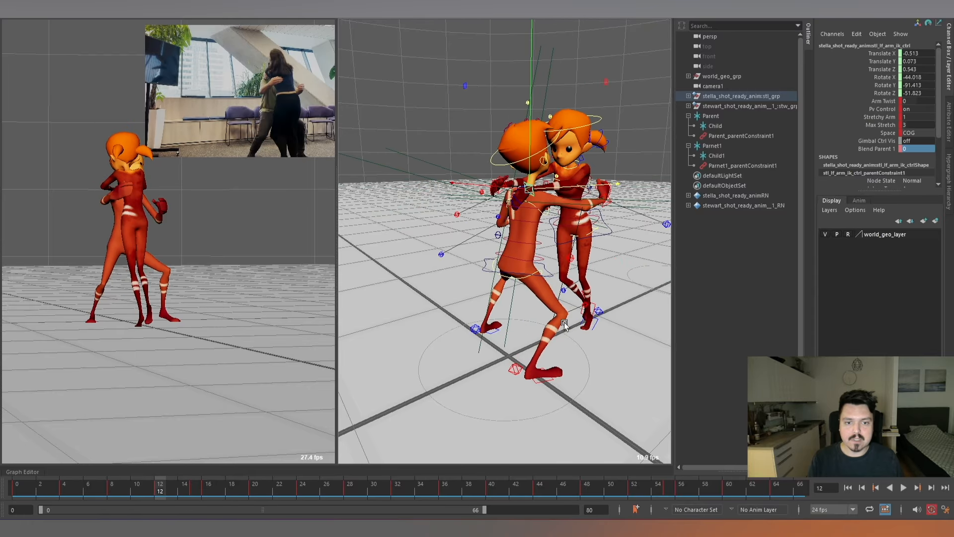
Go to frame 14, examine Stella's hands on Stewart's back, and select her right arm IK control.
key("alt+period")
key("alt+period")
key("alt+period")
left_click_drag(535, 199, 572, 225, "alt")
right_click_drag(597, 203, 627, 209, "alt")
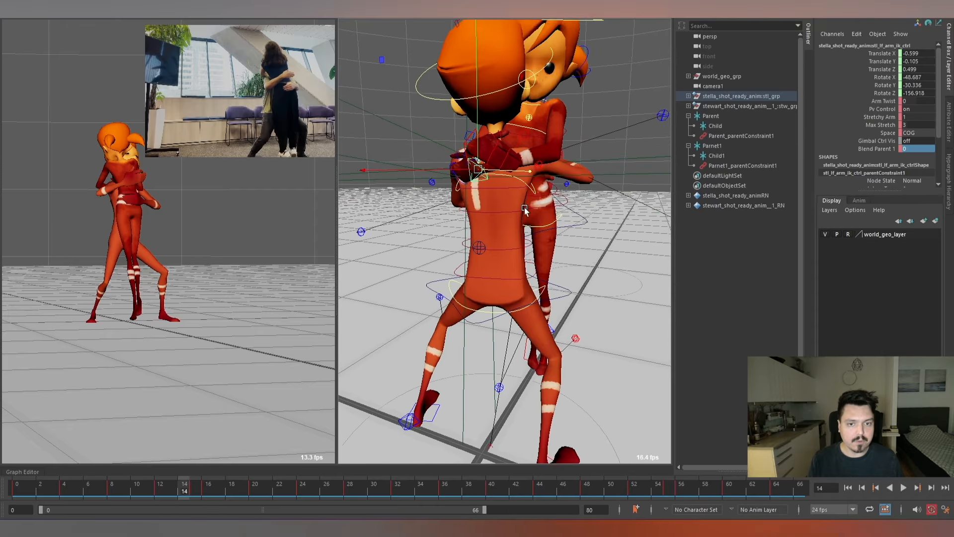
middle_click_drag(520, 201, 575, 223, "alt")
left_click(545, 180)
right_click_drag(571, 203, 529, 198, "alt")
left_click_drag(578, 221, 520, 232, "alt")
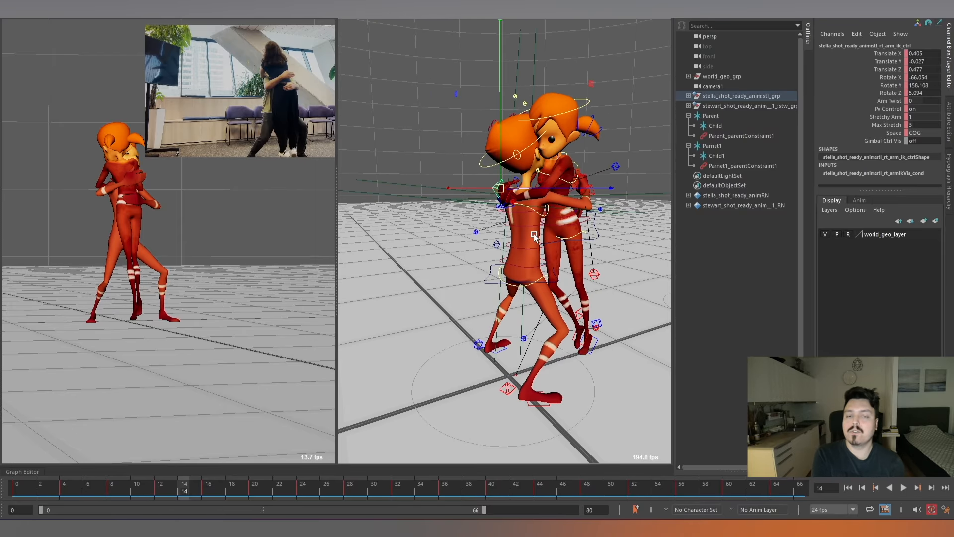
Scrub ahead to frame 19 and examine Stella's right hand against Stewart's back from several angles.
left_click_drag(615, 257, 569, 226, "alt")
right_click_drag(569, 226, 587, 240, "alt")
middle_click_drag(586, 240, 589, 243, "alt")
left_click_drag(171, 489, 241, 486)
right_click_drag(561, 263, 517, 264, "alt")
left_click_drag(526, 261, 447, 259, "alt")
right_click_drag(462, 258, 517, 256, "alt")
left_click_drag(527, 260, 554, 281, "alt")
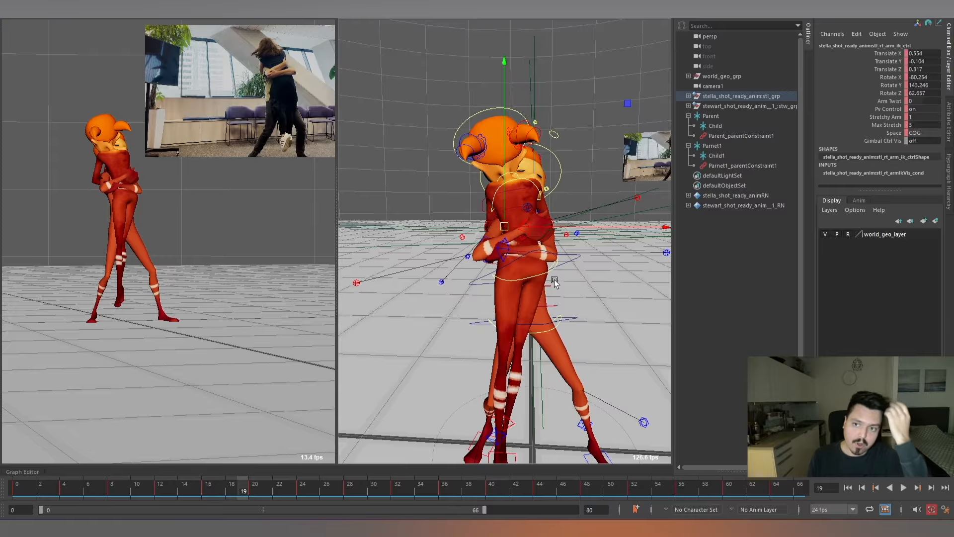
left_click_drag(542, 268, 611, 282, "alt")
right_click_drag(547, 219, 521, 179, "alt")
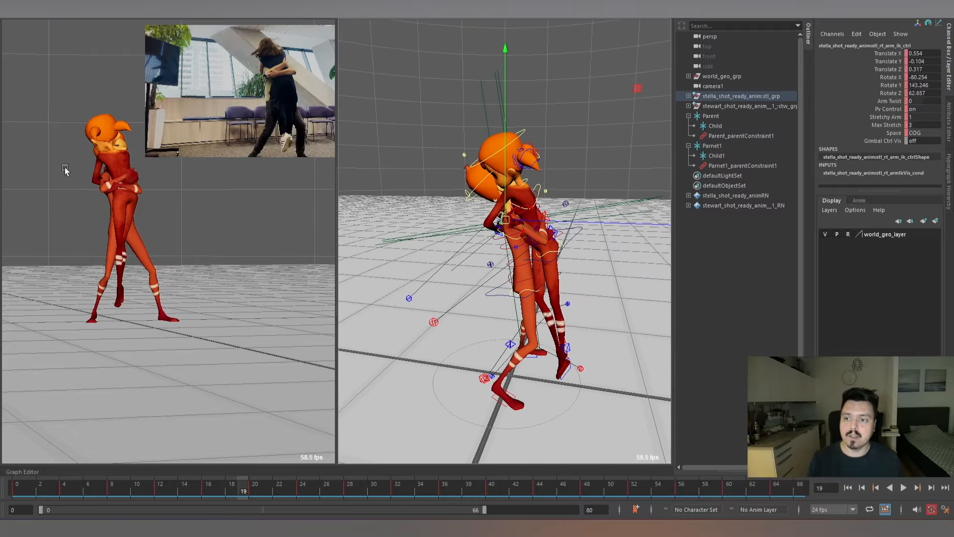
Step back and forth around frames 15 to 18, checking when Stella's right hand lands on Stewart's back.
left_click_drag(137, 486, 196, 510)
left_click_drag(516, 271, 561, 279, "alt")
key("alt+period")
key("alt+period")
key("alt+period")
key("alt+period")
key("alt+period")
key("alt+period")
key("alt+comma")
key("alt+comma")
key("alt+comma")
key("alt+comma")
key("alt+comma")
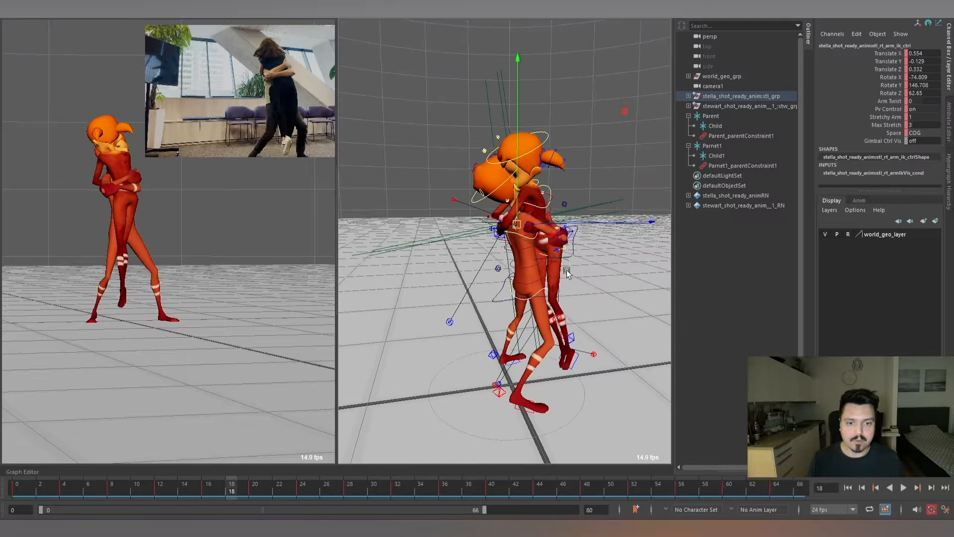
key("alt+comma")
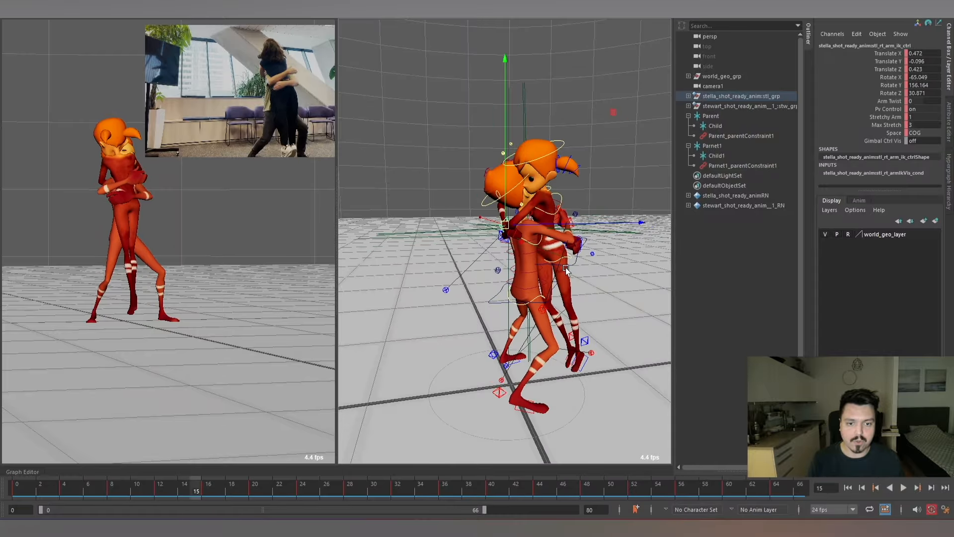
Go to frame 16 and create a new locator for Stella's right hand.
key("alt+period")
key("f")
mouse_move(535, 244)
left_mouse_down("alt")
mouse_move(544, 171)
mouse_move(532, 228)
left_mouse_up("alt")
key("g")
scroll(532, 228, "down", 6)
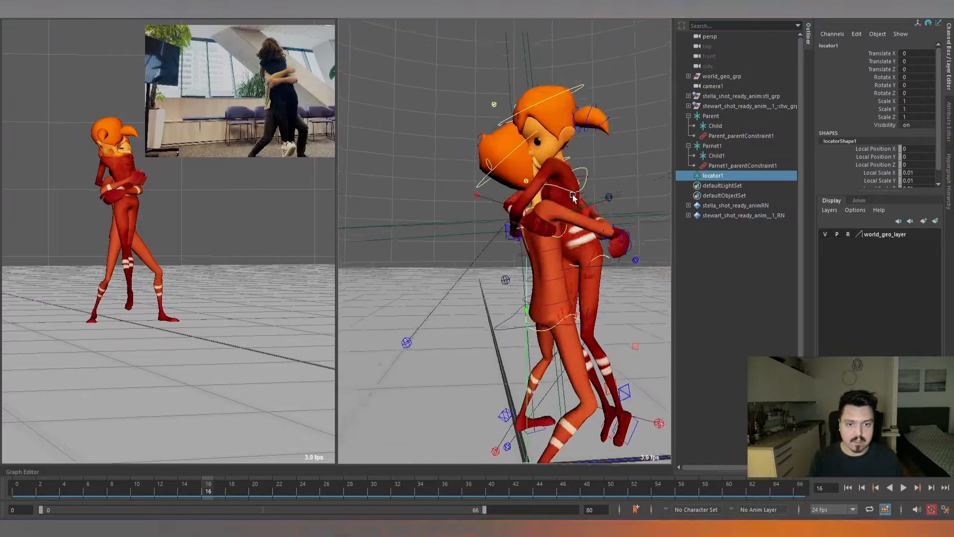
Move the new locator onto Stella's right hand at about X -0.134, Y 1.162, Z 0.003.
middle_click_drag(572, 195, 533, 149, "alt")
key("r")
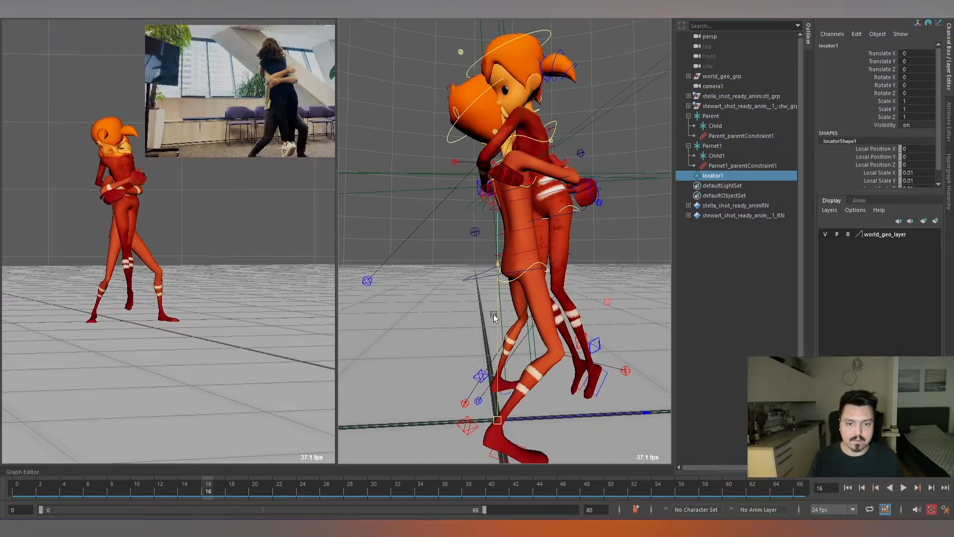
left_click_drag(493, 314, 513, 103)
scroll(556, 217, "down", 6)
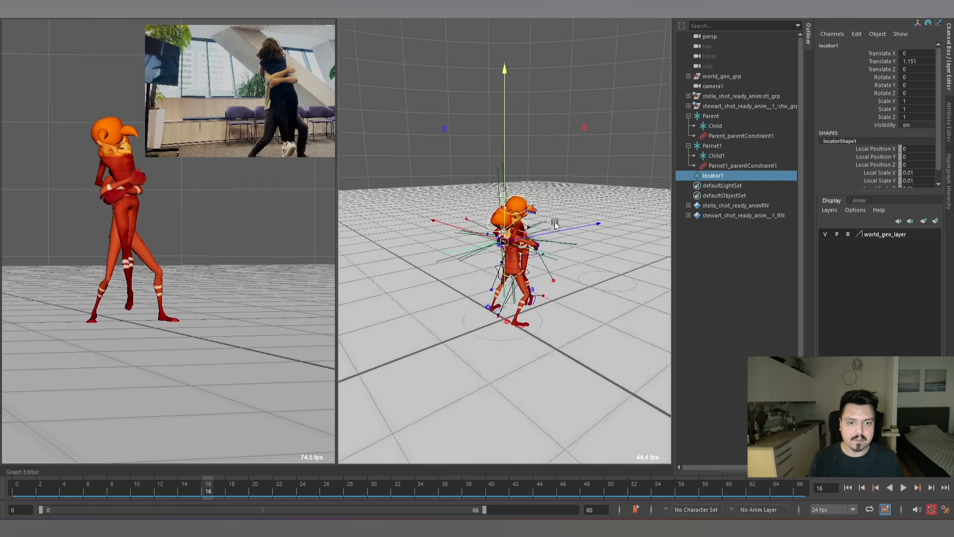
scroll(555, 224, "up", 6)
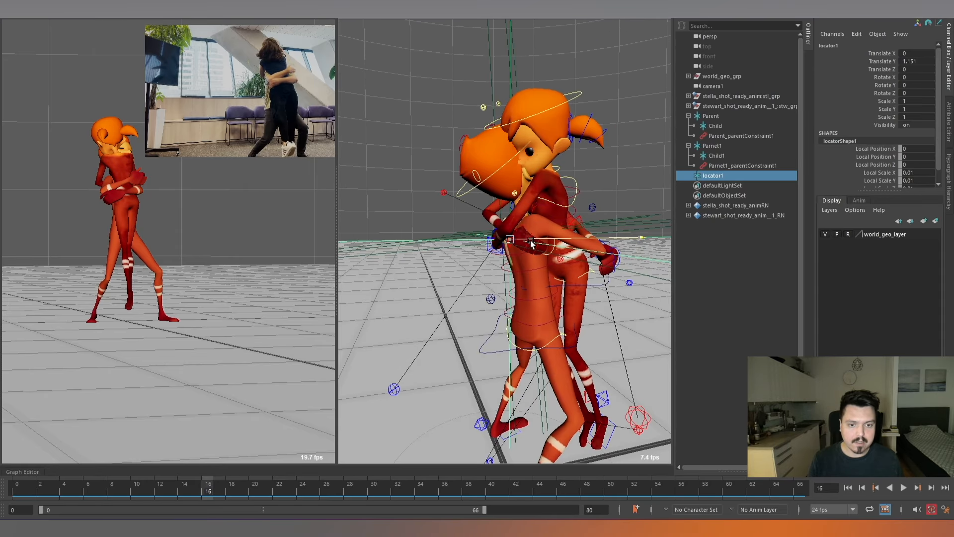
left_click_drag(530, 244, 481, 296, "alt")
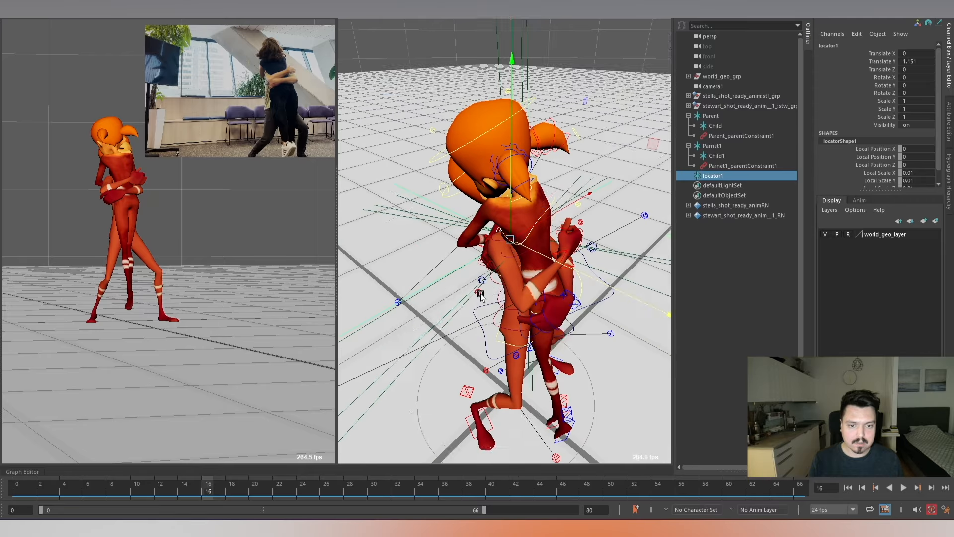
left_click_drag(529, 229, 492, 250)
left_click_drag(497, 295, 495, 231, "alt")
scroll(557, 281, "up", 4)
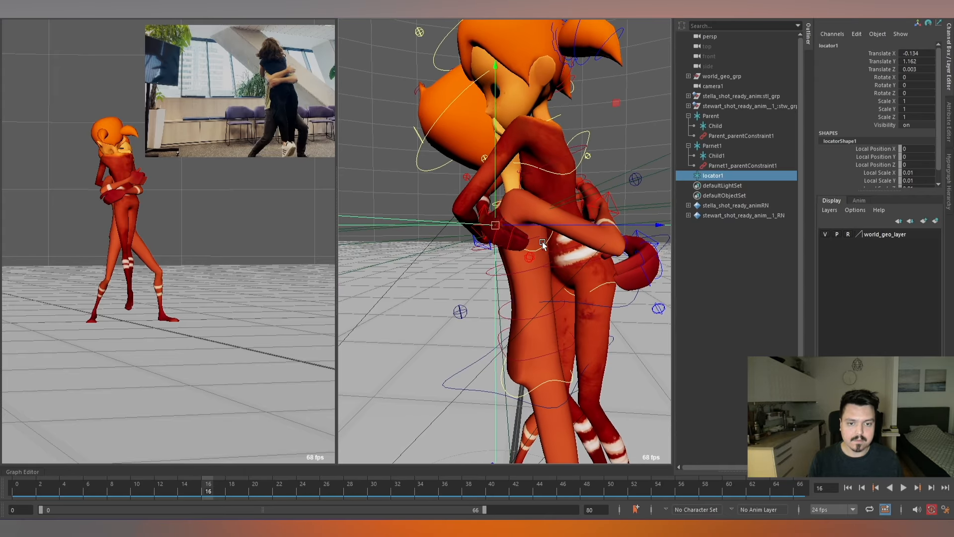
scroll(523, 233, "down", 3)
scroll(524, 235, "up", 3)
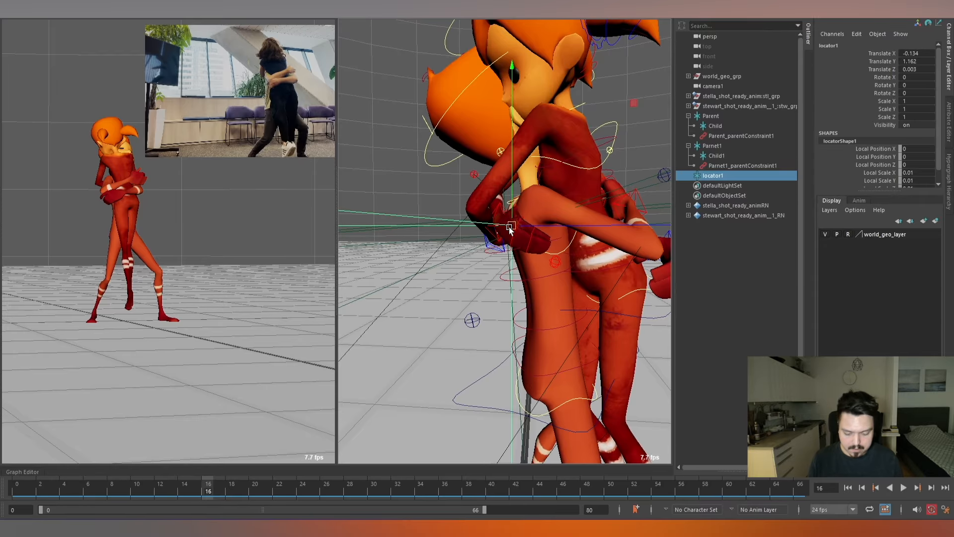
Duplicate the hand locator and parent the copy under the original in the Outliner.
key("ctrl+d")
middle_click_drag(731, 183, 705, 177)
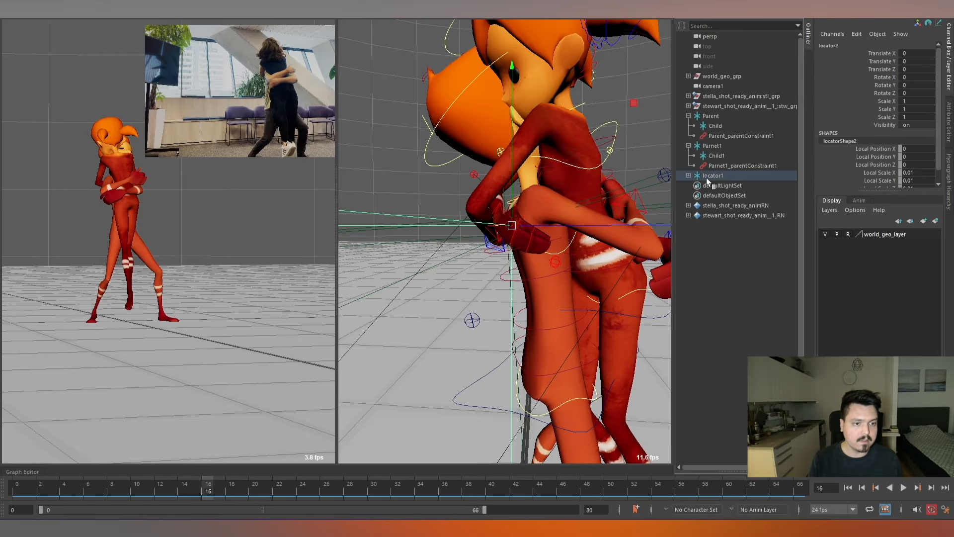
left_click(688, 175)
left_click(717, 177)
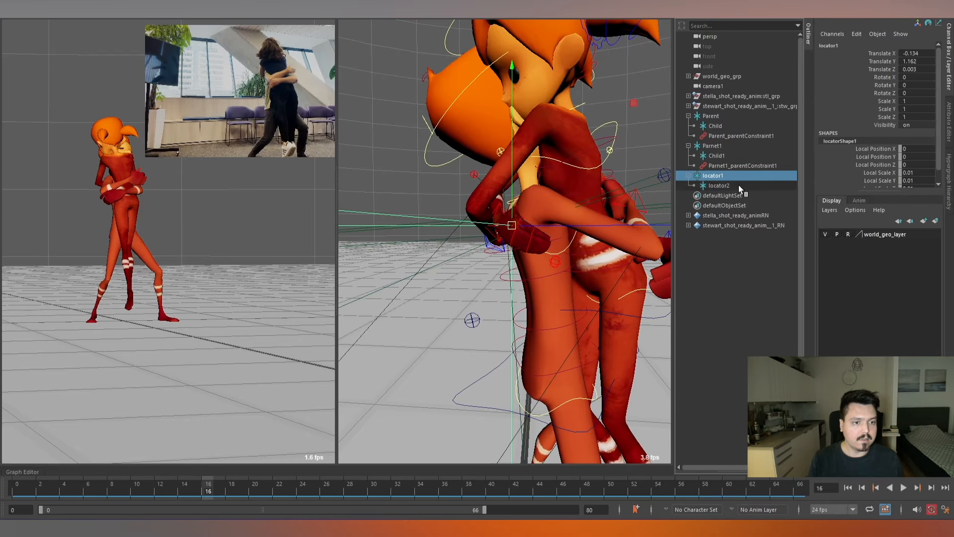
Rename the outer locator Parent2 and its nested locator Child2.
double_click(725, 174)
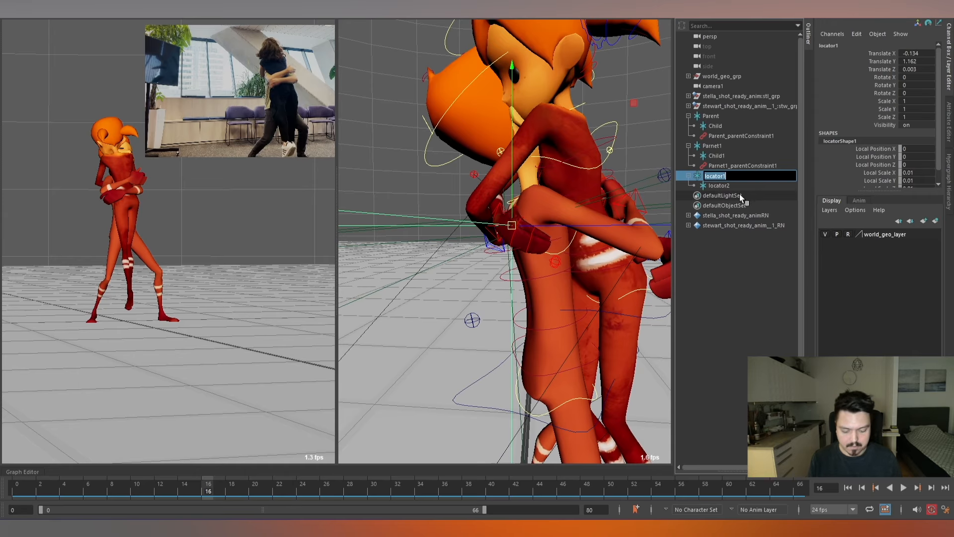
type("Parent2")
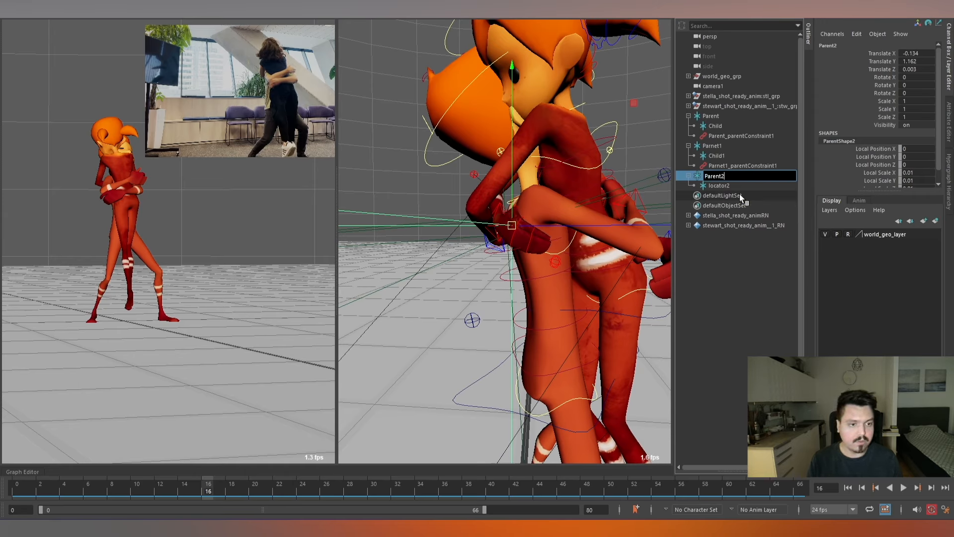
key("Return")
left_click(727, 185)
double_click(728, 186)
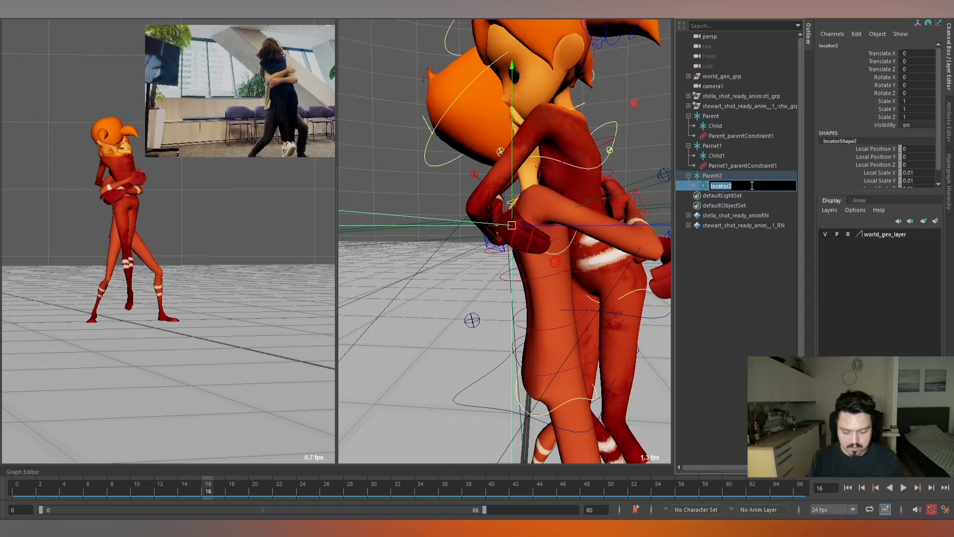
type("2")
key("Return")
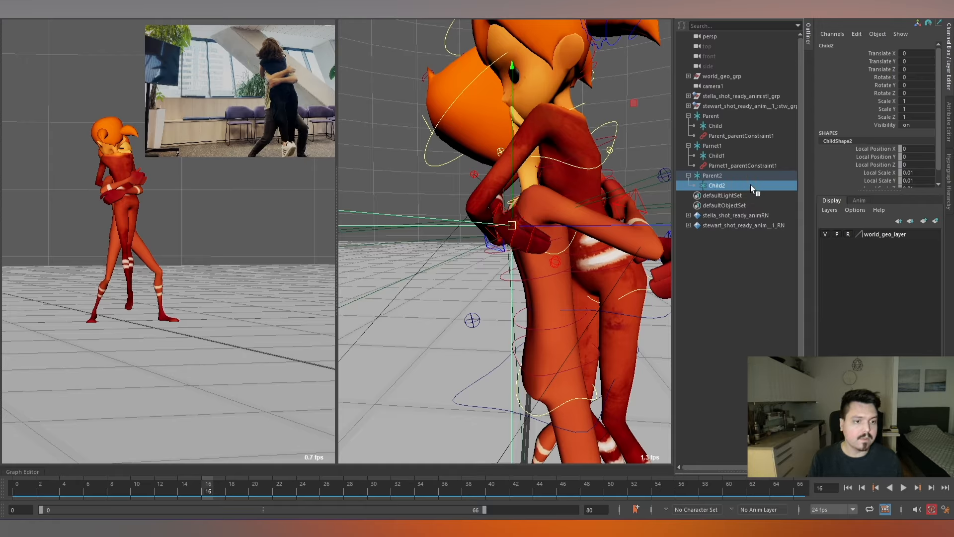
Parent-constrain the Parent2 locator to Stewart's chest control.
left_click_drag(586, 249, 632, 246, "alt")
left_click_drag(538, 223, 582, 222, "alt")
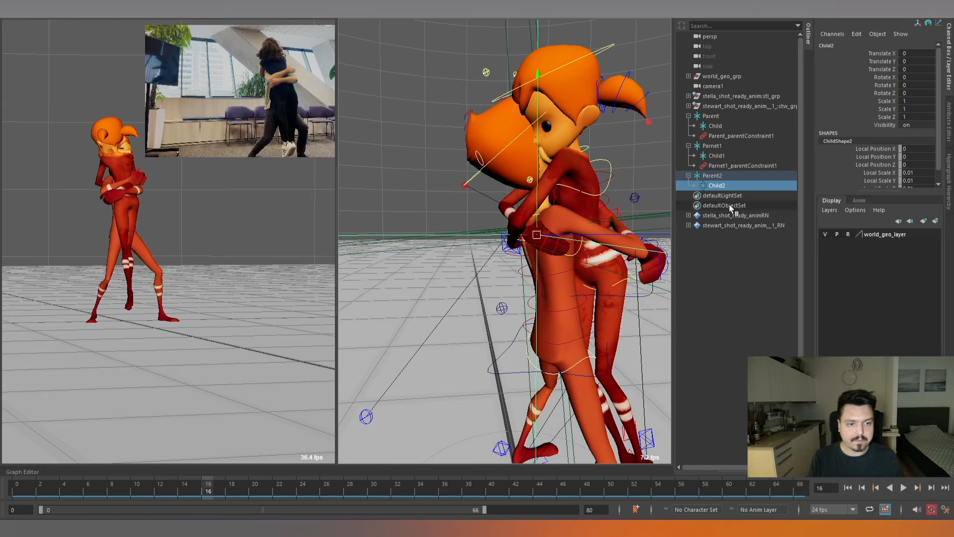
scroll(571, 246, "up", 5)
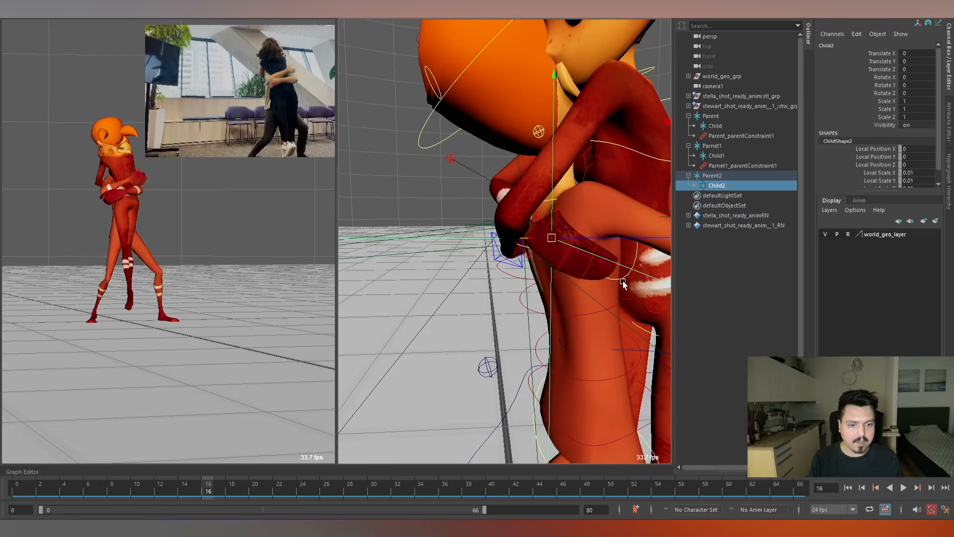
left_click(623, 278)
left_click(723, 175)
key("f")
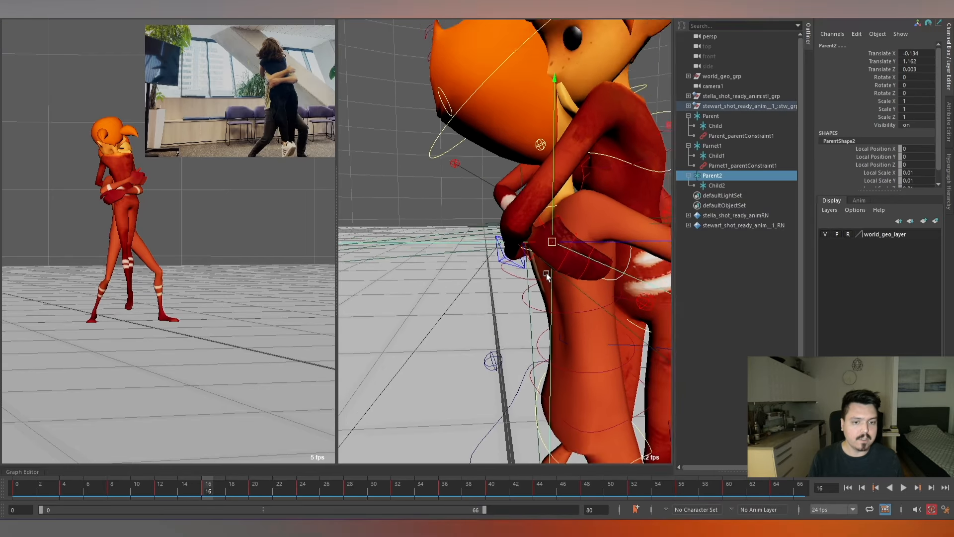
key("space")
left_click(537, 272)
left_click(562, 297)
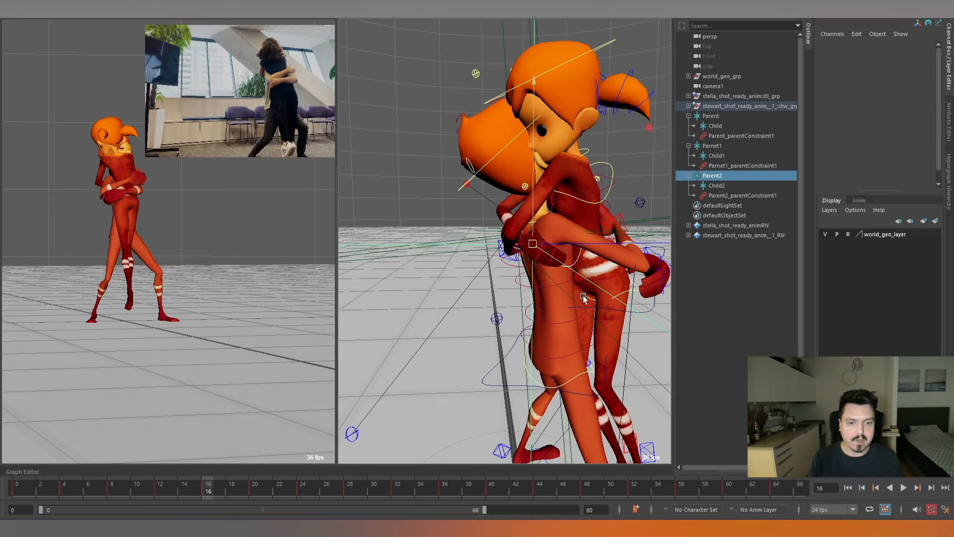
Parent-constrain Stella's right arm IK control to the Child2 locator.
left_click(724, 188)
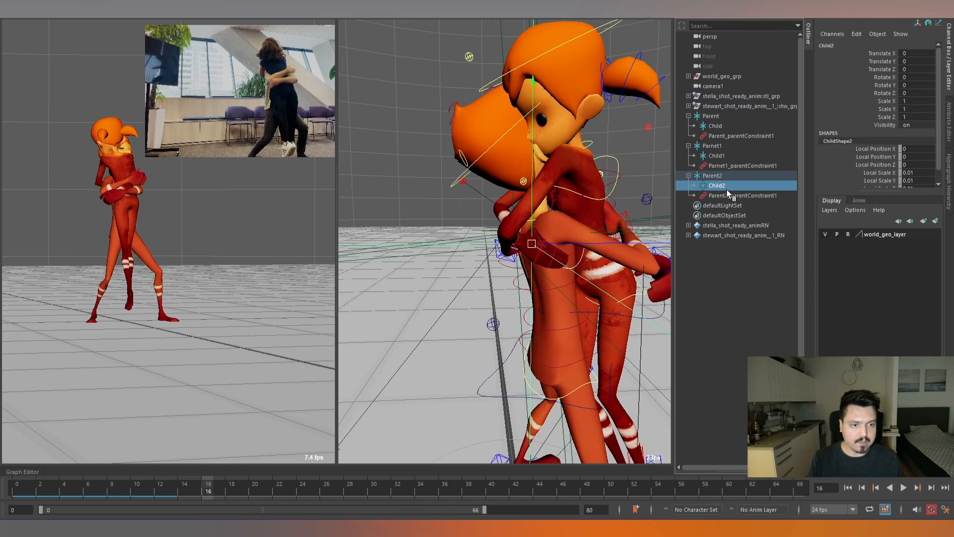
scroll(541, 289, "up", 2)
left_click(517, 248)
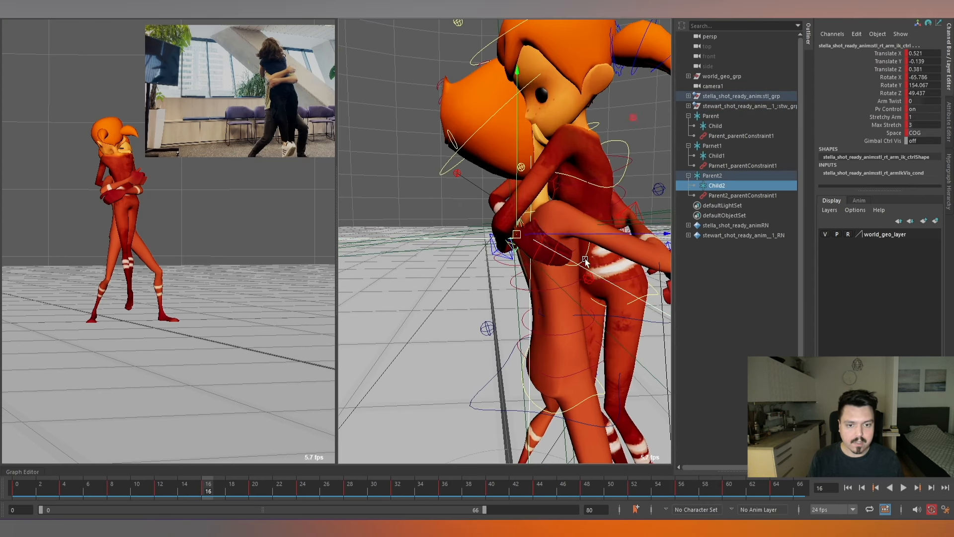
key("f")
key("space")
left_click(583, 296)
left_click(616, 311)
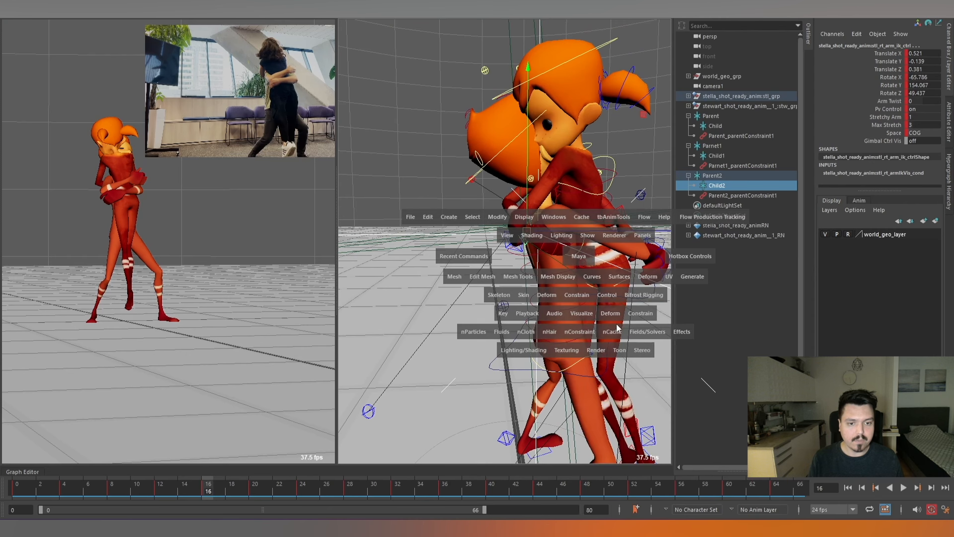
left_click(431, 205)
Select Stella's right arm IK control and key its Blend Parent 1 at 1 on frame 16 and 0 on frame 15.
middle_click_drag(546, 306, 512, 272, "alt")
right_click_drag(534, 258, 634, 276, "alt")
left_click(568, 255)
right_click_drag(568, 256, 542, 268, "alt")
middle_click_drag(542, 267, 578, 262, "alt")
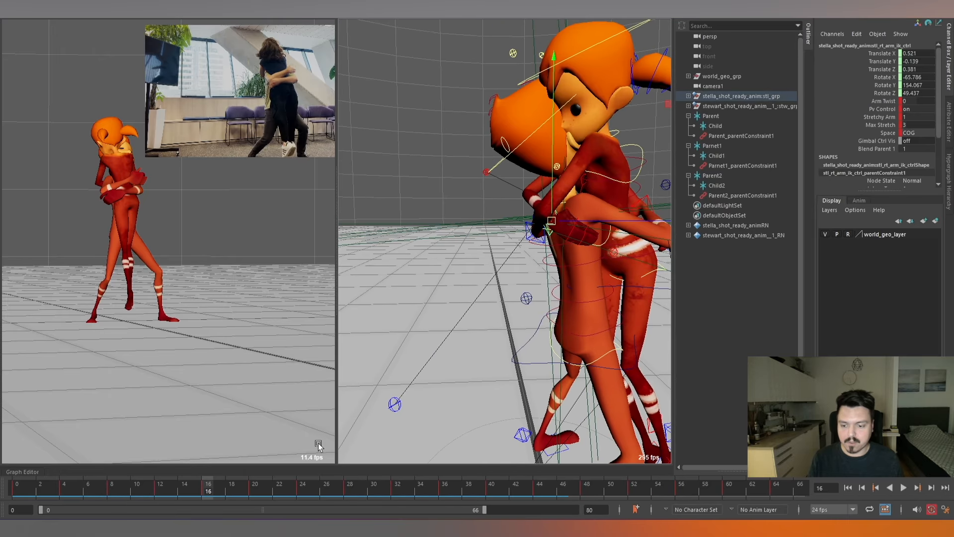
key("alt+comma")
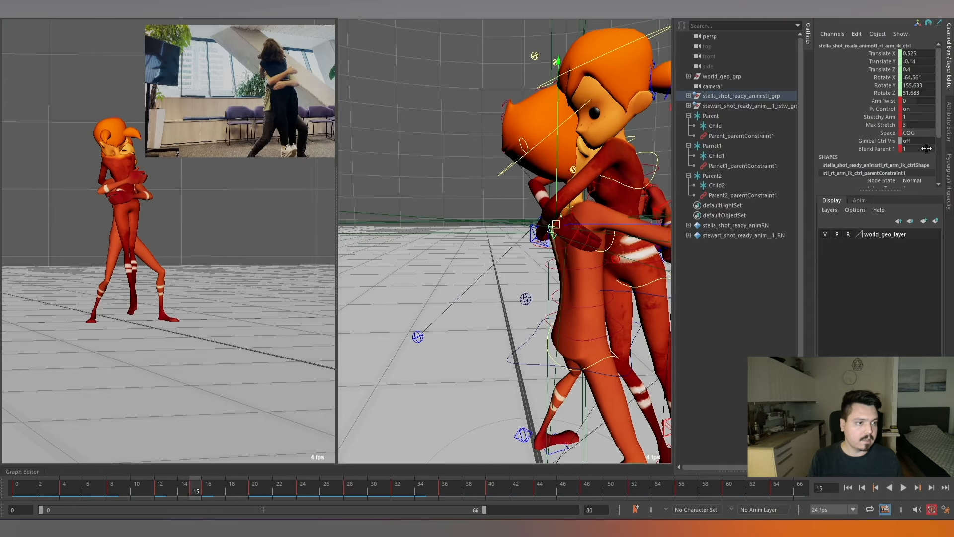
key("Return")
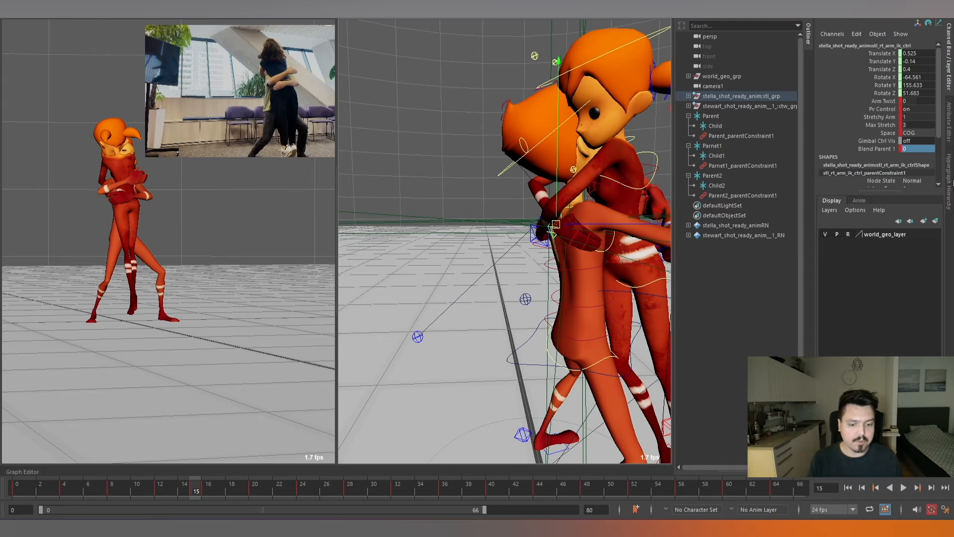
Key the right arm control's Blend Parent 1 at 1 on frame 55 and 0 on frame 56.
left_click_drag(635, 490, 672, 492)
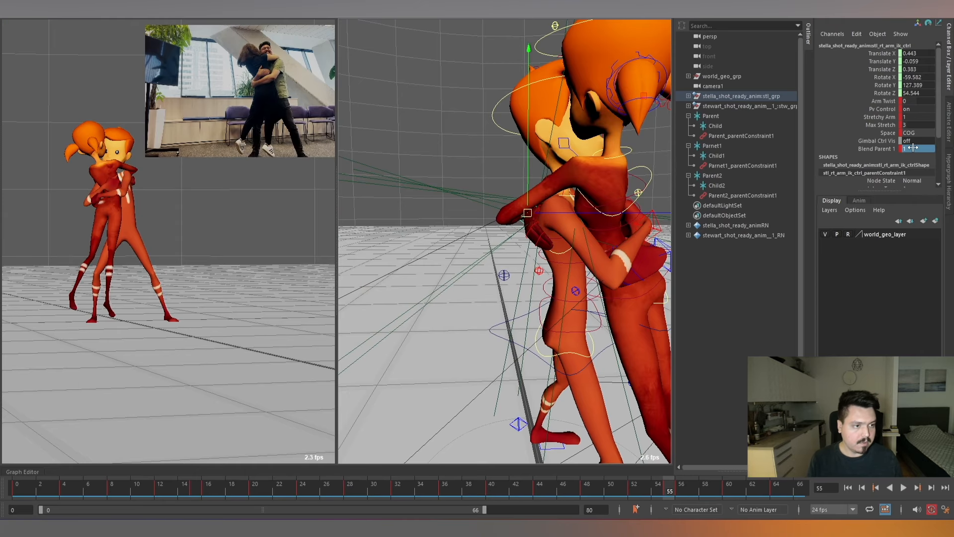
key("alt+period")
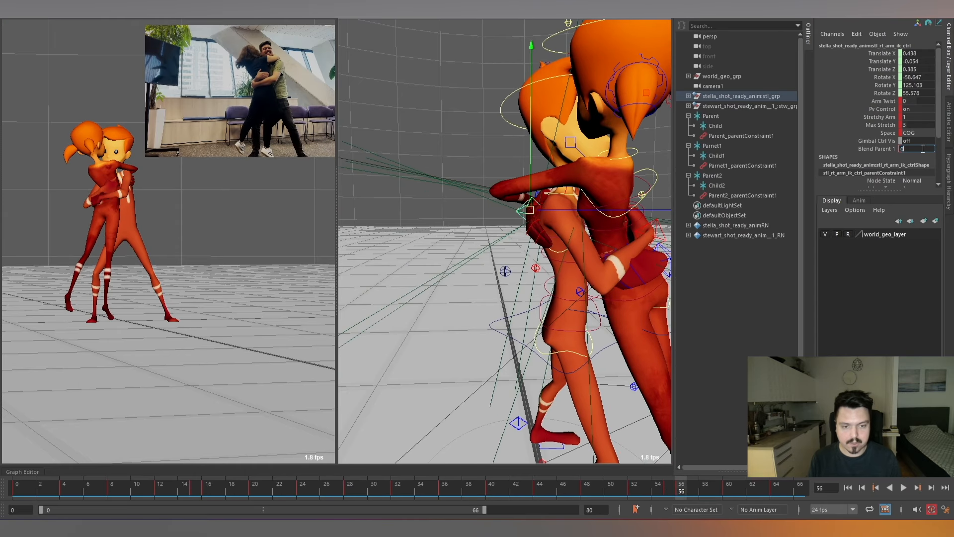
key("Return")
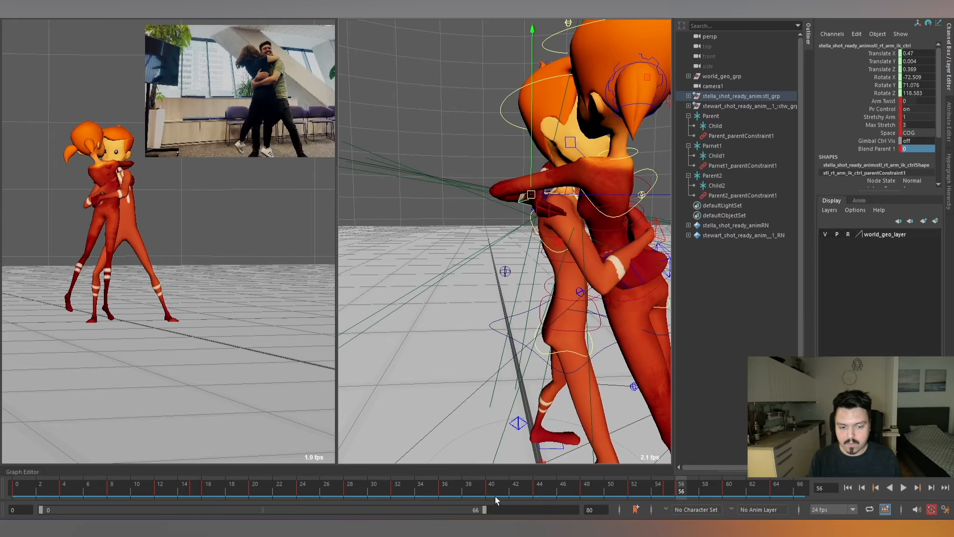
Isolate the right arm's Blend Parent 1 curve in the Graph Editor and change its keys' tangents to remove the overshoot between frames 16 and 55.
left_click(611, 491)
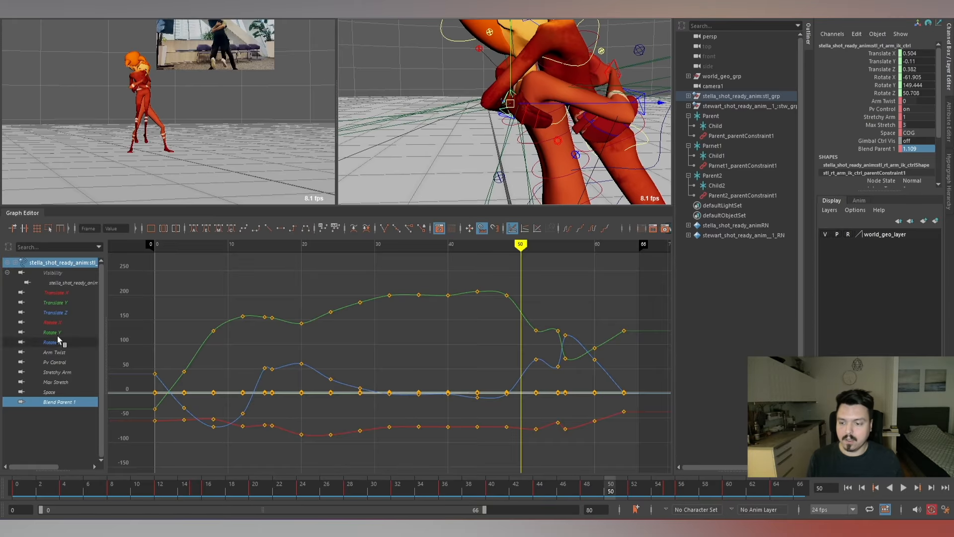
left_click(74, 399)
scroll(453, 401, "down", 3)
left_click_drag(329, 328, 522, 464)
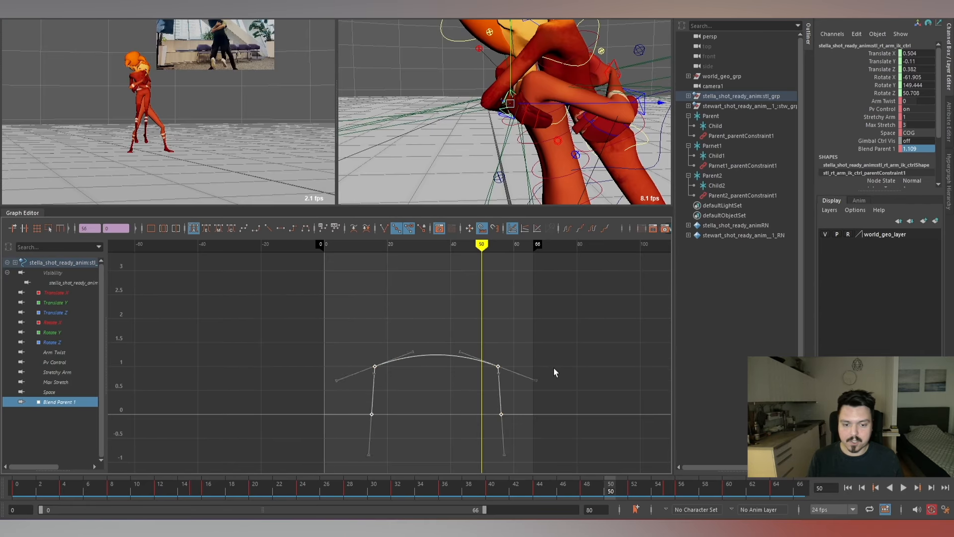
key("alt+2")
left_click(595, 340)
key("alt+g")
Play and scrub the hug through to the release at frame 56, checking how Stella's right hand follows Stewart's back.
key("alt+v")
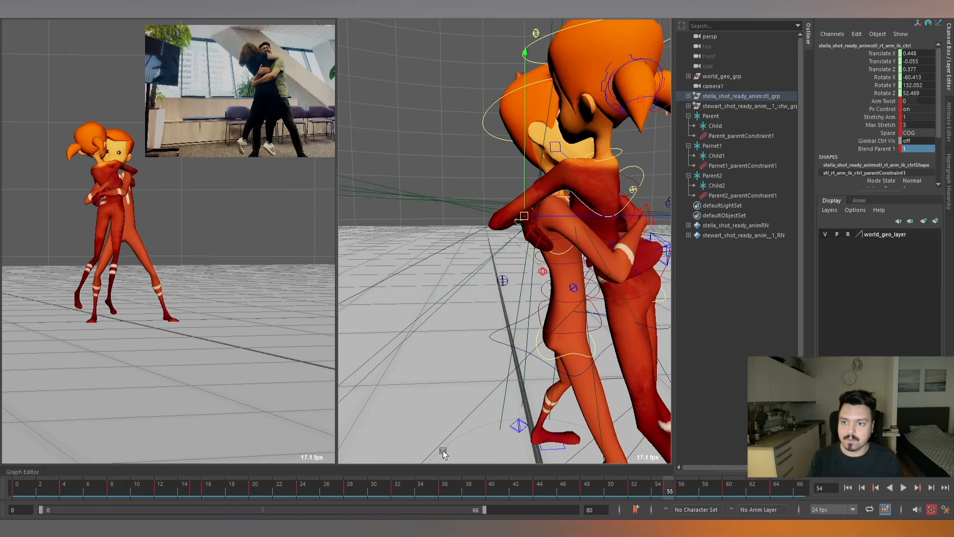
left_click(195, 483)
left_click_drag(195, 483, 650, 480)
key("alt+period")
key("alt+period")
key("alt+period")
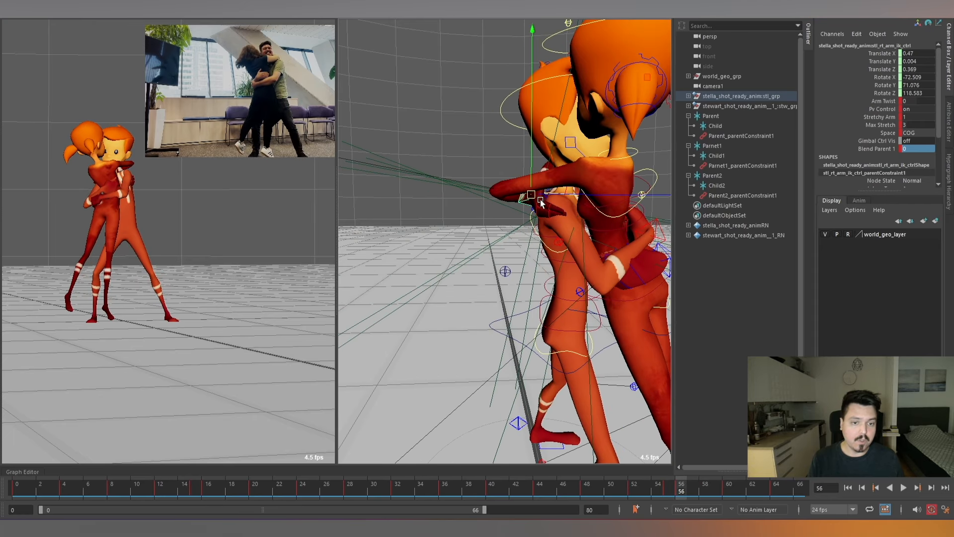
left_click_drag(551, 219, 571, 205, "alt")
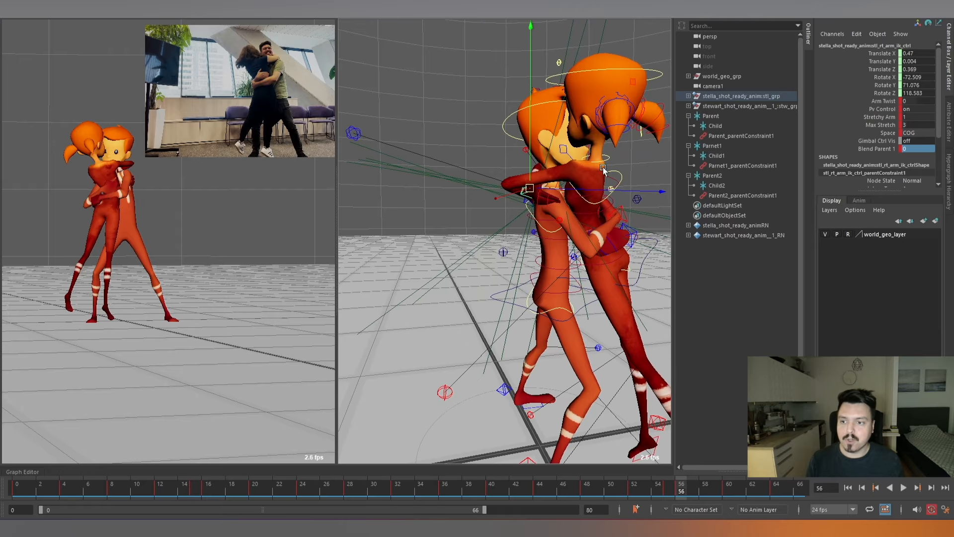
Scrub the start of the hug around frame 14 and examine the contact between Stewart's left arm IK control and Stella's lower back.
left_click_drag(288, 491, 219, 492)
left_click_drag(628, 241, 535, 278, "alt")
left_click(543, 223)
left_click_drag(154, 490, 187, 489)
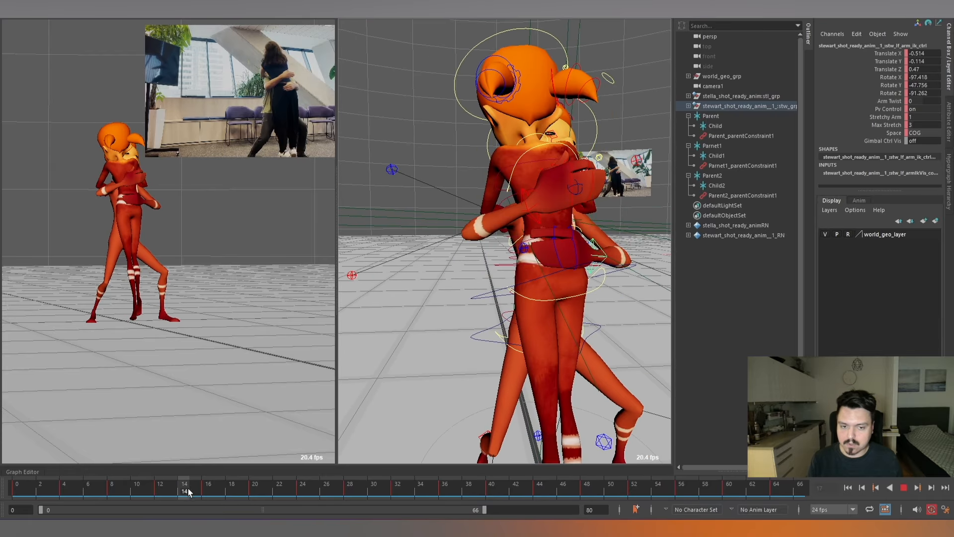
right_click_drag(576, 280, 502, 276, "alt")
left_click_drag(503, 276, 555, 268, "alt")
Create a locator and place it at Stewart's left hand on Stella's lower back at frame 19.
key("g")
right_click_drag(555, 269, 581, 275, "alt")
key("alt+period")
key("alt+period")
key("alt+period")
key("alt+period")
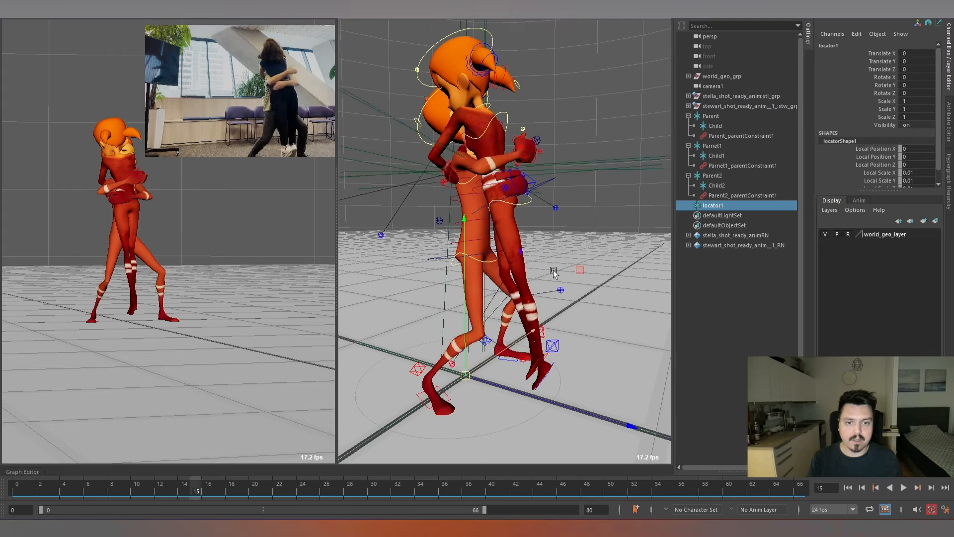
key("alt+period")
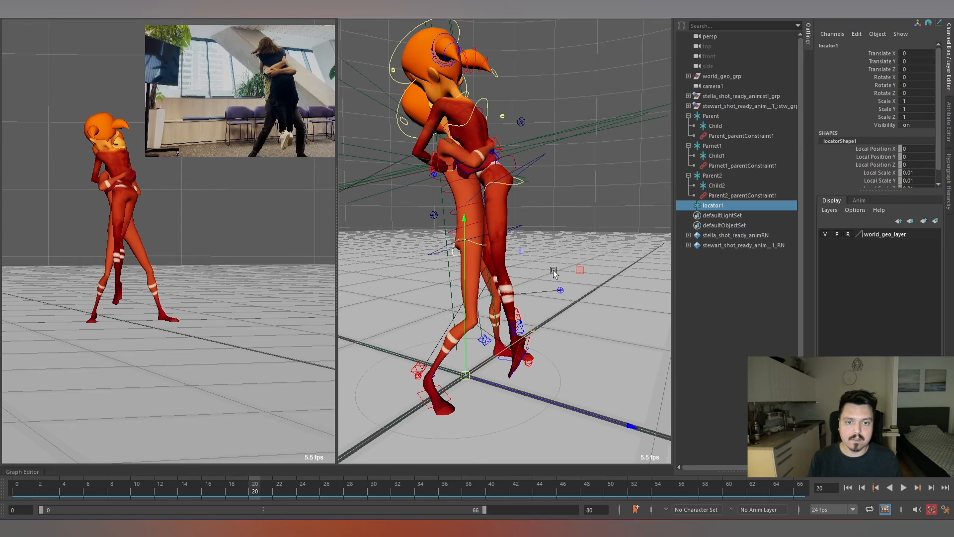
left_click_drag(553, 273, 545, 148, "alt")
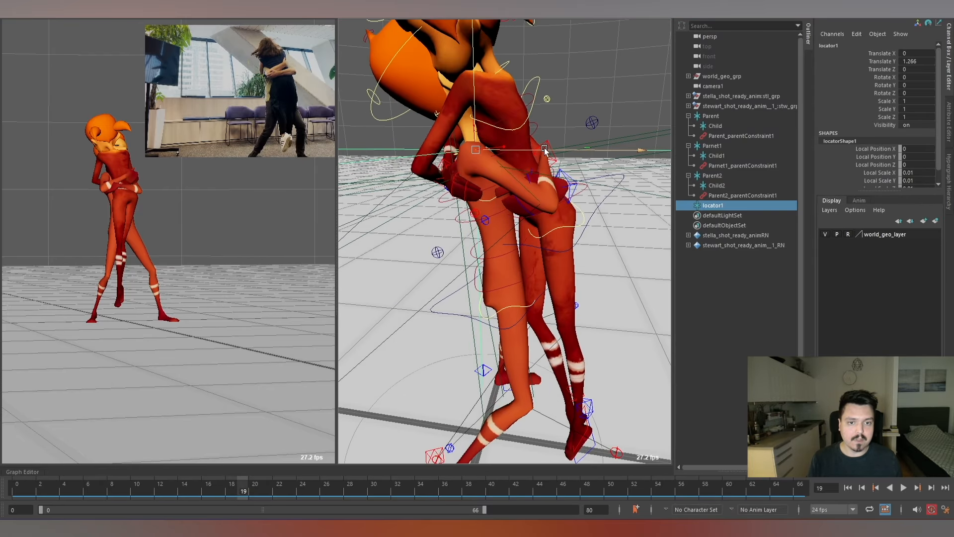
left_click_drag(647, 167, 452, 217, "alt")
middle_click_drag(452, 217, 505, 203, "alt")
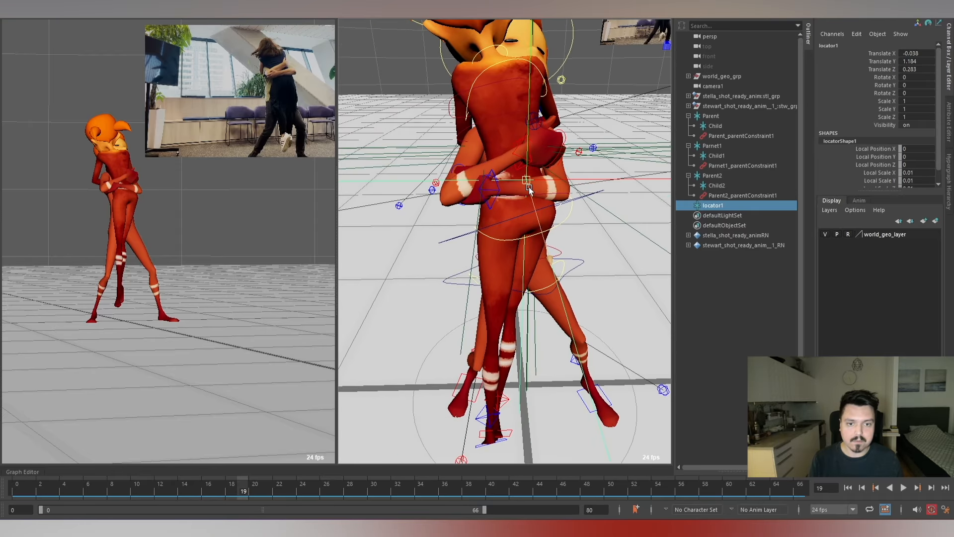
left_click_drag(527, 181, 576, 213)
scroll(582, 196, "up", 5)
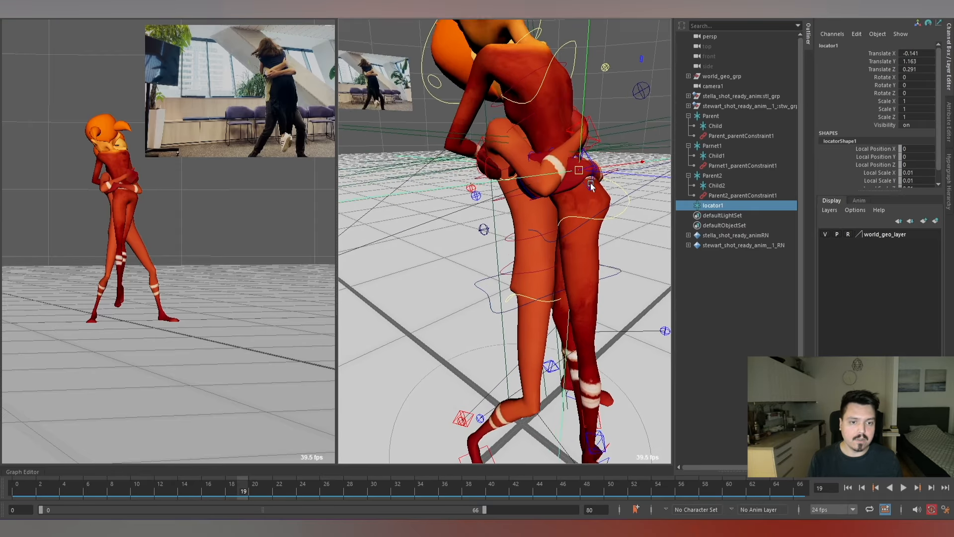
left_click_drag(598, 170, 514, 228)
Duplicate the new locator and parent the copy, locator2, under locator1.
key("ctrl+d")
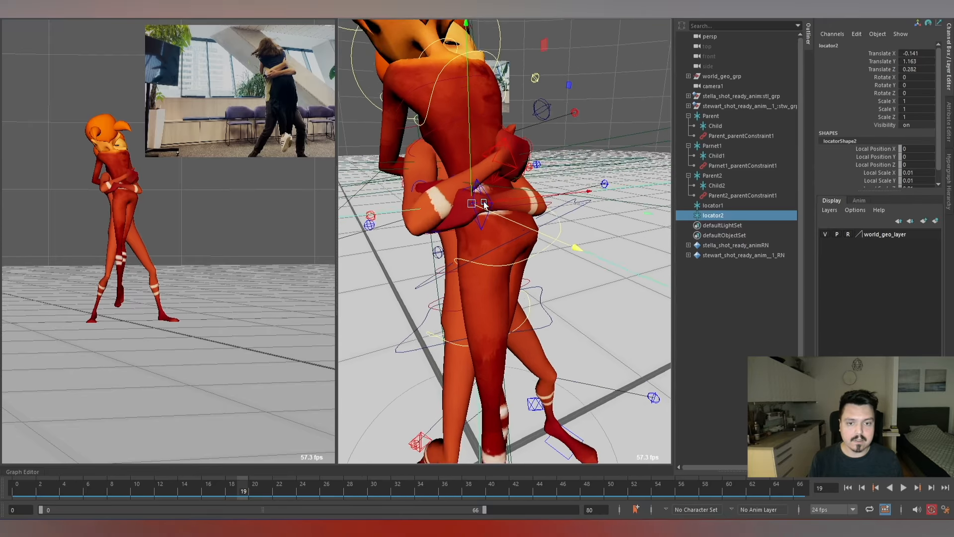
scroll(517, 227, "up", 4)
middle_click_drag(719, 215, 696, 207)
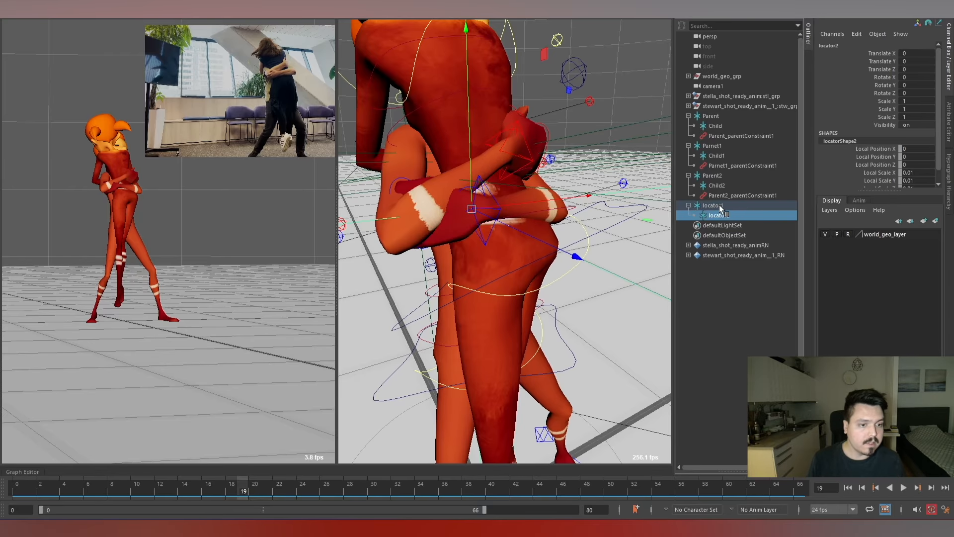
left_click(720, 205)
Parent constrain locator1 to Stella's FK hip control at frame 19.
left_click_drag(575, 224, 569, 205, "alt")
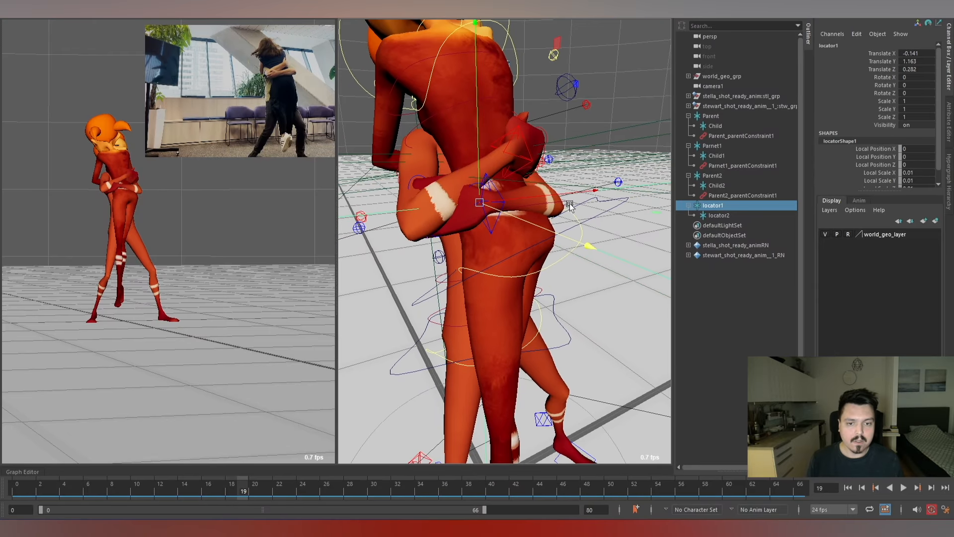
left_click_drag(490, 246, 522, 208, "alt")
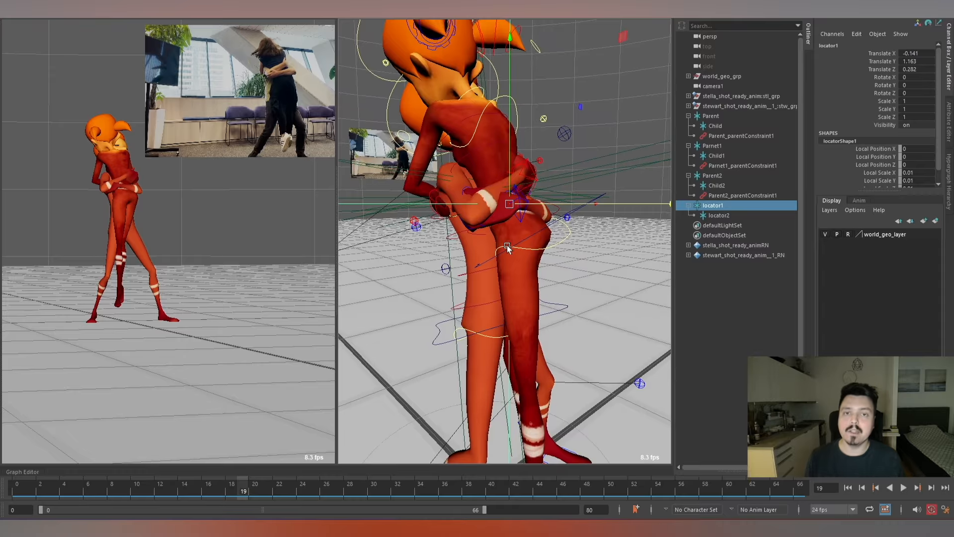
left_click_drag(441, 199, 482, 197, "alt")
left_click_drag(545, 241, 480, 201, "alt")
left_click_drag(550, 228, 584, 234, "alt")
left_click(563, 236)
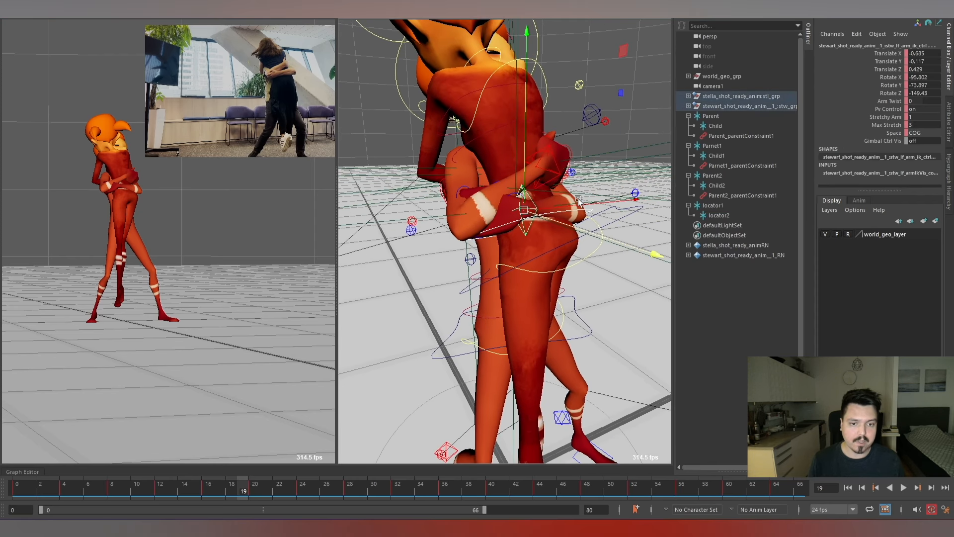
left_click(714, 176)
left_click_drag(569, 199, 607, 208, "alt")
key("ctrl+z")
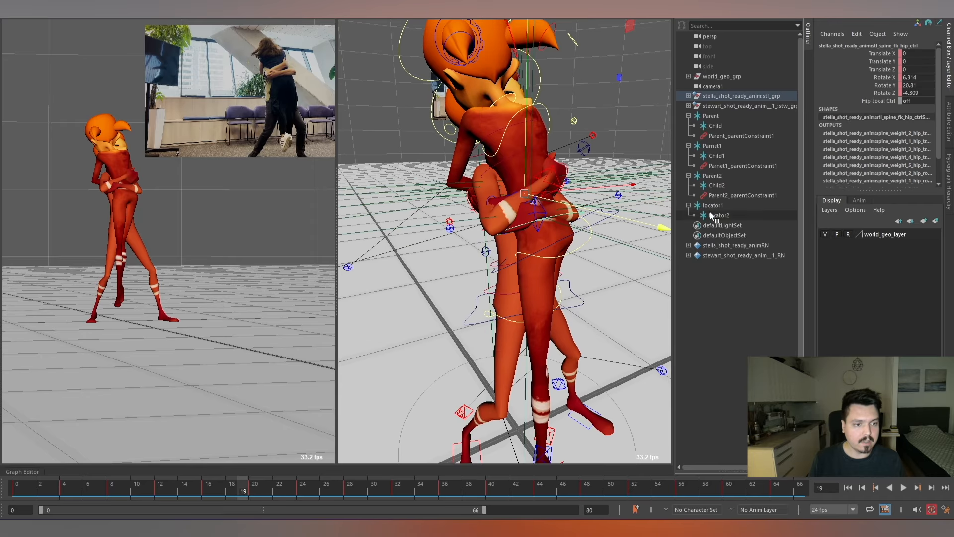
left_click(719, 206)
key("f")
key("space")
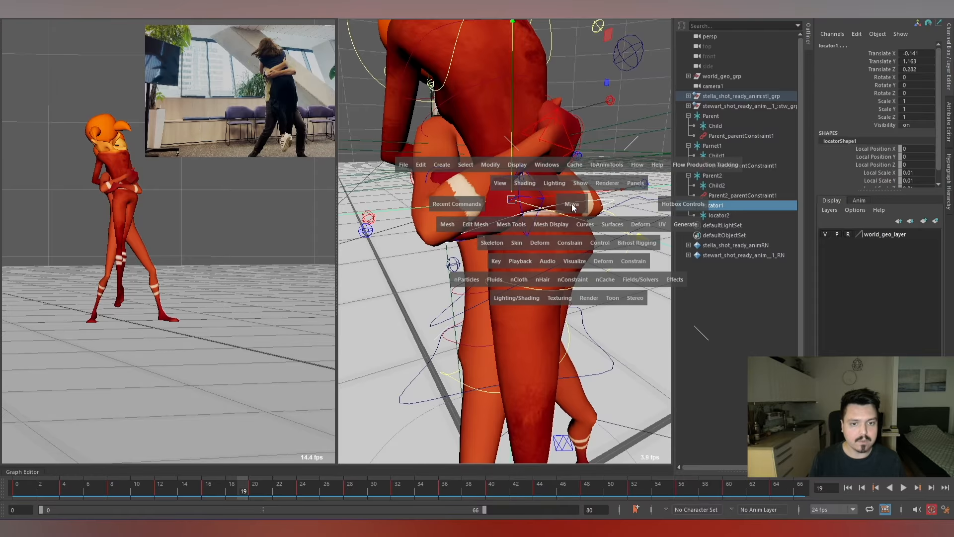
left_click(580, 243)
left_click(590, 271)
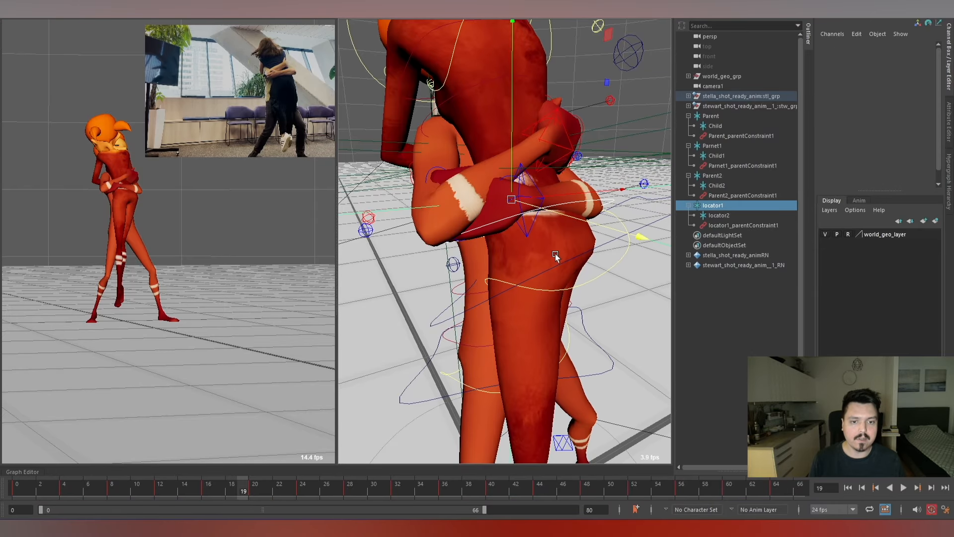
Parent constrain Stewart's left arm IK control to the child locator2, and check the hand contact around Stella's hip control.
mouse_move(571, 188)
left_mouse_down("alt")
mouse_move(629, 203)
mouse_move(579, 194)
left_mouse_up("alt")
left_click(726, 216)
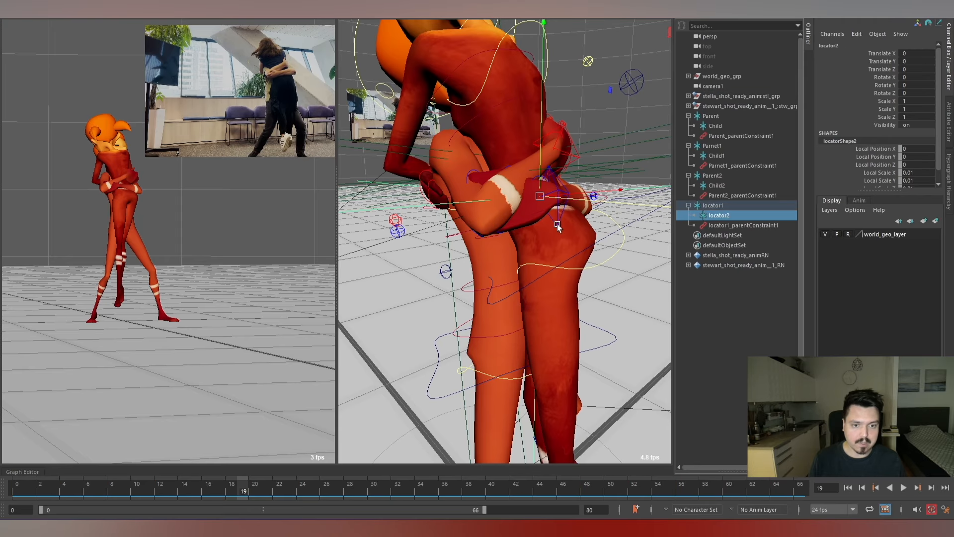
left_click(558, 219, "shift")
right_click_drag(583, 213, 585, 168, "alt")
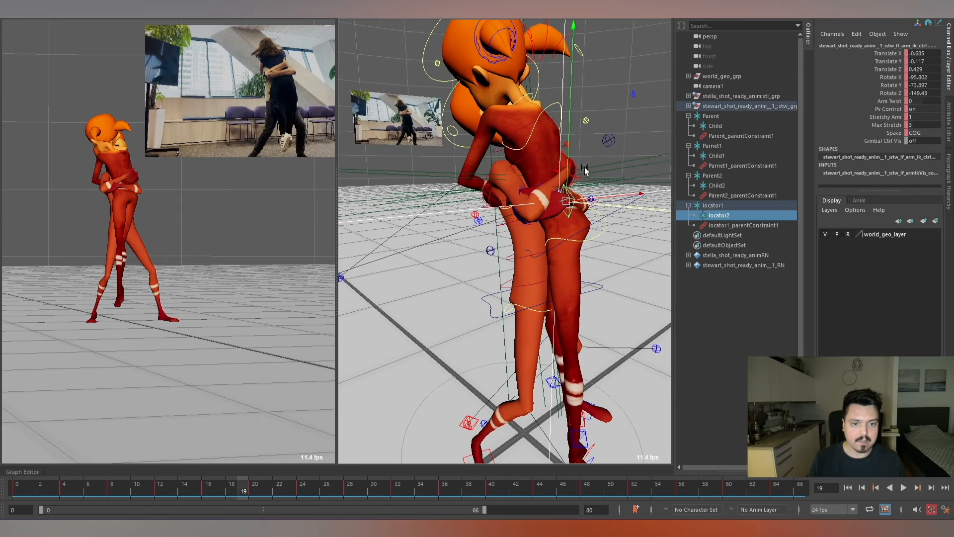
key("space")
left_click(595, 237)
left_click(615, 266)
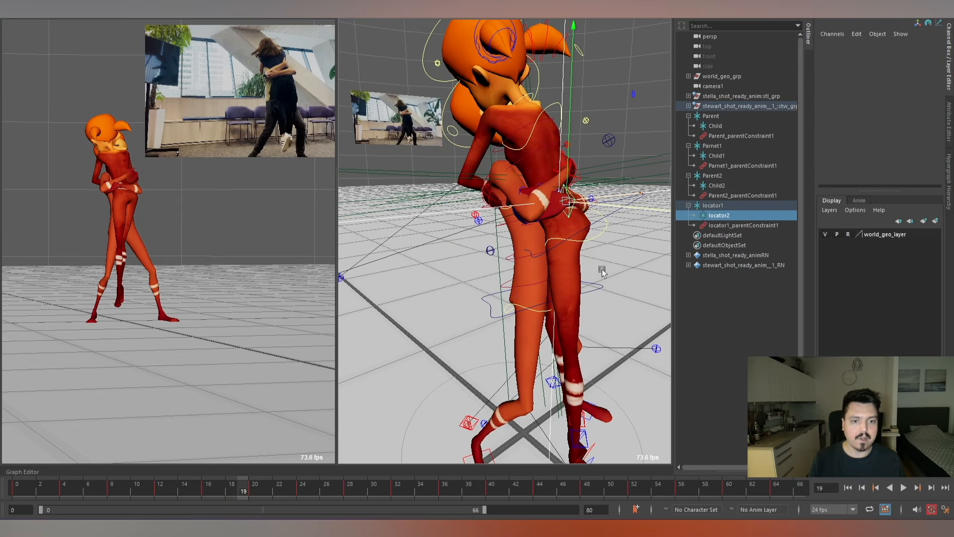
left_click(616, 234)
right_click_drag(616, 234, 588, 263, "alt")
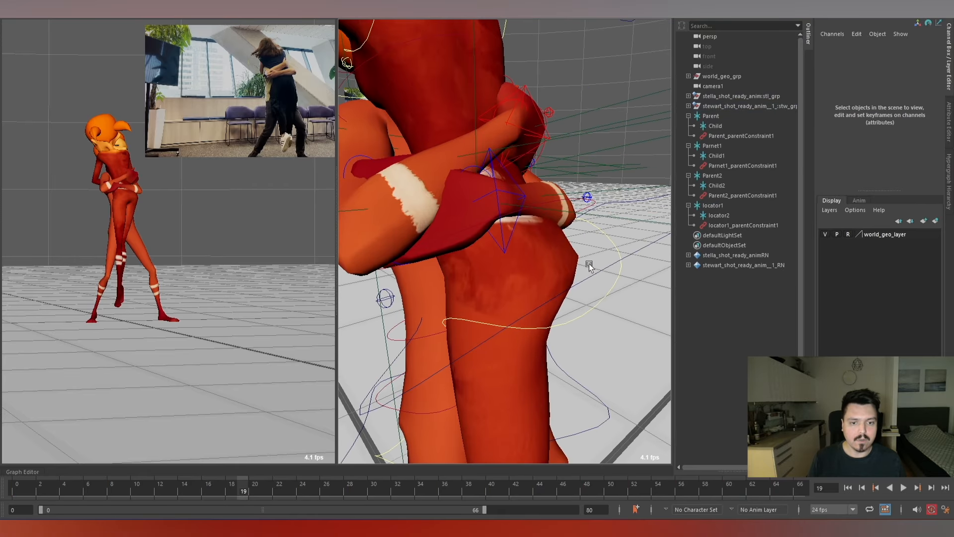
left_click(527, 214)
key("f")
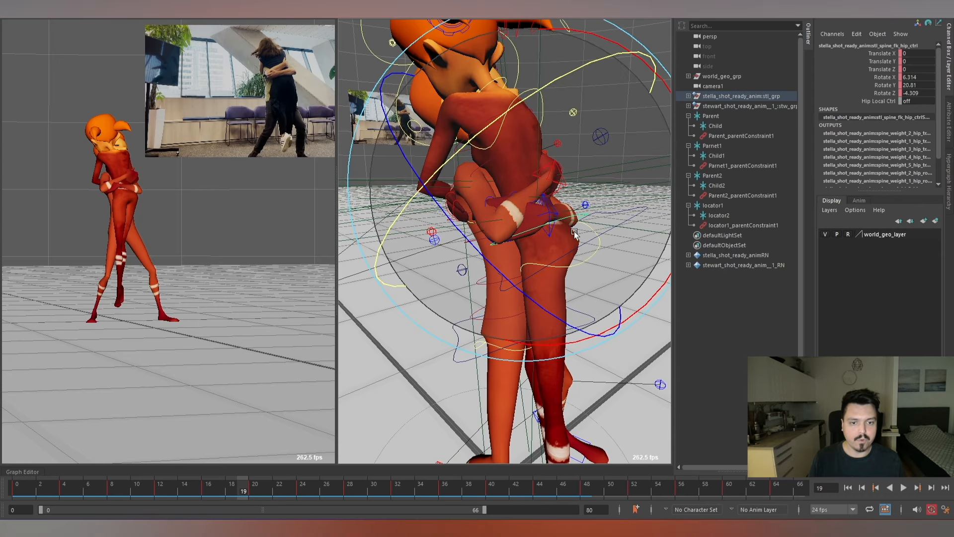
left_click_drag(526, 198, 411, 402, "alt")
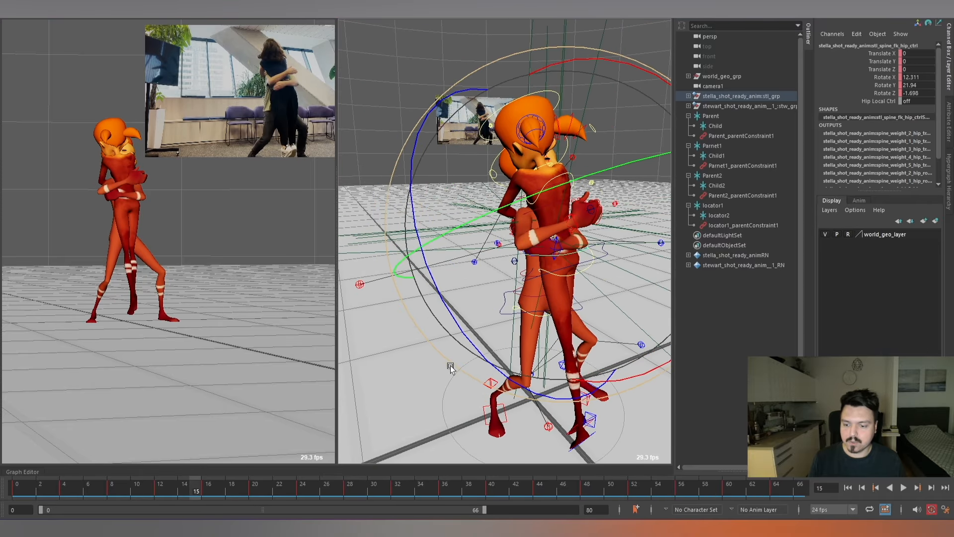
Key Blend Parent 1 of Stewart's left arm IK control at 0 on frame 15 and 1 on frame 16, and check the transition.
key("w")
left_click_drag(575, 248, 557, 260, "alt")
left_click(545, 245)
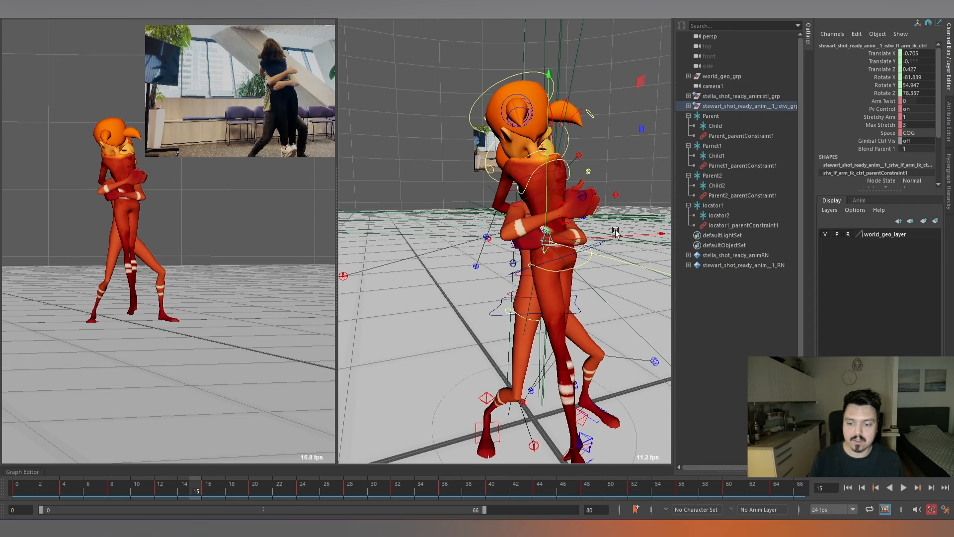
type("0")
key("Return")
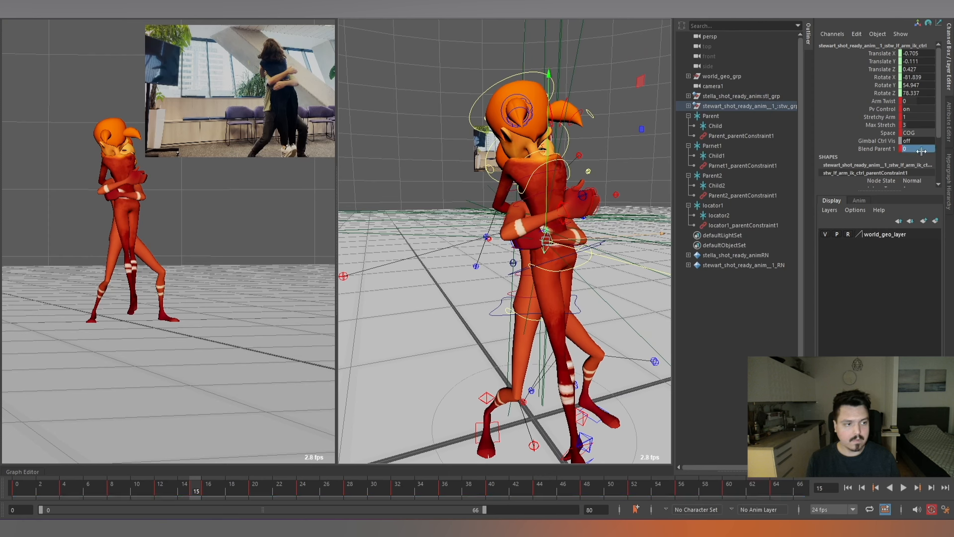
key("alt+period")
key("Return")
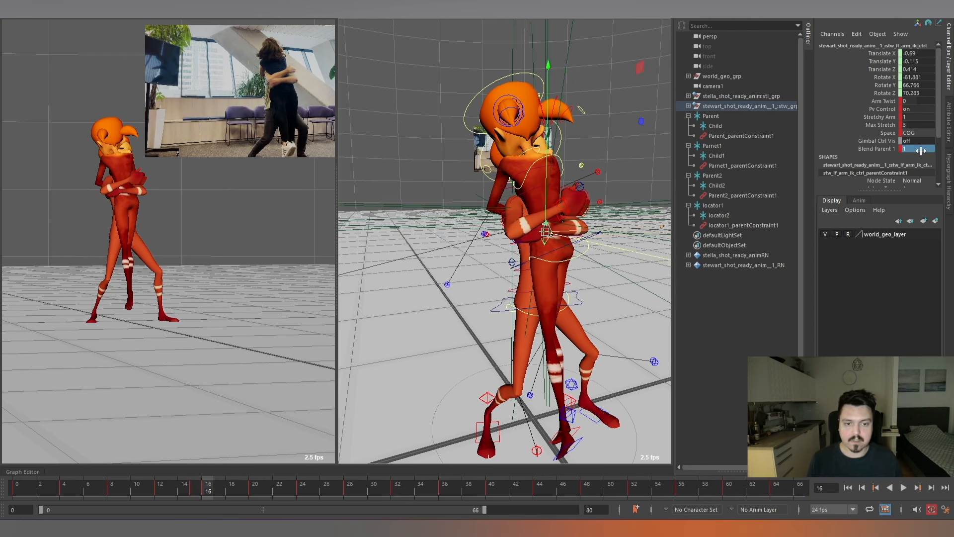
key("alt+comma")
key("alt+comma")
key("alt+period")
key("alt+period")
key("alt+period")
key("alt+period")
key("alt+period")
key("alt+period")
key("alt+period")
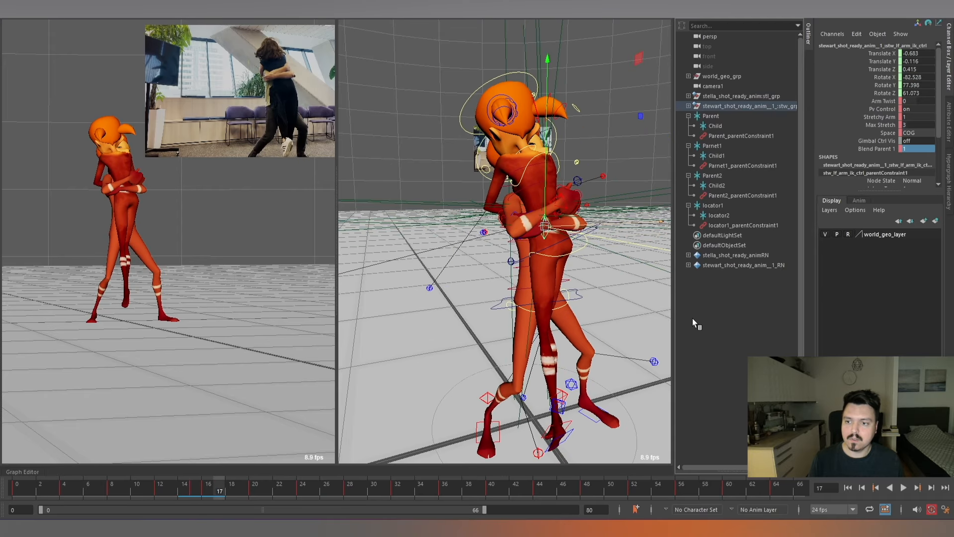
Key Blend Parent 1 of Stewart's left arm IK control at 1 on frame 55 and 0 on frame 56.
left_click_drag(264, 491, 671, 489)
scroll(540, 241, "down", 4)
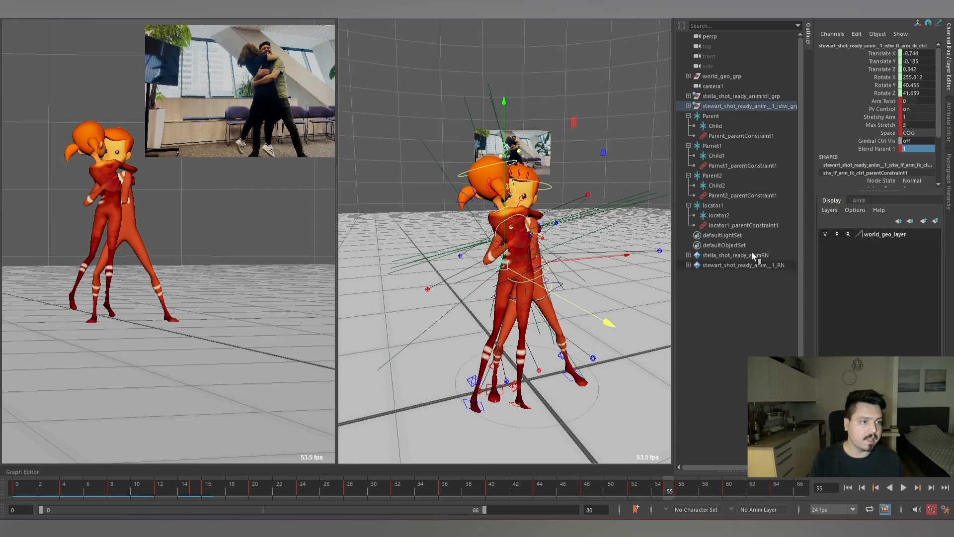
key("g")
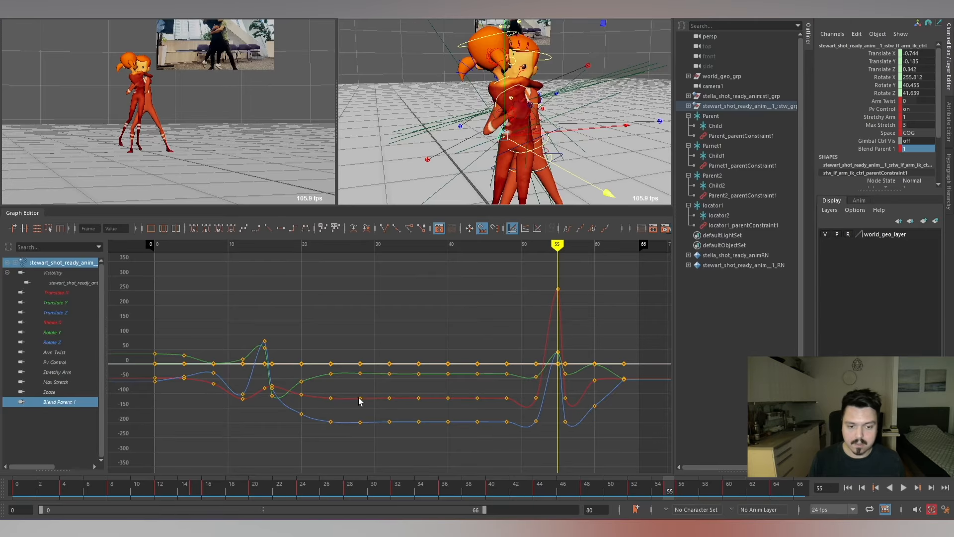
left_click(68, 401)
scroll(558, 343, "down", 3)
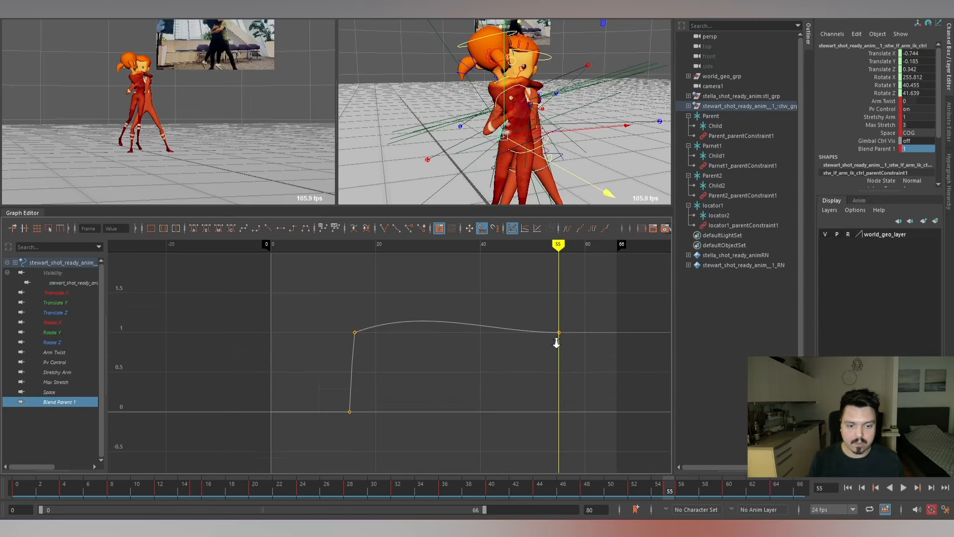
key("alt+period")
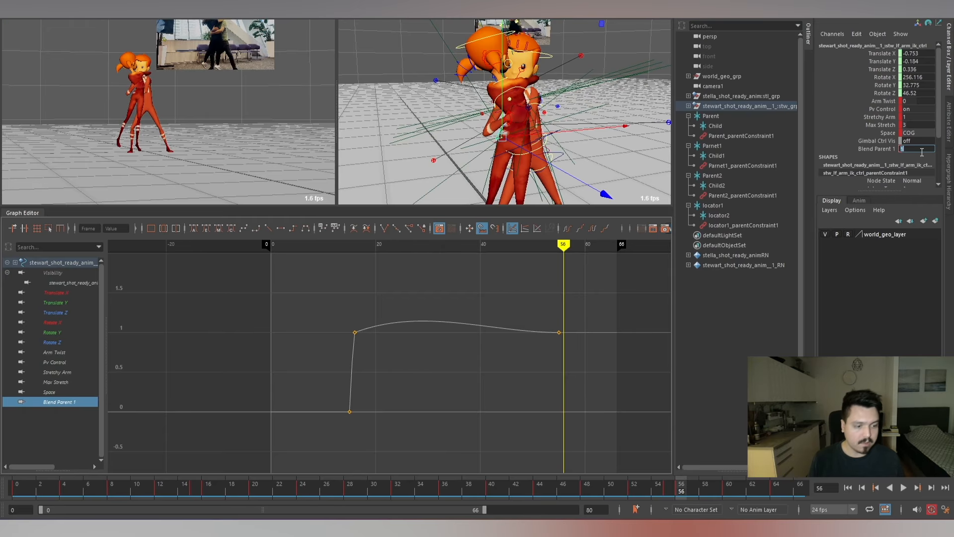
left_click(922, 152)
type("0")
key("Return")
Change the tangents of all Blend Parent 1 keys in the Graph Editor to remove the overshoot between frames 16 and 55.
left_click_drag(326, 291, 640, 415)
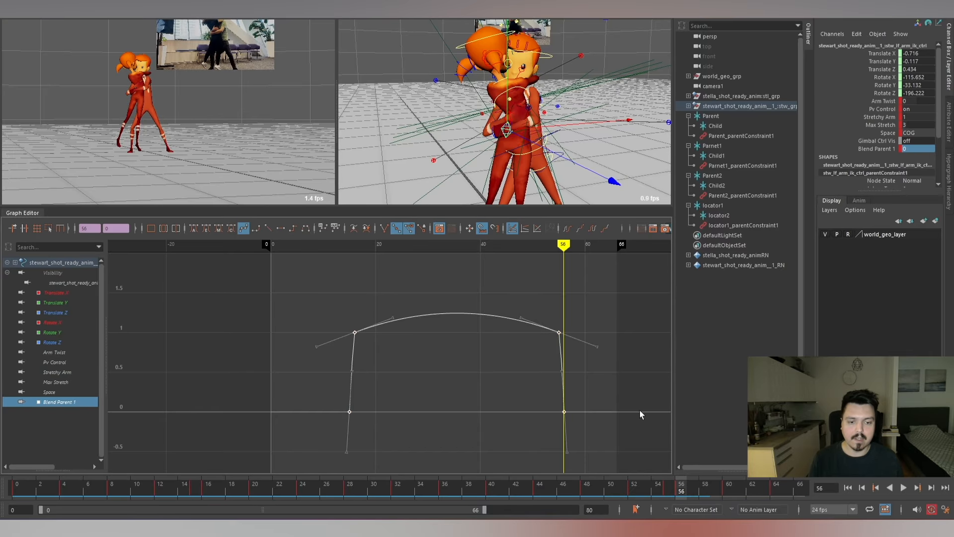
key("alt+l")
left_click(639, 368)
key("g")
Play and scrub the hug through to frame 53, checking how Stewart's left hand sticks to Stella's lower back.
key("alt+v")
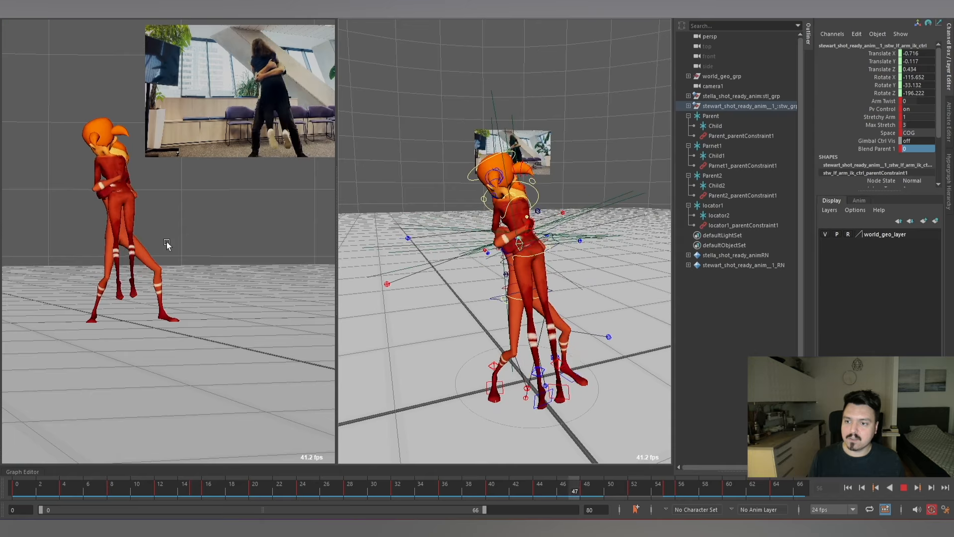
key("alt+v")
key("alt+v")
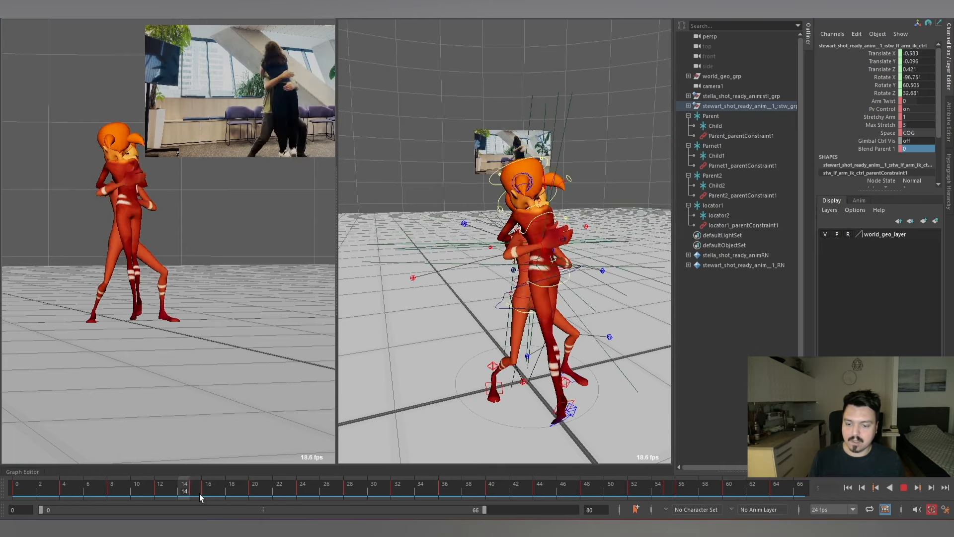
left_click_drag(600, 484, 643, 493)
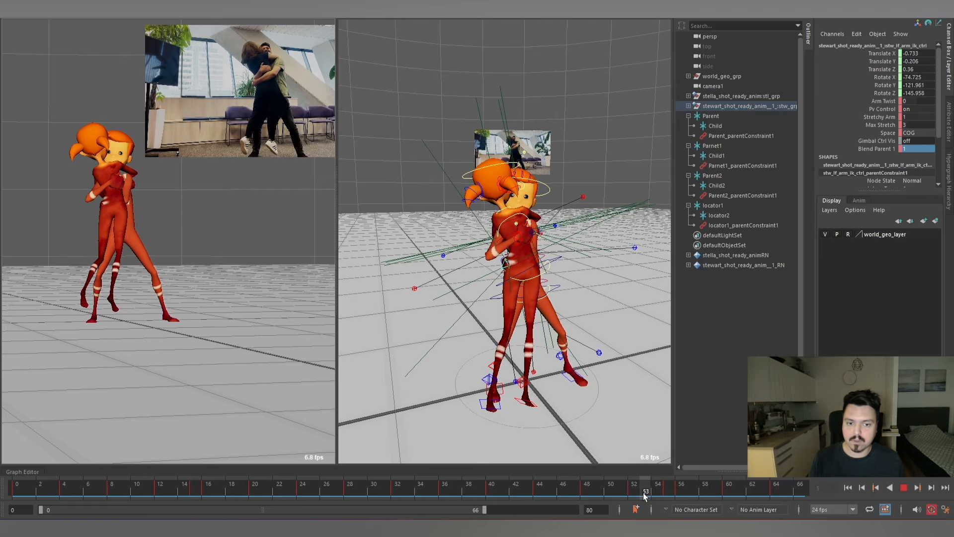
scroll(526, 288, "up", 8)
scroll(548, 290, "down", 8)
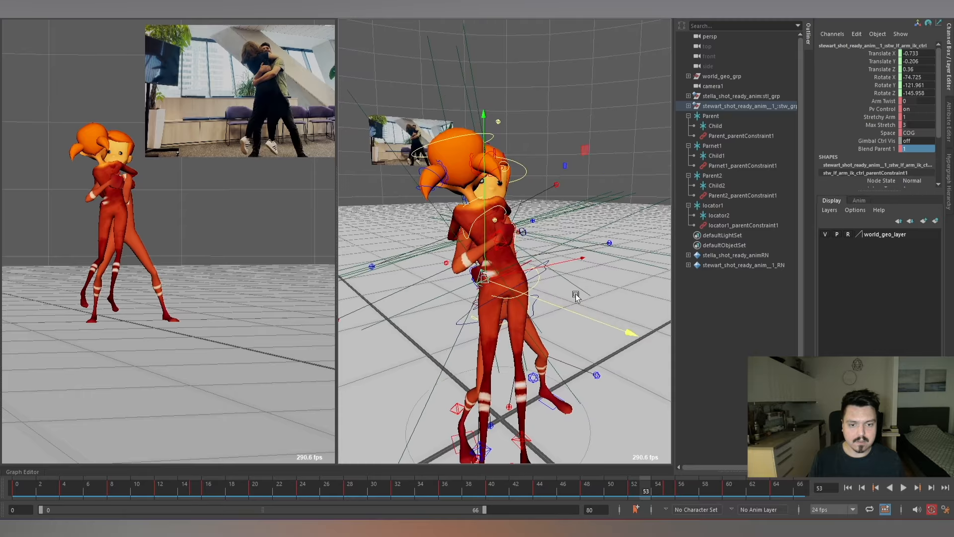
left_click_drag(576, 294, 564, 144, "alt")
Reposition Stewart's left elbow pole vector control key by key from frame 52 back to frame 36, including frames 48 and 40.
left_click(656, 250)
scroll(576, 272, "down", 4)
key("comma")
key("comma")
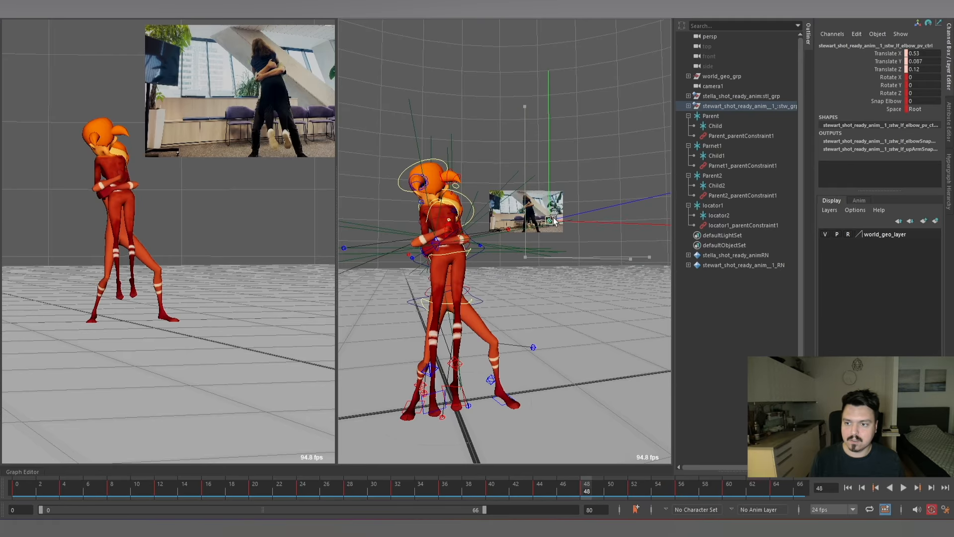
key("comma")
key("comma")
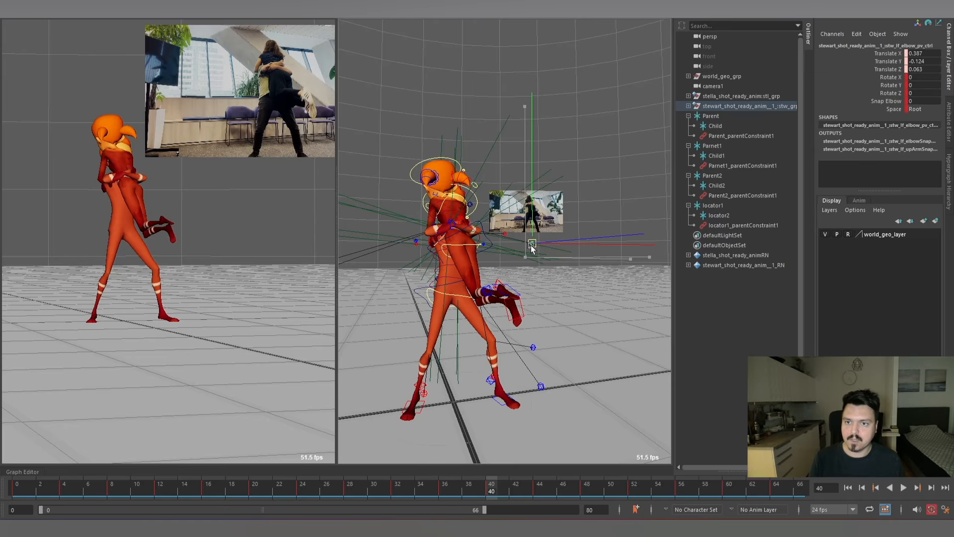
key("comma")
left_click_drag(525, 257, 522, 253)
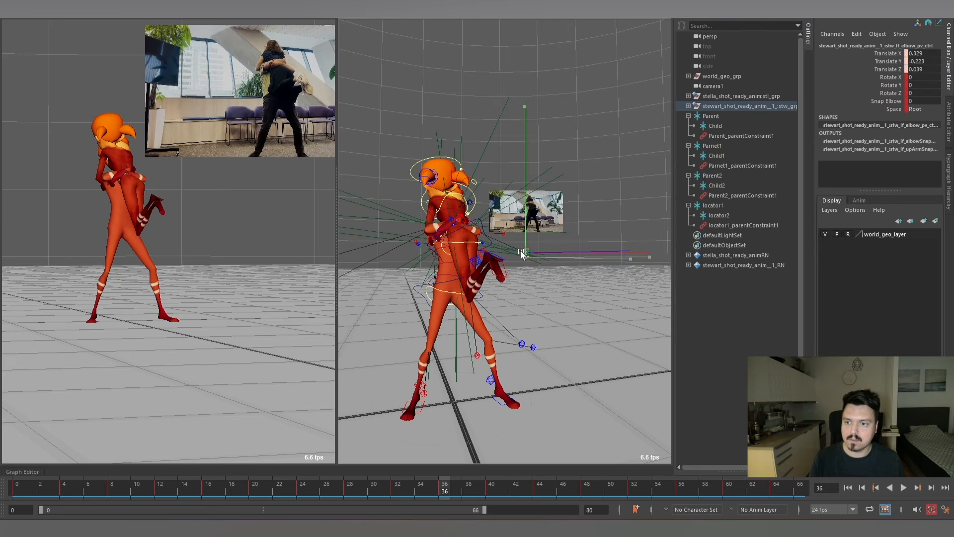
Adjust Stewart's left elbow pole vector control on frames 32, 28 and 24, and recheck its poses on frames 48 and 52.
key("comma")
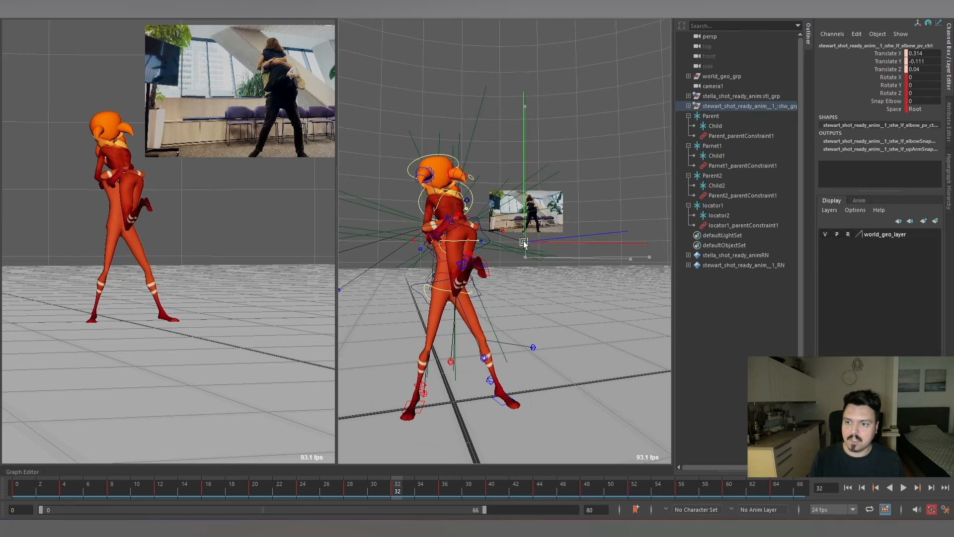
key("comma")
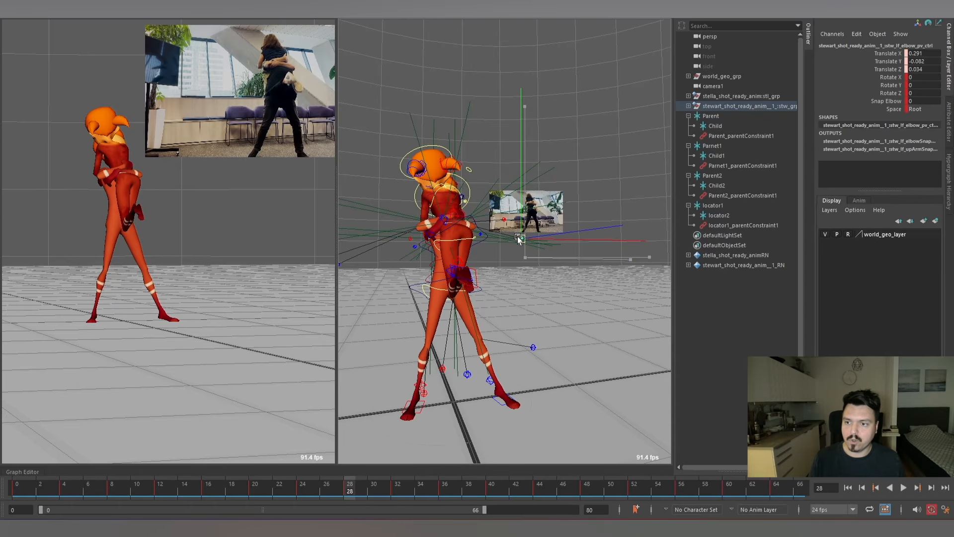
key("comma")
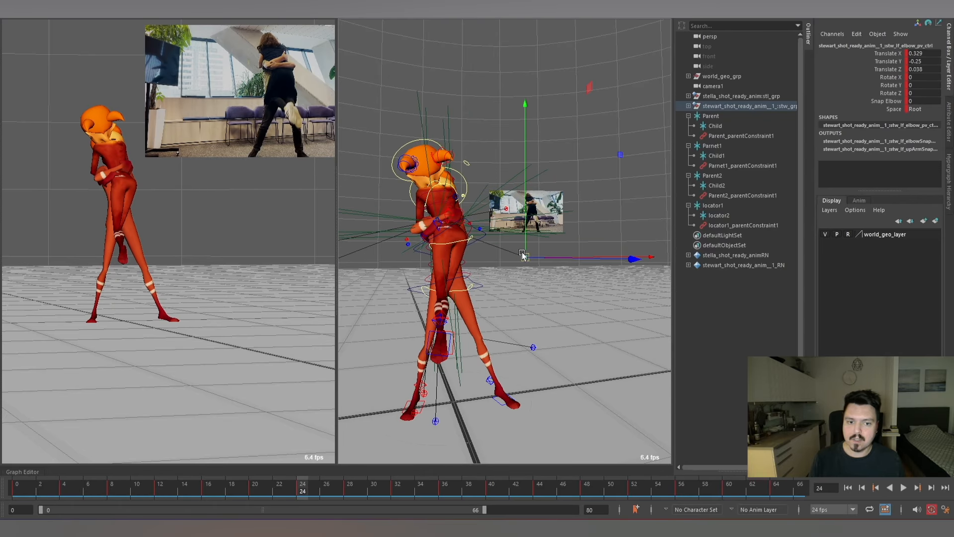
left_click_drag(522, 255, 521, 230)
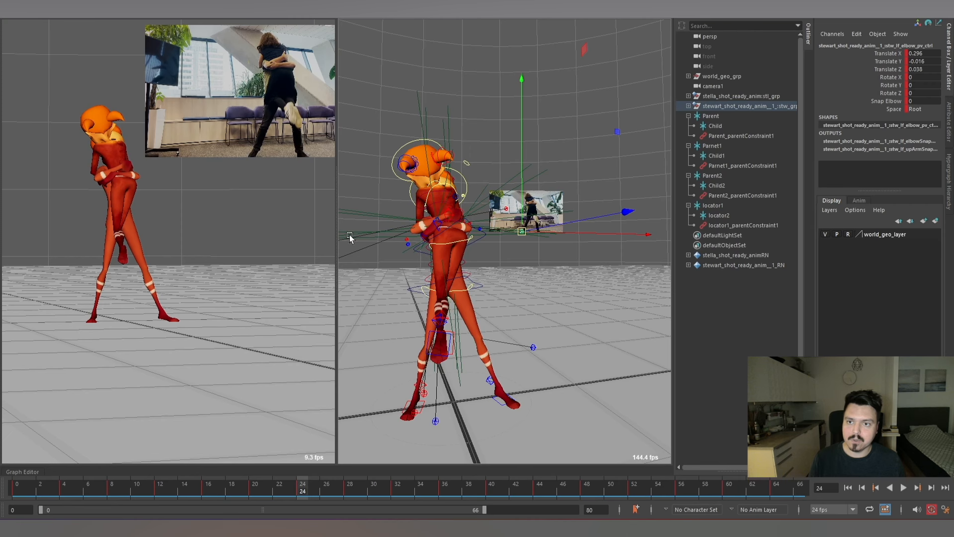
key("comma")
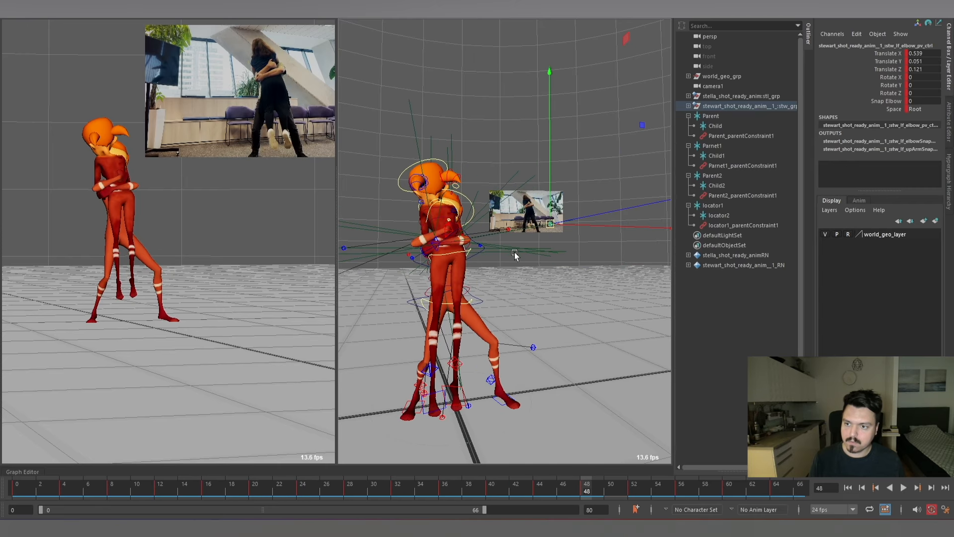
key("comma")
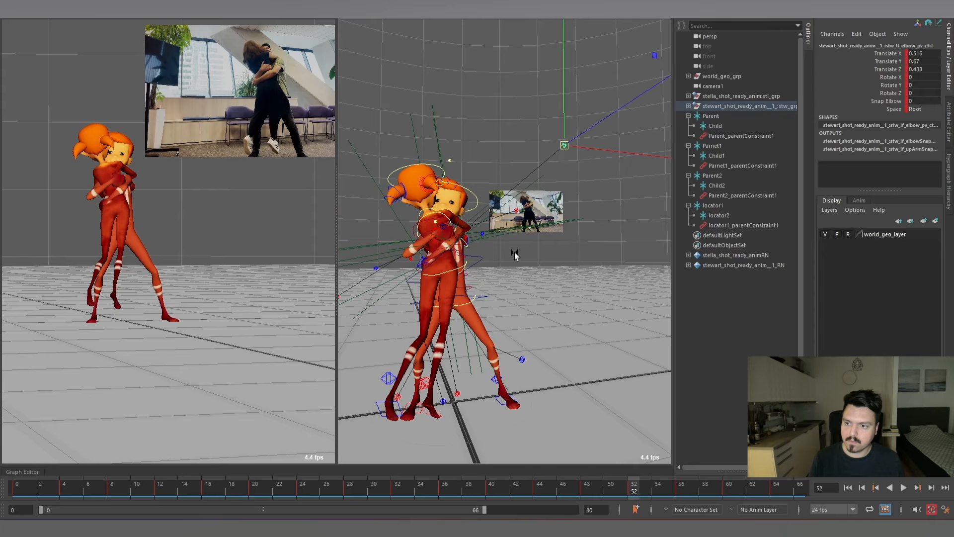
Play the animation through, checking the motion of Stewart's left elbow during the hug.
key("alt+v")
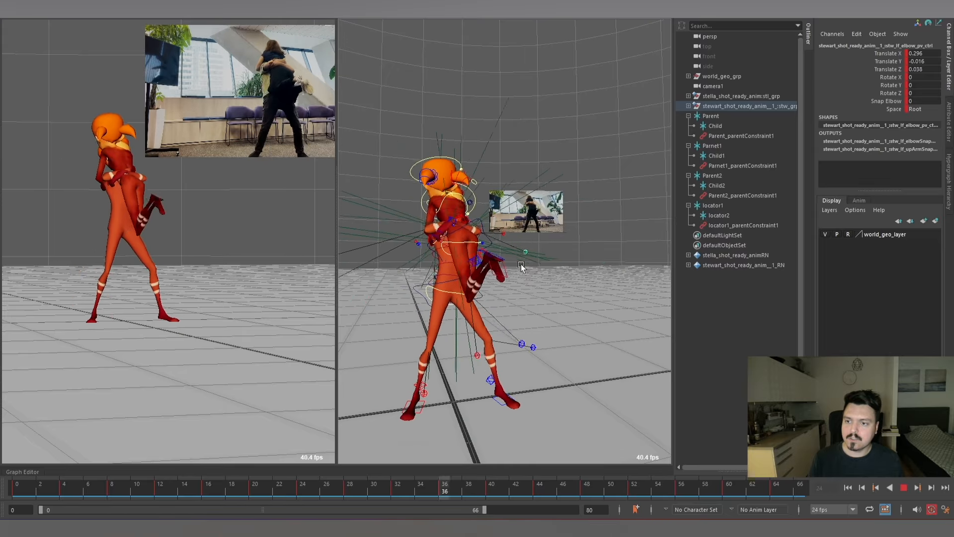
scroll(508, 252, "up", 8)
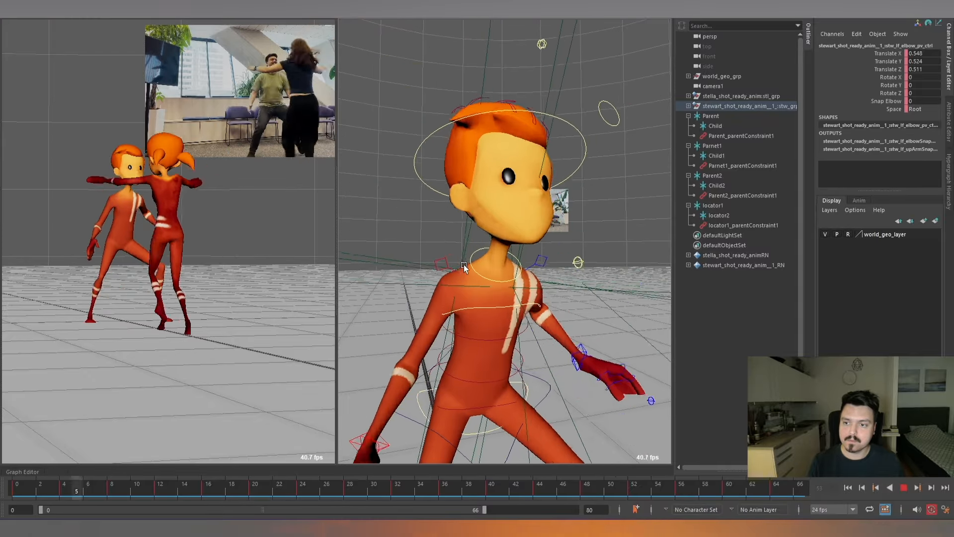
key("alt+v")
On frame 42, create a new locator and raise it to Translate Y 1.308 at Stella's back.
right_click_drag(515, 296, 515, 123, "alt")
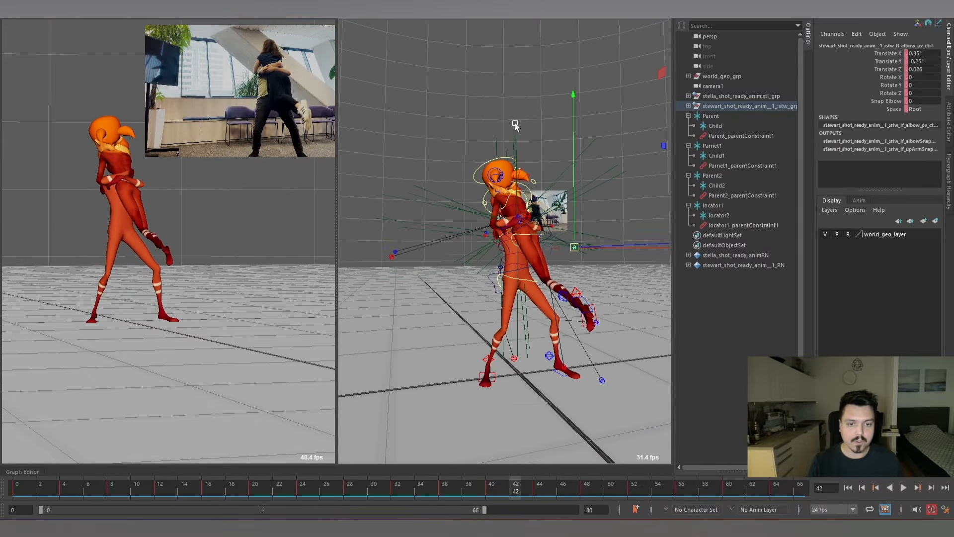
right_click_drag(546, 239, 499, 239, "alt")
left_click_drag(499, 240, 432, 238, "alt")
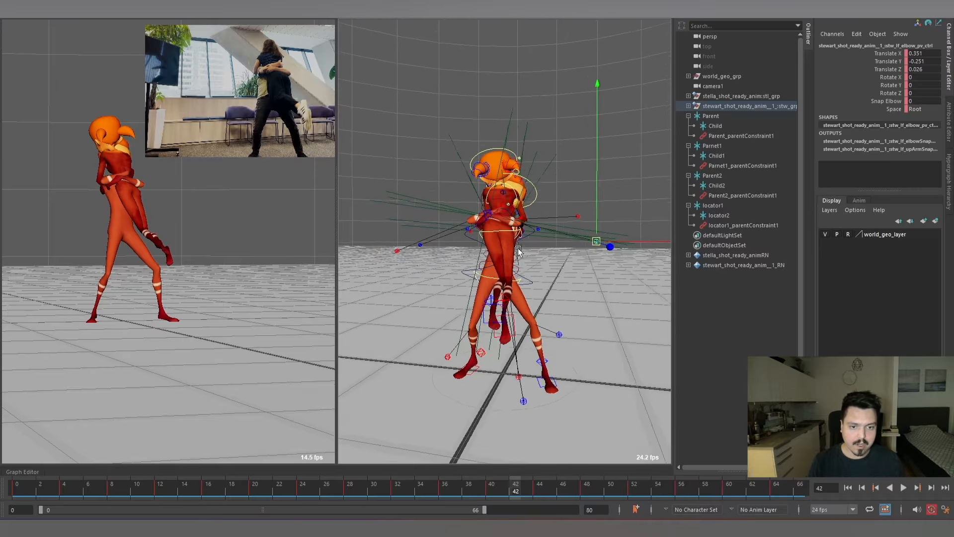
right_click_drag(586, 234, 549, 221, "alt")
left_click_drag(549, 221, 514, 252, "alt")
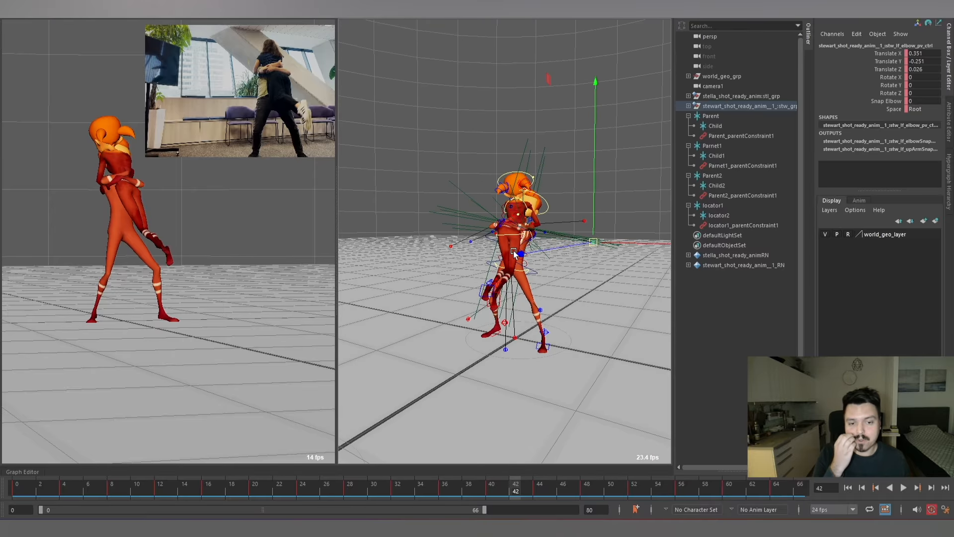
right_click_drag(503, 213, 542, 218, "alt")
left_click_drag(541, 218, 514, 206, "alt")
right_click_drag(514, 207, 502, 239, "alt")
key("g")
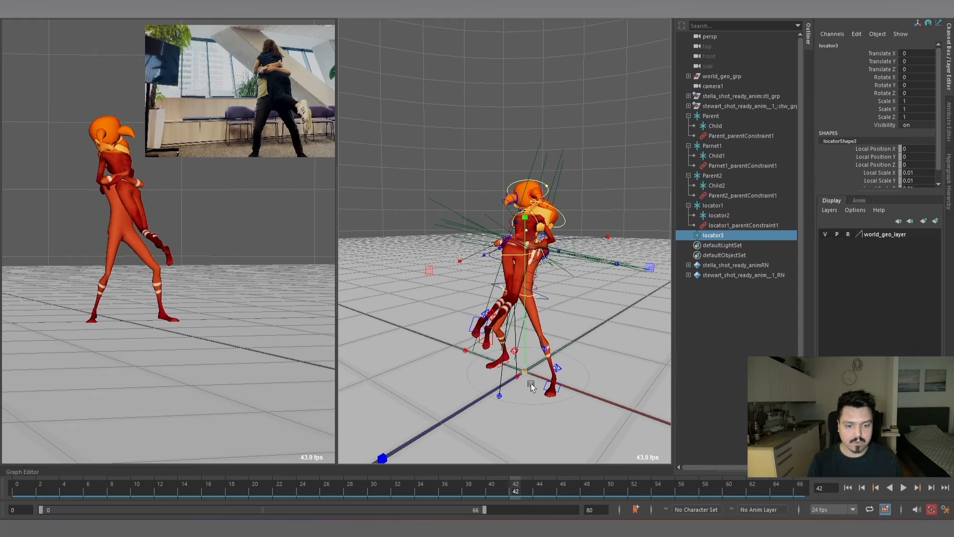
scroll(552, 355, "up", 2)
scroll(531, 302, "up", 4)
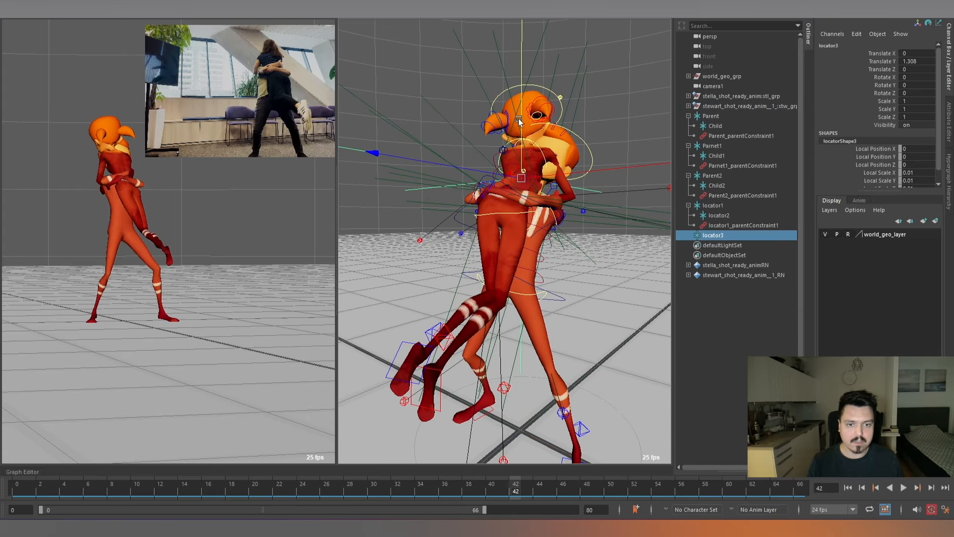
Move the locator to 0.011, 1.282, 0.052 beside Stewart's right hand, duplicate it, and parent the duplicate under the original.
left_click_drag(519, 121, 622, 240, "alt")
scroll(621, 240, "down", 5)
scroll(618, 243, "up", 7)
mouse_move(557, 273)
left_mouse_down("alt")
mouse_move(601, 254)
mouse_move(557, 273)
mouse_move(588, 240)
mouse_move(541, 258)
mouse_move(560, 260)
left_mouse_up("alt")
scroll(601, 251, "up", 3)
scroll(558, 274, "down", 6)
scroll(543, 251, "up", 4)
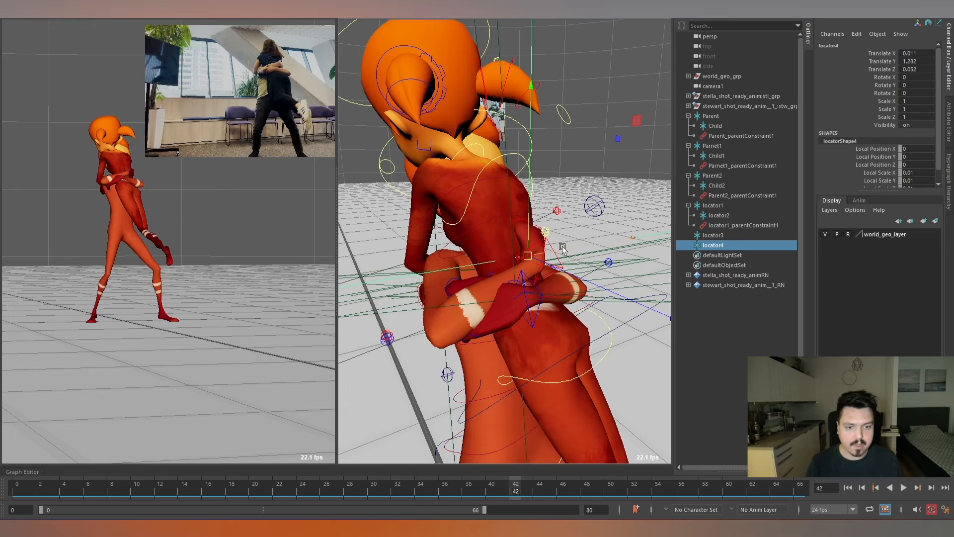
middle_click_drag(722, 243, 697, 238)
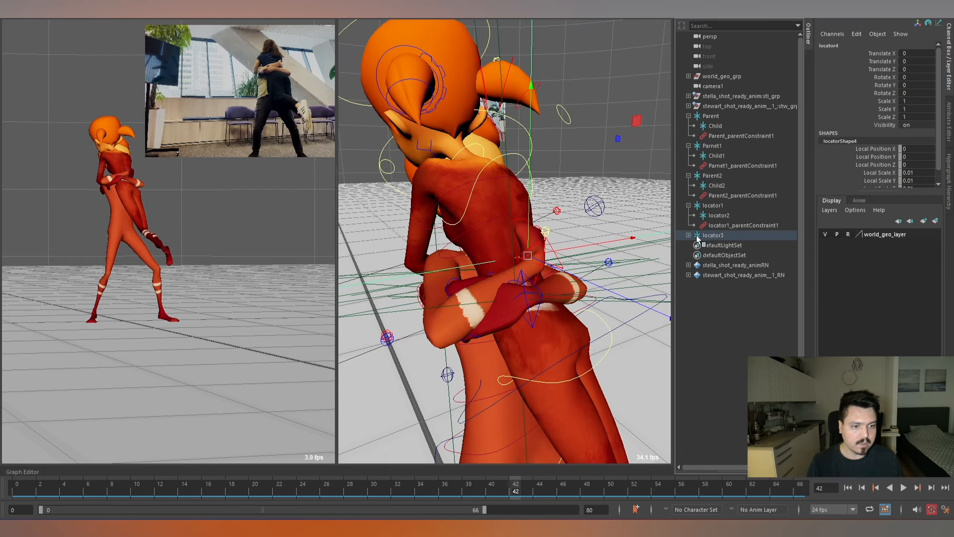
Parent constrain locator3 to Stella's upper spine FK control.
left_click_drag(534, 253, 566, 262, "alt")
scroll(522, 246, "up", 5)
scroll(542, 249, "down", 5)
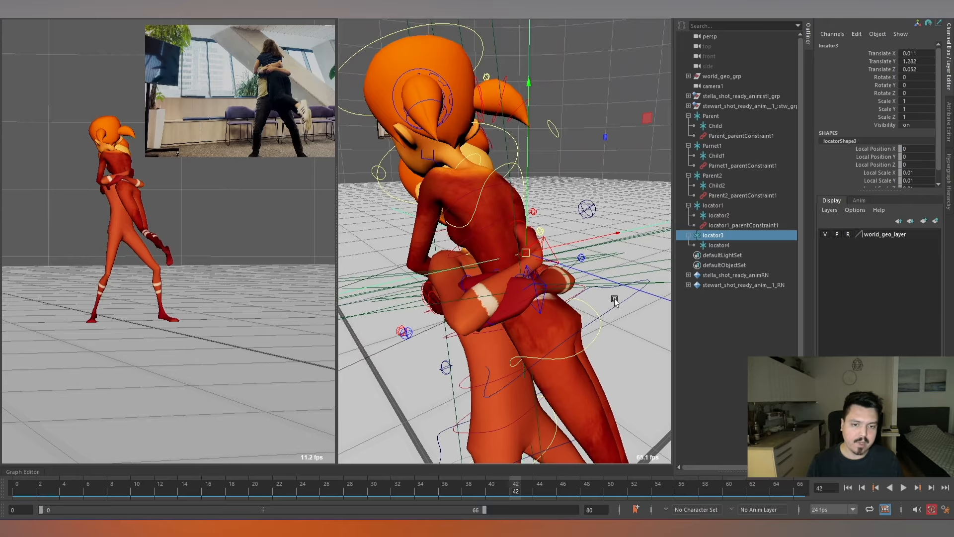
left_click_drag(614, 301, 489, 221, "alt")
left_click(497, 233)
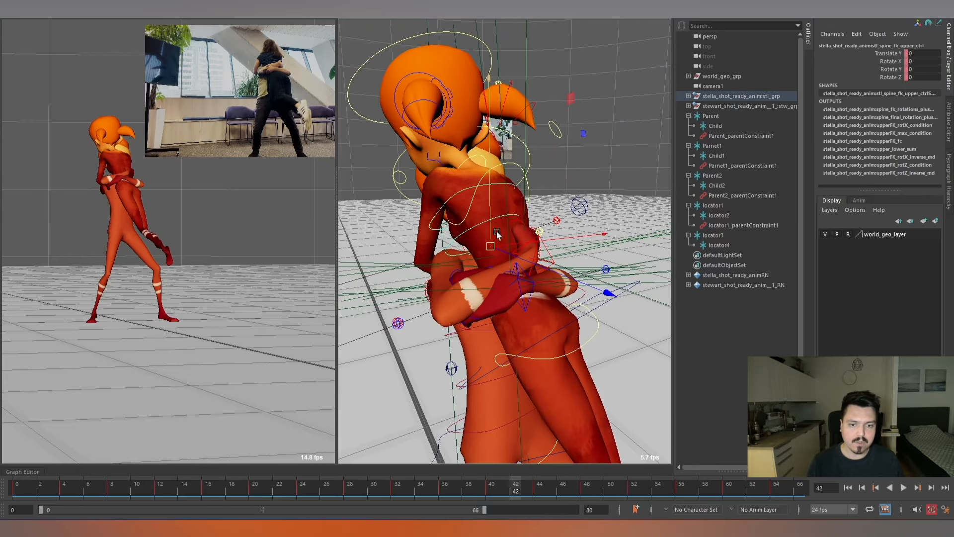
left_click_drag(537, 274, 646, 277, "alt")
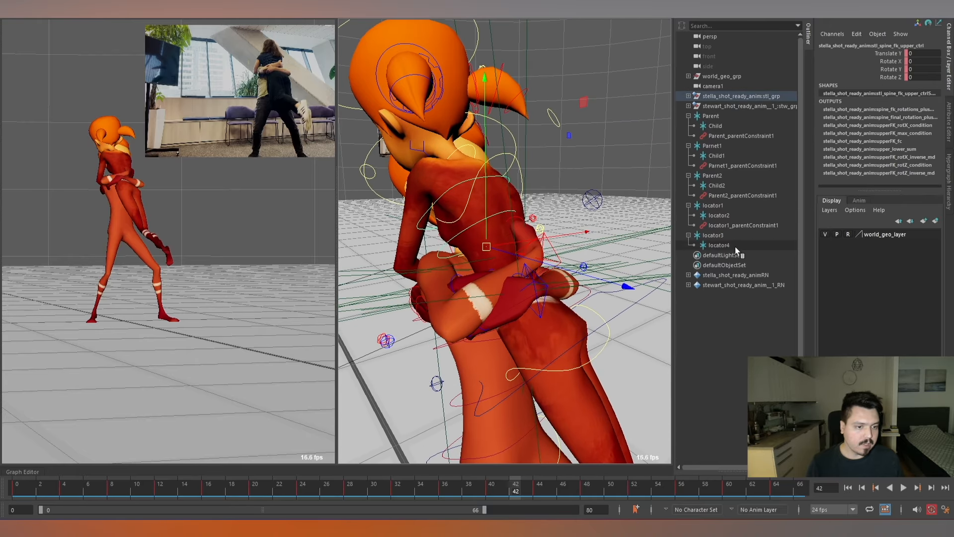
left_click(721, 234)
key("f")
key("space")
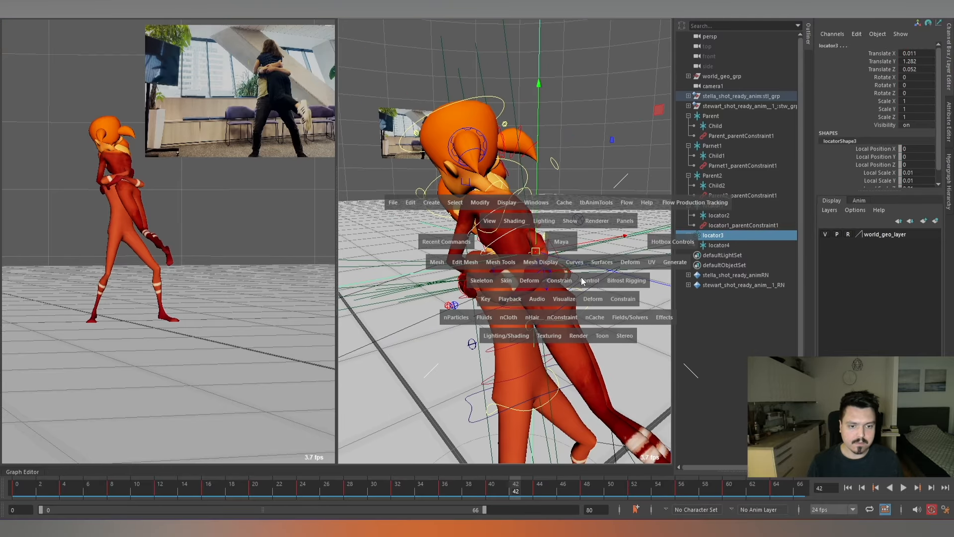
left_click_drag(581, 277, 586, 305)
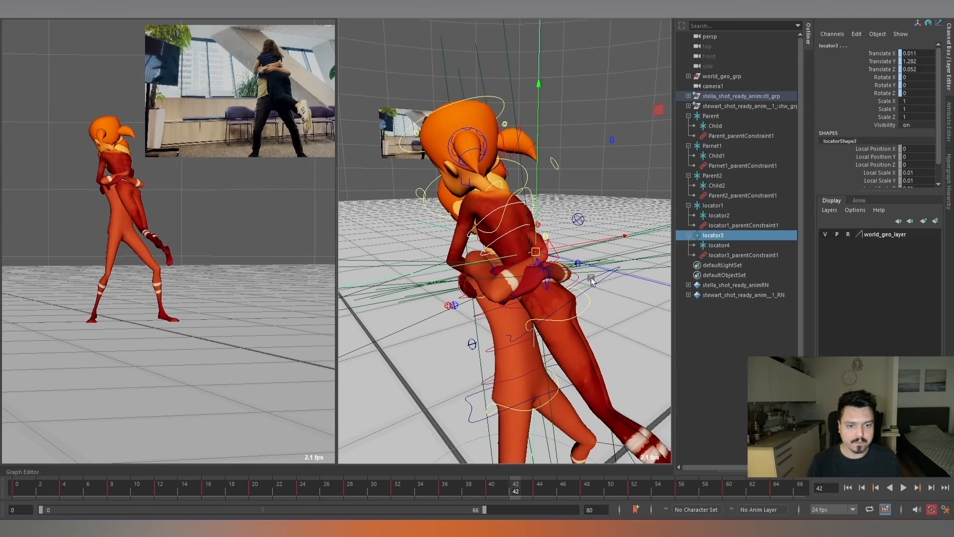
Parent constrain Stewart's right arm IK control to the child locator4.
left_click(725, 245)
key("f")
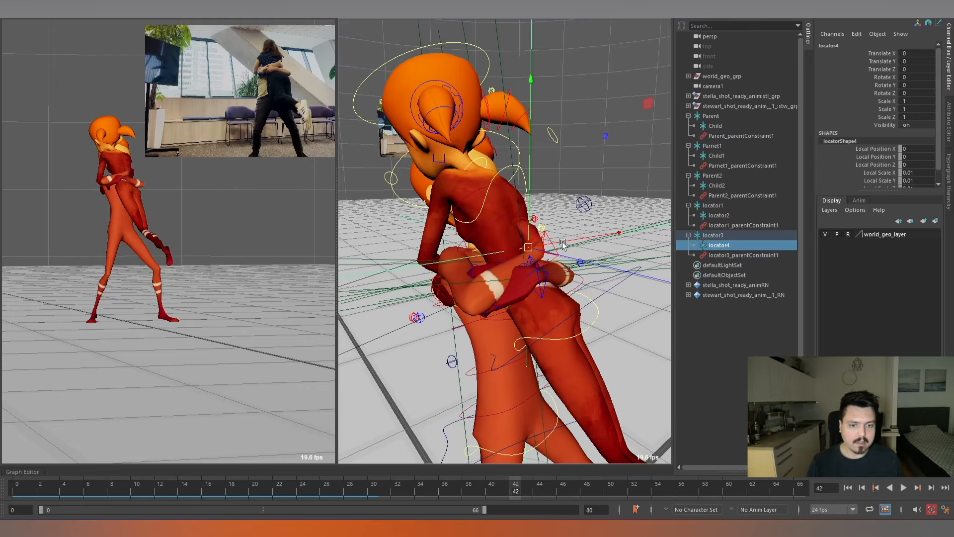
key("space")
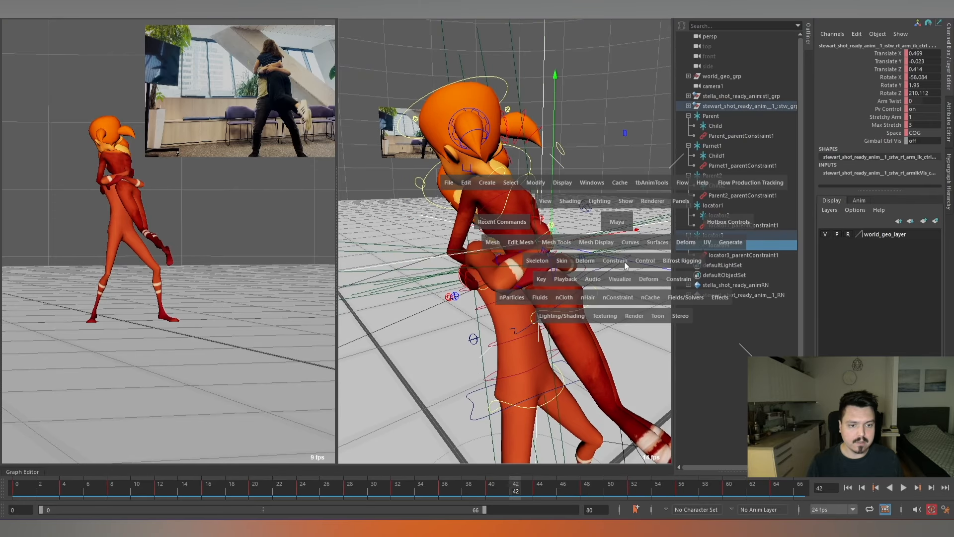
left_click(624, 262)
left_click(639, 289)
left_click(622, 237)
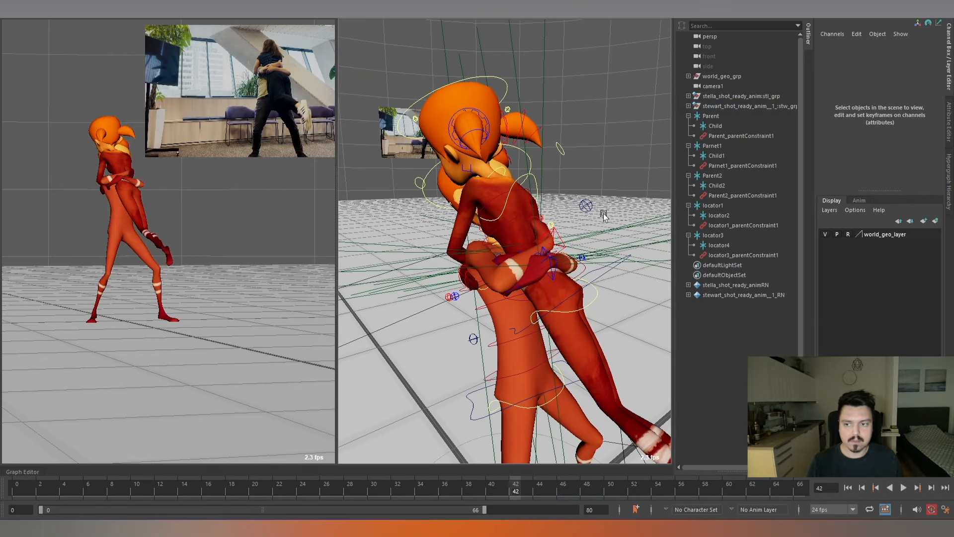
Key Blend Parent 1 of Stewart's right arm IK control at 1 on frame 17 and 0 on frame 16.
key("alt+v")
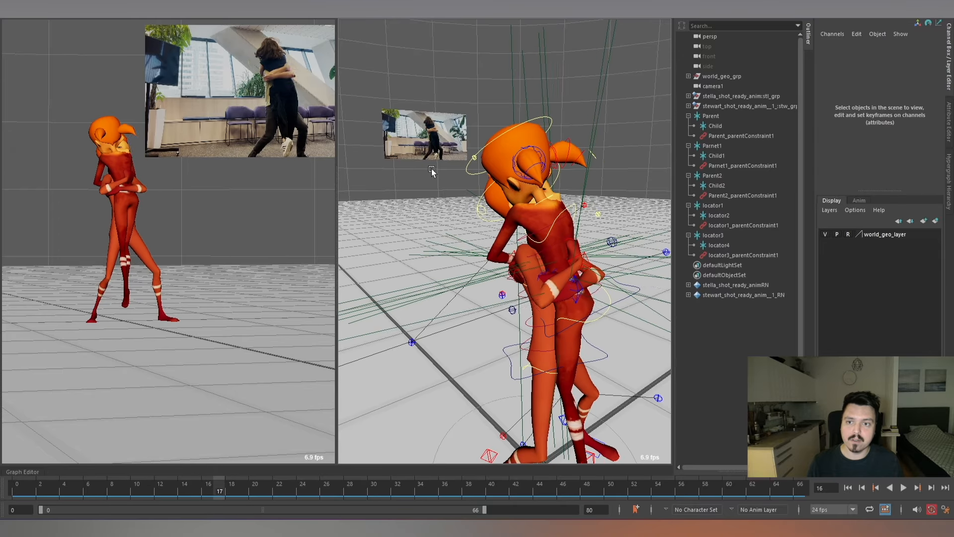
left_click_drag(528, 239, 587, 179, "alt")
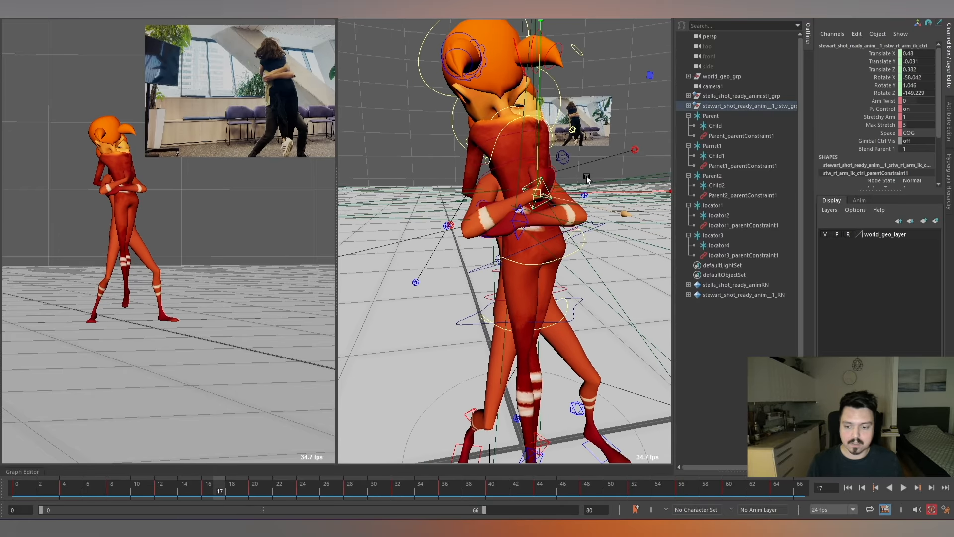
key("alt+comma")
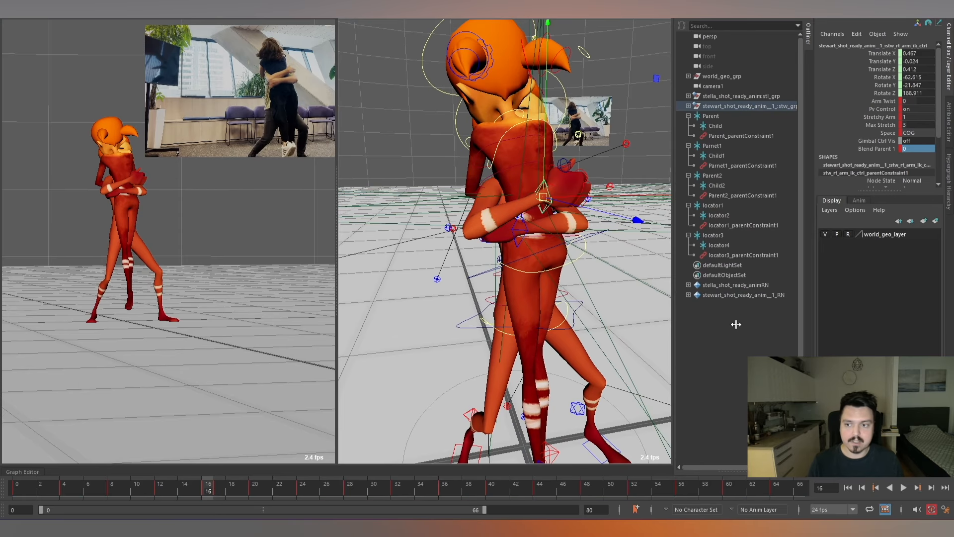
Key Blend Parent 1 of Stewart's right arm IK control at 0 on frame 57 and 1 on frame 56, and open its curves.
key("alt+v")
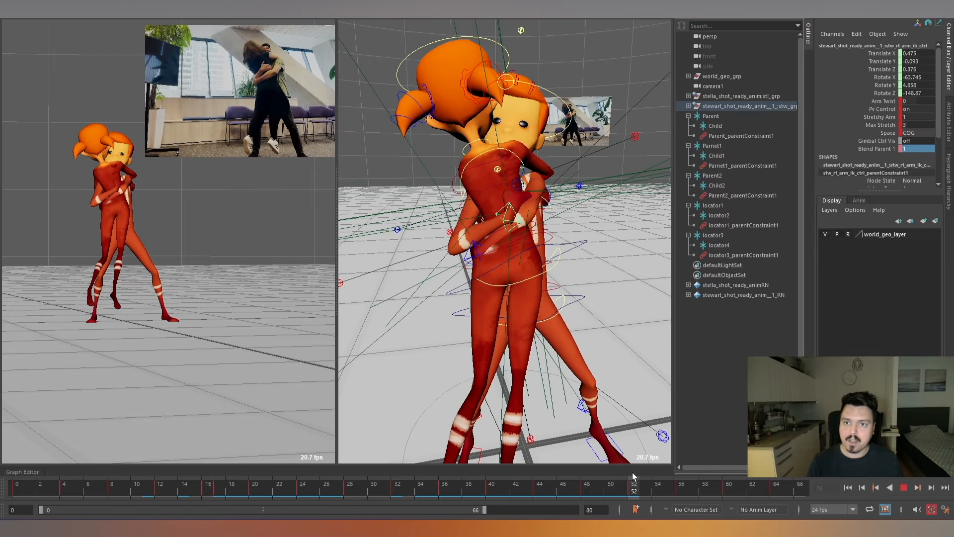
key("alt+v")
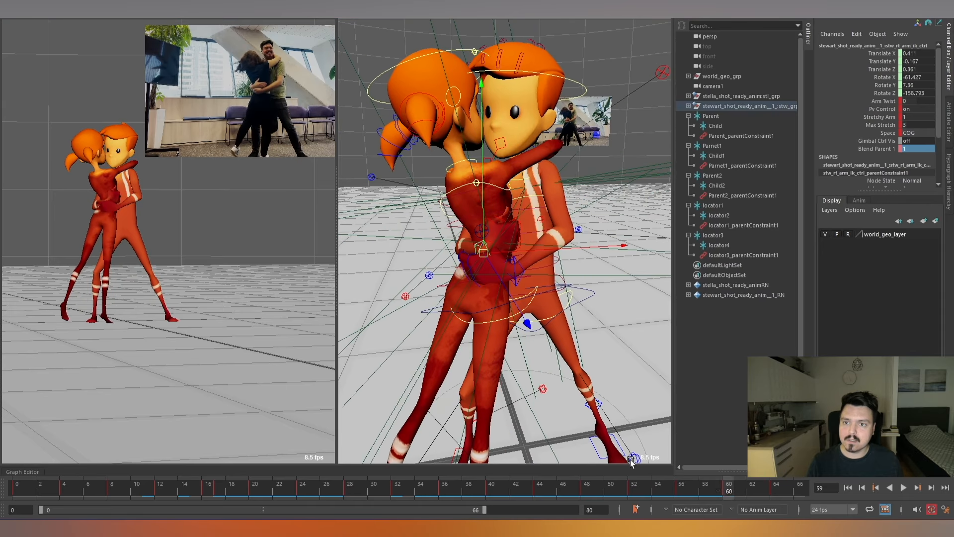
key("alt+comma")
key("alt+comma")
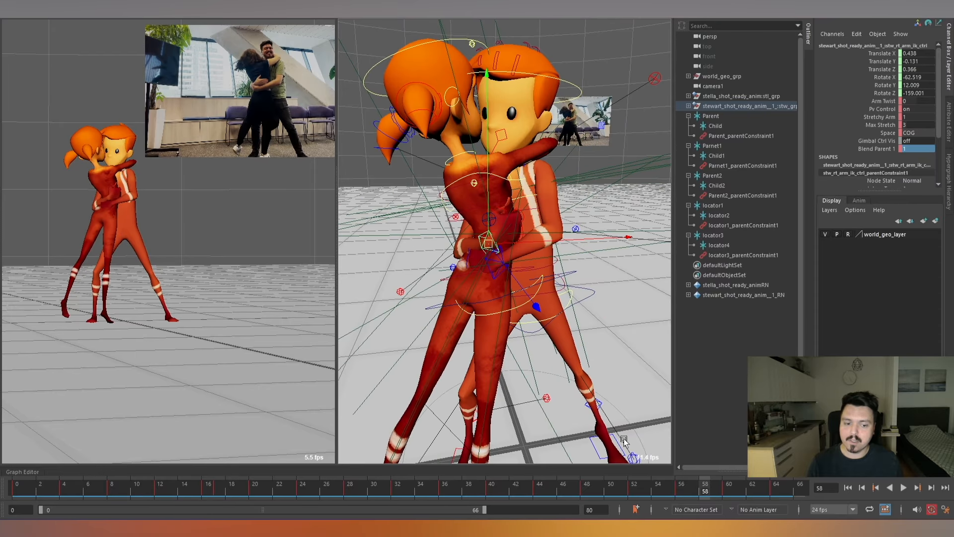
key("alt+comma")
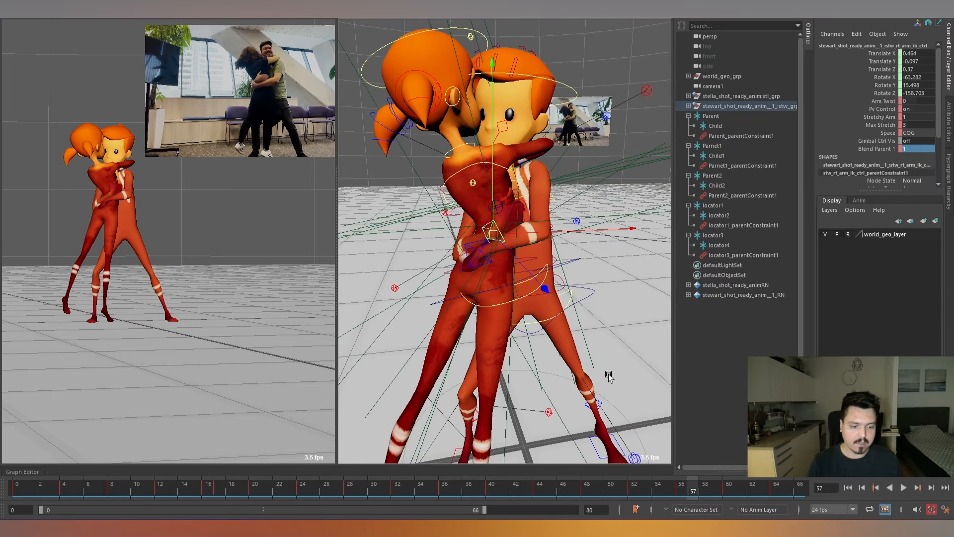
left_click(918, 148)
type("0")
key("Return")
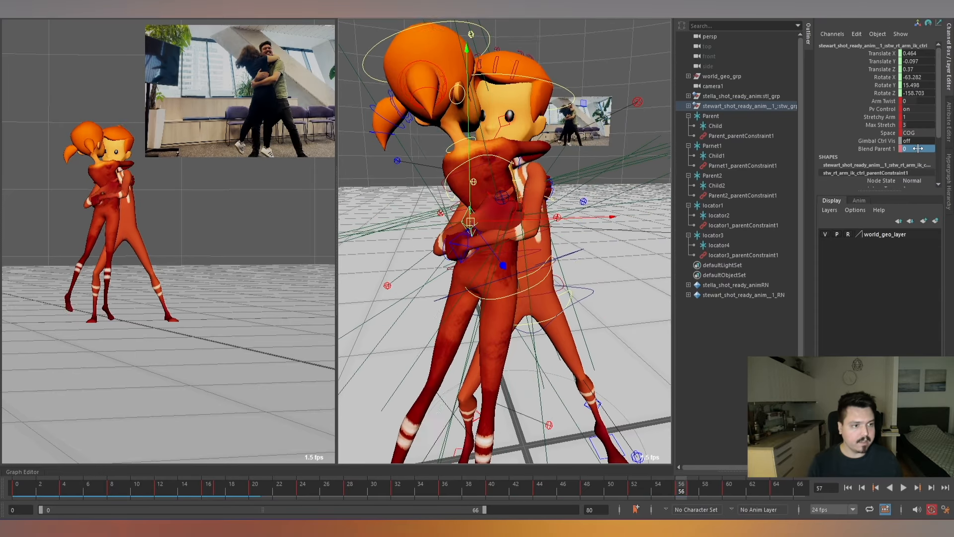
key("g")
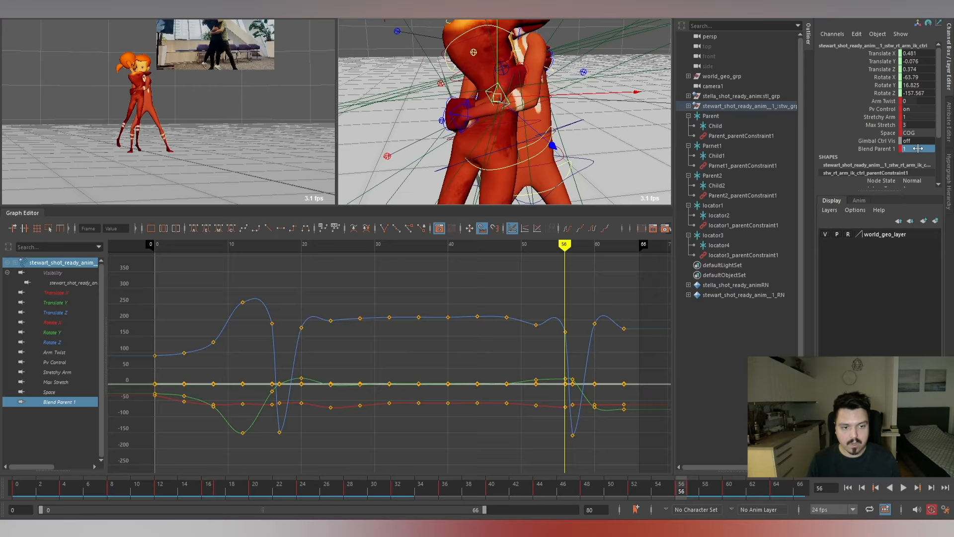
Examine the Blend Parent 1 curve of Stewart's right arm IK control and review the hug through playback and scrubbing to frame 56.
scroll(397, 429, "down", 3)
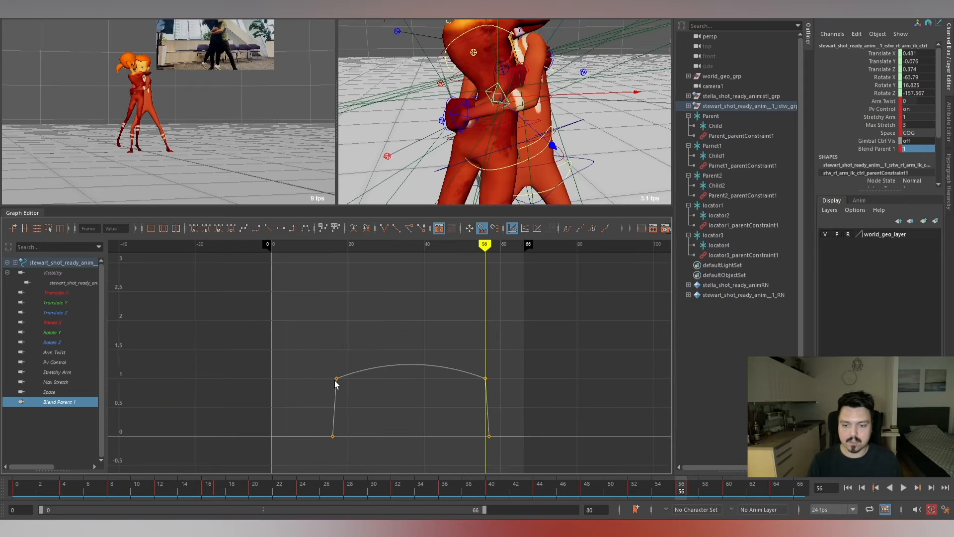
key("g")
key("alt+v")
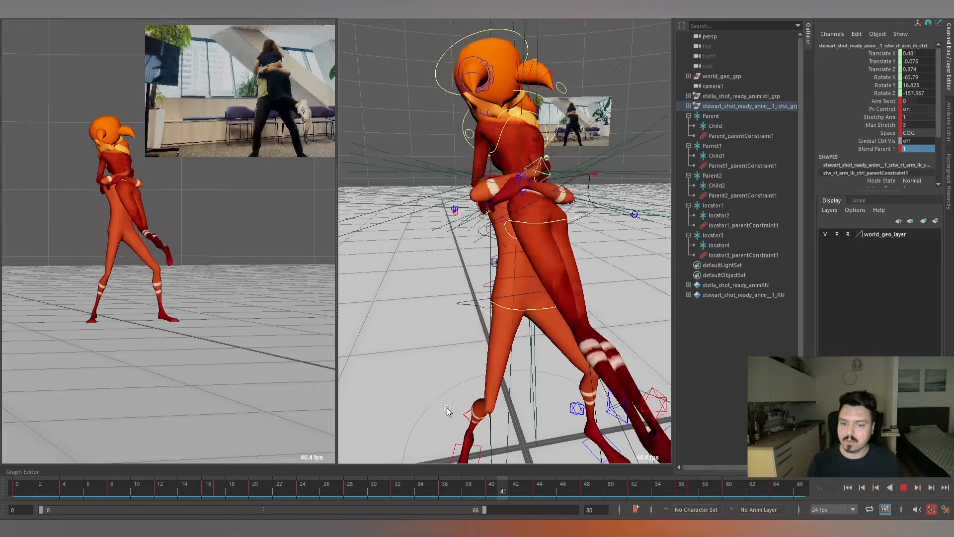
key("alt+v")
left_click_drag(257, 491, 680, 499)
scroll(503, 200, "down", 5)
left_click_drag(504, 199, 551, 277, "alt")
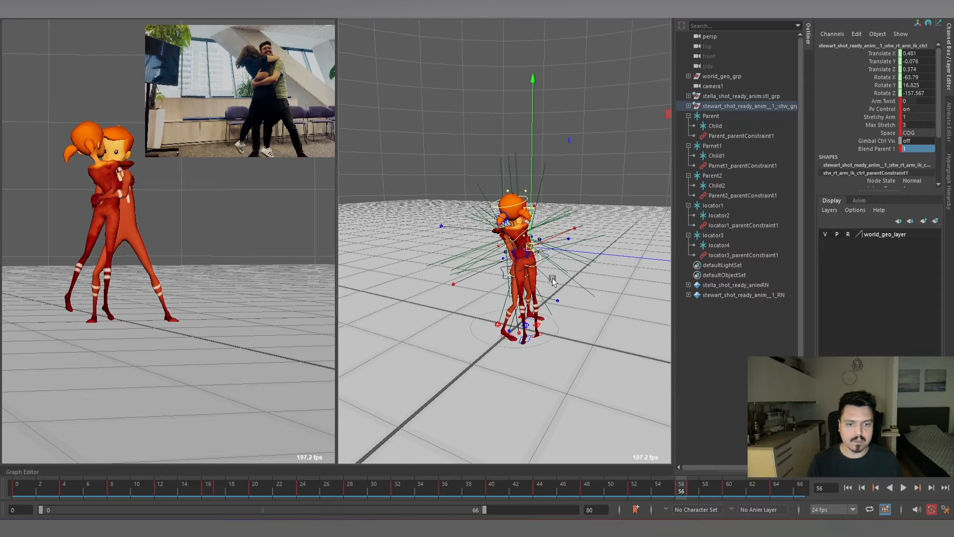
scroll(545, 277, "down", 3)
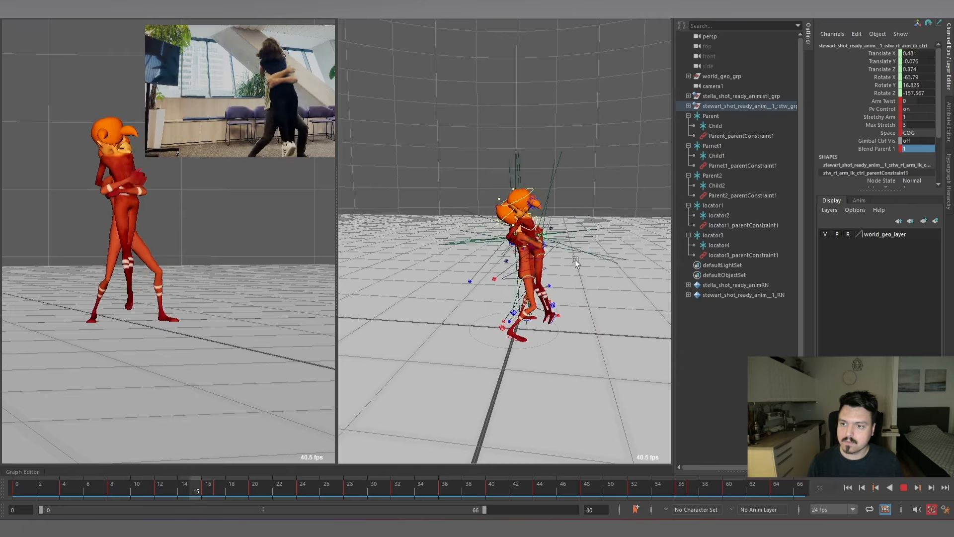
Play back the hug from several angles and examine the arm and hand contact at frame 22.
key("alt+v")
left_click_drag(576, 260, 490, 279, "alt")
right_click_drag(490, 278, 554, 269, "alt")
left_click_drag(554, 269, 564, 266, "alt")
key("alt+v")
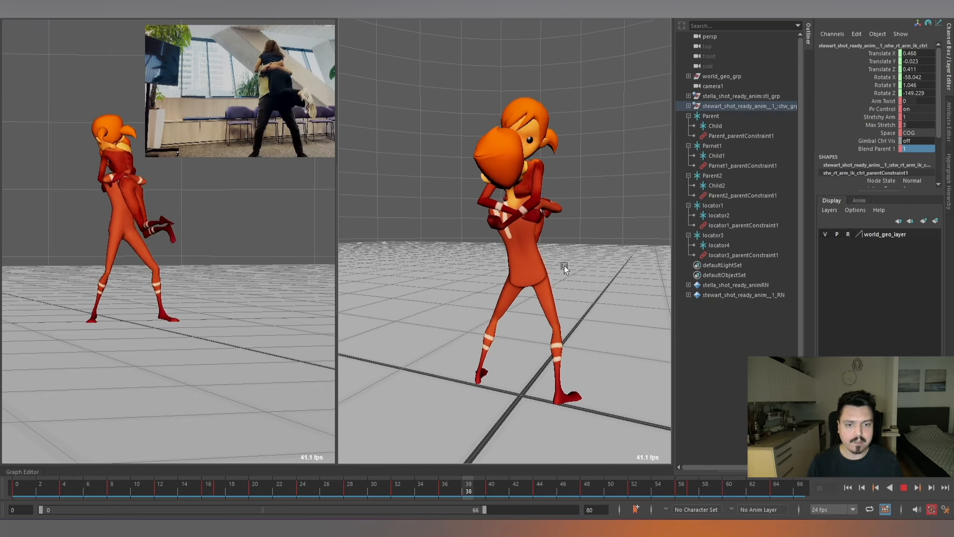
key("alt+v")
key("alt+v")
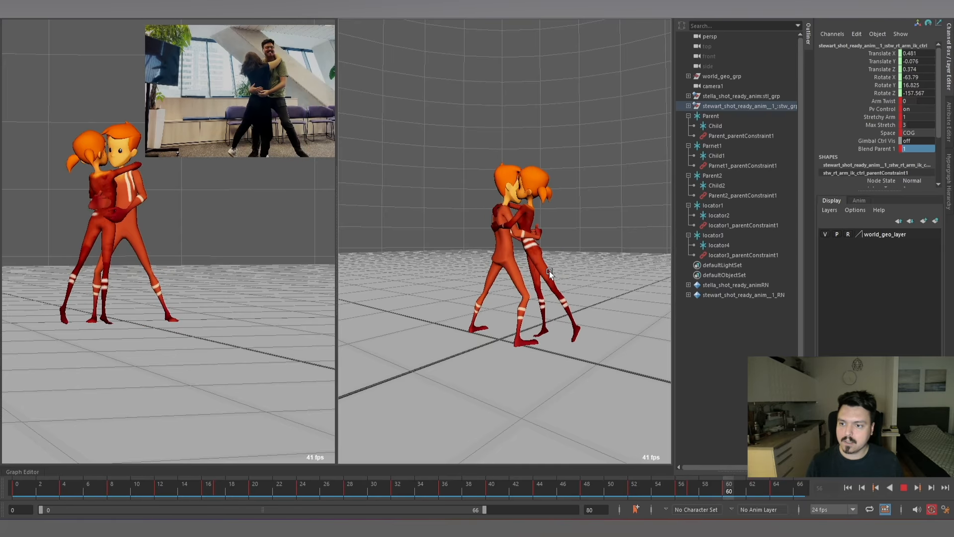
key("alt+v")
left_click_drag(549, 273, 496, 262, "alt")
right_click_drag(496, 262, 550, 242, "alt")
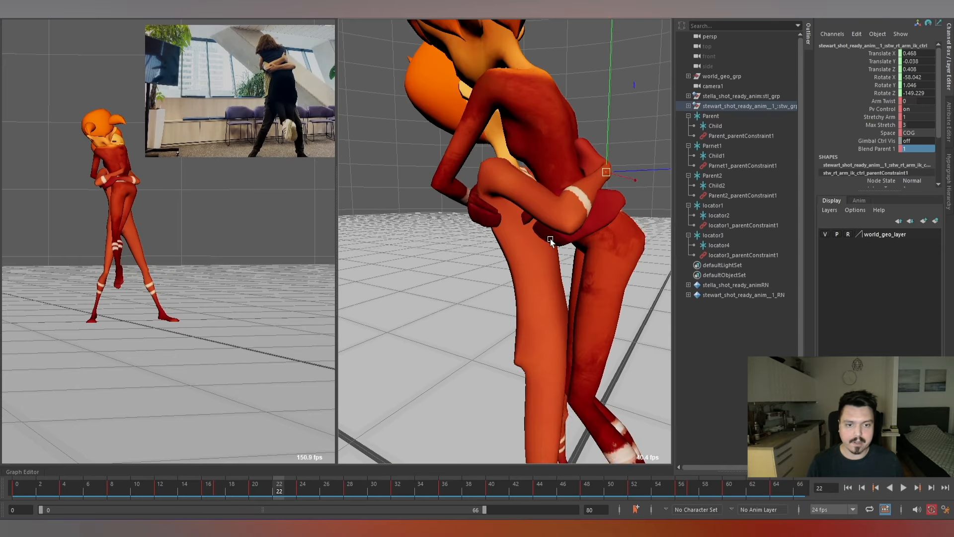
right_click_drag(612, 274, 542, 252, "alt")
left_click_drag(542, 252, 624, 251, "alt")
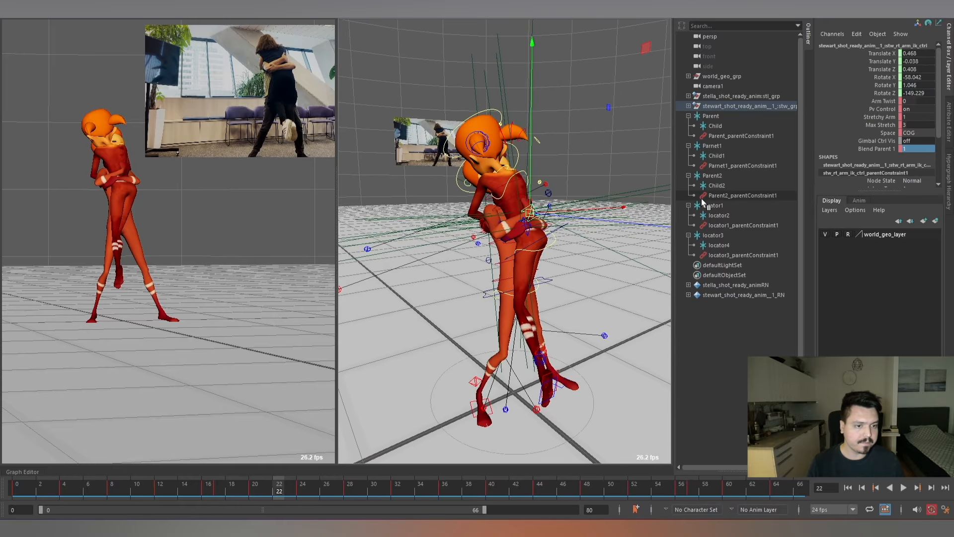
Collapse the Parent, Parnet1, Parent2, locator1 and locator3 hierarchies and select the Parent locator.
left_click(689, 205)
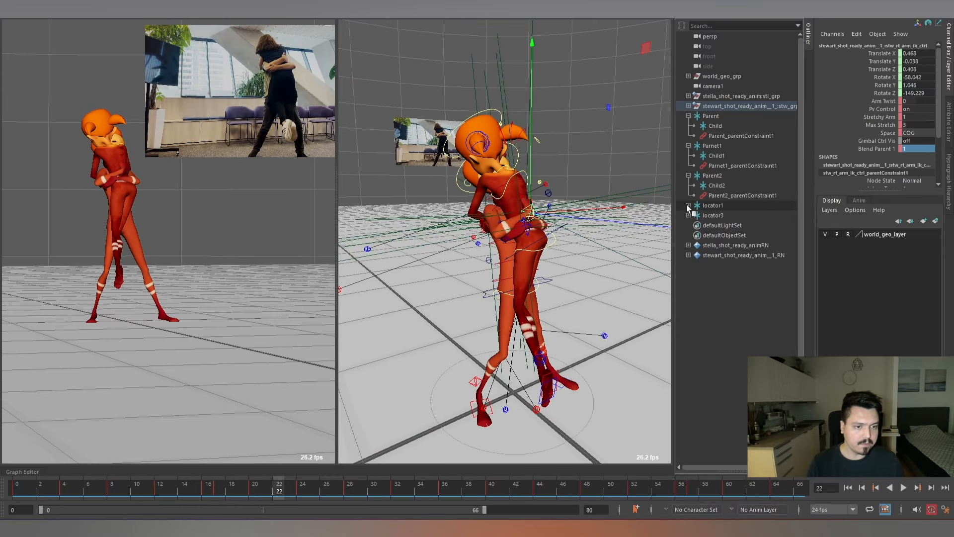
left_click(688, 175)
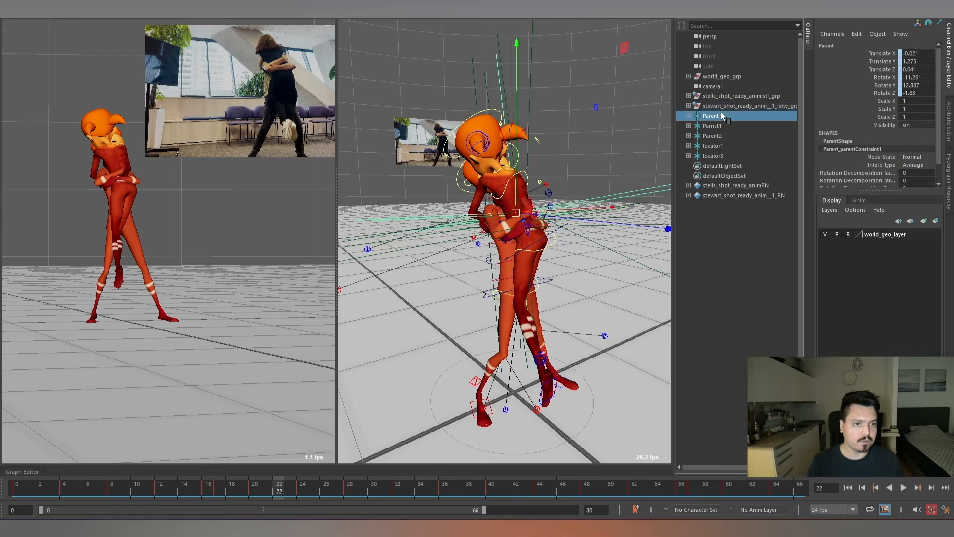
right_click_drag(602, 249, 568, 243, "alt")
left_click_drag(569, 242, 512, 228, "alt")
right_click_drag(511, 228, 565, 235, "alt")
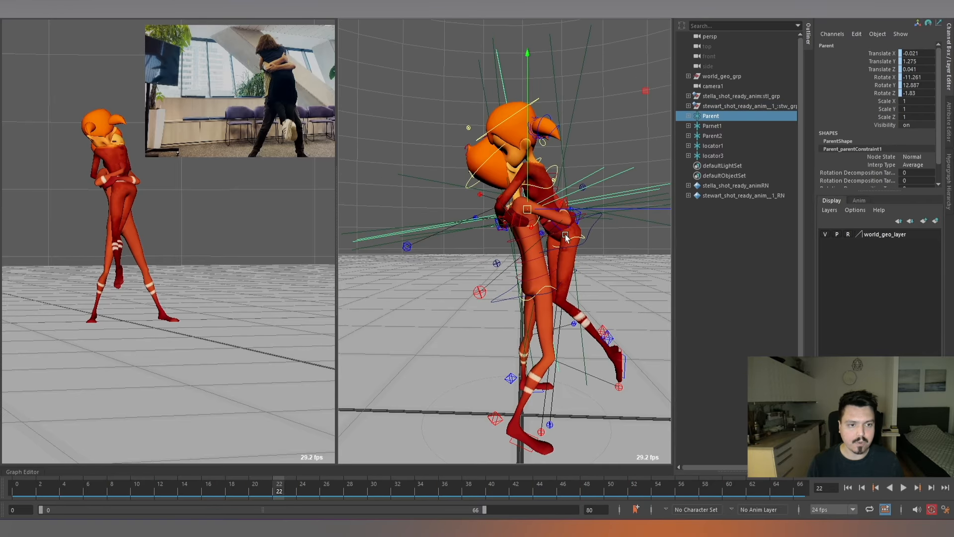
Group the Parent locator under the name COG_Stella and hide the group.
key("ctrl+g")
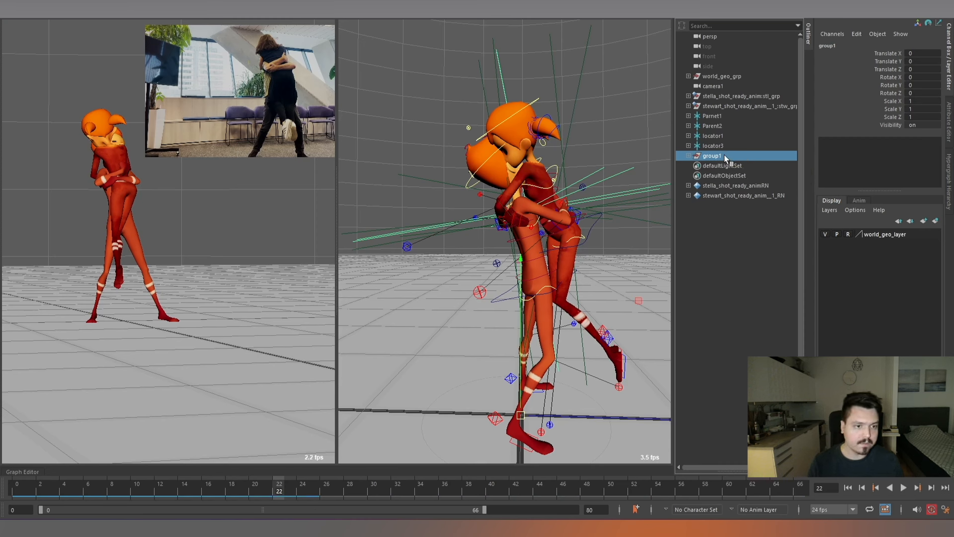
double_click(723, 155)
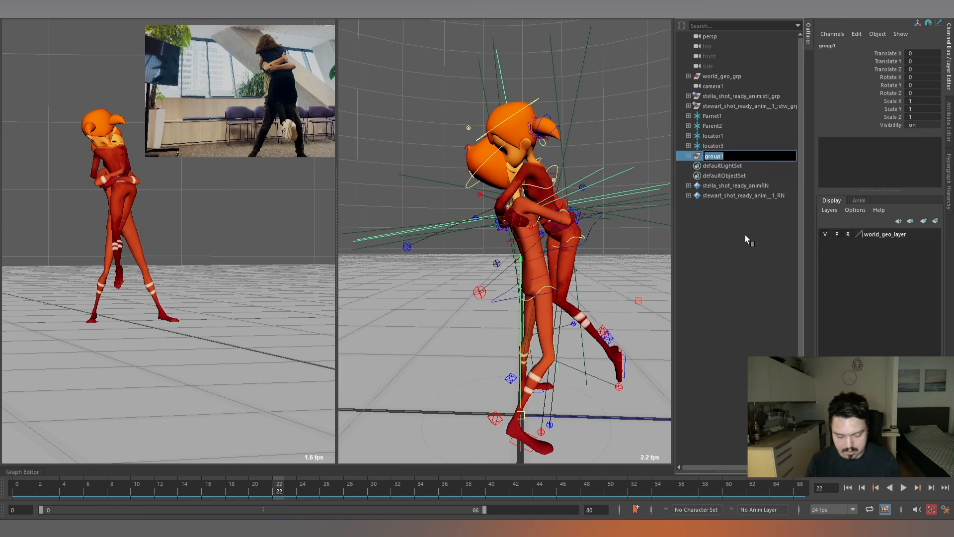
type("COG_")
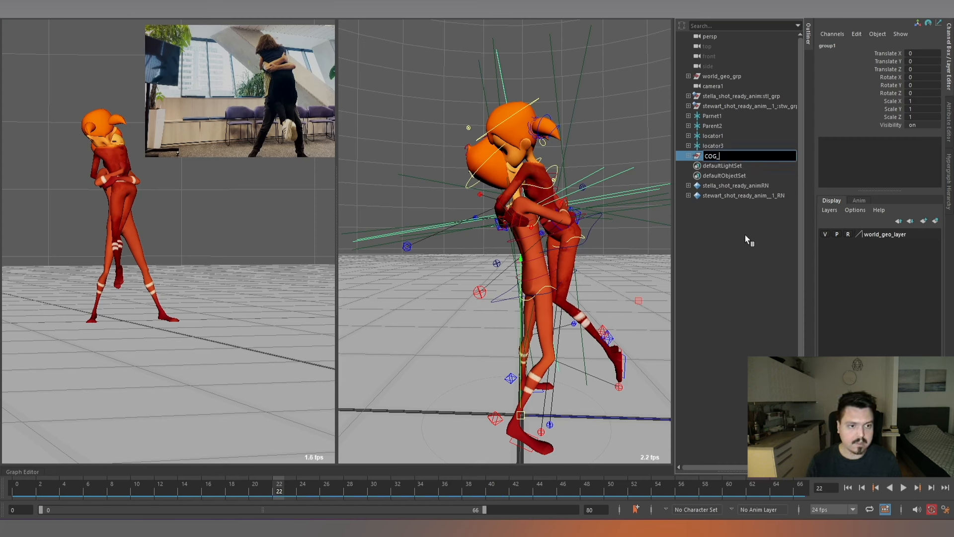
type("Stella")
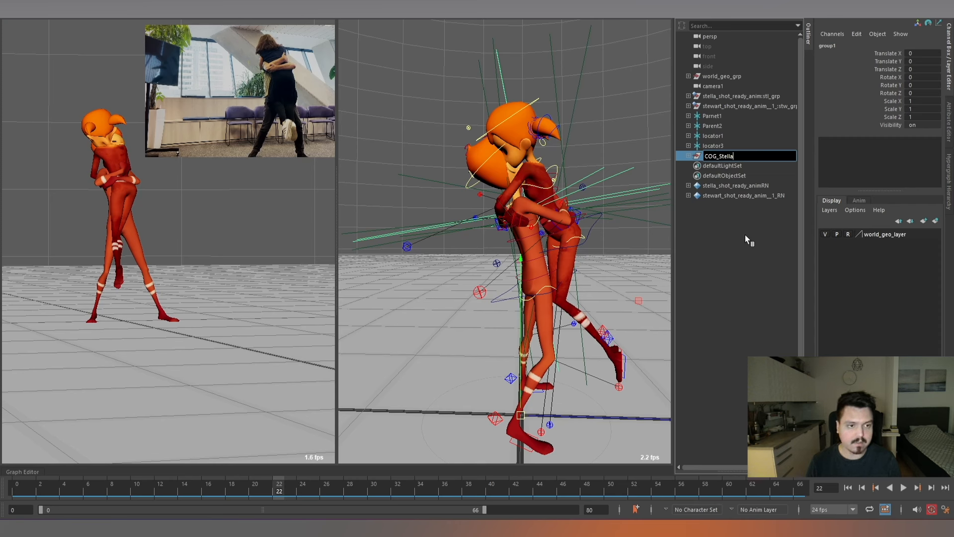
key("Return")
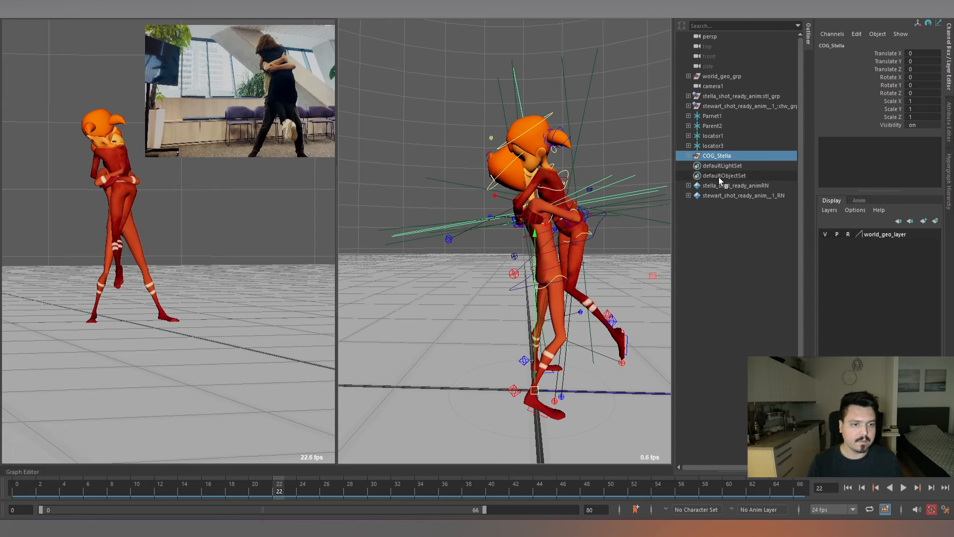
key("ctrl+h")
scroll(621, 206, "down", 3)
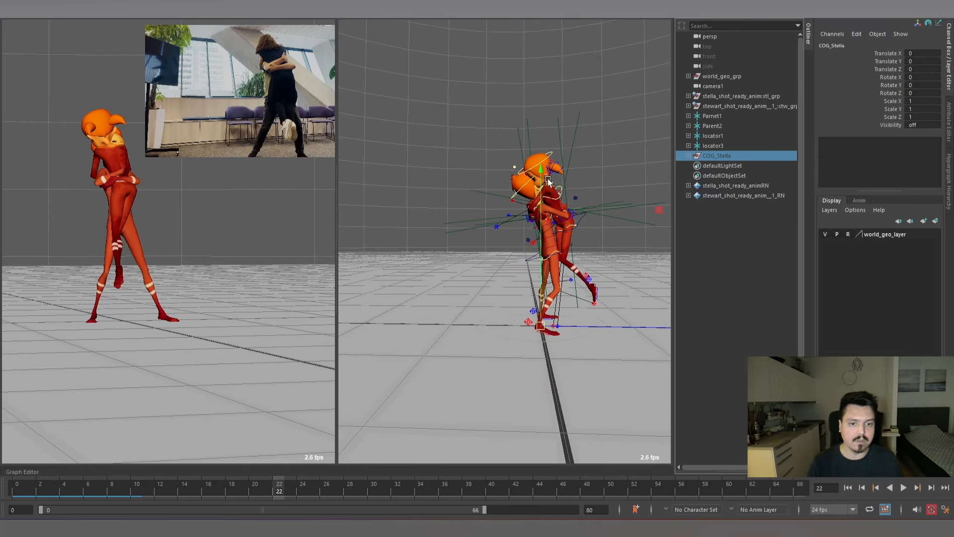
Group the Parnet1 locator under the name LeftHand_Stella and hide the group.
scroll(582, 210, "up", 3)
left_click(712, 116)
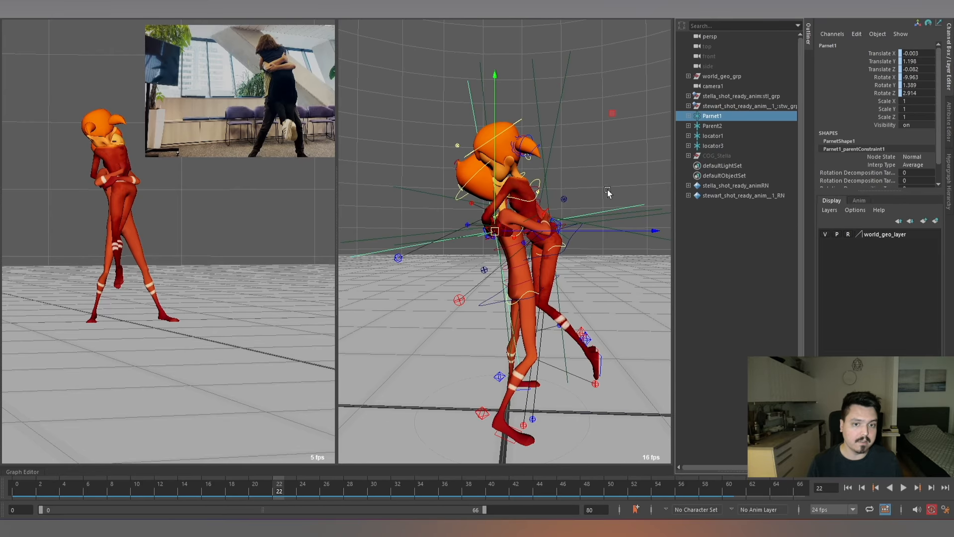
left_click_drag(607, 189, 517, 234, "alt")
right_click_drag(516, 234, 570, 235, "alt")
mouse_move(571, 235)
left_mouse_down("alt")
mouse_move(562, 234)
mouse_move(571, 234)
left_mouse_up("alt")
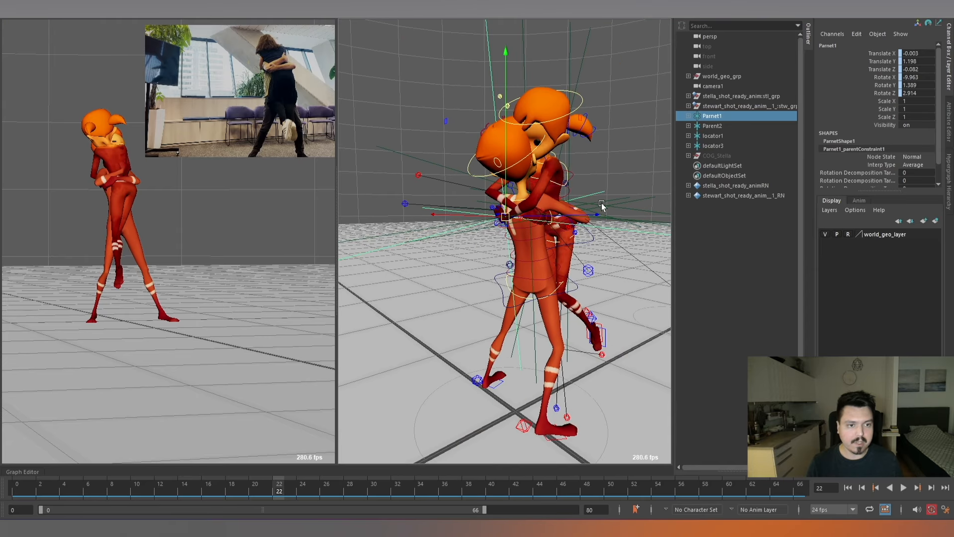
key("ctrl+g")
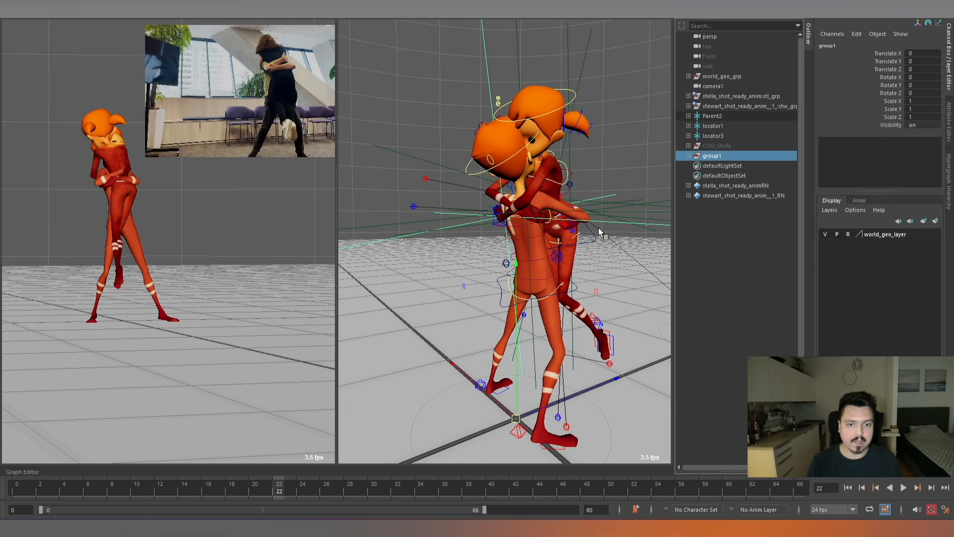
left_click_drag(598, 228, 519, 256, "alt")
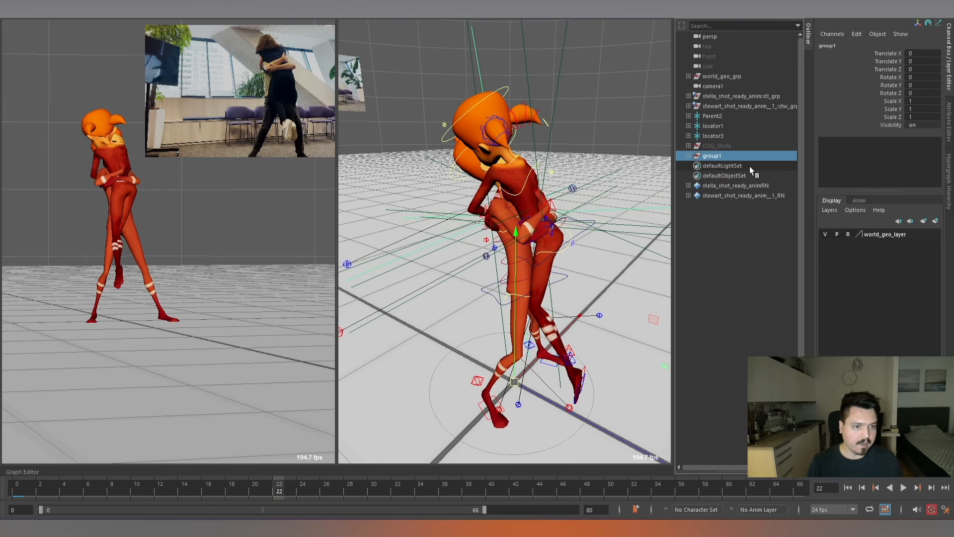
double_click(723, 155)
type("Le")
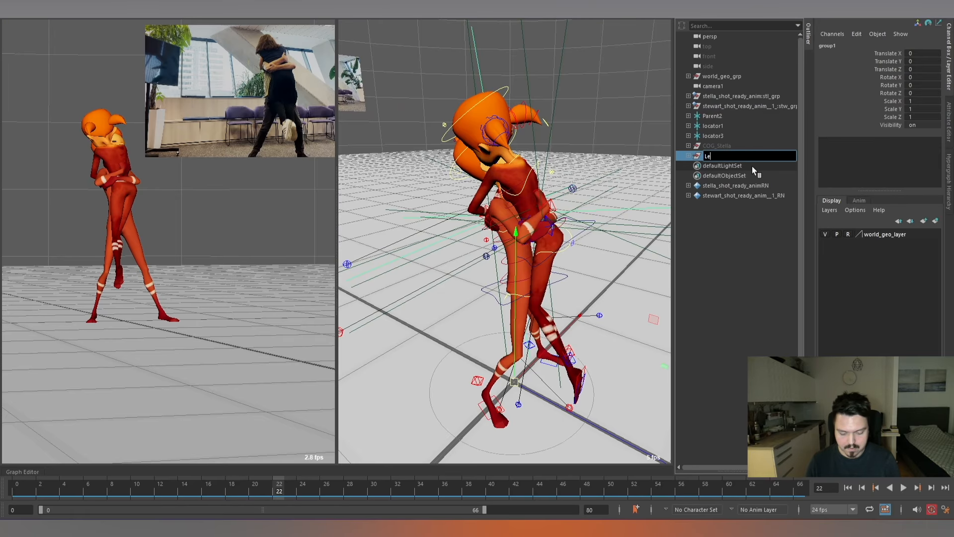
type("ftHand_Stella")
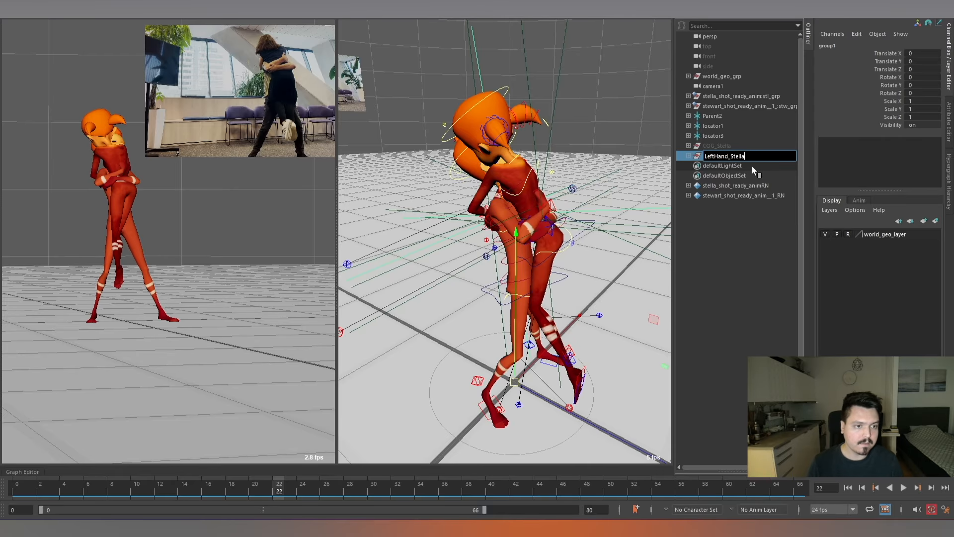
key("Return")
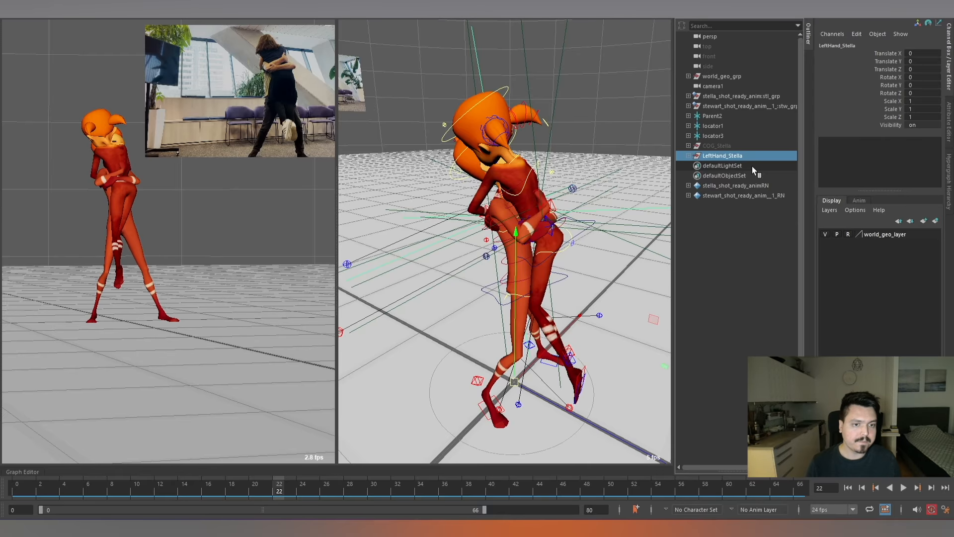
left_click(585, 245)
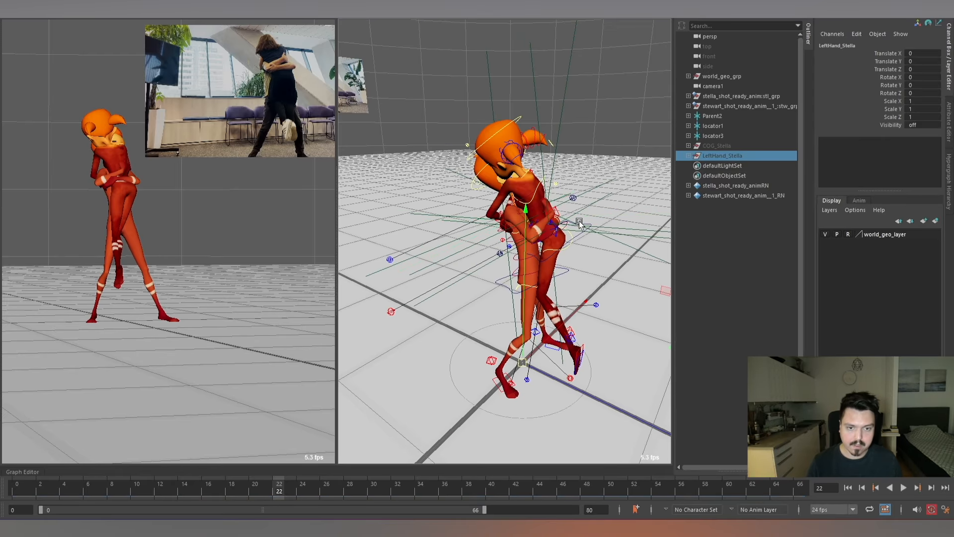
Group the Parent2 locator under the name RightHand_Stella and hide the group.
left_click(714, 116)
left_click_drag(556, 234, 590, 207, "alt")
right_click_drag(562, 214, 577, 229, "alt")
left_click_drag(576, 226, 563, 226, "alt")
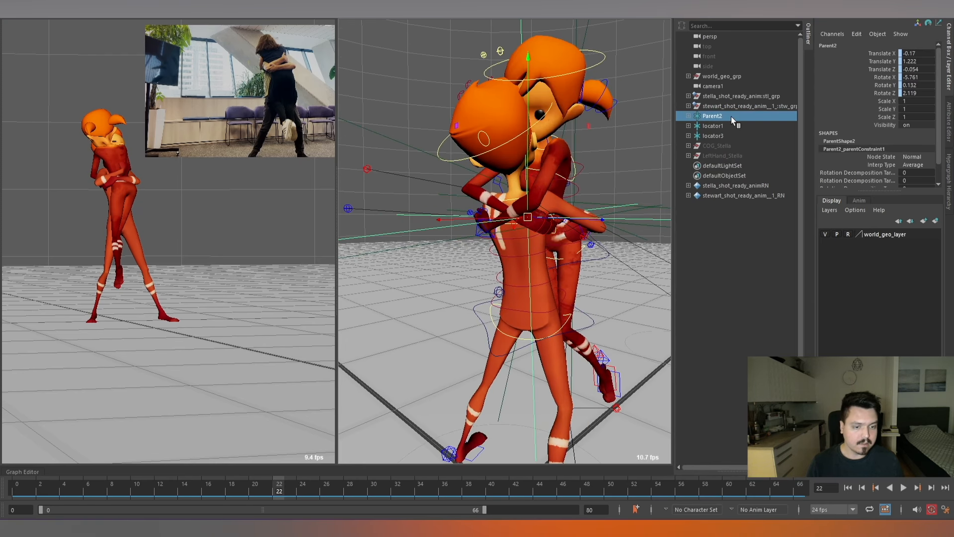
key("ctrl+g")
double_click(715, 157)
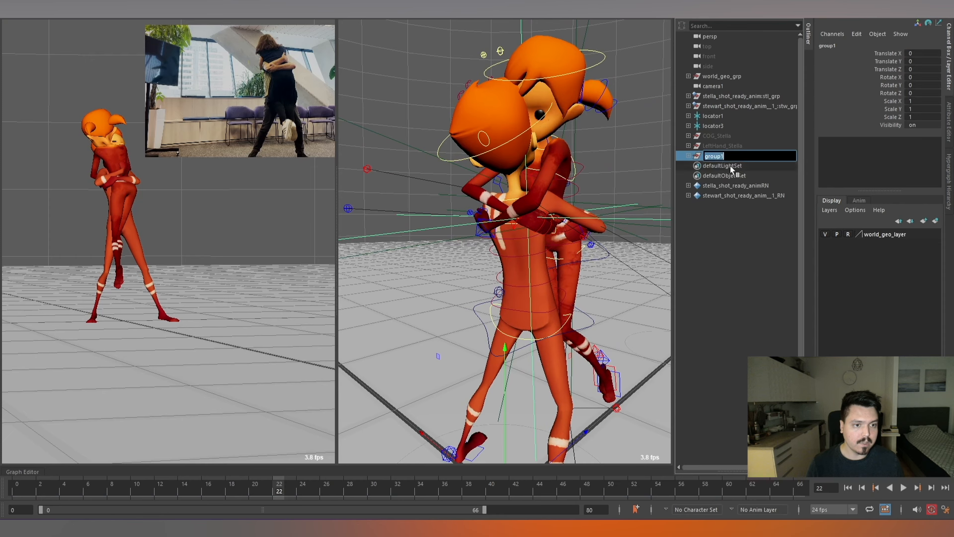
type("RightHand")
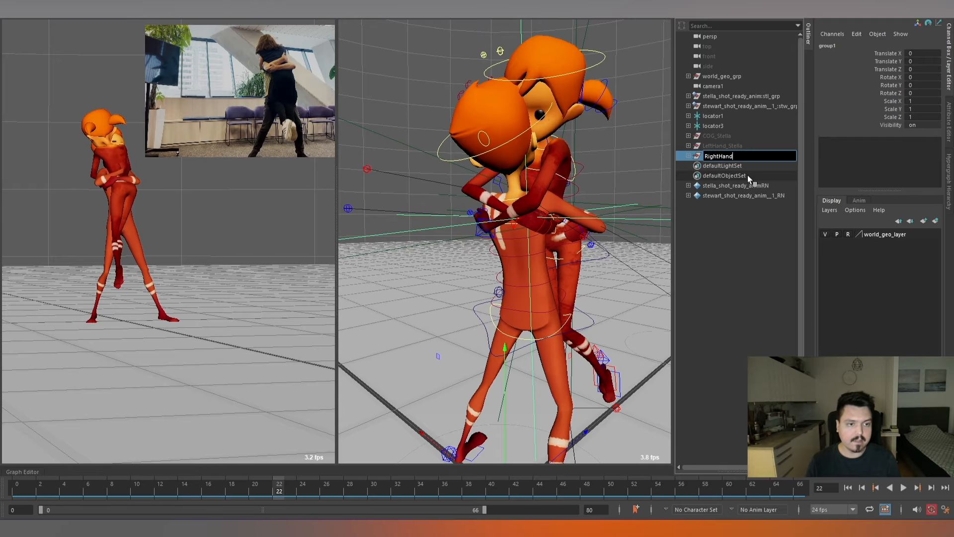
type("_Stella")
key("Return")
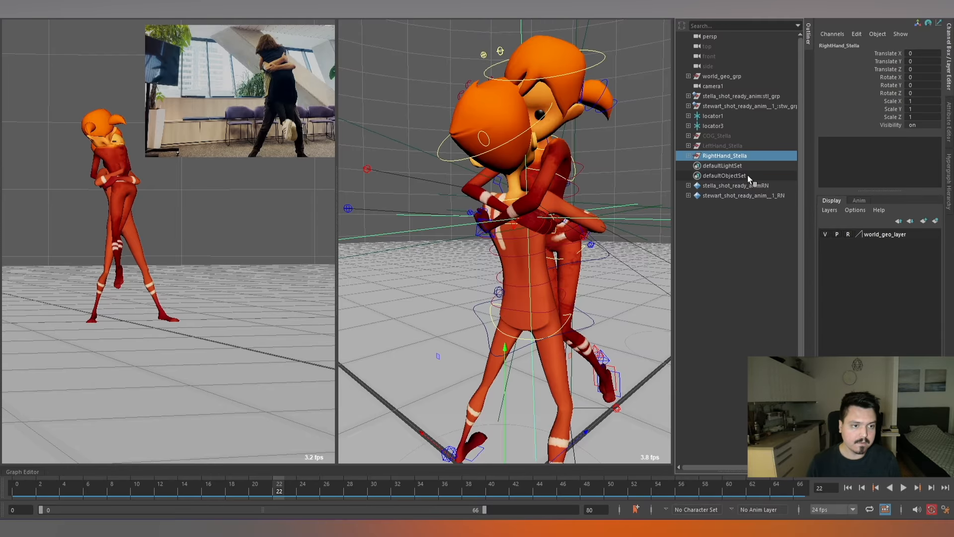
key("h")
Group locator1 under the name LeftHand_Stewart, hide the group, and clear the selection.
right_click_drag(577, 247, 544, 236, "alt")
left_click_drag(581, 226, 529, 237, "alt")
right_click_drag(529, 237, 564, 201, "alt")
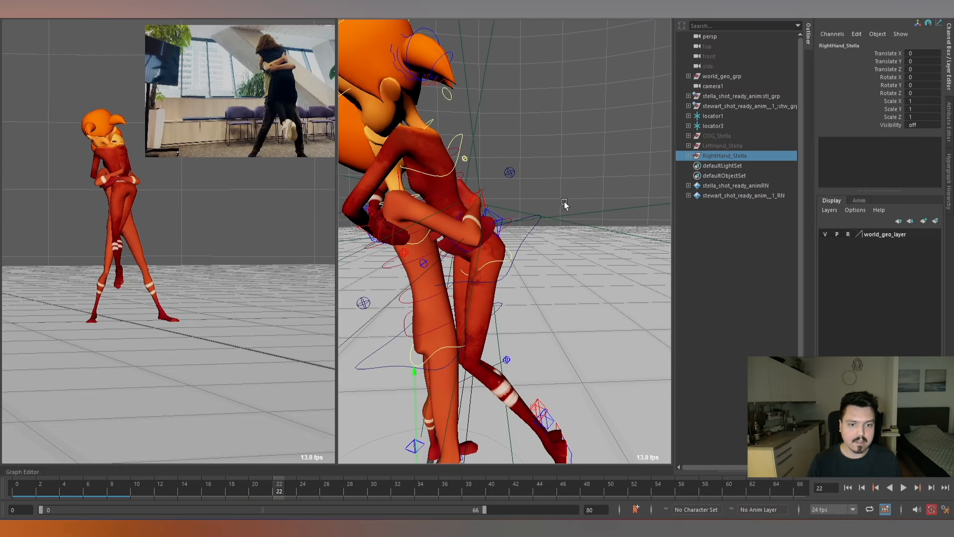
left_click(719, 114)
left_click_drag(565, 228, 578, 248, "alt")
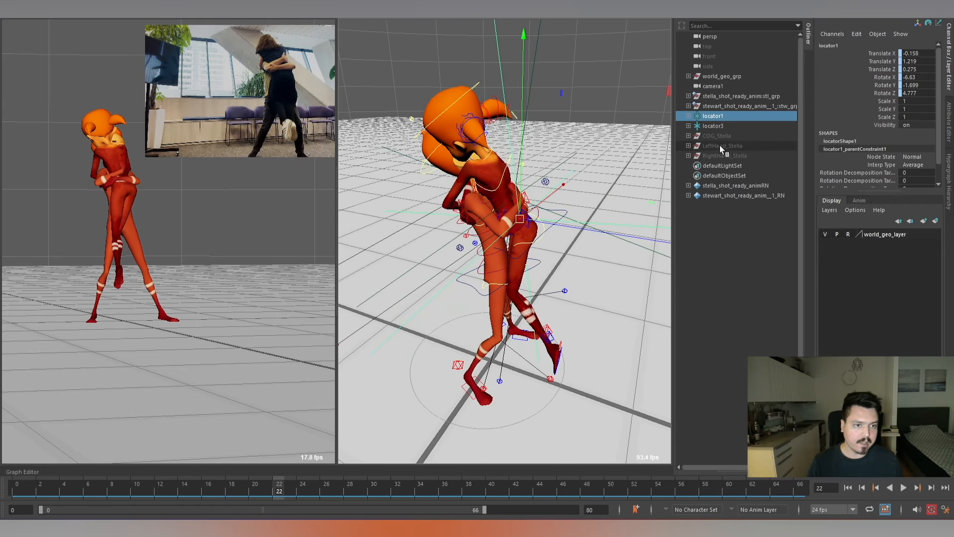
key("ctrl+g")
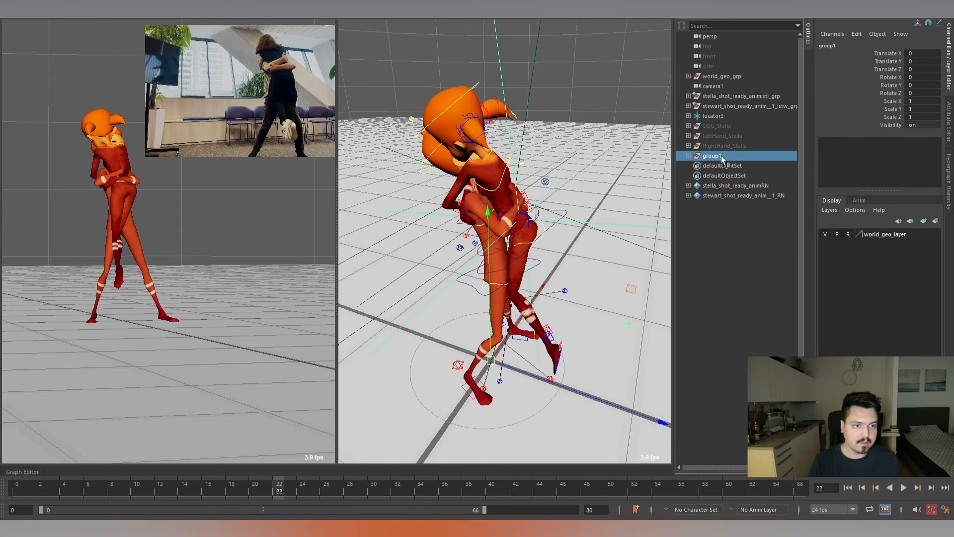
double_click(721, 156)
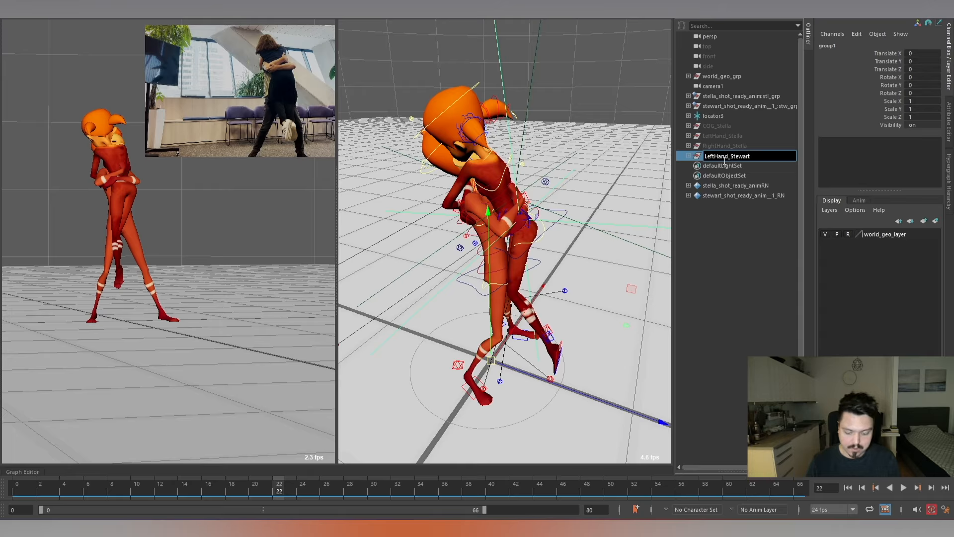
key("Return")
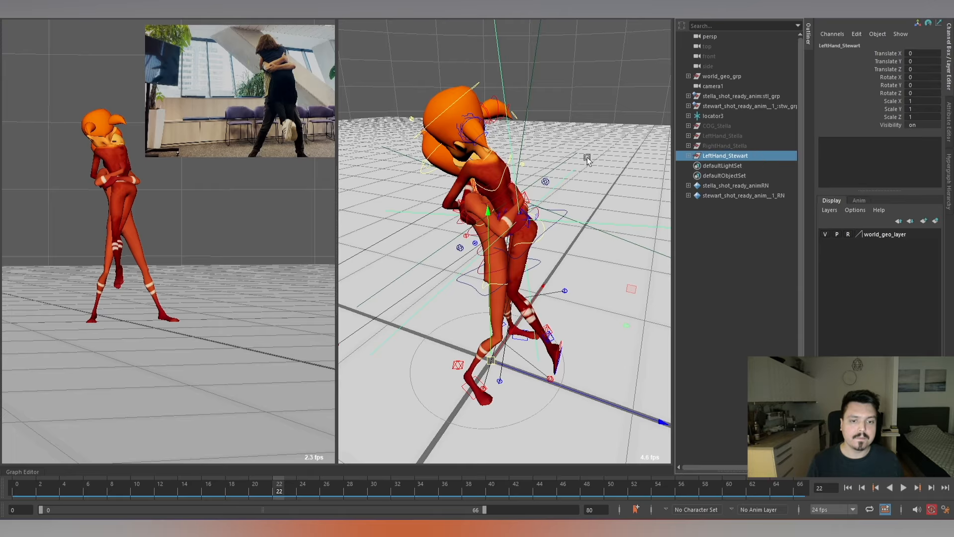
key("ctrl+h")
left_click_drag(546, 191, 527, 185, "alt")
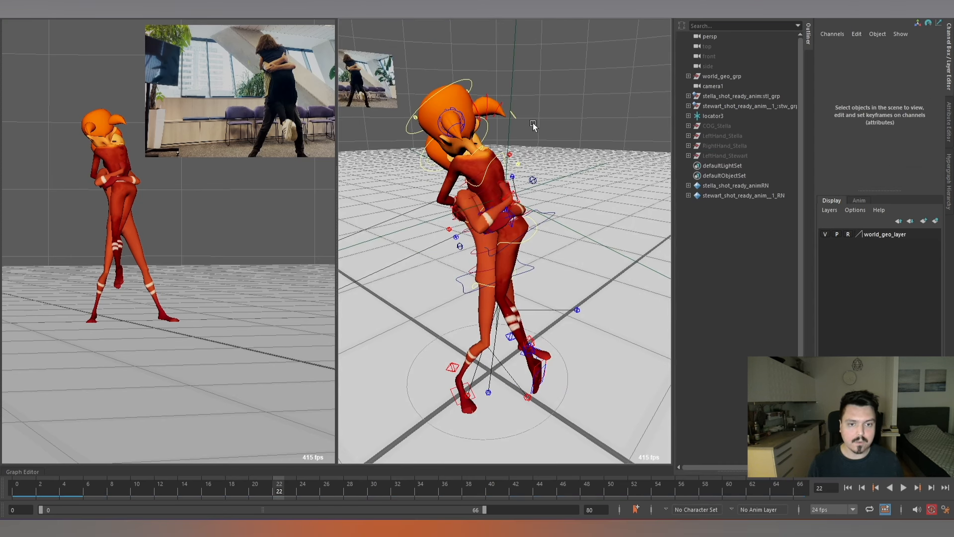
Group locator3 under the name RightHand_Stewart, hide the group, and clear the selection.
left_click(712, 115)
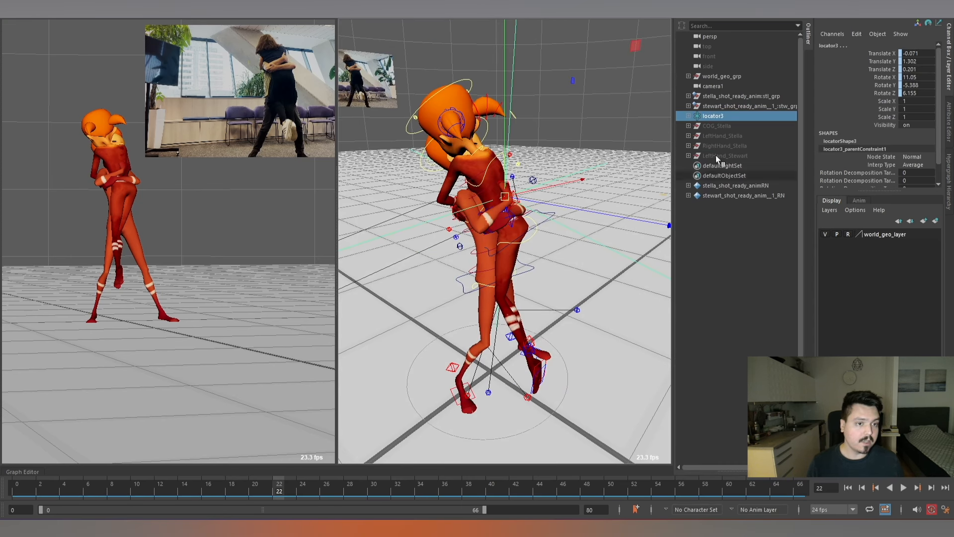
left_click(615, 133)
left_click(713, 117)
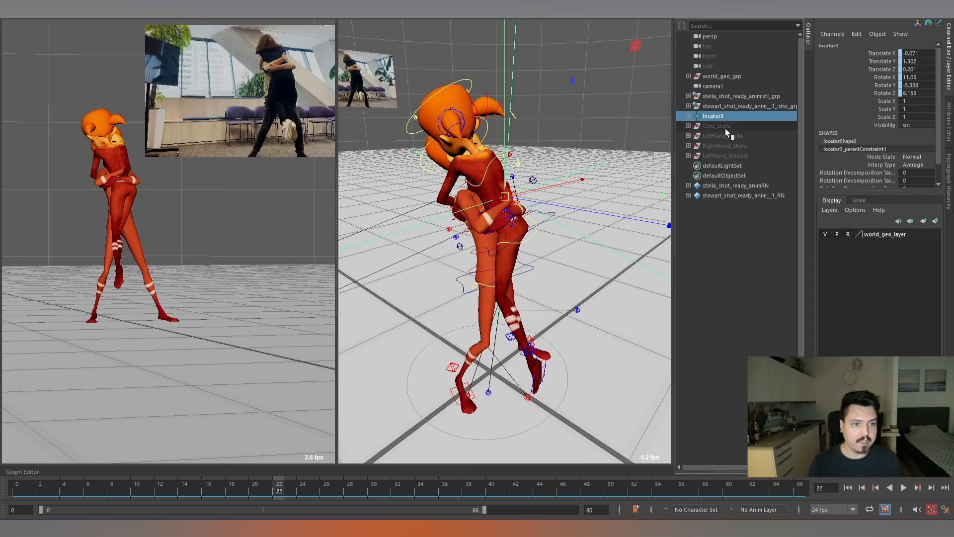
scroll(595, 131, "down", 3)
key("ctrl+g")
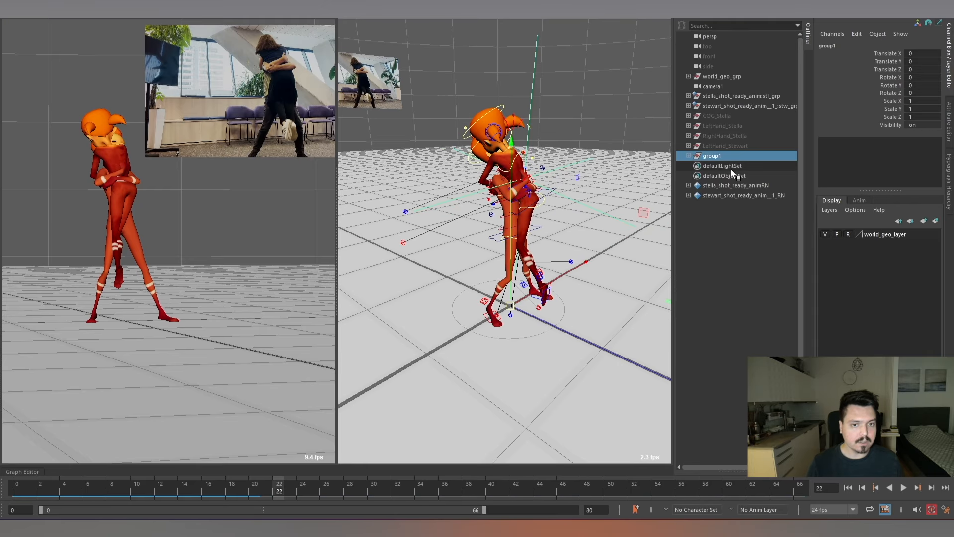
double_click(723, 155)
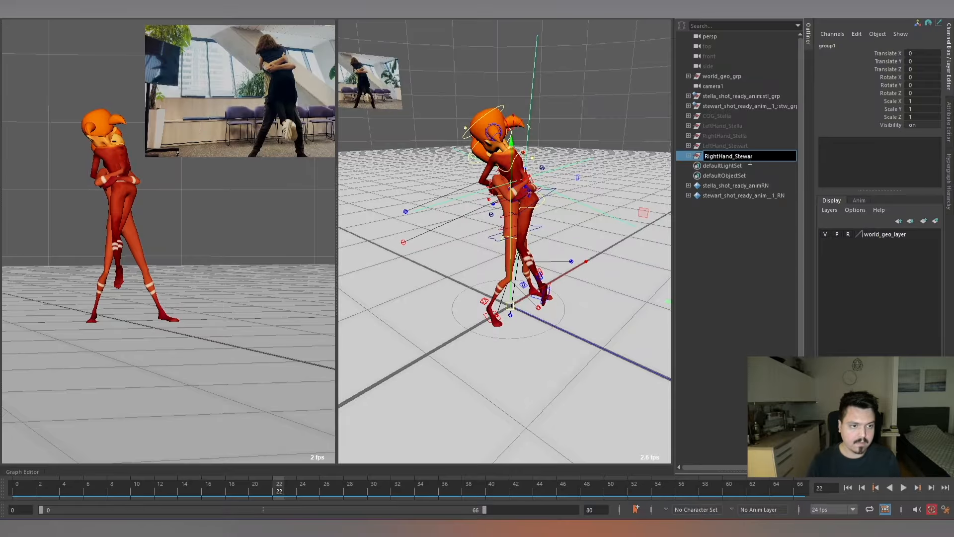
key("Return")
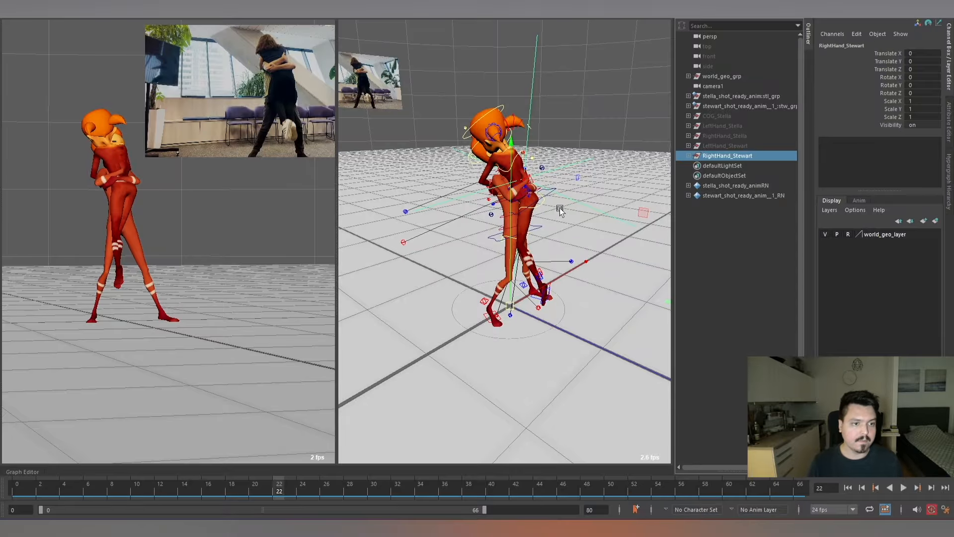
left_click(611, 189)
left_click_drag(611, 189, 552, 213, "alt")
right_click_drag(552, 214, 596, 251, "alt")
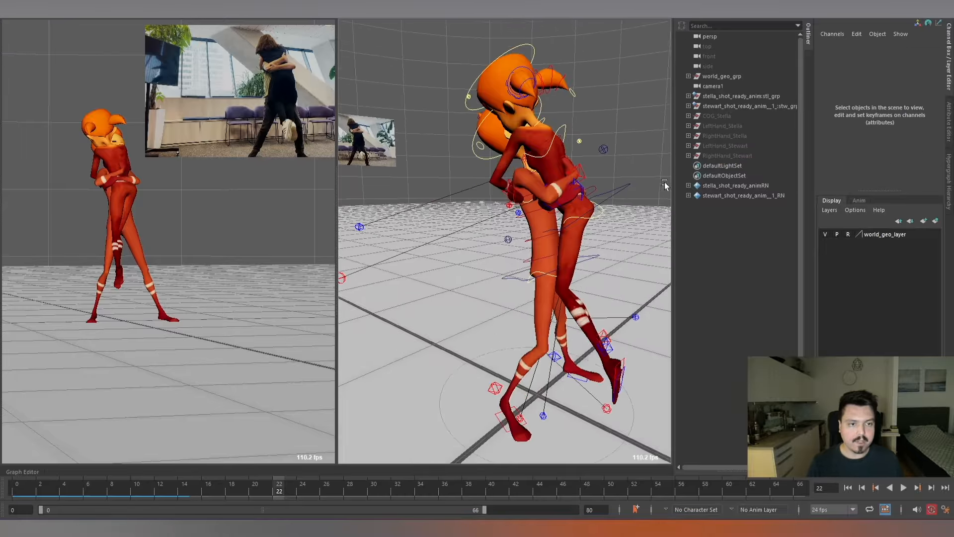
Group the five hidden constraint groups, from COG_Stella through RightHand_Stewart, under a parent group named locators.
left_click(734, 116)
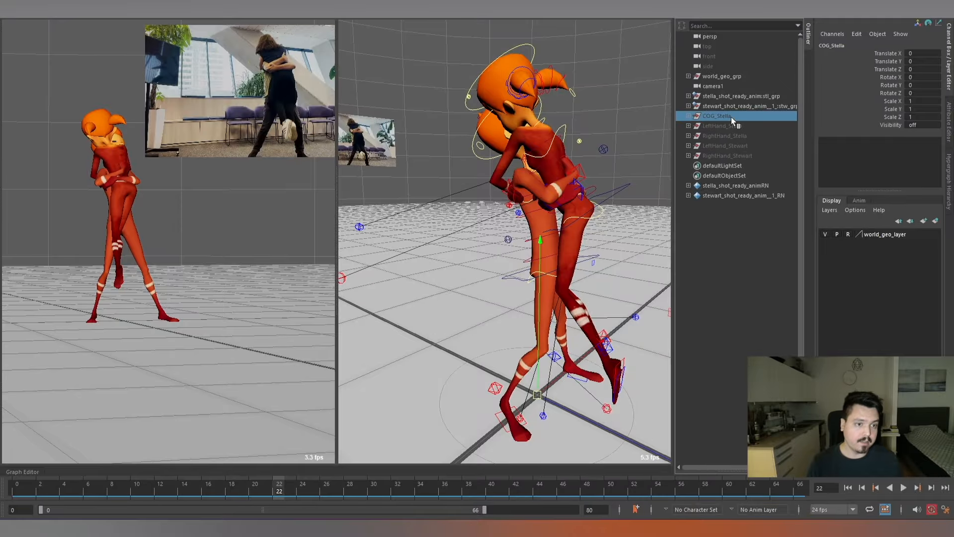
left_click(729, 158, "shift")
right_click_drag(621, 218, 584, 193, "alt")
left_click_drag(583, 193, 599, 192, "alt")
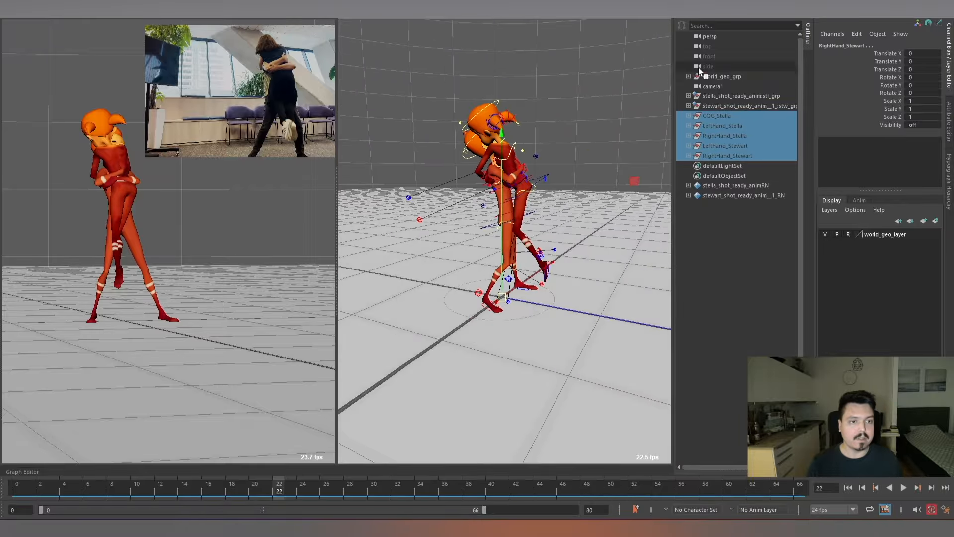
right_click_drag(601, 221, 573, 194, "alt")
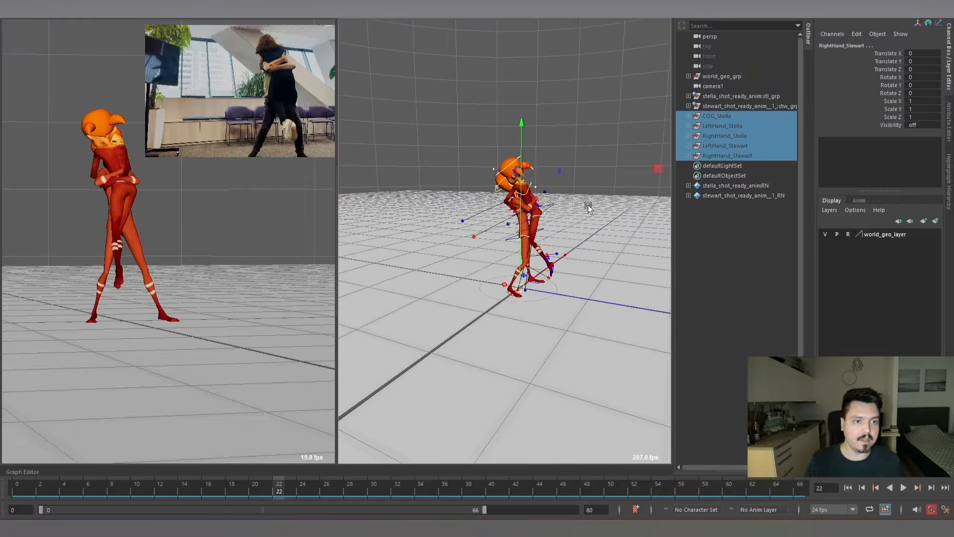
key("ctrl+g")
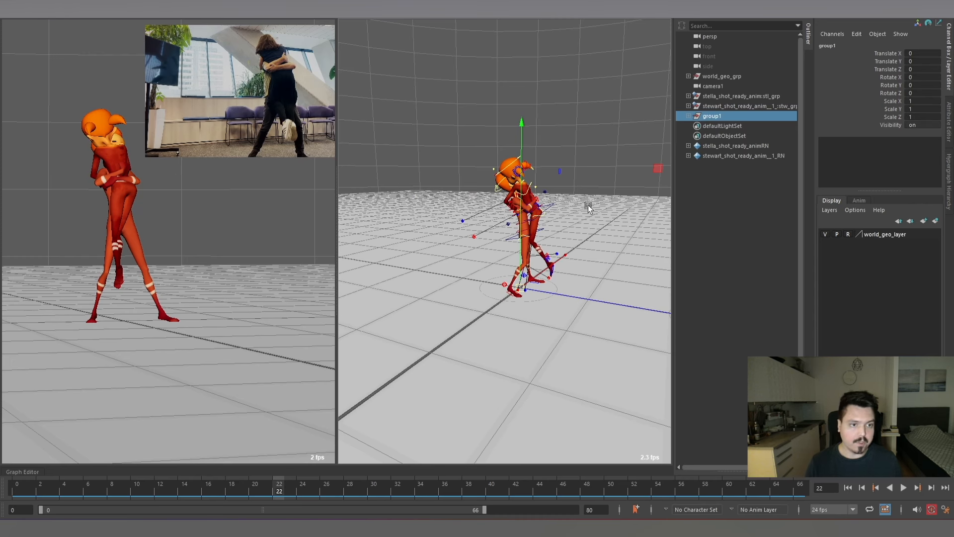
double_click(723, 114)
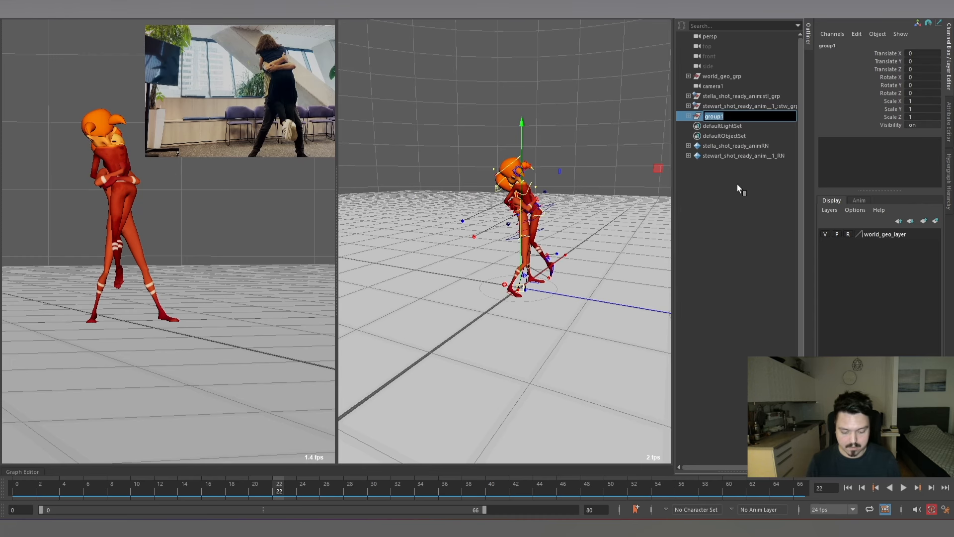
type("locators")
key("Return")
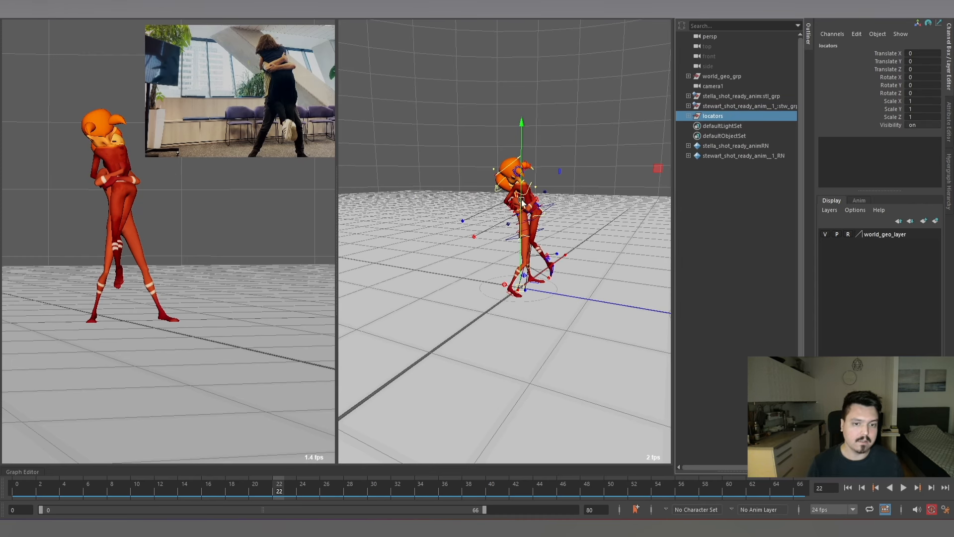
Unhide the COG_Stella group inside the locators group and play back the animation with nothing selected.
scroll(594, 213, "up", 3)
left_click(688, 116)
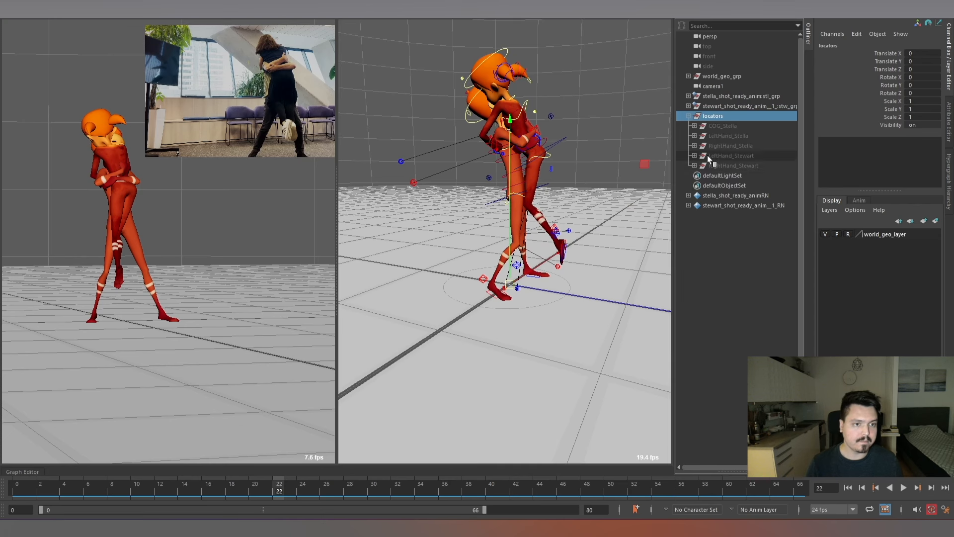
left_click(724, 125)
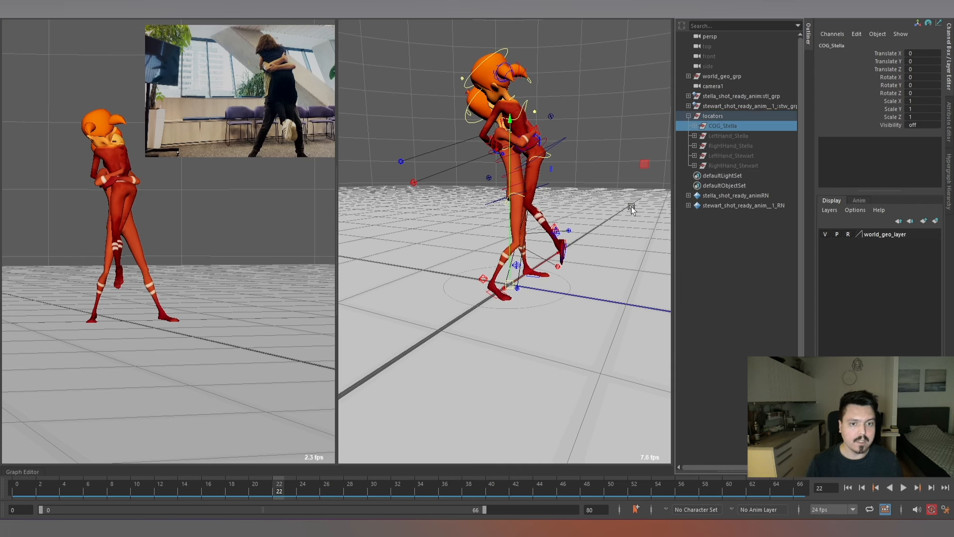
left_click(604, 164)
left_click_drag(604, 164, 541, 167, "alt")
key("alt+v")
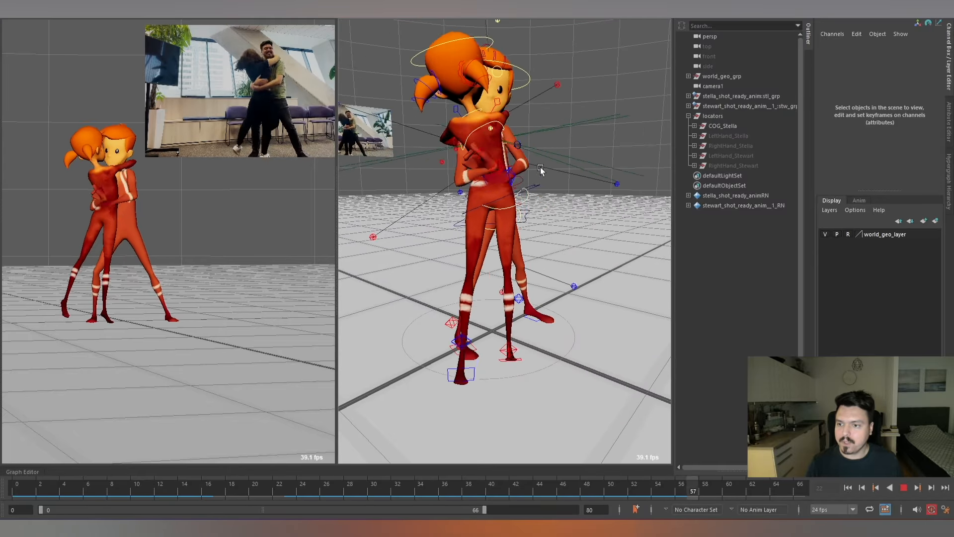
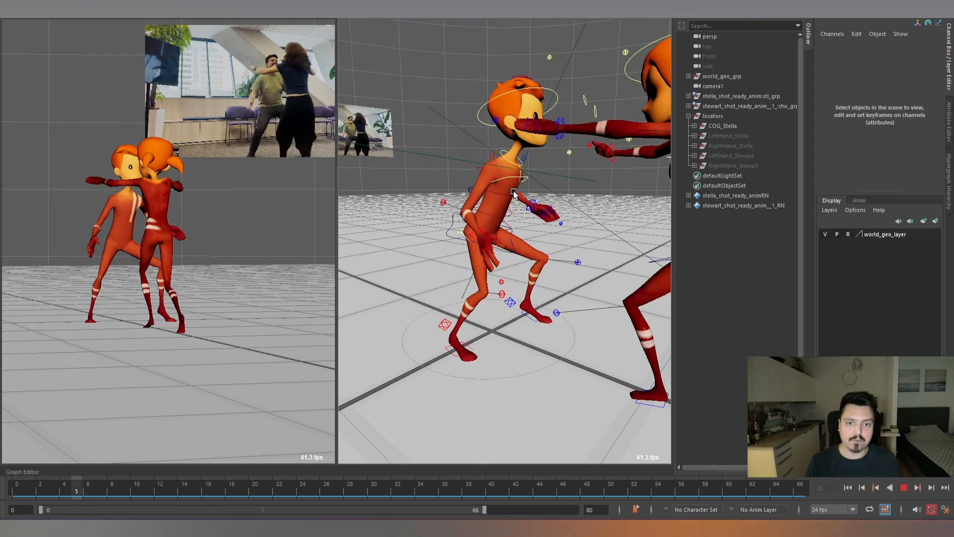
Stop playback, hide the COG_Stella group, and unhide the LeftHand_Stella group.
key("Escape")
left_click(728, 126)
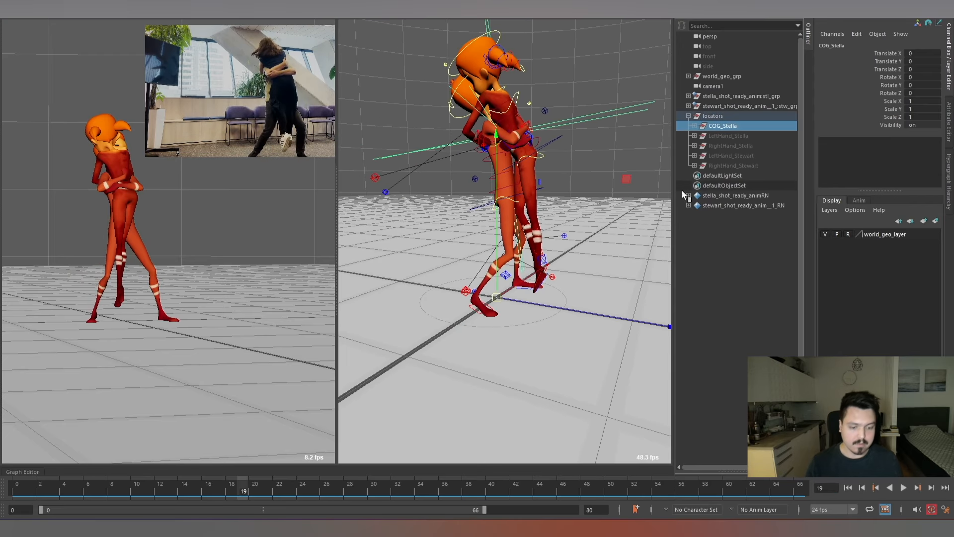
left_click(729, 135)
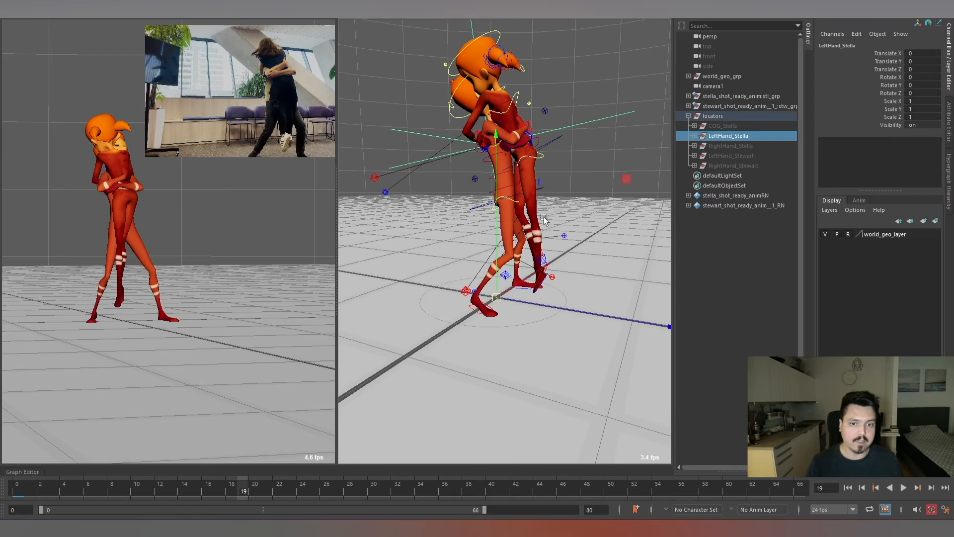
Expand LeftHand_Stella down to the Parnet1 locator's contents and select its Child1 locator.
scroll(560, 193, "down", 4)
left_click_drag(560, 194, 596, 211, "alt")
scroll(594, 215, "up", 5)
scroll(591, 189, "down", 3)
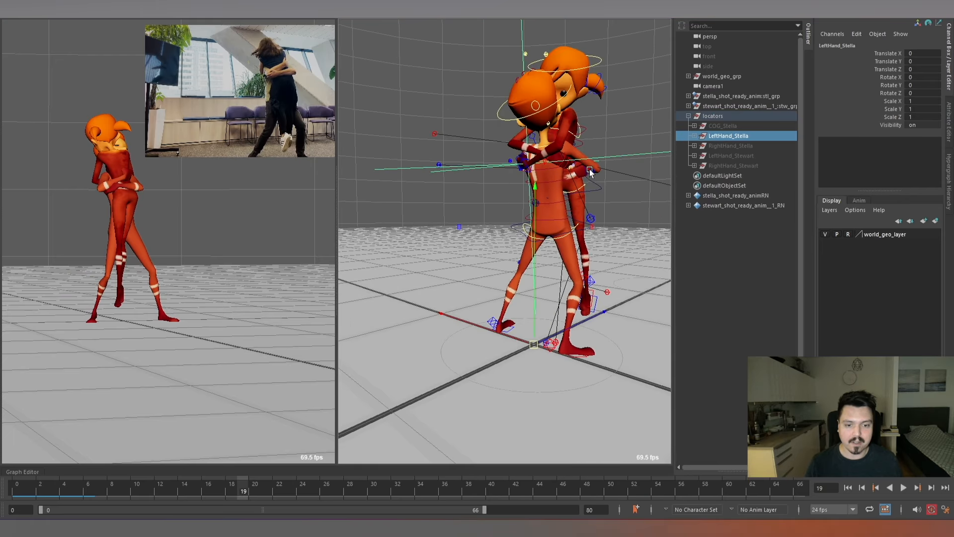
left_click_drag(590, 170, 583, 201, "alt")
left_click(583, 201)
scroll(593, 213, "up", 5)
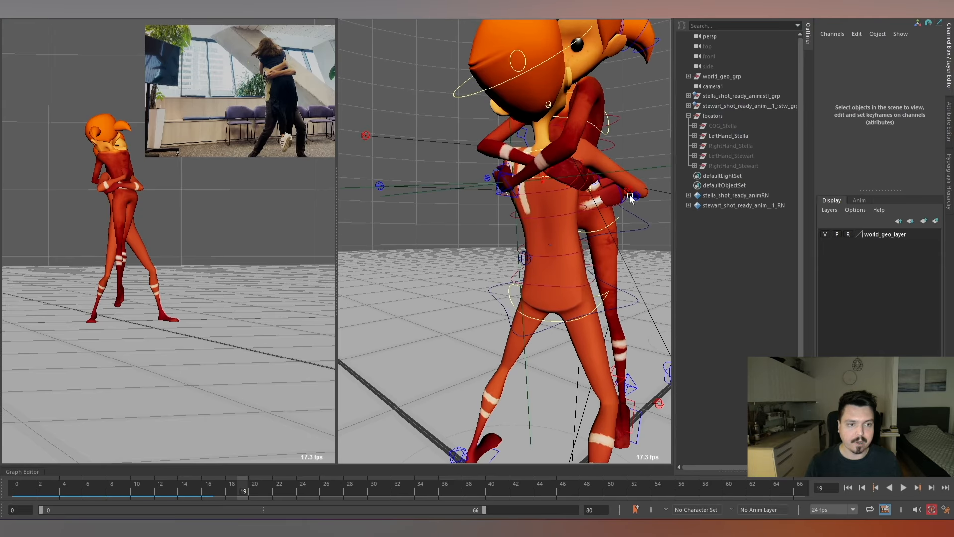
left_click(694, 135)
left_click(724, 146)
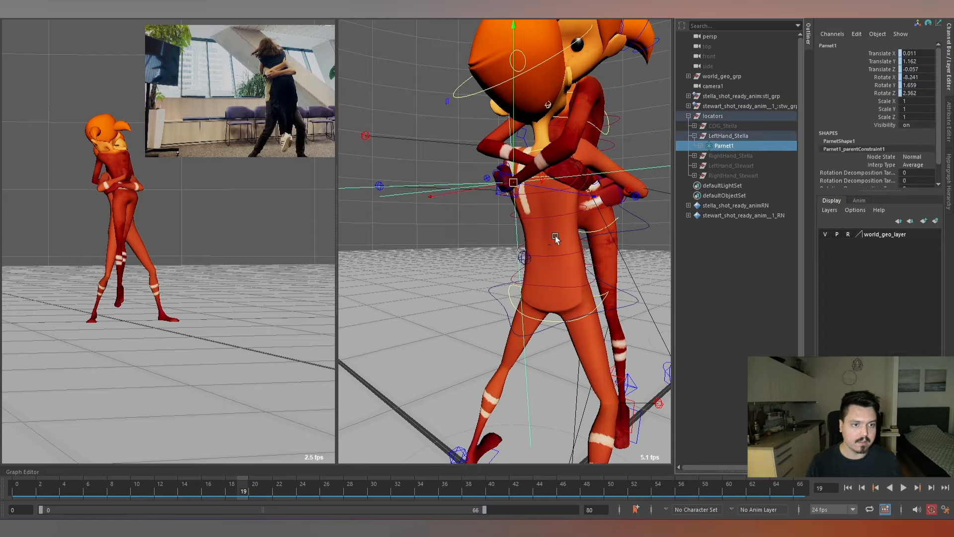
scroll(555, 235, "down", 4)
left_click(700, 146)
left_click(730, 156)
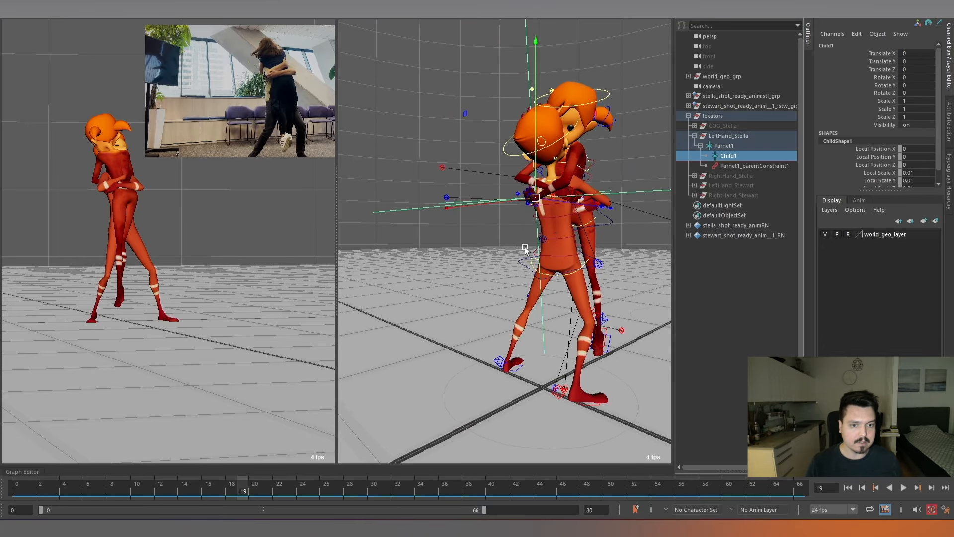
Key the Child1 locator of LeftHand_Stella in its default position at frame 14.
scroll(581, 225, "up", 4)
left_click_drag(633, 227, 616, 229, "alt")
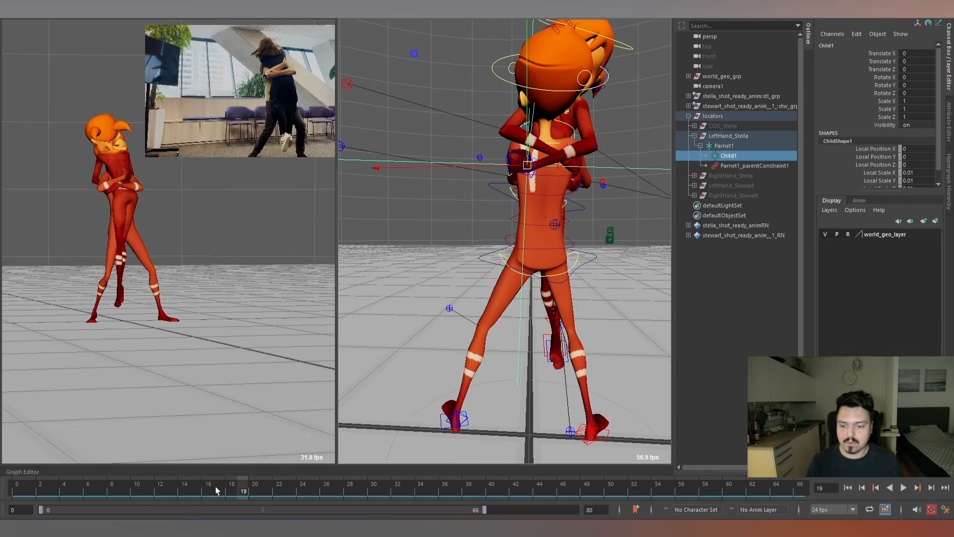
left_click_drag(215, 491, 183, 487)
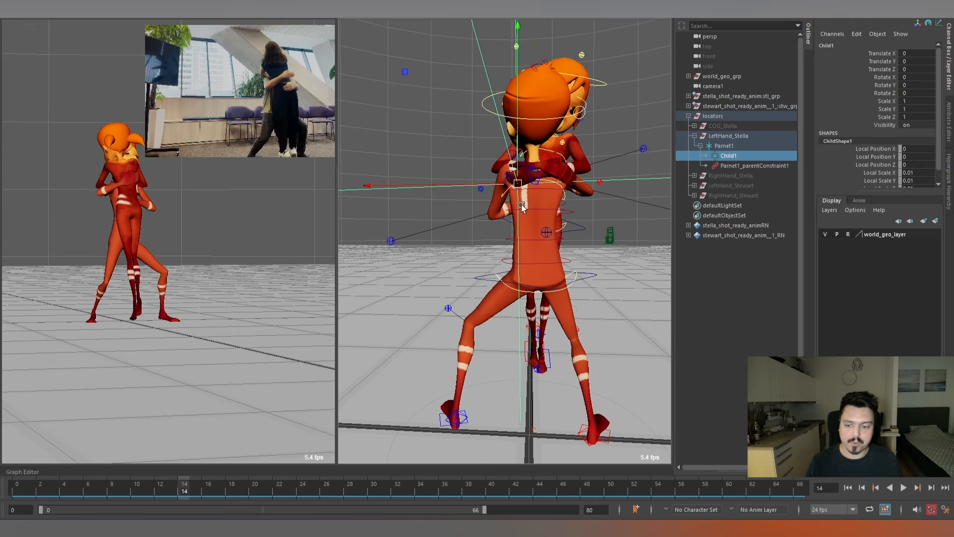
key("alt+period")
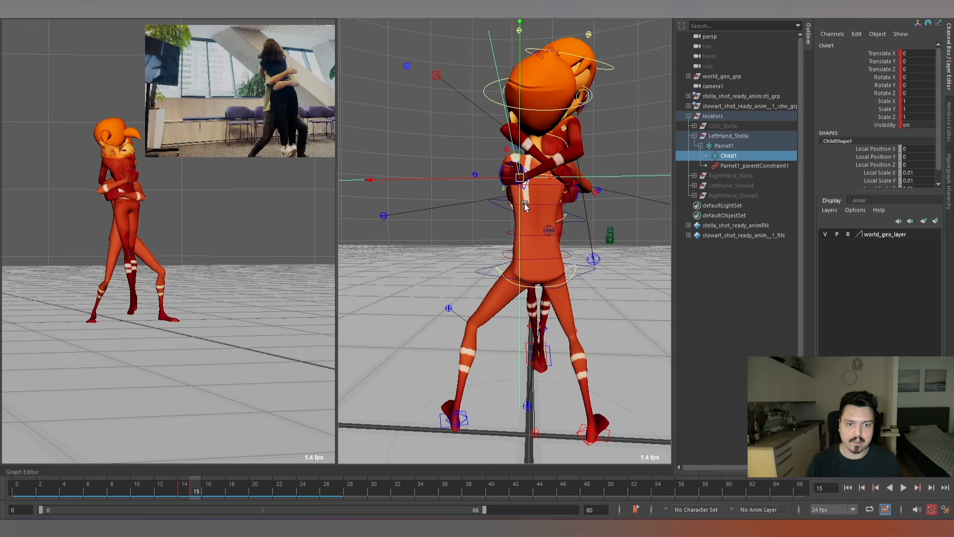
Try to shift the Child1 locator to about -0.038, 0.009, 0.001 and compare frames 14 to 16.
left_click_drag(520, 180, 493, 170)
right_click_drag(492, 169, 543, 183, "alt")
key("alt+comma")
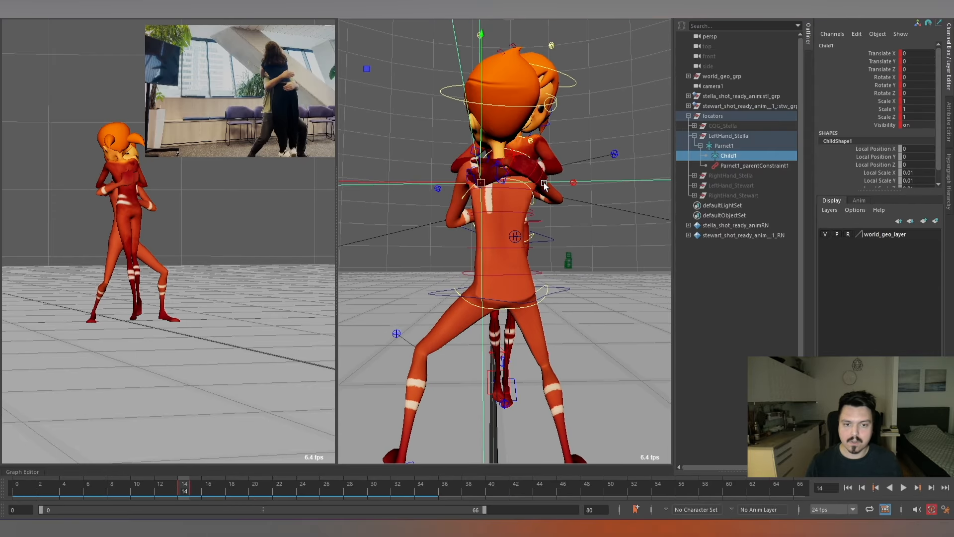
key("alt+period")
key("alt+period")
key("alt+comma")
key("alt+period")
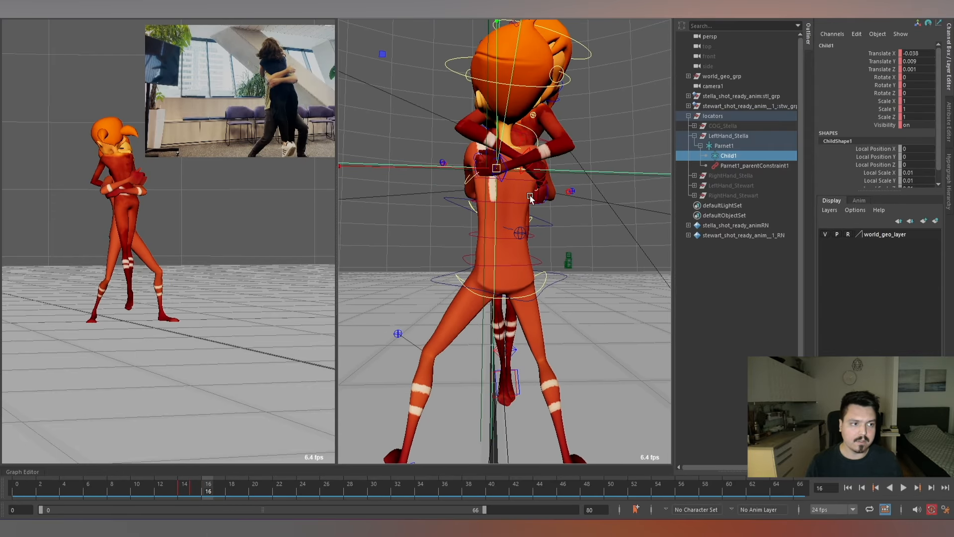
left_click_drag(496, 168, 499, 169)
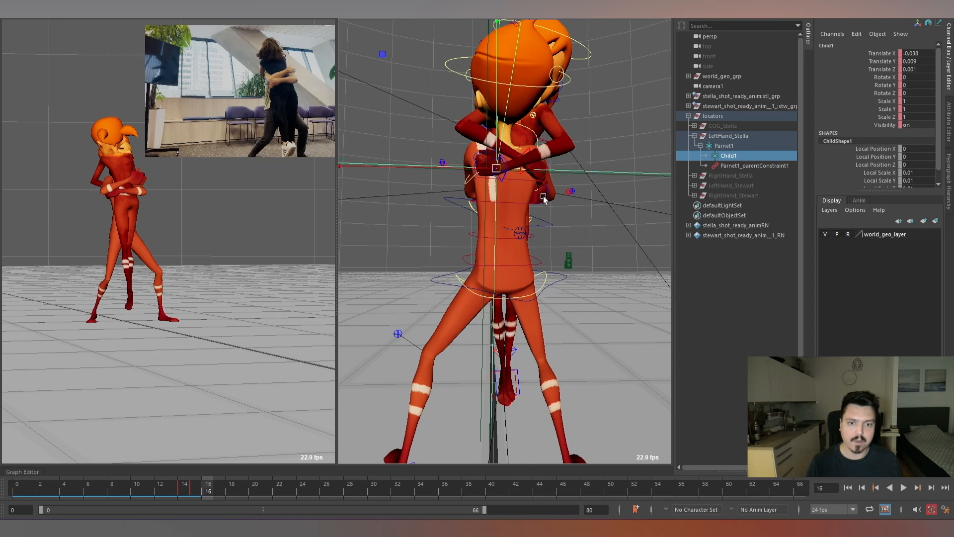
right_click_drag(544, 195, 557, 141, "alt")
key("alt+comma")
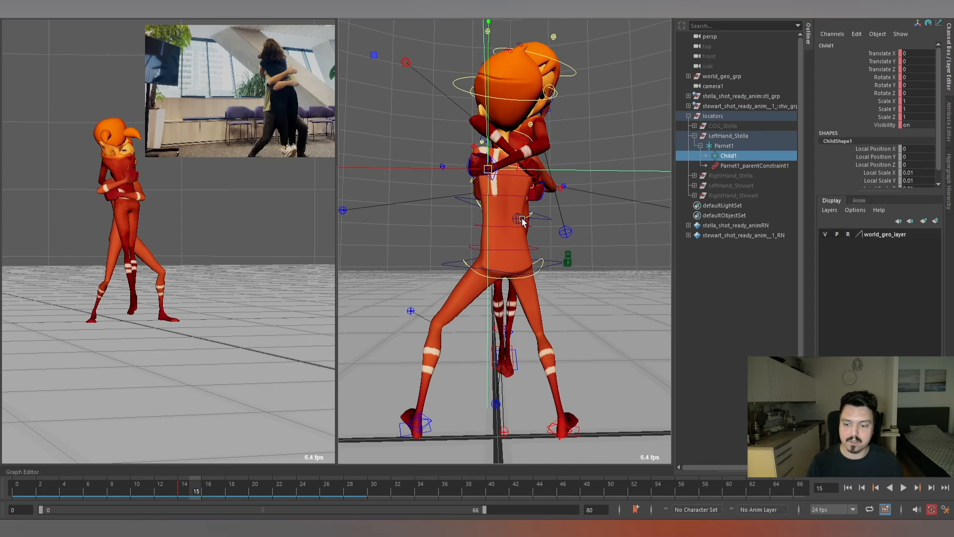
At frame 16, offset Child1 to about Translate -0.017, -0.002, -0.001 and Rotate 7.727, 10.138, -3.328.
key("alt+period")
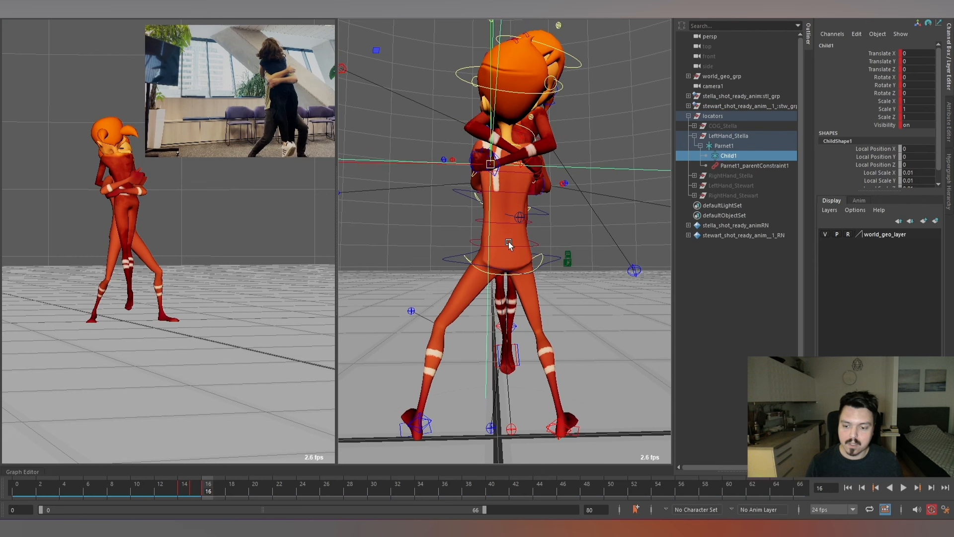
left_click_drag(490, 165, 502, 164)
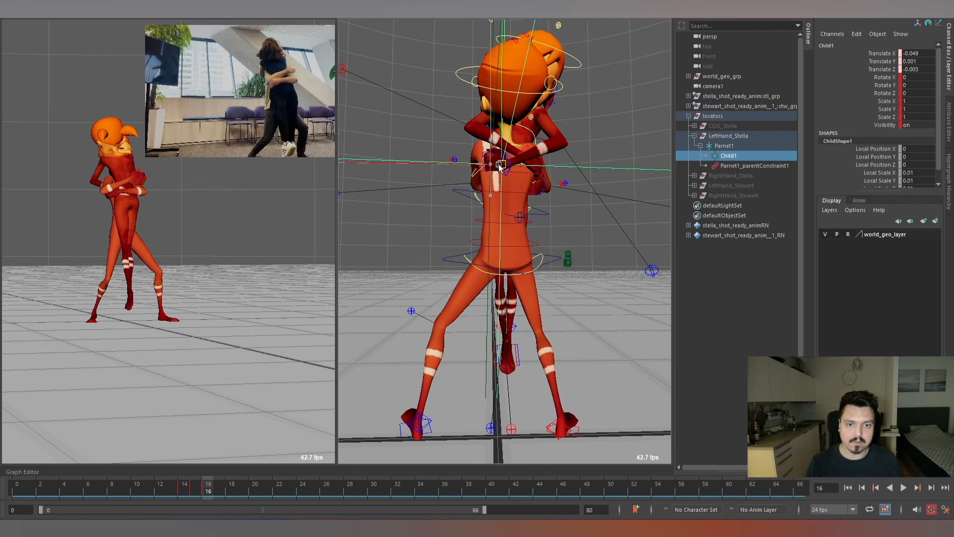
key("e")
mouse_move(566, 168)
left_mouse_down()
mouse_move(603, 140)
mouse_move(577, 167)
left_mouse_up()
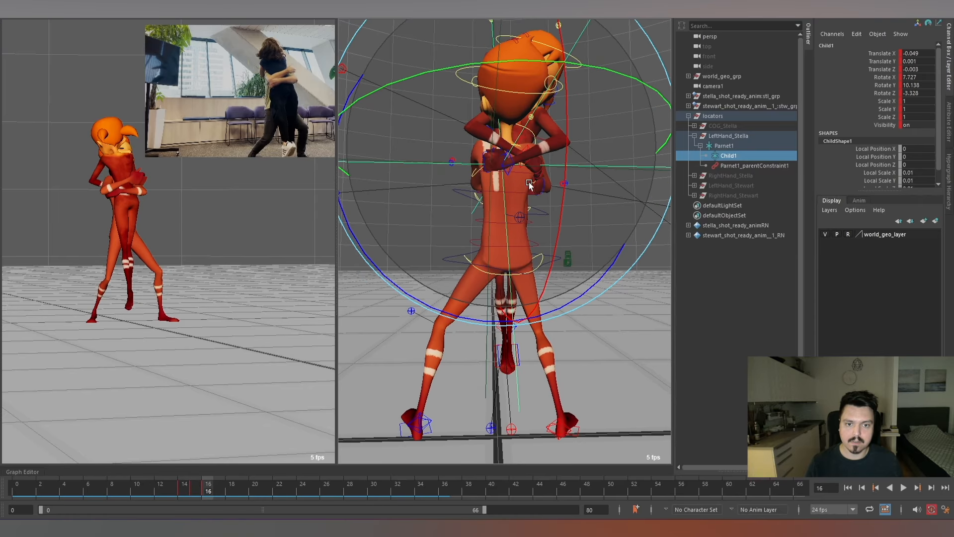
key("w")
left_click_drag(494, 166, 495, 170)
Step back and forth through the frames around 14 to 17 and play back the animation to check the hand contact.
key("alt+comma")
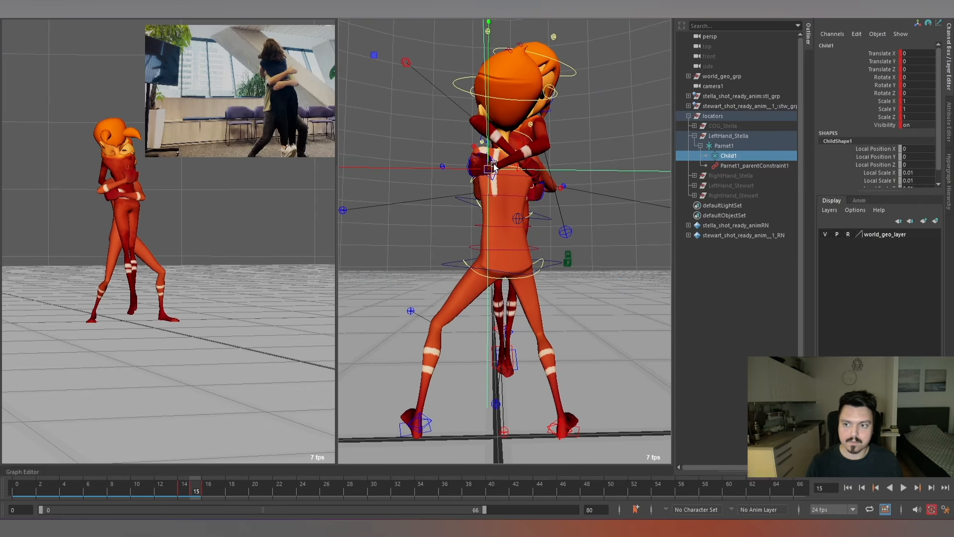
key("alt+period")
key("alt+period")
key("alt+comma")
key("alt+comma")
key("alt+period")
key("alt+period")
key("alt+period")
key("alt+period")
key("alt+period")
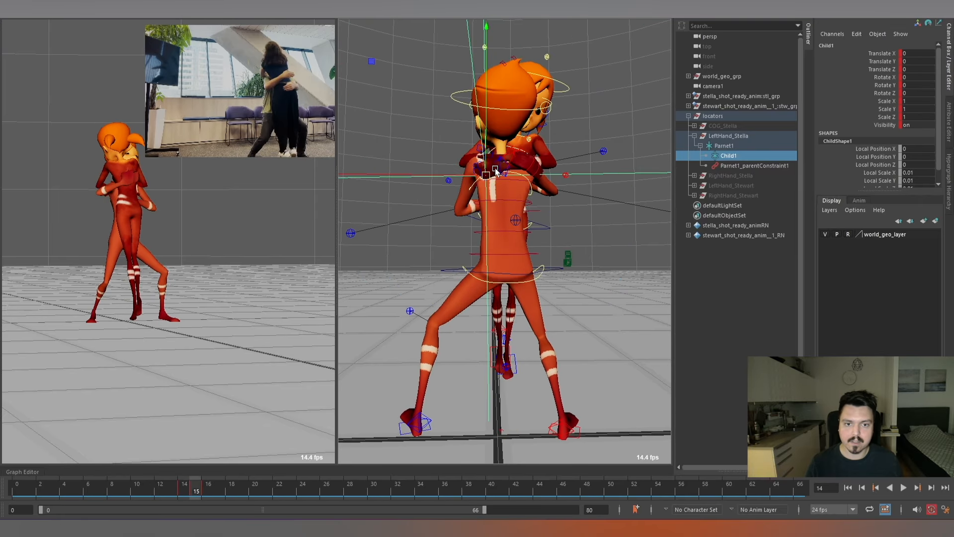
key("alt+v")
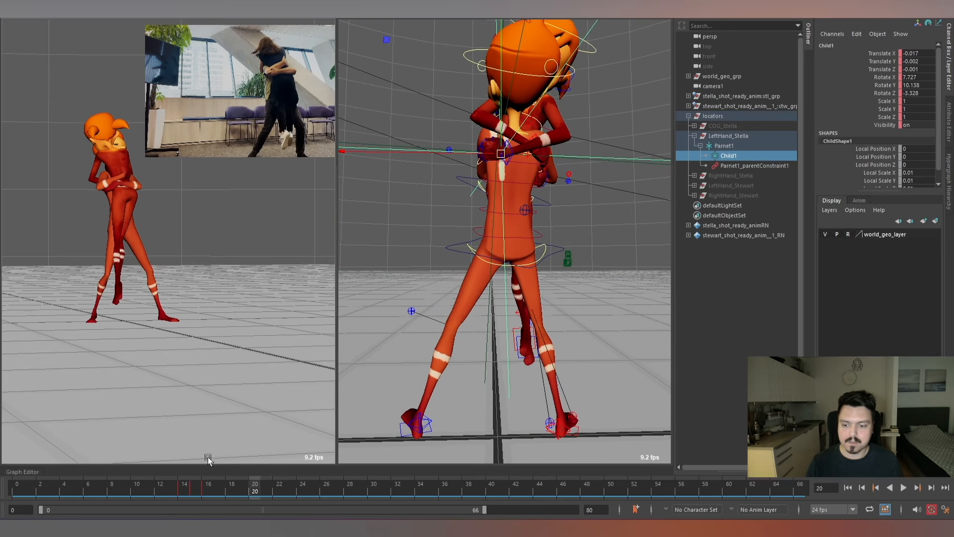
At frame 17, offset Child1 to about Translate -0.02, -0.01, -0.018 and Rotate 4.822, 19.321, -7.151, comparing neighbouring frames.
left_click_drag(269, 479, 223, 481)
key("f")
left_click_drag(520, 173, 492, 208, "alt")
right_click_drag(492, 208, 529, 321, "alt")
middle_click_drag(529, 321, 507, 194, "alt")
mouse_move(507, 192)
left_mouse_down("alt")
mouse_move(526, 195)
mouse_move(496, 206)
left_mouse_up("alt")
key("e")
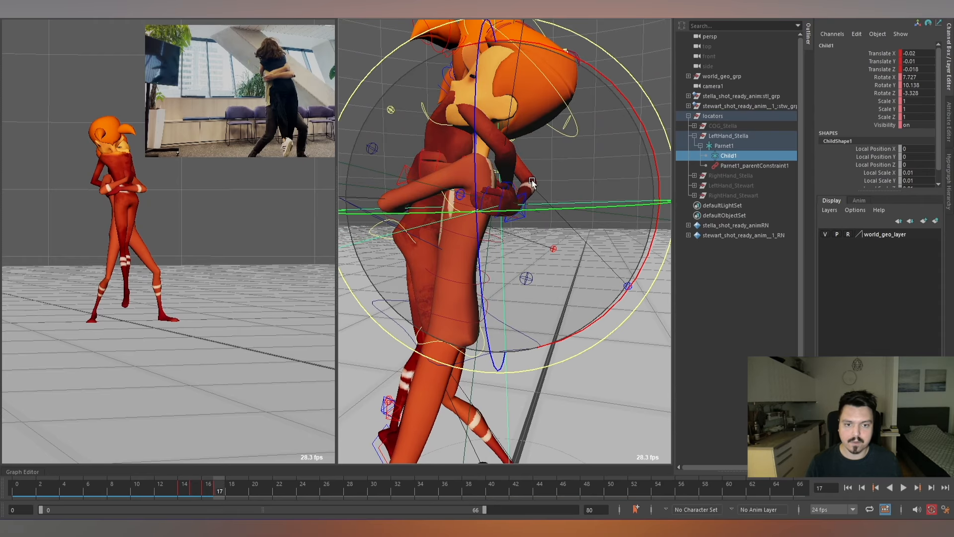
left_click_drag(531, 180, 586, 210)
key("alt+comma")
key("alt+comma")
key("alt+period")
key("alt+period")
key("alt+period")
key("alt+period")
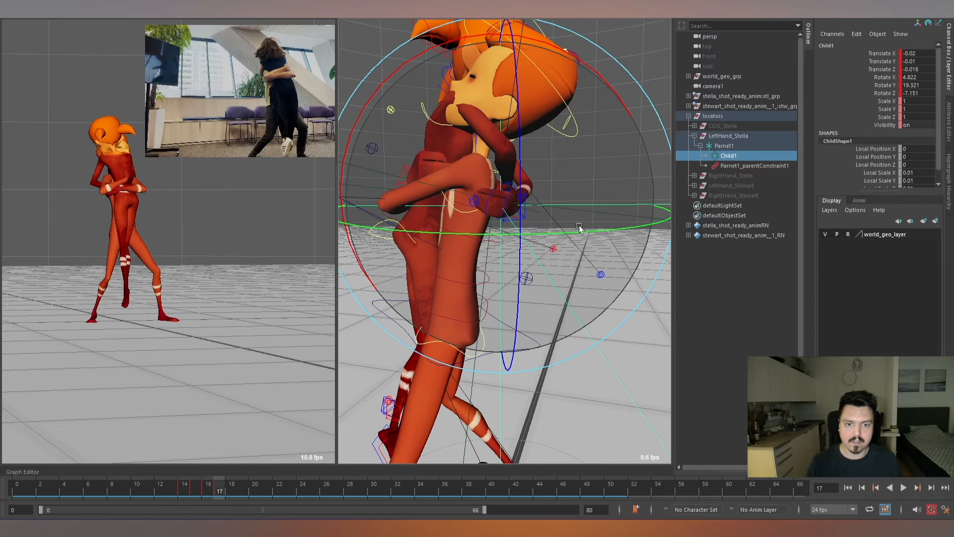
Adjust the Child1 locator's offset at frame 19 and key it at frame 24.
scroll(546, 245, "down", 2)
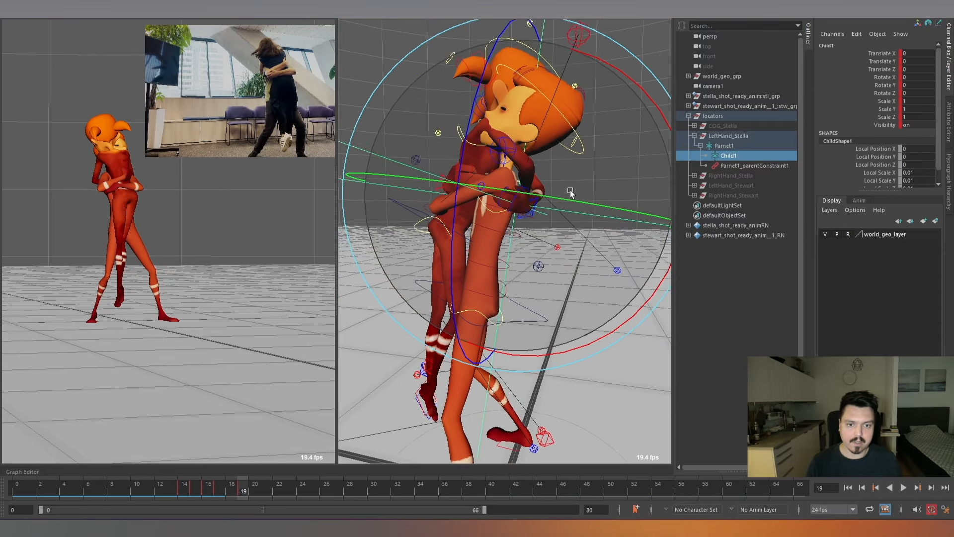
key("w")
left_click_drag(514, 199, 595, 196)
key("e")
key("alt+period")
key("alt+period")
key("alt+period")
key("alt+period")
key("alt+period")
Ease Child1's offset at frame 17 to Translate -0.013, -0.003, 0 and Rotate 6.329, 10.278, -2.081, and play back the animation.
key("alt+v")
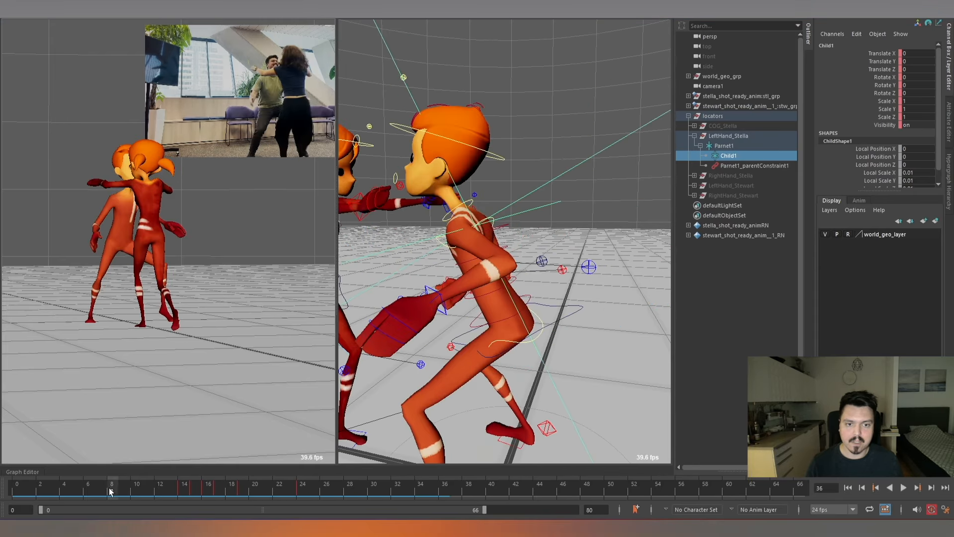
left_click_drag(175, 491, 221, 492)
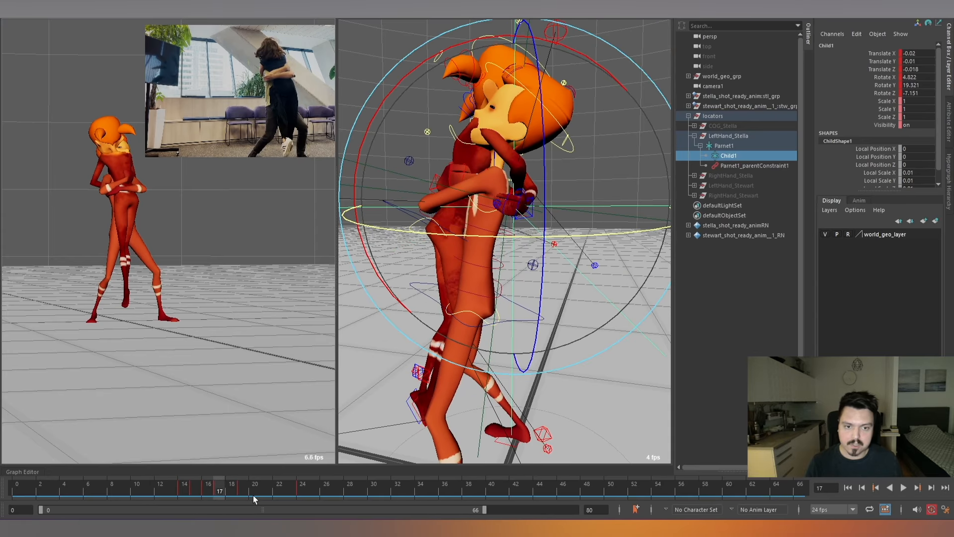
key("alt+v")
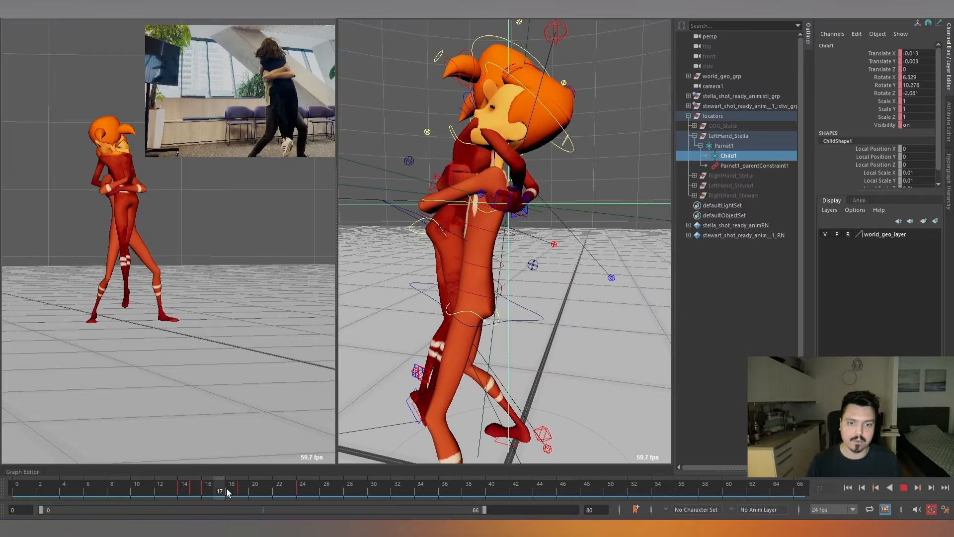
At frame 36, set Child1 to about Rotate Z -8.952 and Translate 0.001, -0.007, -0.003 to fit Stella's hand on Stewart's back.
left_click_drag(227, 489, 445, 484)
left_click_drag(596, 288, 534, 216, "alt")
left_click_drag(363, 37, 360, 82)
key("w")
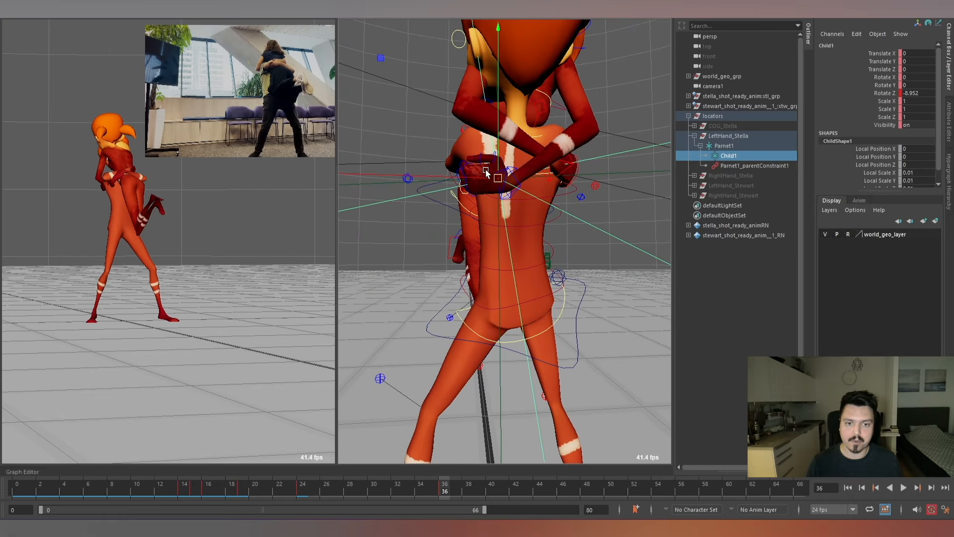
left_click_drag(499, 132, 481, 342)
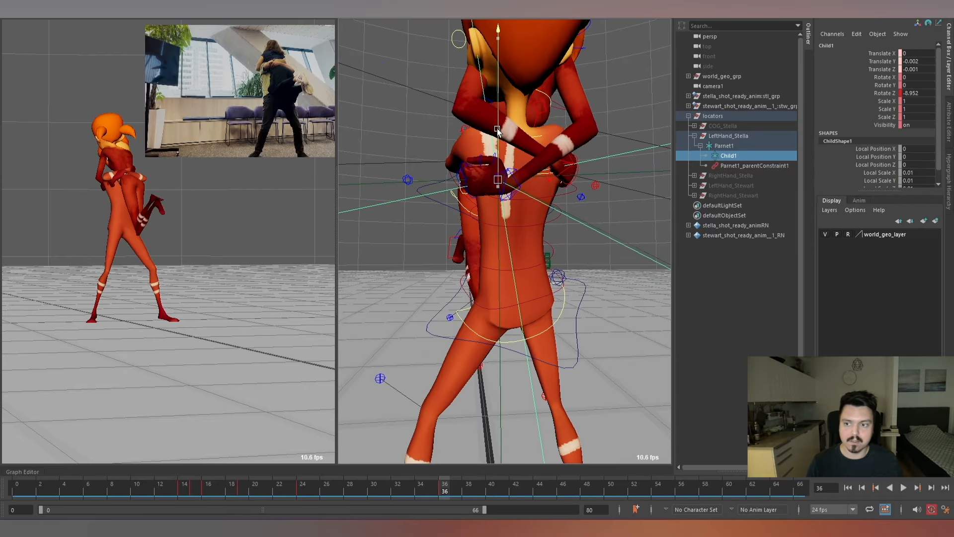
left_click_drag(562, 210, 517, 297, "alt")
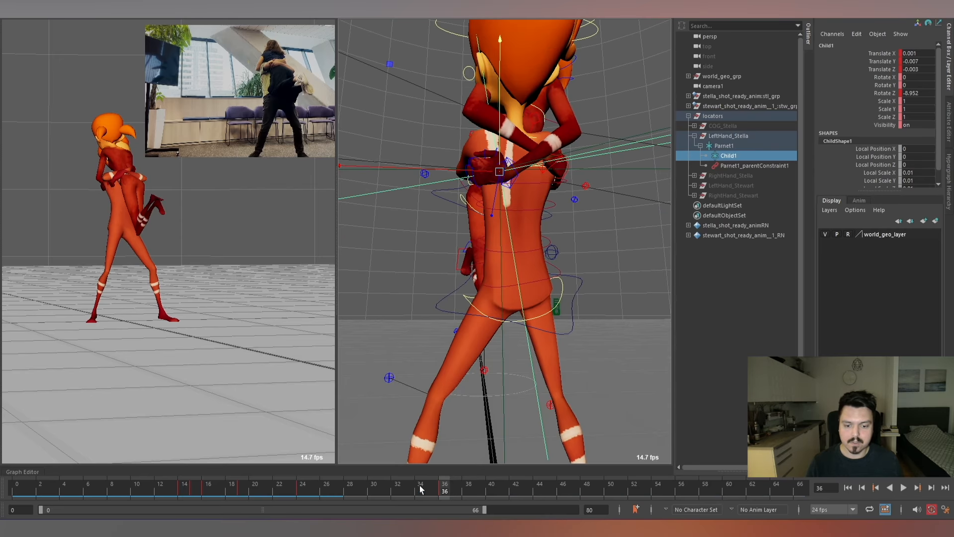
Key Child1 at frame 33 and rotate it to about Rotate Z -10.148 at frame 38.
left_click_drag(422, 488, 302, 495)
mouse_move(414, 491)
left_mouse_down()
mouse_move(297, 497)
mouse_move(467, 490)
left_mouse_up()
left_click_drag(555, 260, 562, 252, "alt")
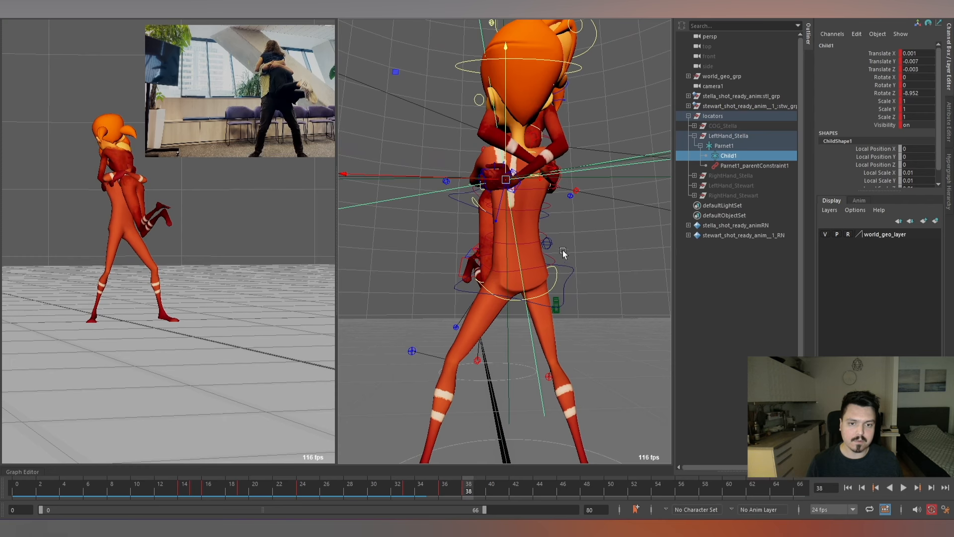
left_click_drag(359, 251, 360, 255)
scroll(413, 213, "down", 3)
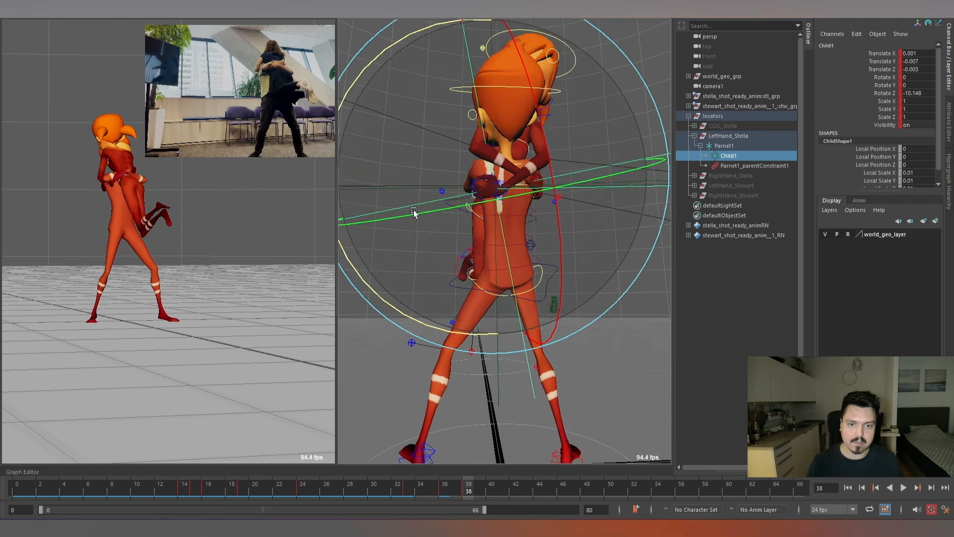
Go to frame 56 and select Stella's left arm IK control.
left_click_drag(449, 489, 677, 491)
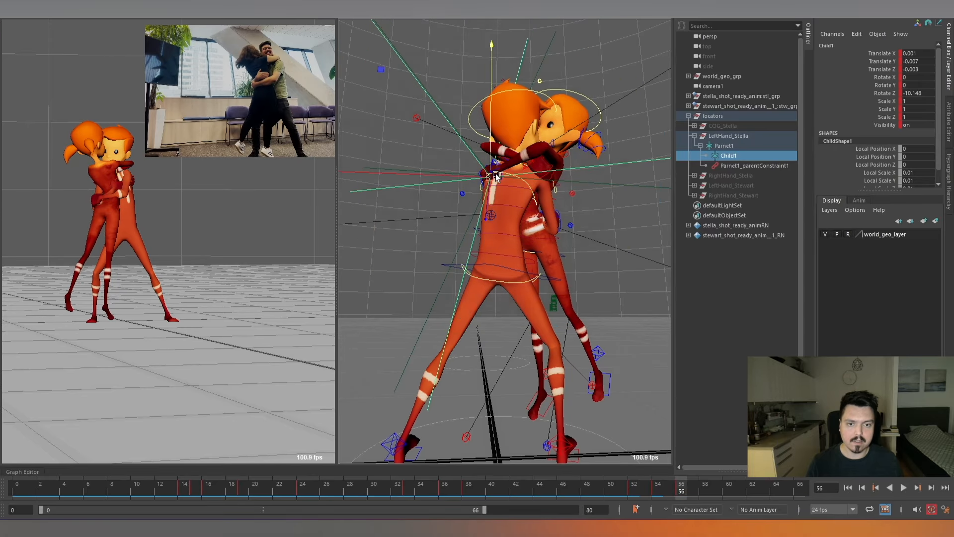
scroll(505, 207, "up", 3)
left_click(504, 166)
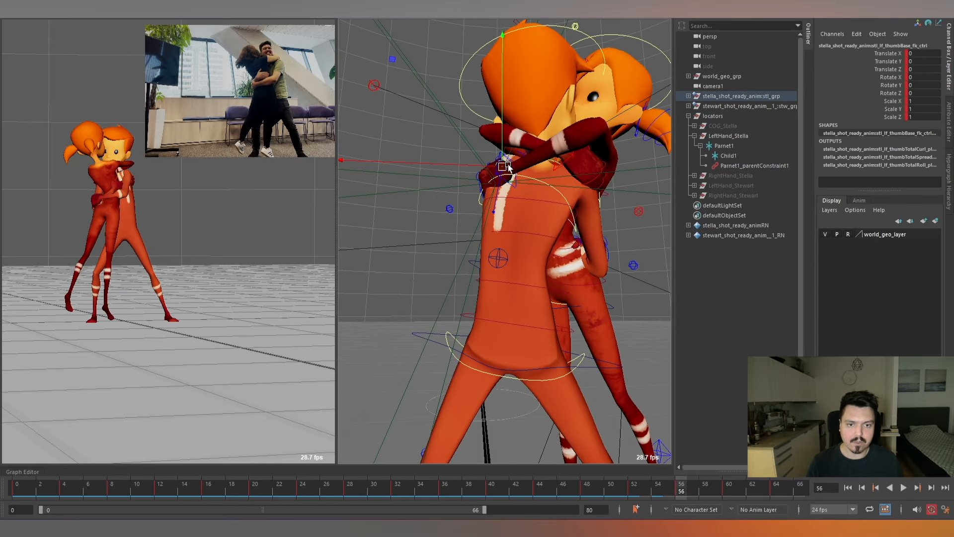
left_click(512, 171)
scroll(549, 181, "down", 2)
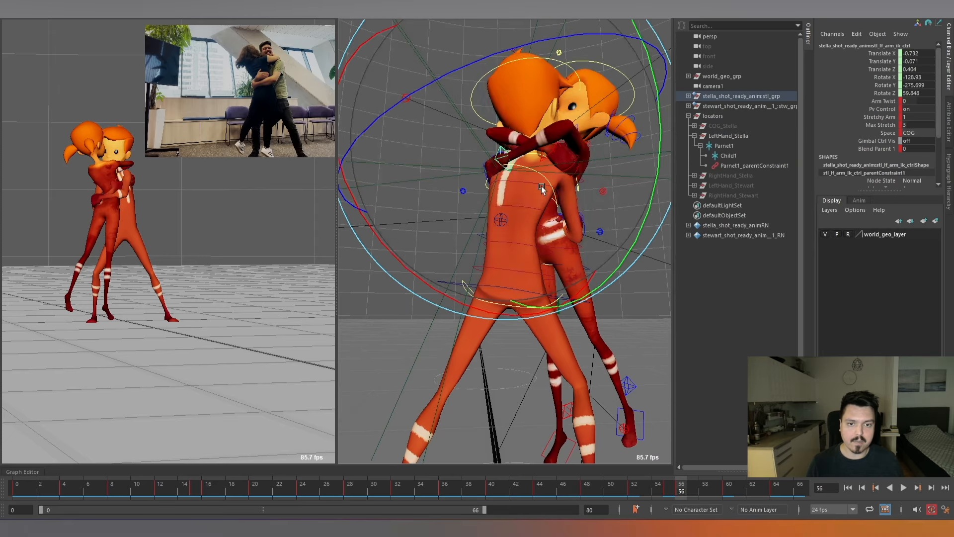
Rotate Stella's left arm IK control at frame 56 to about -120.738, -250.25, 40.624, comparing neighbouring frames.
key("alt+comma")
key("alt+period")
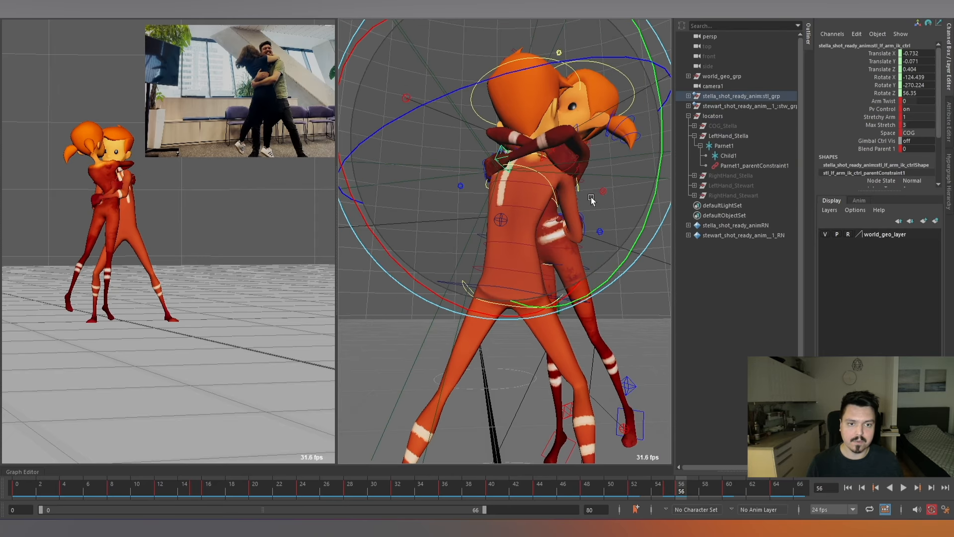
left_click_drag(591, 199, 594, 236)
key("alt+comma")
key("alt+period")
key("alt+period")
key("alt+period")
key("alt+period")
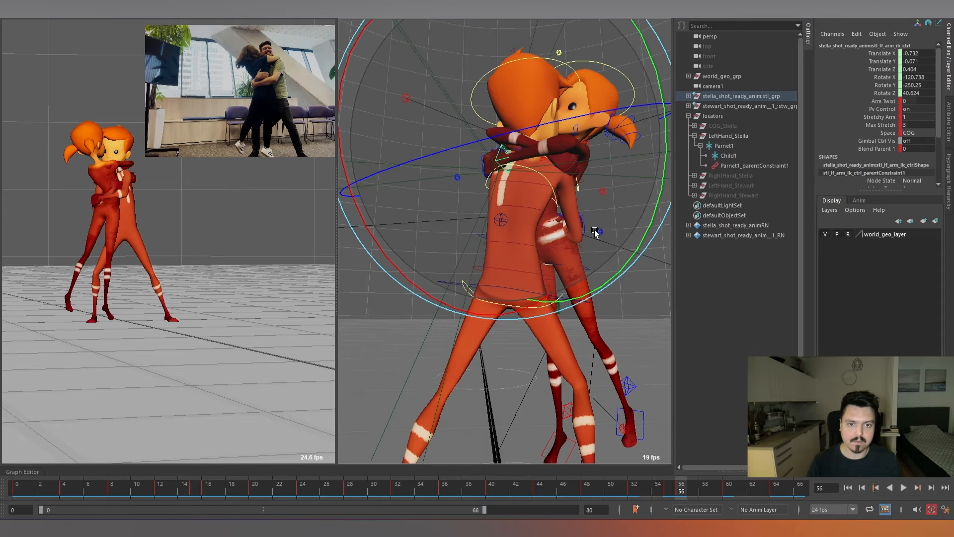
Play back the hug and compare frames 56–61 and 14–17 to examine how Stella's left hand holds on Stewart's back.
key("alt+period")
key("alt+period")
key("alt+period")
key("alt+period")
key("alt+period")
key("alt+period")
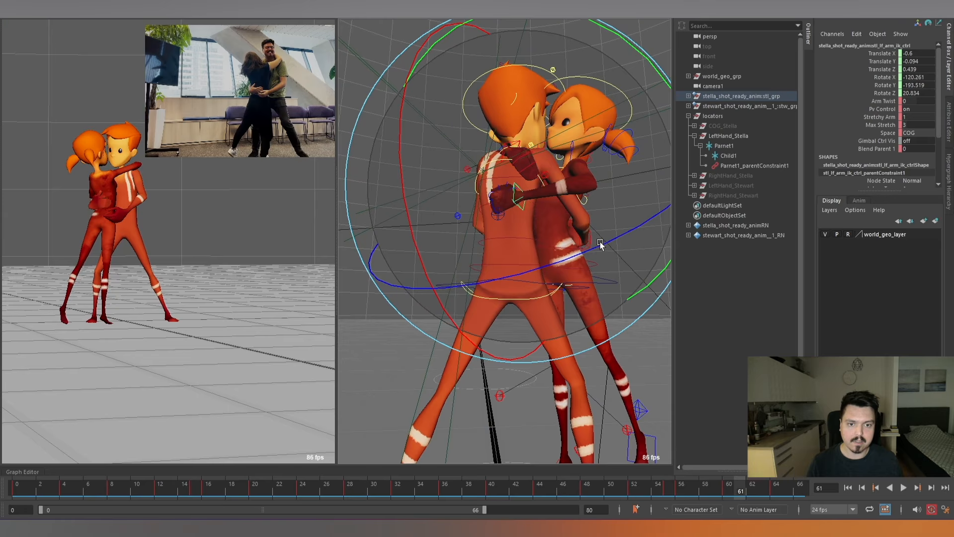
key("alt+v")
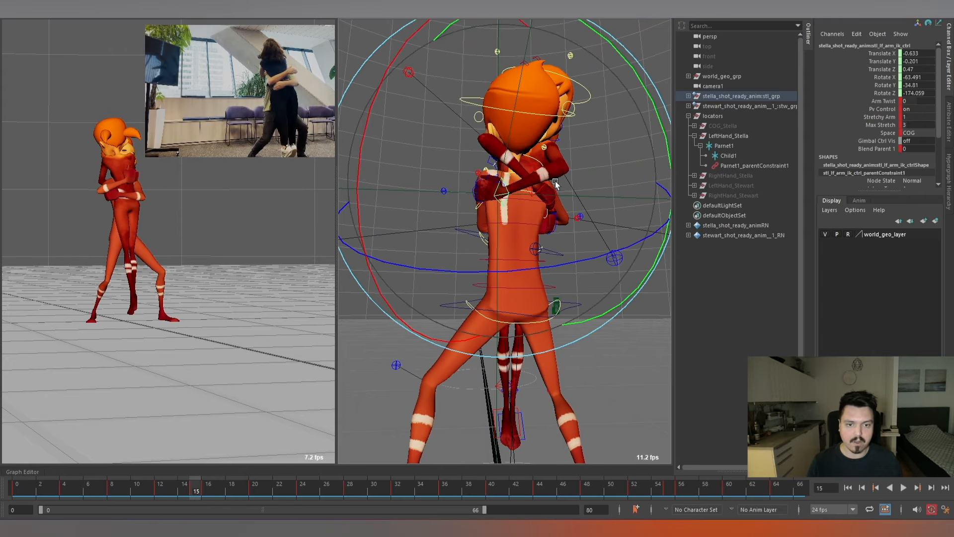
left_click_drag(556, 181, 536, 211, "alt")
key("alt+comma")
key("alt+period")
key("alt+period")
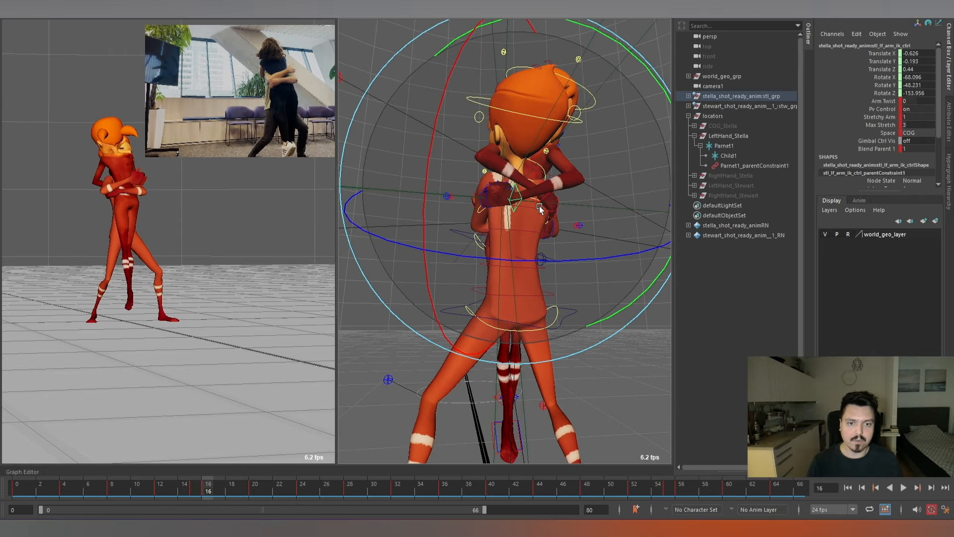
key("w")
key("alt+comma")
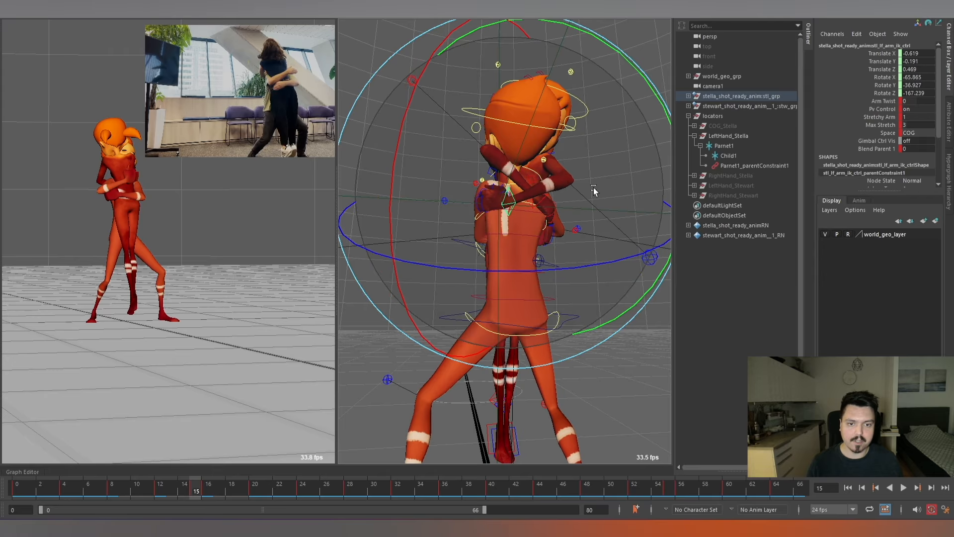
key("alt+comma")
key("alt+period")
key("alt+period")
key("alt+period")
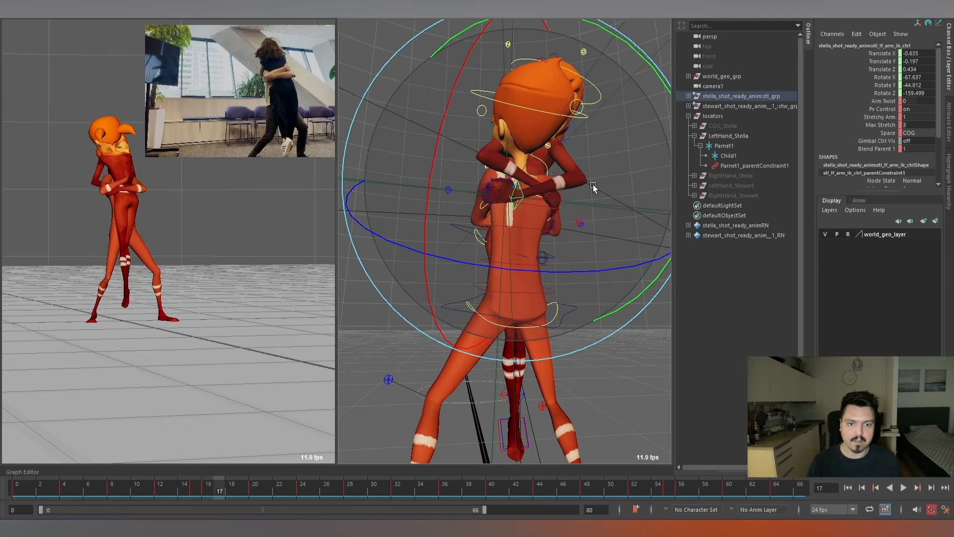
key("alt+period")
key("alt+period")
key("alt+period")
key("alt+period")
key("alt+period")
key("alt+period")
key("alt+period")
key("alt+period")
key("alt+period")
key("alt+period")
key("alt+period")
key("alt+period")
key("alt+period")
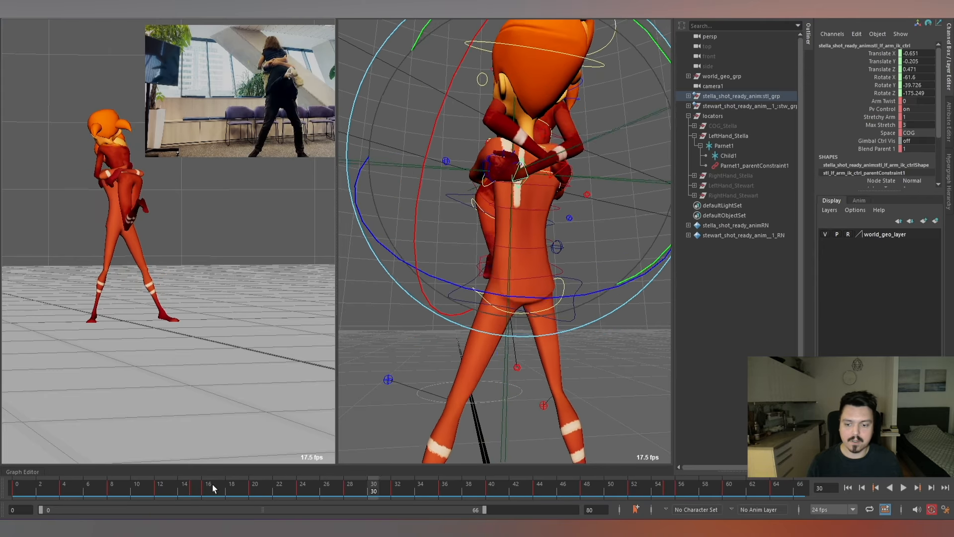
key("alt+v")
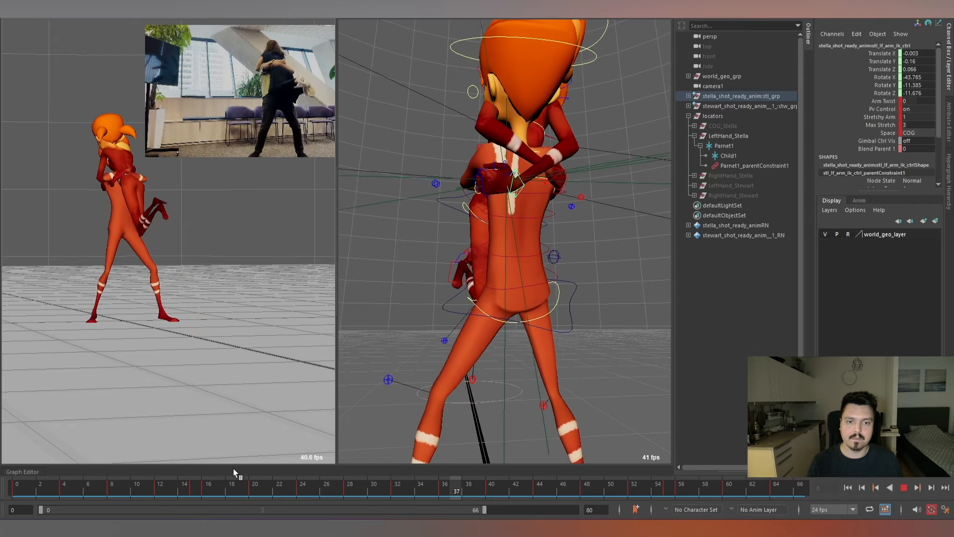
key("alt+v")
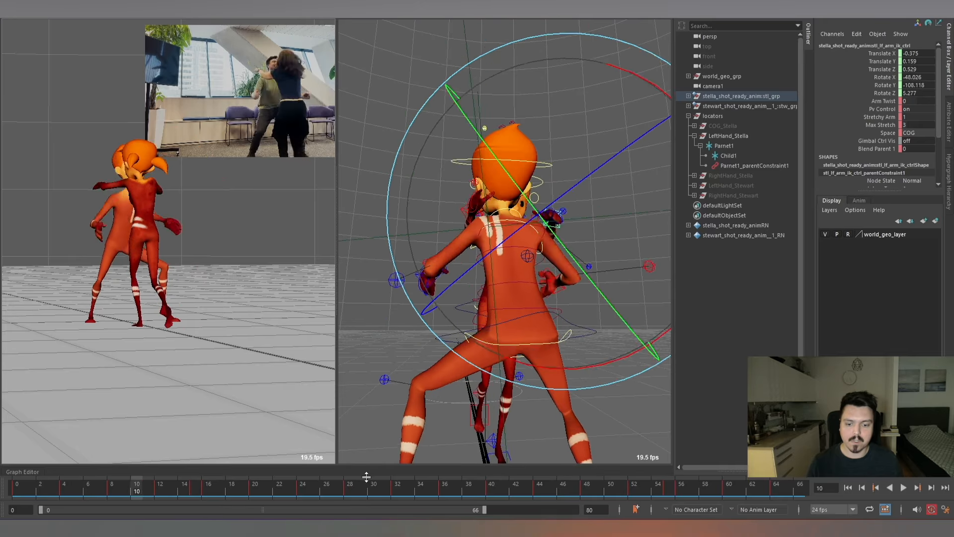
Compare the frames around 54 to 57 to examine the transition of Stella's left hand on Stewart's back.
left_click_drag(367, 476, 667, 497)
key("alt+period")
key("alt+period")
key("alt+comma")
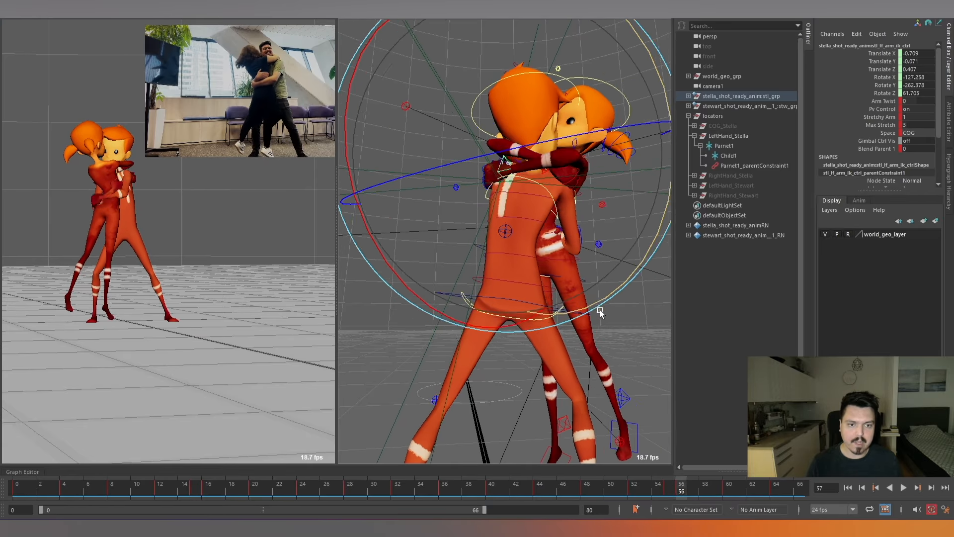
key("alt+comma")
key("alt+comma")
key("alt+period")
key("alt+period")
key("alt+comma")
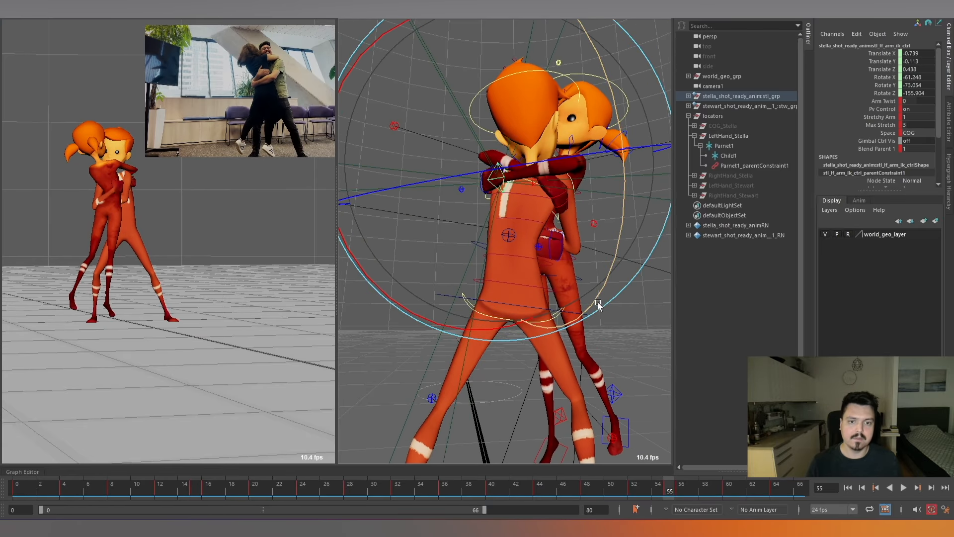
key("alt+period")
key("alt+comma")
key("alt+comma")
key("alt+comma")
key("alt+comma")
At frame 56, move Stella's left arm IK control to about Translate -0.733, -0.097, 0.406 and compare the neighbouring frames.
key("alt+period")
key("alt+period")
key("alt+period")
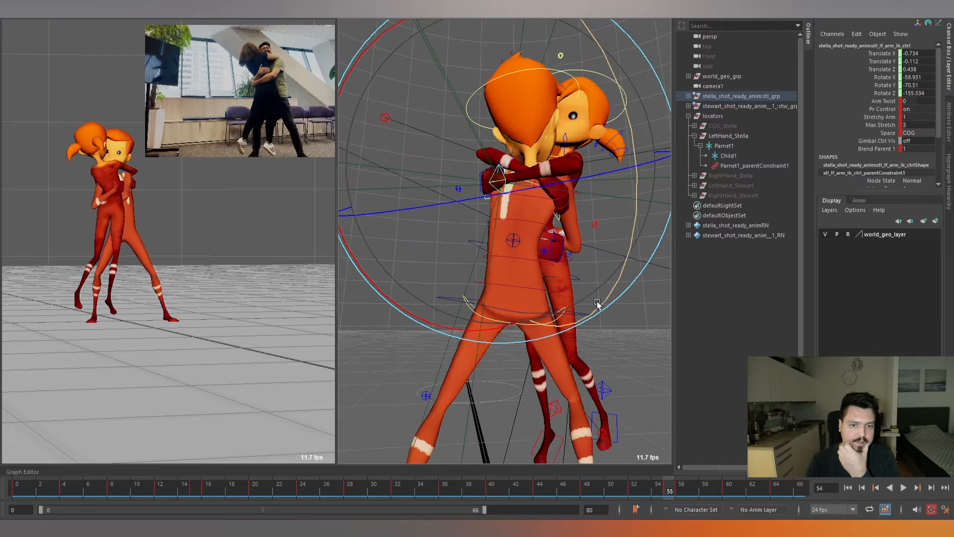
key("alt+period")
left_click_drag(564, 180, 592, 173, "alt")
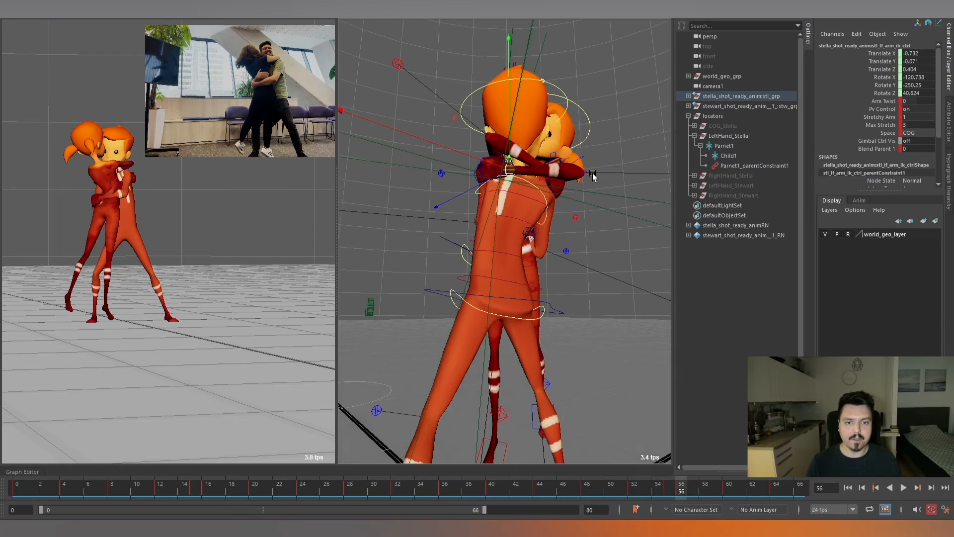
left_click_drag(517, 180, 512, 169, "alt")
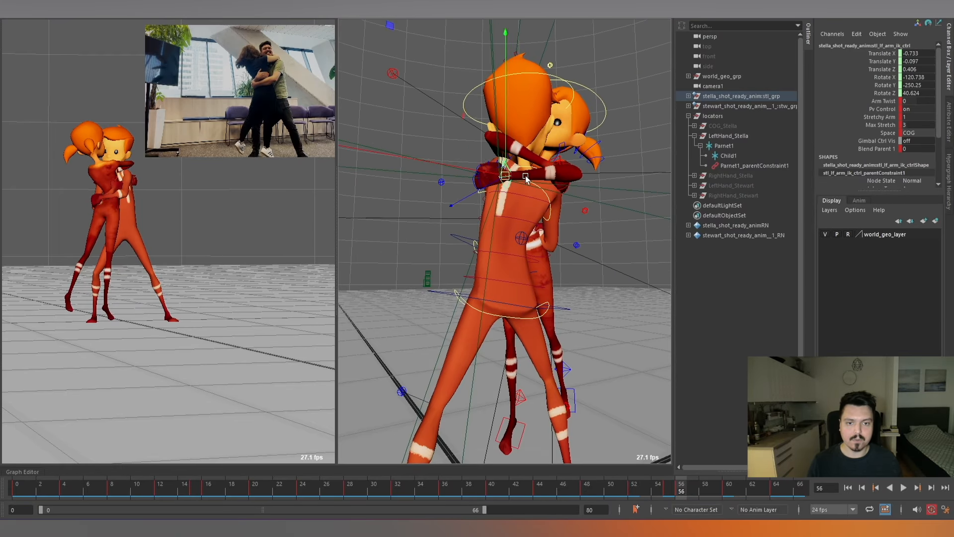
key("alt+comma")
key("alt+period")
Rotate Stella's left arm IK control around frame 58 and check its motion up to frame 62.
key("alt+period")
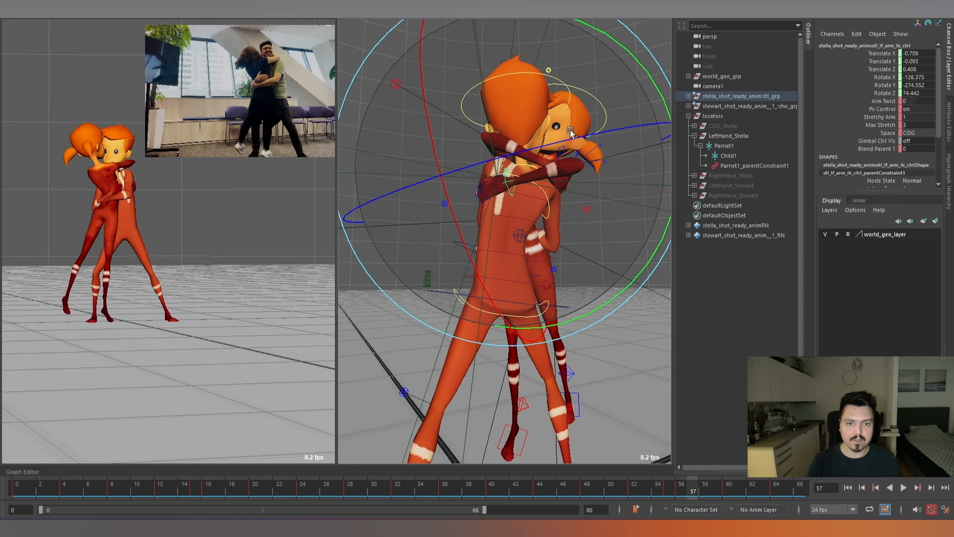
key("alt+period")
key("w")
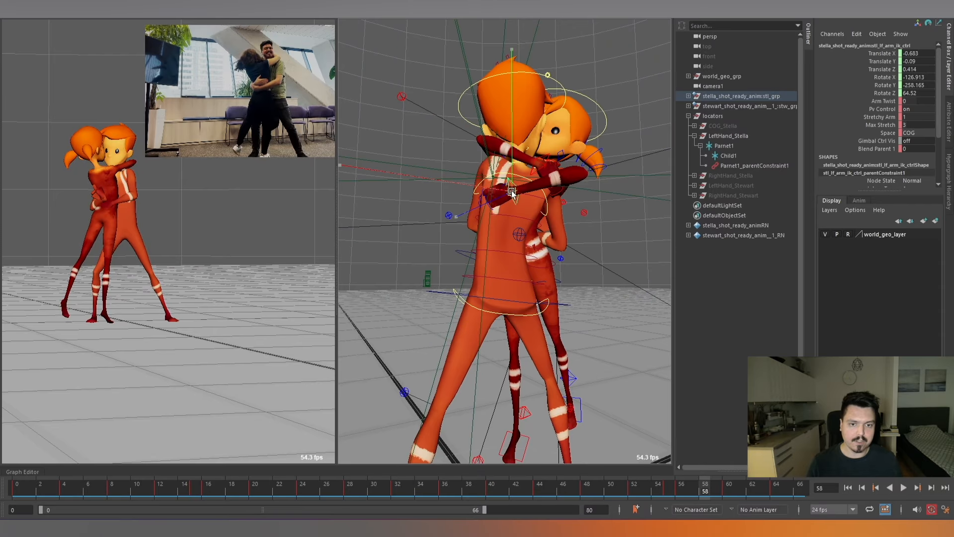
key("e")
left_click_drag(552, 243, 606, 180)
key("alt+period")
key("alt+period")
key("alt+period")
key("alt+period")
key("alt+period")
key("alt+period")
key("alt+period")
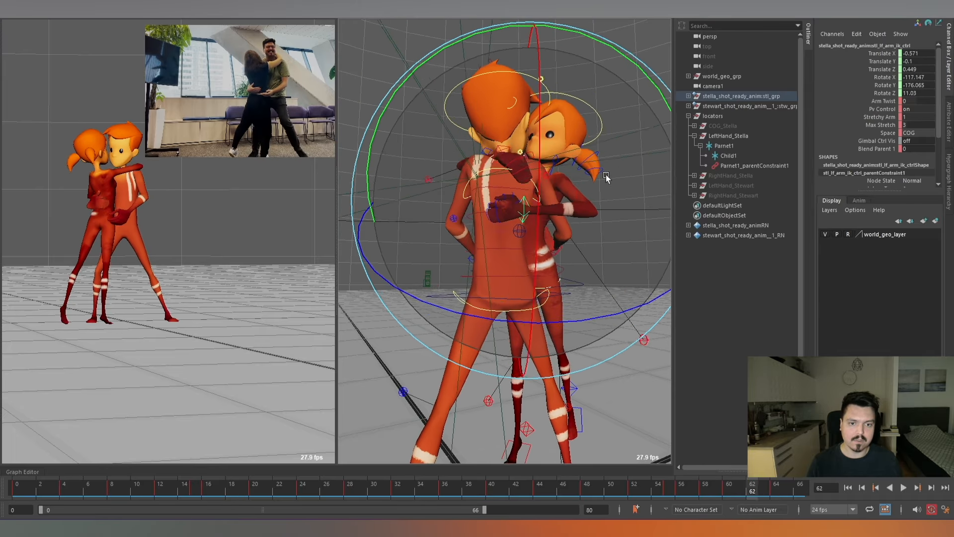
Play back the hug, stop at frame 28 and select Stella's right arm IK control to inspect that hand.
key("alt+v")
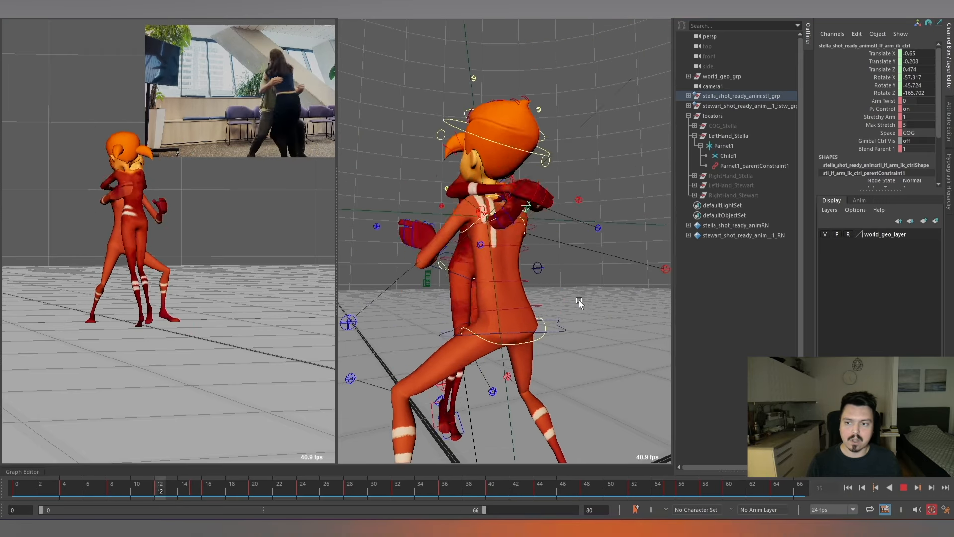
key("alt+v")
scroll(583, 285, "down", 4)
left_click_drag(582, 284, 568, 207, "alt")
scroll(556, 198, "up", 4)
key("w")
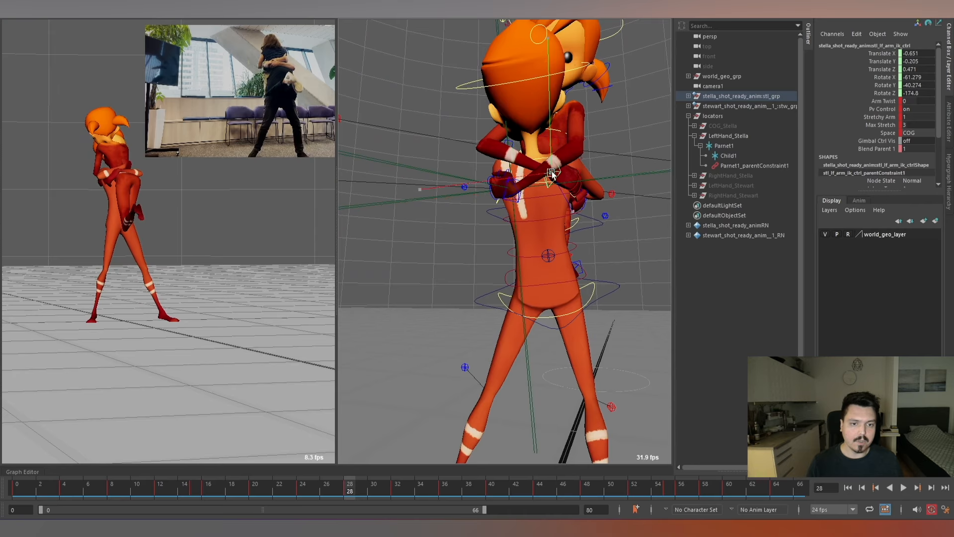
left_click(551, 172)
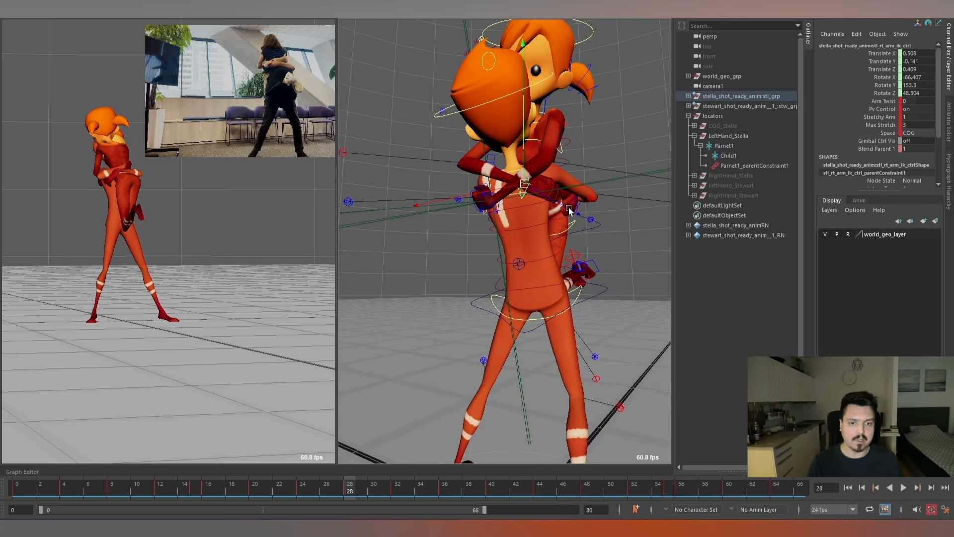
Hide the LeftHand_Stella locator group and show the RightHand_Stella group.
left_click(694, 136)
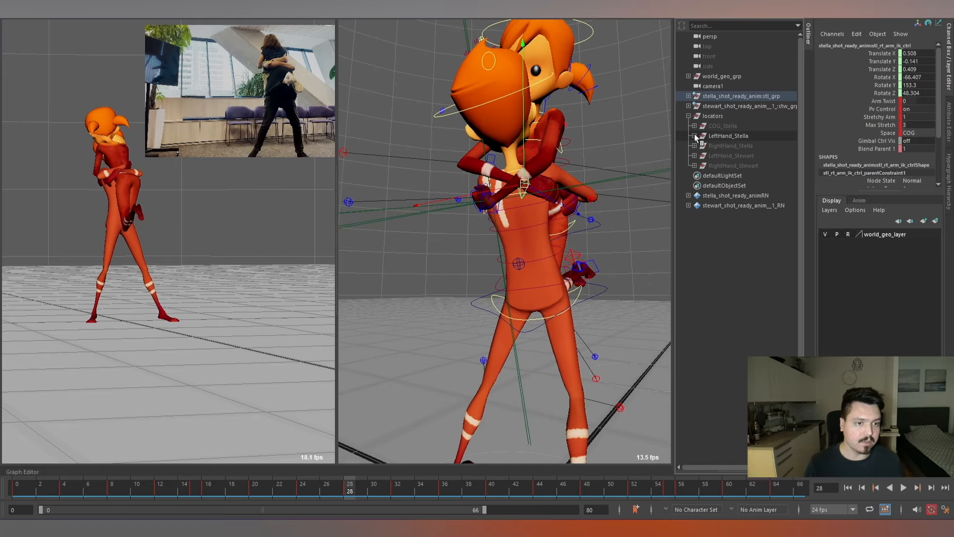
left_click(746, 134)
scroll(536, 179, "down", 5)
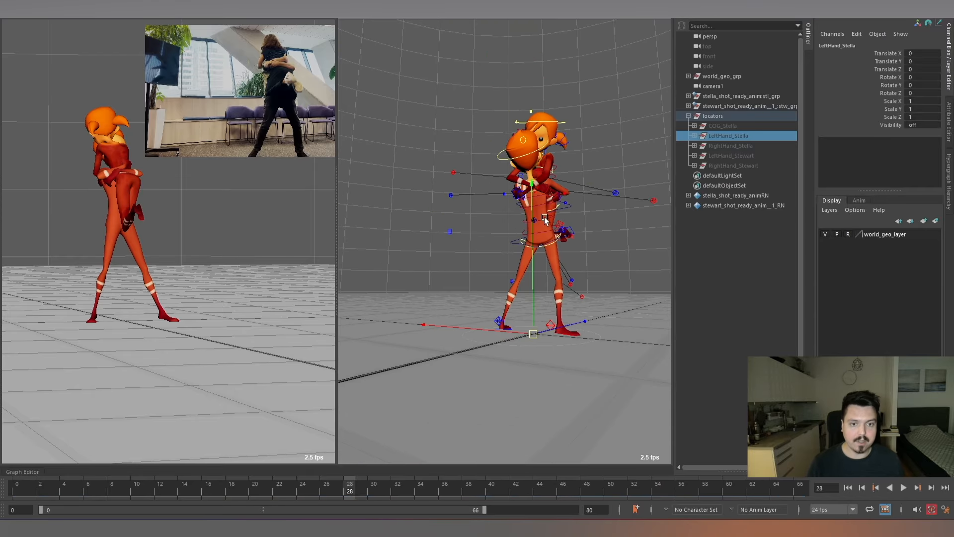
left_click_drag(544, 217, 571, 222, "alt")
key("h")
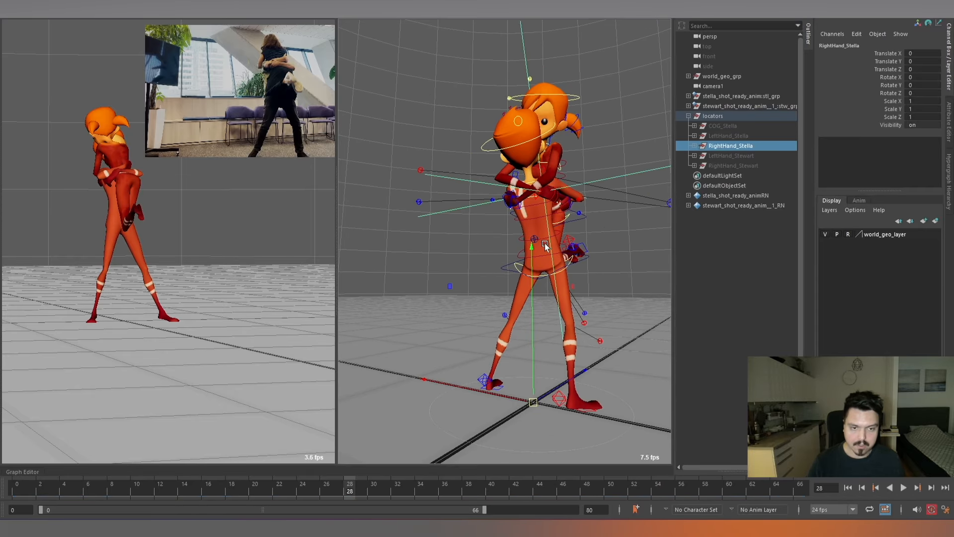
Expand the RightHand_Stella group and select its Child2 locator under Parent2.
scroll(580, 267, "down", 2)
scroll(581, 267, "up", 4)
left_click_drag(580, 267, 602, 201, "alt")
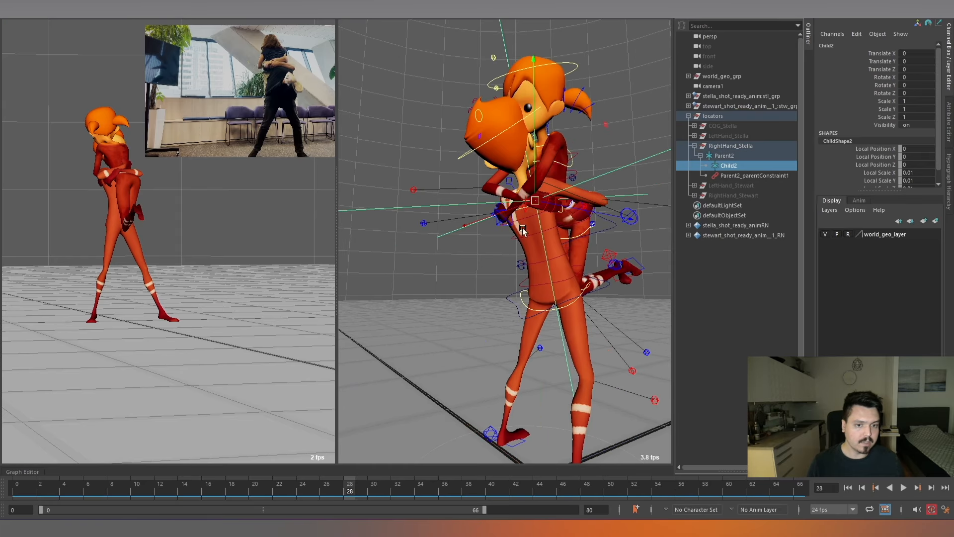
left_click_drag(522, 227, 569, 221, "alt")
Compare frames 13 to 20 to examine where Stella's right hand makes contact with Stewart's back.
mouse_move(184, 487)
left_mouse_down()
mouse_move(162, 486)
mouse_move(202, 485)
mouse_move(170, 486)
left_mouse_up()
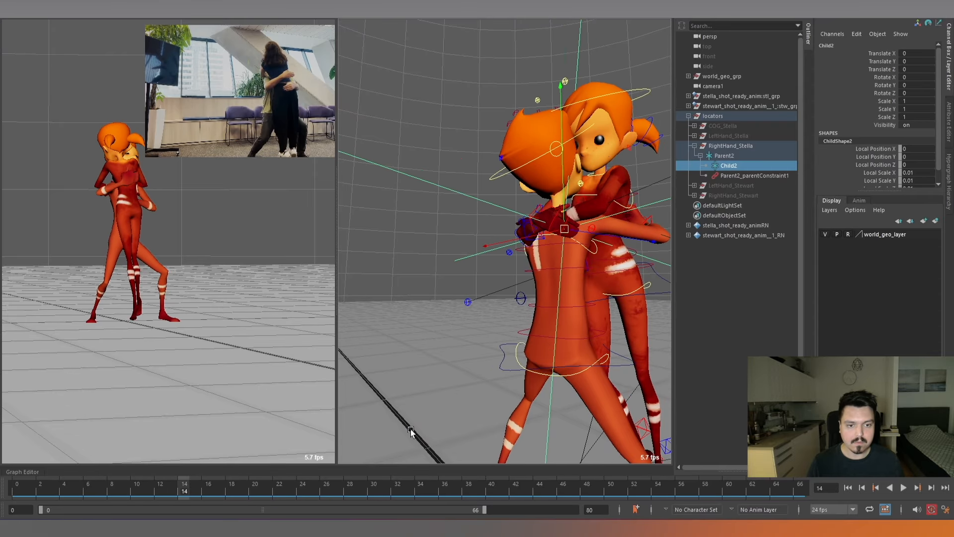
key("alt+period")
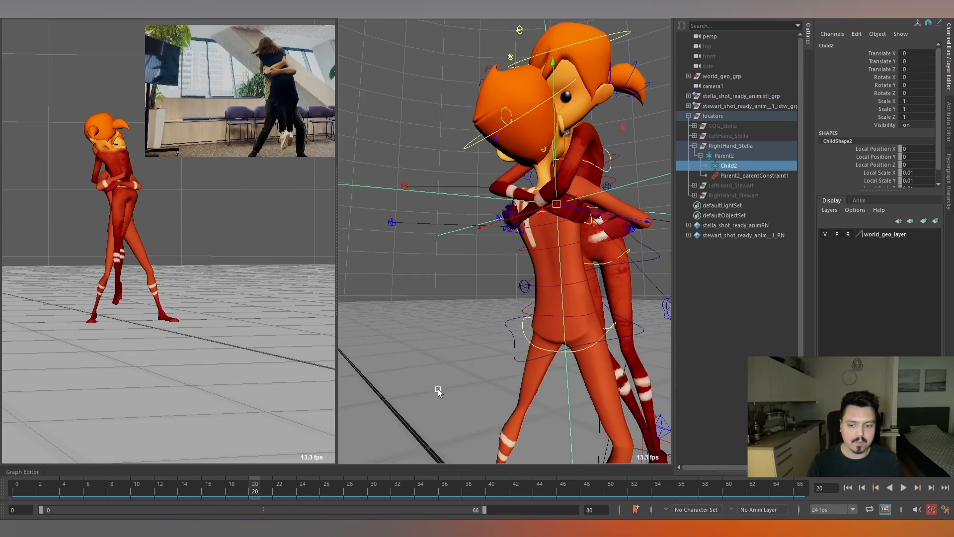
key("alt+comma")
key("alt+comma")
key("alt+comma")
key("alt+comma")
key("alt+comma")
key("alt+comma")
key("alt+period")
key("alt+comma")
key("alt+comma")
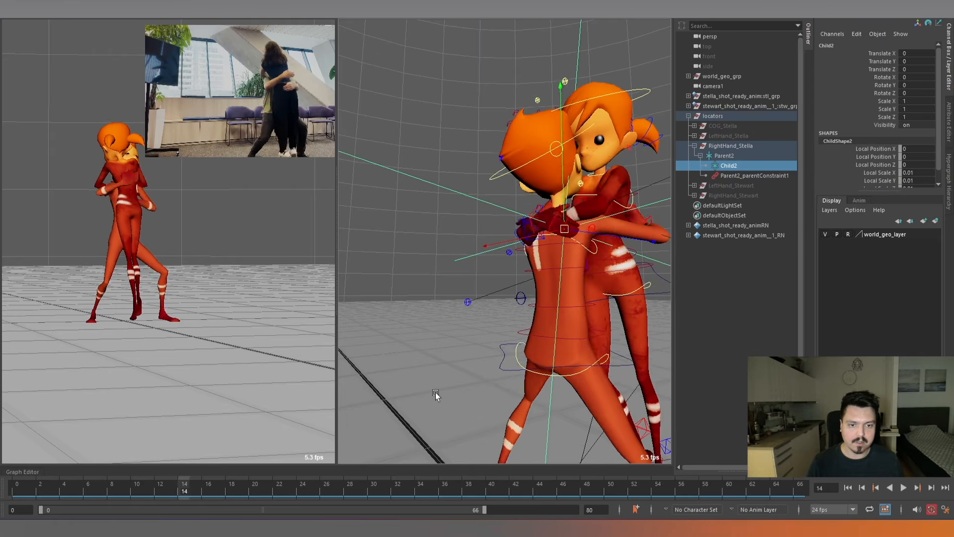
key("alt+period")
key("alt+period")
key("alt+period")
key("alt+comma")
key("alt+comma")
key("alt+comma")
key("alt+comma")
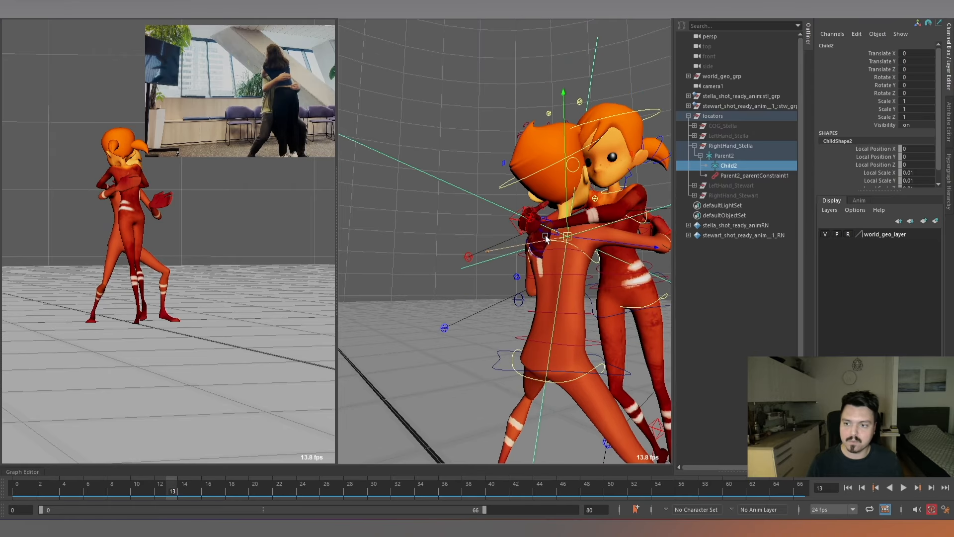
key("alt+period")
key("alt+period")
key("alt+period")
key("alt+period")
key("alt+period")
key("alt+period")
key("alt+period")
key("alt+comma")
key("alt+comma")
key("alt+comma")
key("alt+comma")
key("alt+comma")
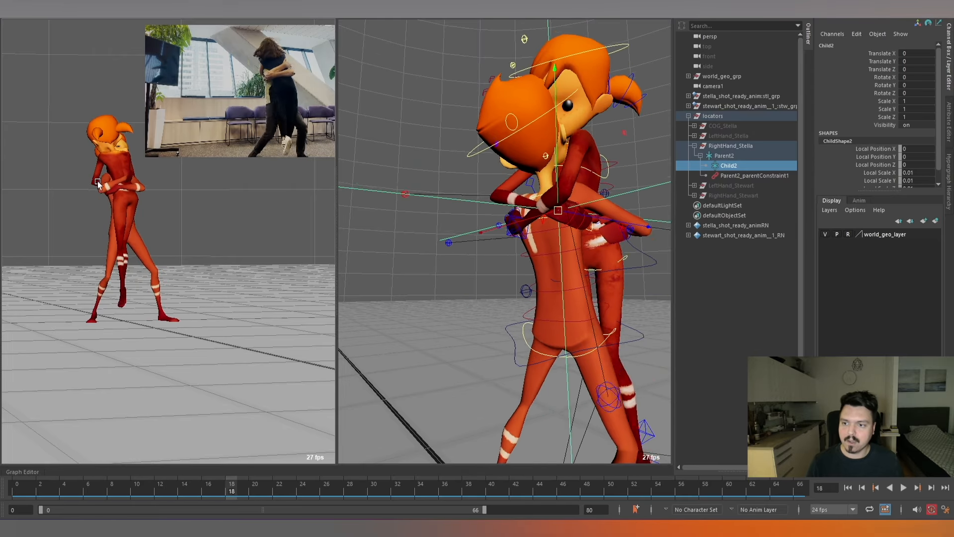
key("alt+period")
key("alt+period")
key("alt+period")
key("alt+period")
key("alt+period")
Compare frames 20 to 27 to examine how Stella's right hand sits on Stewart's back during the lift.
key("alt+period")
key("alt+comma")
key("alt+comma")
key("alt+comma")
key("alt+comma")
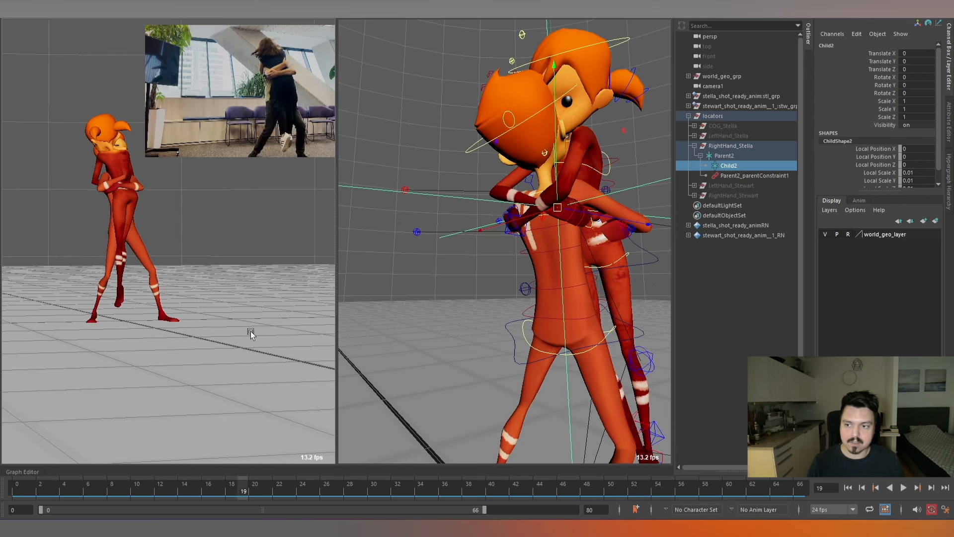
key("alt+period")
key("alt+period")
key("alt+period")
key("alt+period")
key("alt+period")
key("alt+period")
key("alt+period")
key("alt+period")
key("alt+period")
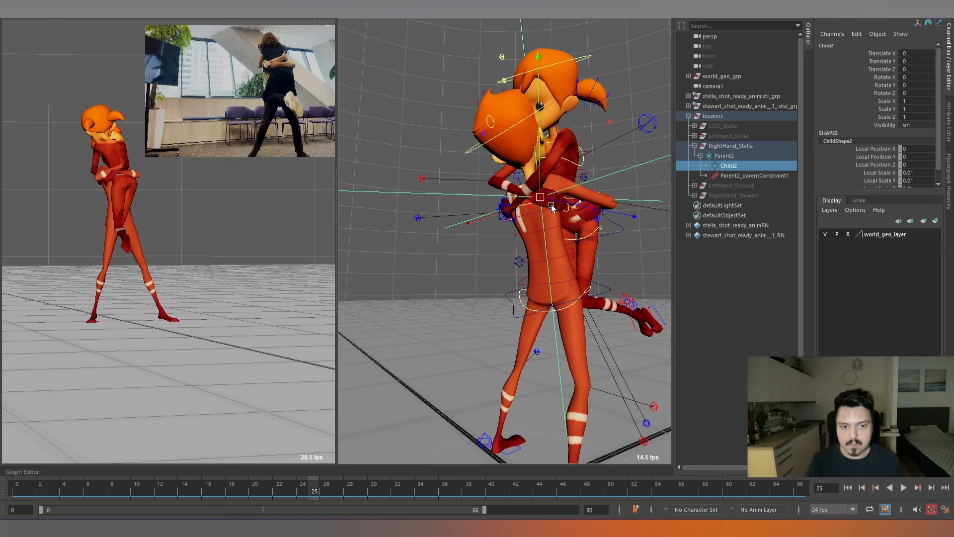
scroll(601, 248, "up", 3)
key("alt+period")
key("alt+period")
key("alt+comma")
key("alt+comma")
key("alt+comma")
Key Child2 at frames 23 and 16 with zero offset, and go to frame 18.
key("alt+comma")
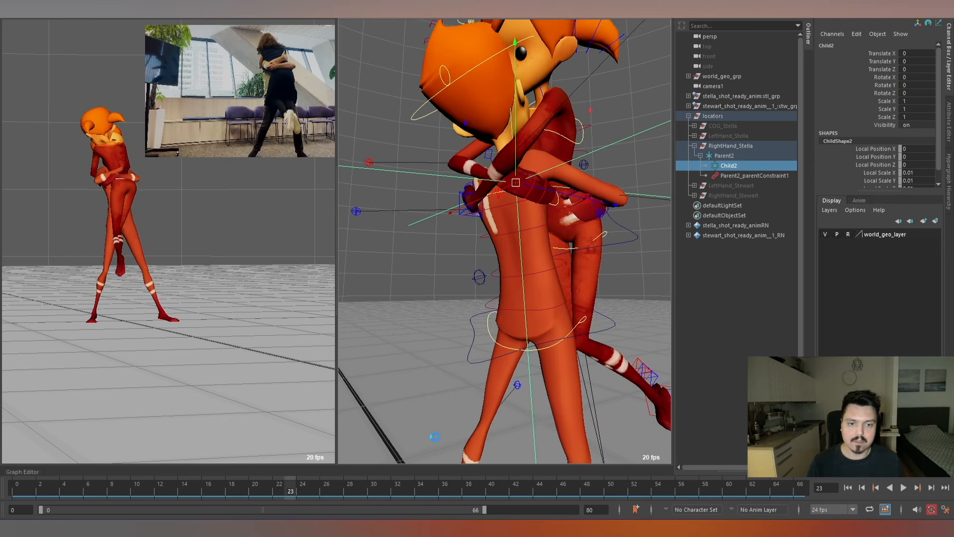
key("s")
key("alt+comma")
key("alt+comma")
key("alt+comma")
key("alt+comma")
key("alt+comma")
key("alt+comma")
key("alt+comma")
key("alt+comma")
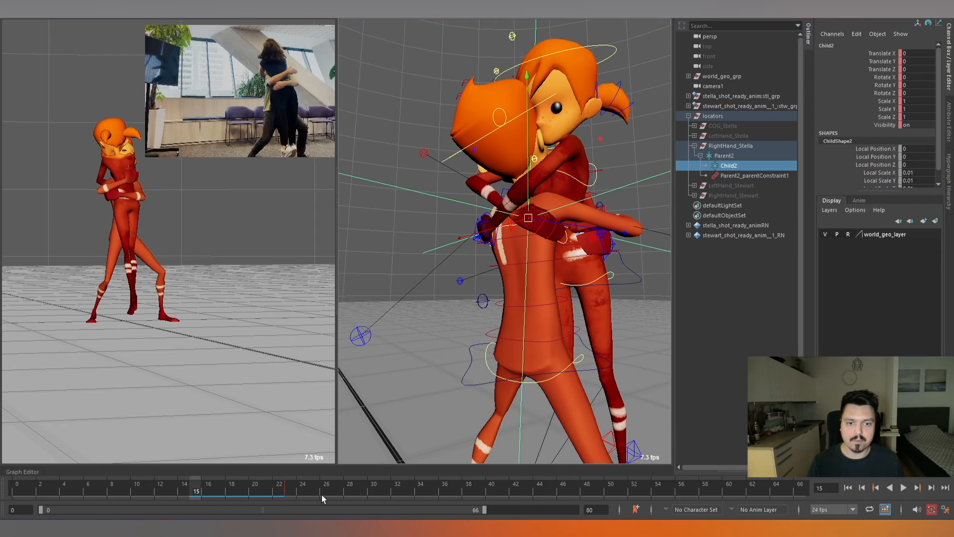
key("alt+period")
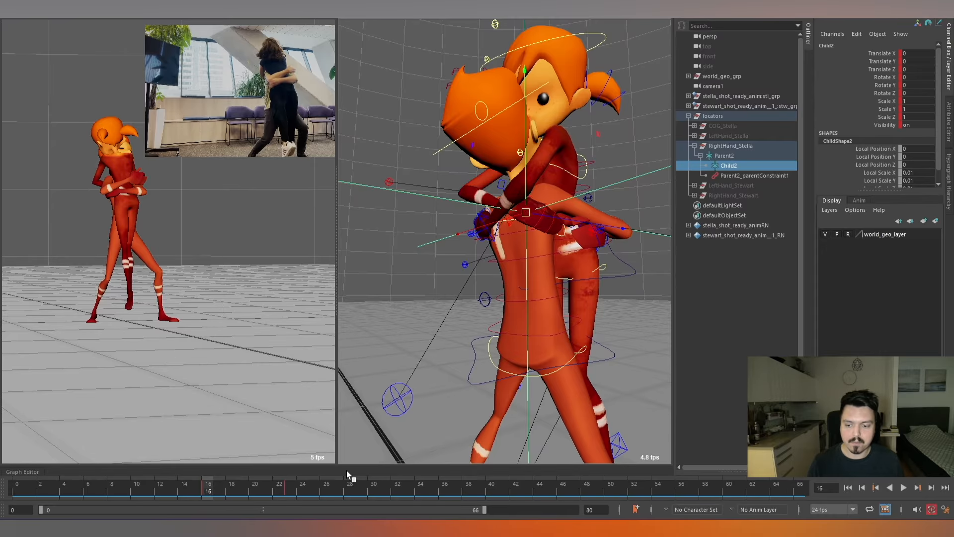
key("alt+period")
key("alt+period")
At frame 18, offset Child2 to about Translate -0.005, 0.003, -0.009 and Rotate 0.381, 0.631, 0.474, and check the following frames.
left_click_drag(572, 242, 465, 222, "alt")
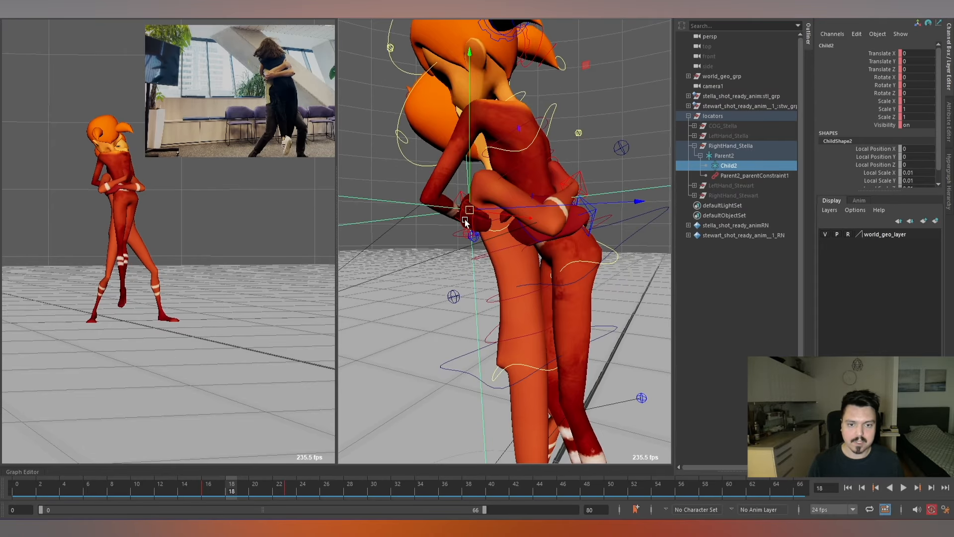
key("e")
left_click_drag(527, 217, 543, 243)
key("alt+period")
key("alt+period")
key("alt+period")
key("alt+period")
key("alt+period")
key("alt+period")
key("alt+period")
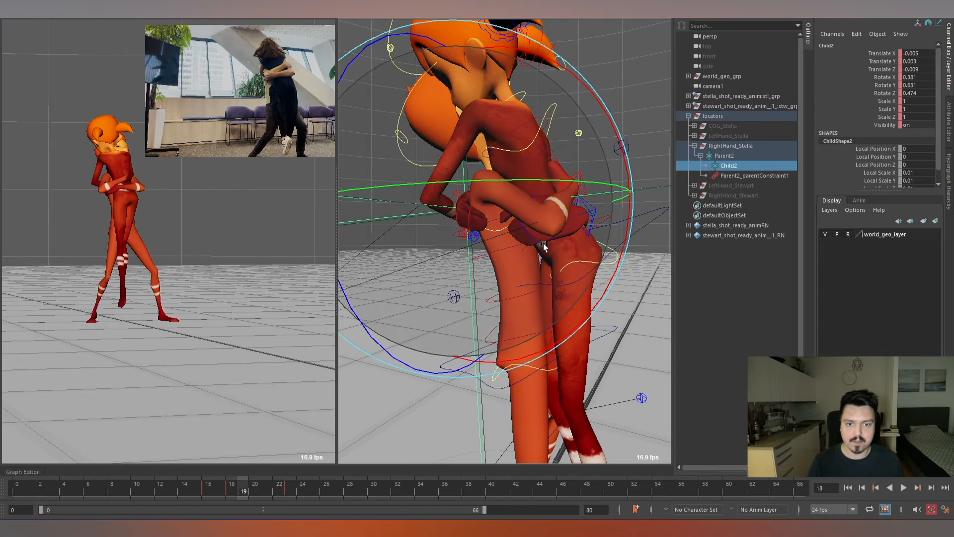
key("alt+period")
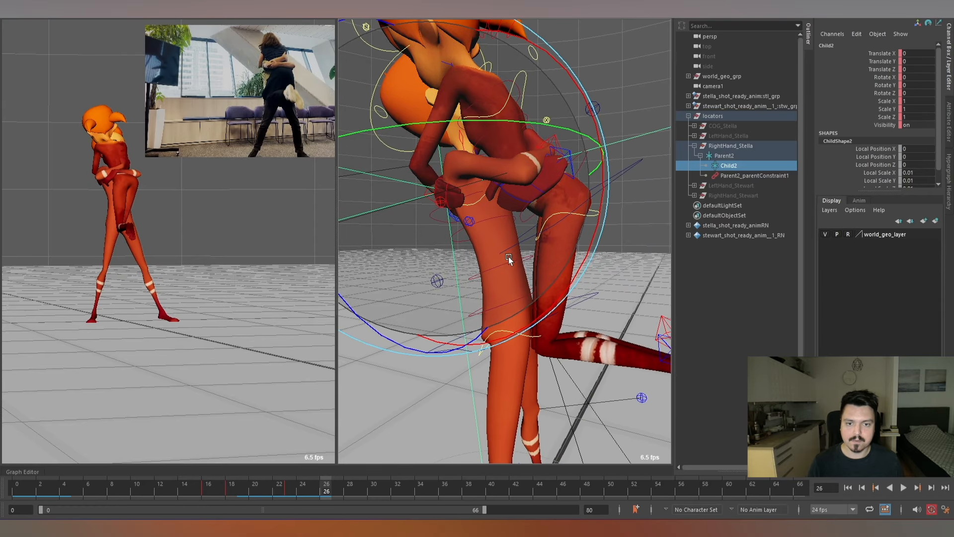
Rotate Child2 to about -2.046, 6.873, 3.122 at frame 26 and -2.144, 7.951, 3.84 at frame 31, checking through frame 47.
key("alt+period")
key("alt+period")
key("alt+period")
key("alt+period")
key("alt+period")
key("alt+period")
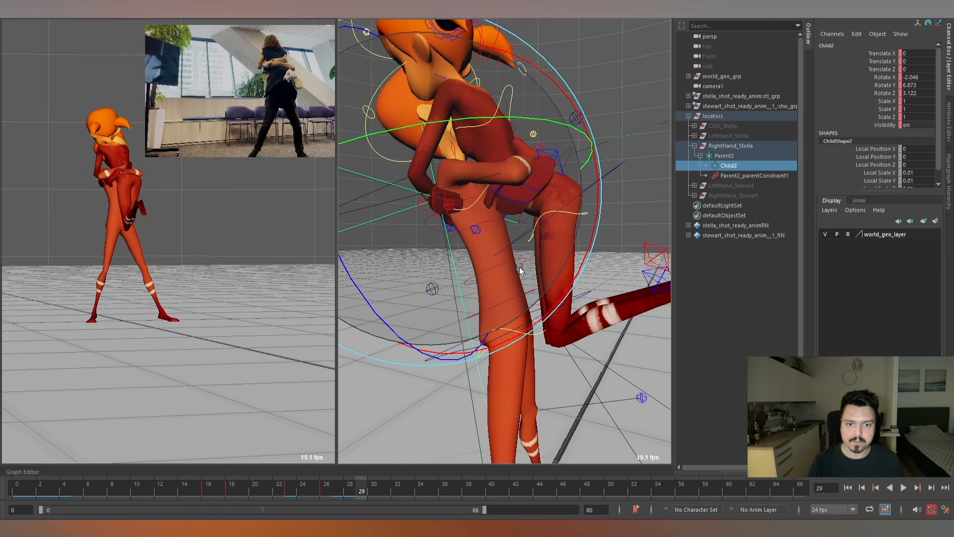
key("alt+period")
key("alt+period")
key("alt+period")
key("alt+period")
key("alt+period")
key("alt+period")
key("alt+period")
key("alt+period")
key("alt+period")
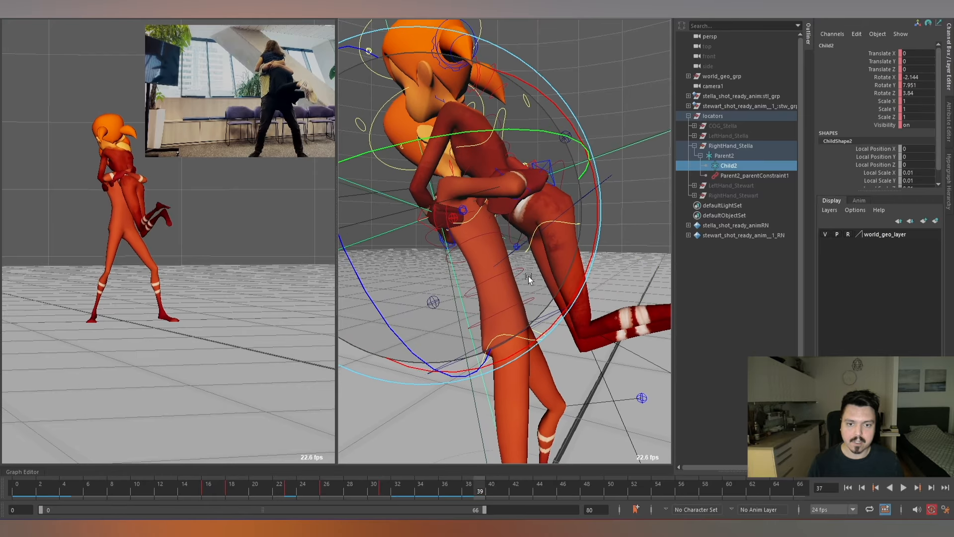
key("alt+period")
key("alt+period")
key("alt+period")
key("alt+period")
key("alt+period")
key("alt+period")
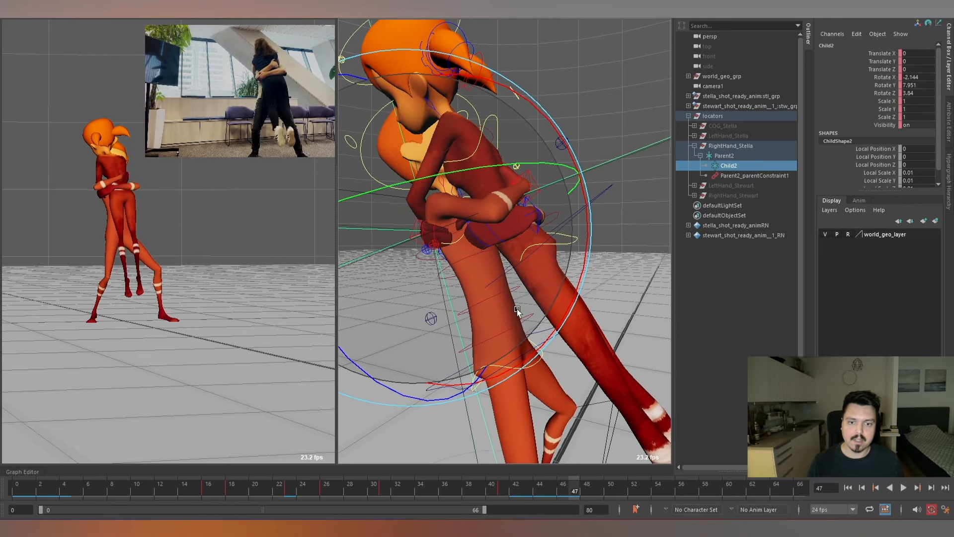
Play back the hug and examine Stella's right hand on Stewart's back from several angles.
key("alt+v")
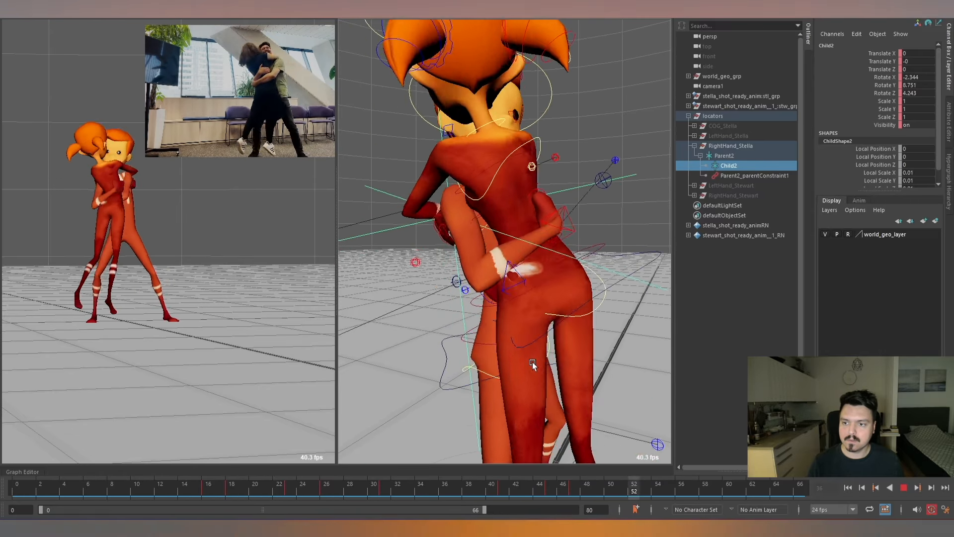
key("alt+v")
right_click_drag(533, 362, 490, 228, "alt")
left_click_drag(489, 228, 619, 275, "alt")
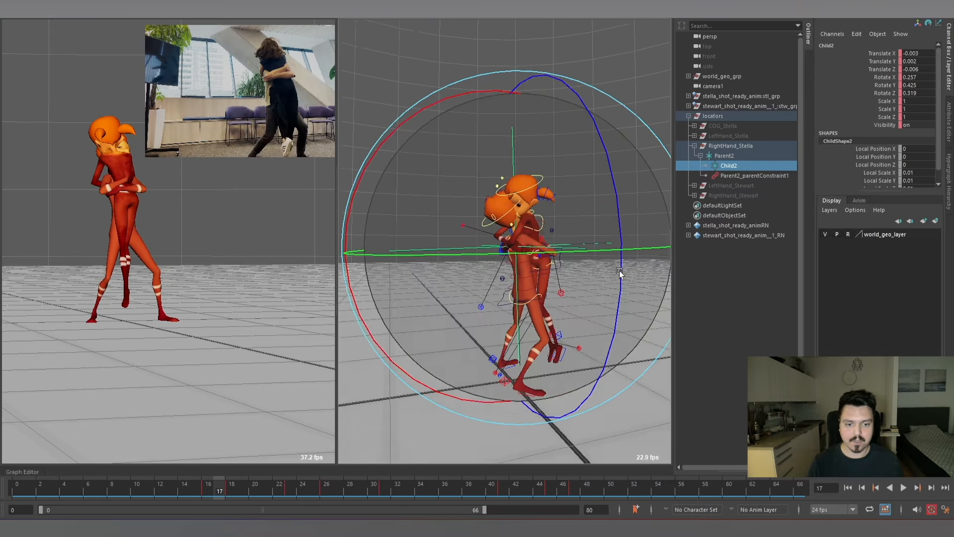
right_click_drag(619, 275, 543, 290, "alt")
left_click_drag(543, 289, 537, 280, "alt")
right_click_drag(537, 280, 558, 286, "alt")
key("alt+v")
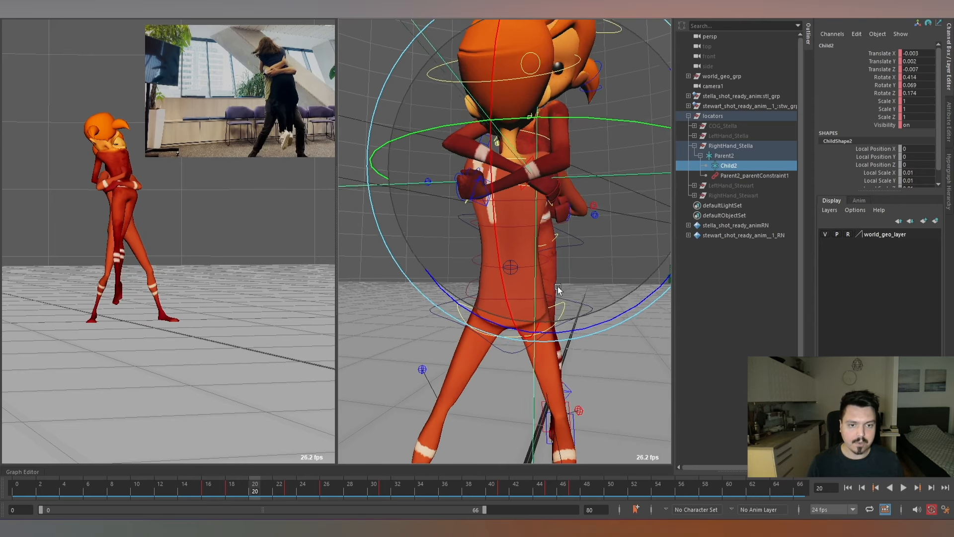
At frame 56, adjust Stella's right arm IK control to about Translate 0.459, -0.041, 0.387 and Rotate -71.072, 71.623, 108.196.
left_click_drag(561, 494, 679, 496)
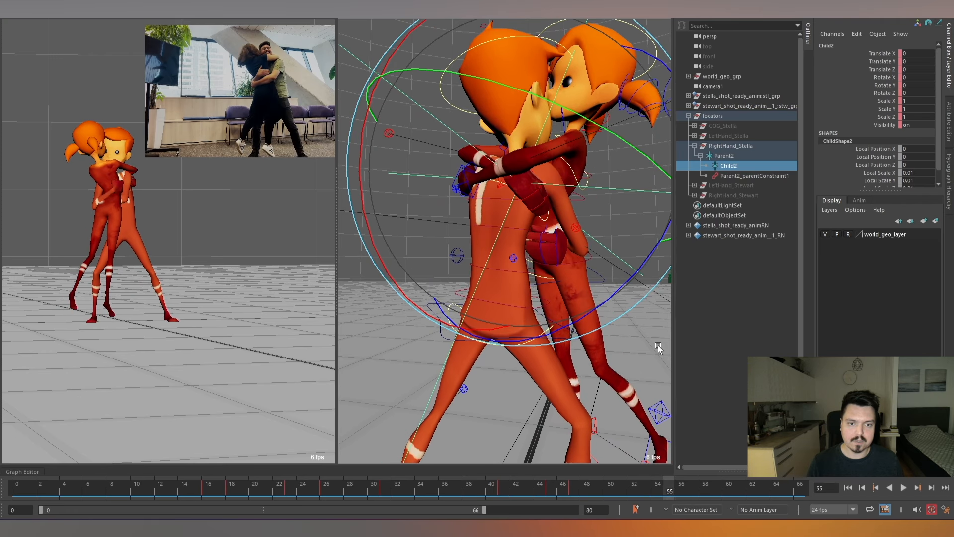
key("w")
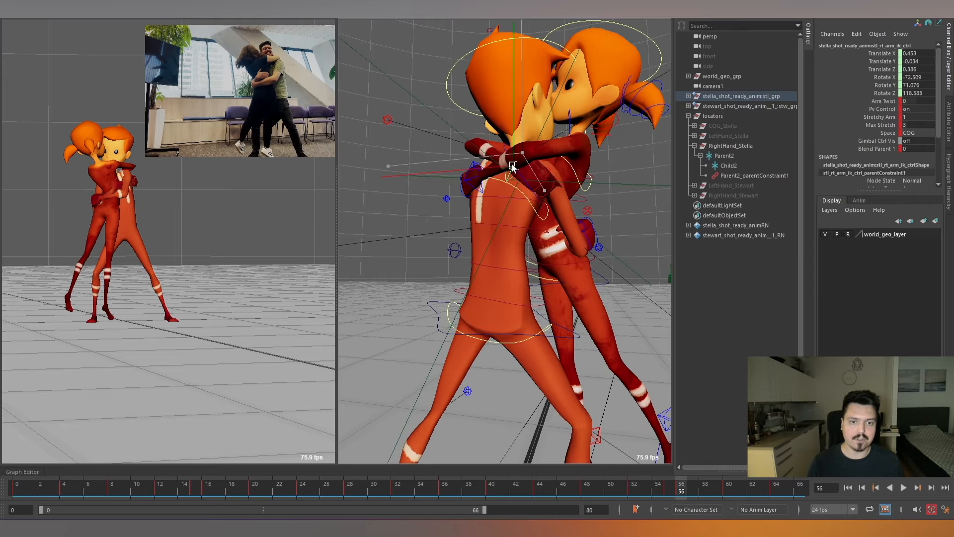
key("e")
left_click_drag(531, 205, 542, 132)
key("w")
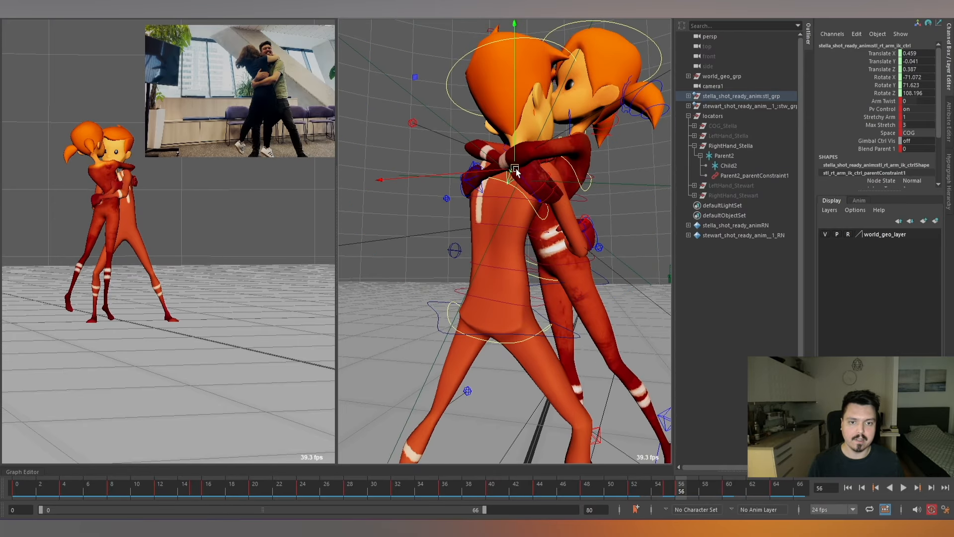
left_click_drag(507, 171, 507, 172)
key("alt+comma")
key("alt+period")
key("alt+period")
key("alt+period")
key("alt+period")
key("alt+period")
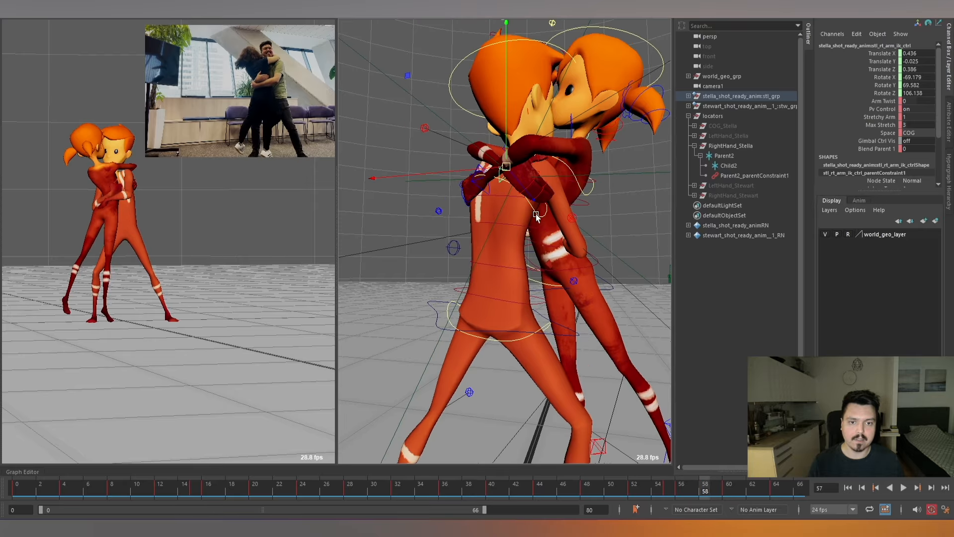
At frame 60, adjust Stella's right arm IK control to about Translate 0.374, 0.081, 0.366 and Rotate -63.594, 93.962, 45.373, and play back the shot.
key("alt+period")
key("alt+period")
key("alt+period")
key("alt+comma")
key("alt+comma")
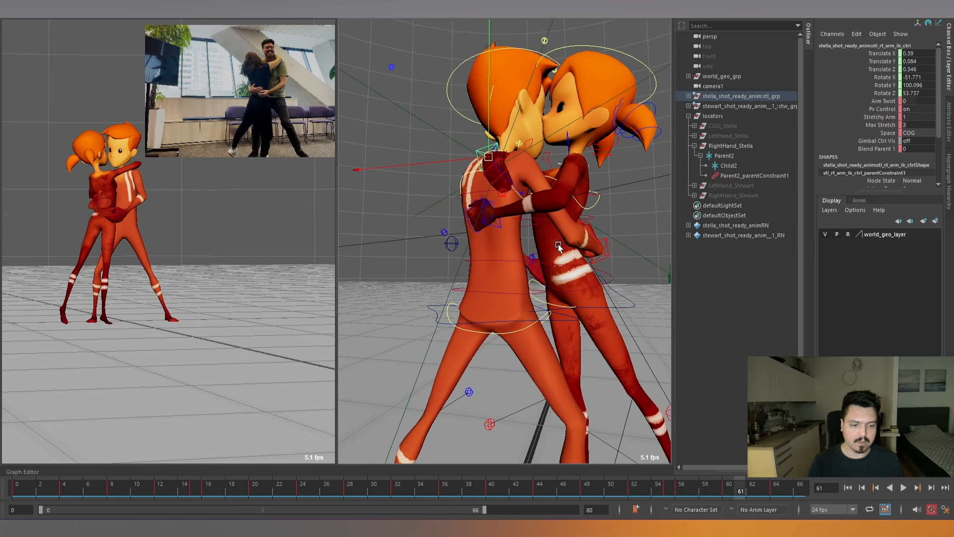
key("alt+comma")
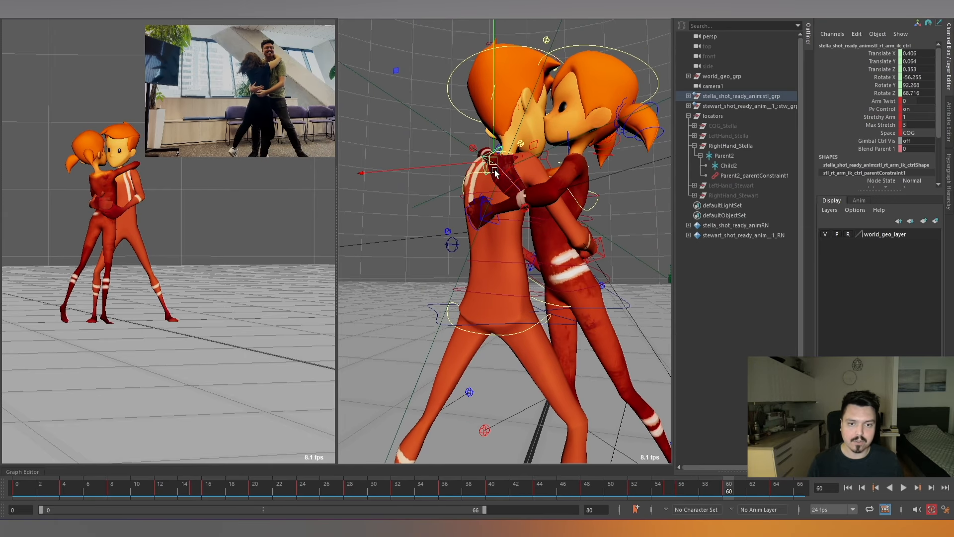
key("e")
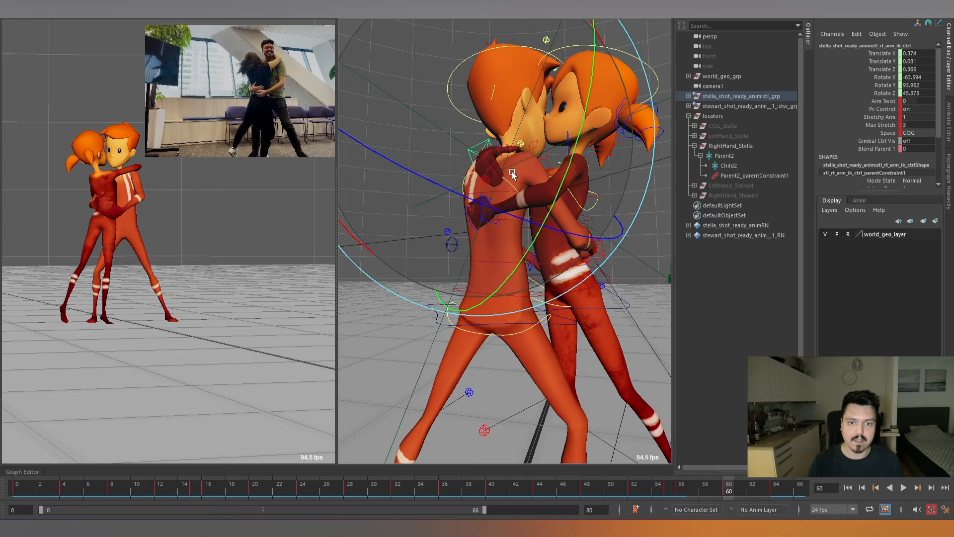
key("alt+period")
key("alt+period")
key("alt+period")
key("alt+period")
key("alt+period")
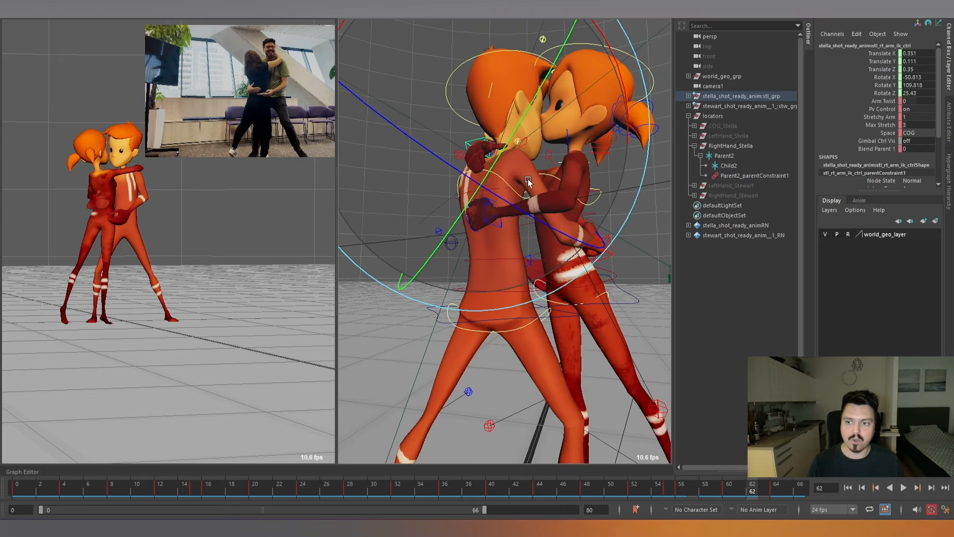
key("alt+v")
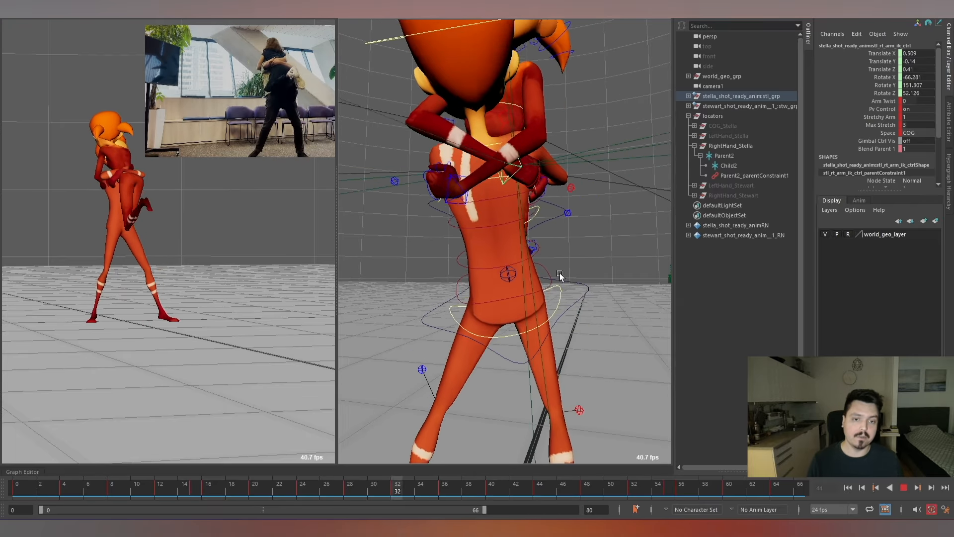
scroll(547, 269, "down", 6)
key("alt+v")
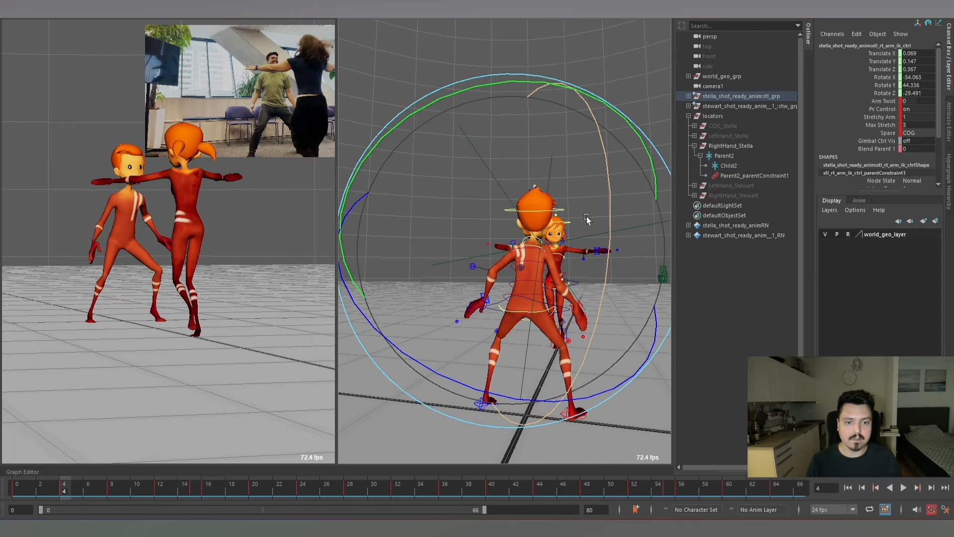
Collapse and hide the RightHand_Stella locator group, and make the LeftHand_Stewart group visible.
left_click_drag(588, 219, 611, 246, "alt")
left_click(694, 146)
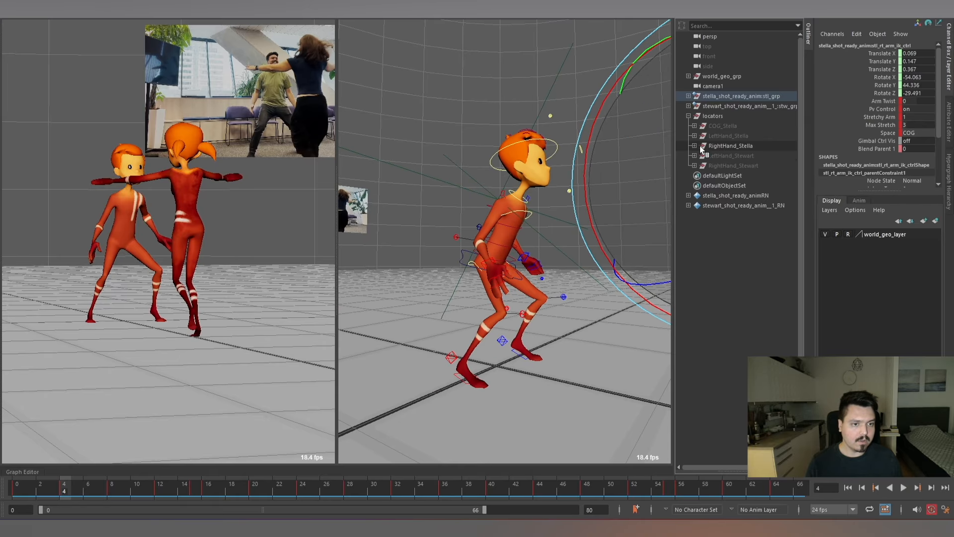
left_click(729, 145)
key("ctrl+h")
left_click(731, 156)
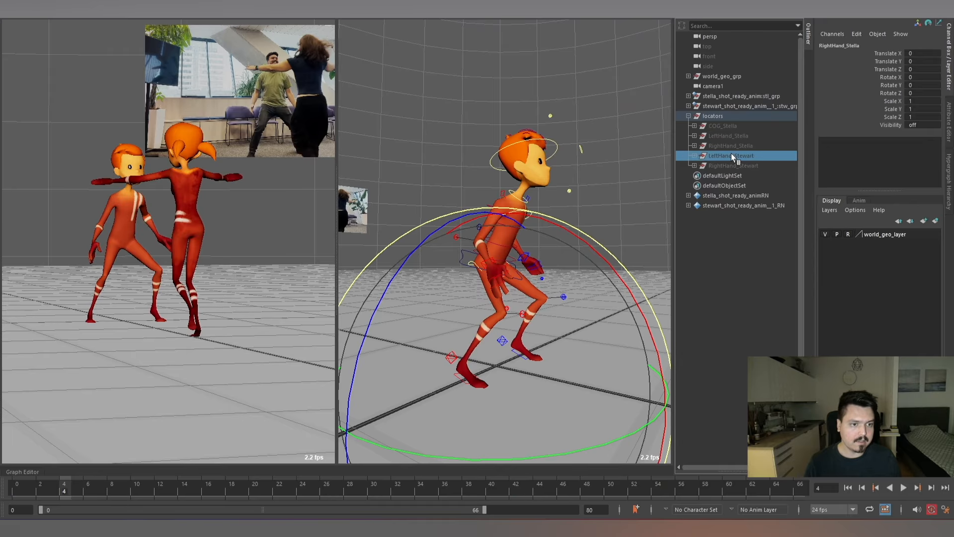
key("h")
Play back the hug around Stewart's left hand, expand LeftHand_Stewart and select locator2.
scroll(538, 261, "down", 4)
left_click_drag(538, 262, 482, 228, "alt")
scroll(571, 269, "up", 4)
key("alt+v")
key("alt+v")
scroll(521, 229, "up", 4)
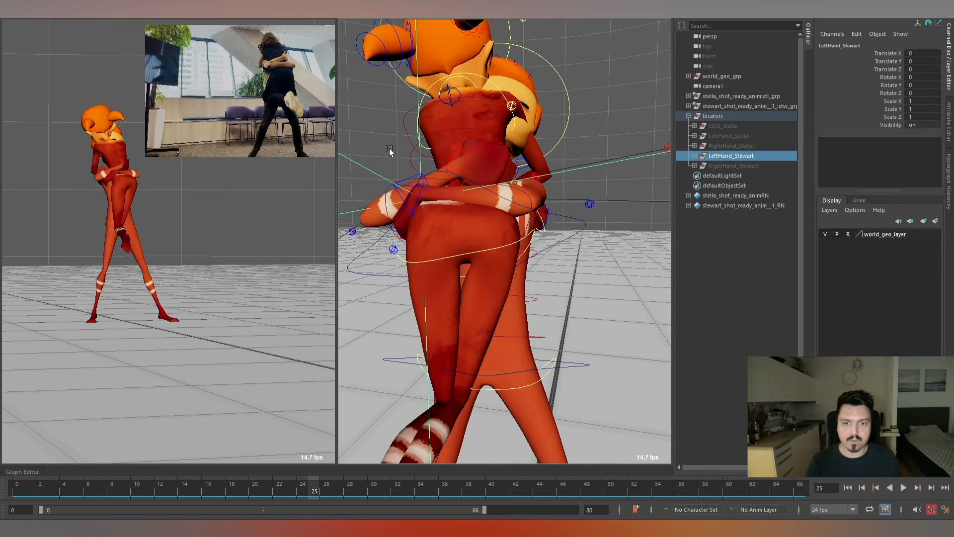
left_click(694, 155)
left_click(699, 166)
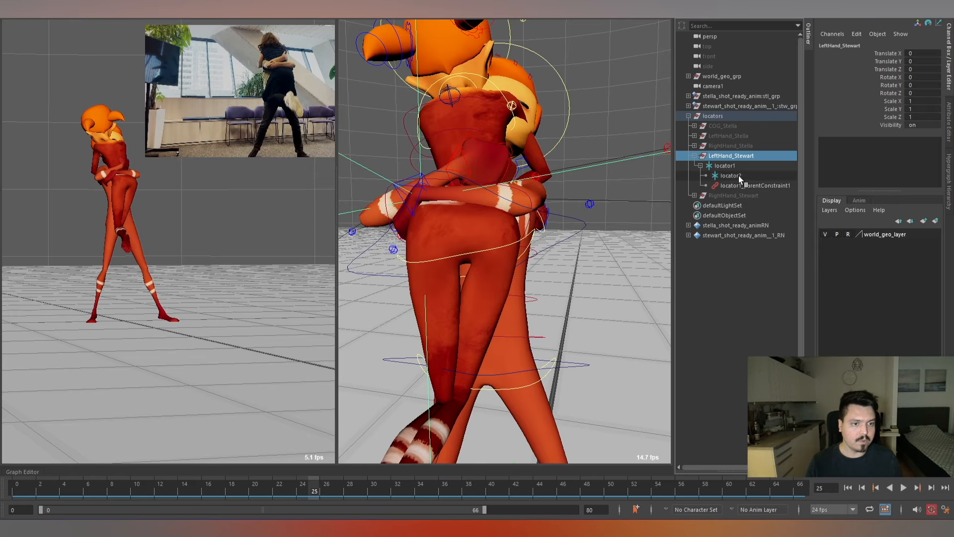
left_click(738, 175)
key("f")
left_click_drag(583, 282, 524, 277, "alt")
scroll(585, 273, "up", 5)
Select Stewart's left arm IK control at frame 13 and examine how his left hand approaches Stella's back from frame 10.
mouse_move(288, 494)
left_mouse_down()
mouse_move(102, 497)
mouse_move(193, 489)
mouse_move(178, 492)
left_mouse_up()
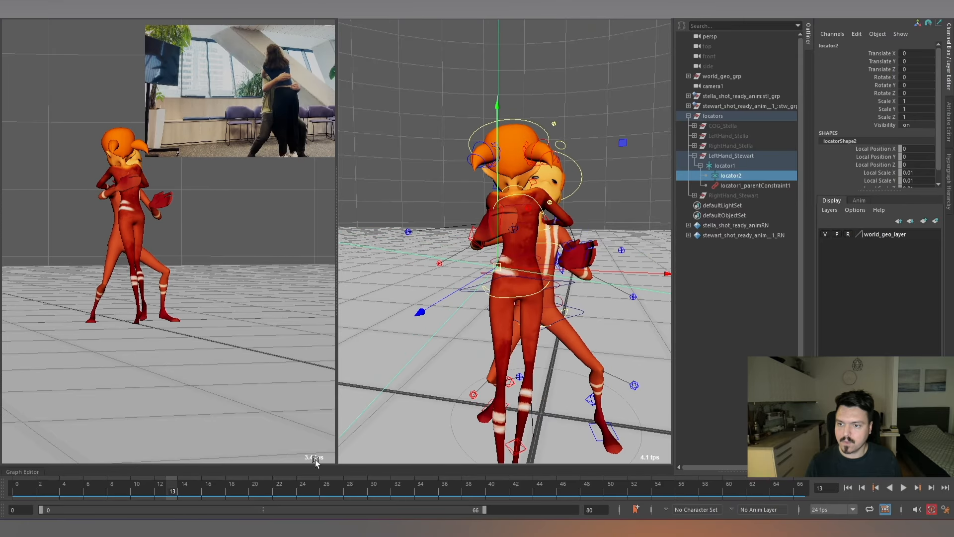
scroll(590, 308, "up", 3)
left_click(564, 271)
middle_click_drag(615, 278, 608, 246, "alt")
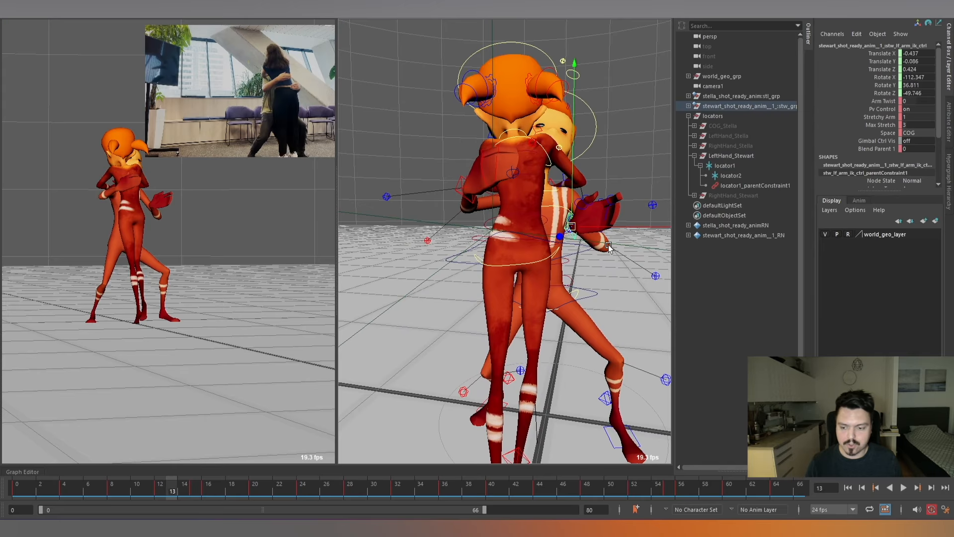
key("alt+comma")
key("alt+period")
key("alt+period")
key("alt+comma")
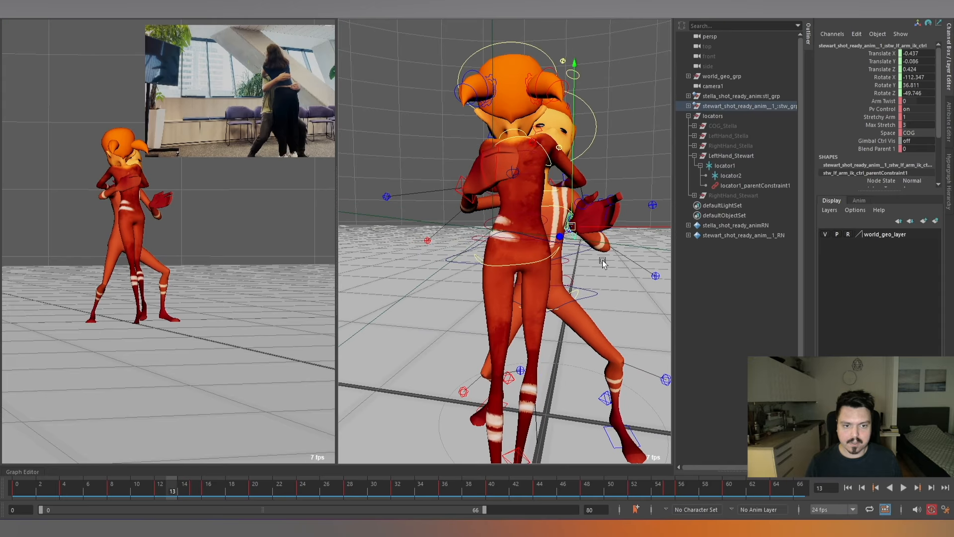
key("q")
key("alt+comma")
key("alt+comma")
key("alt+comma")
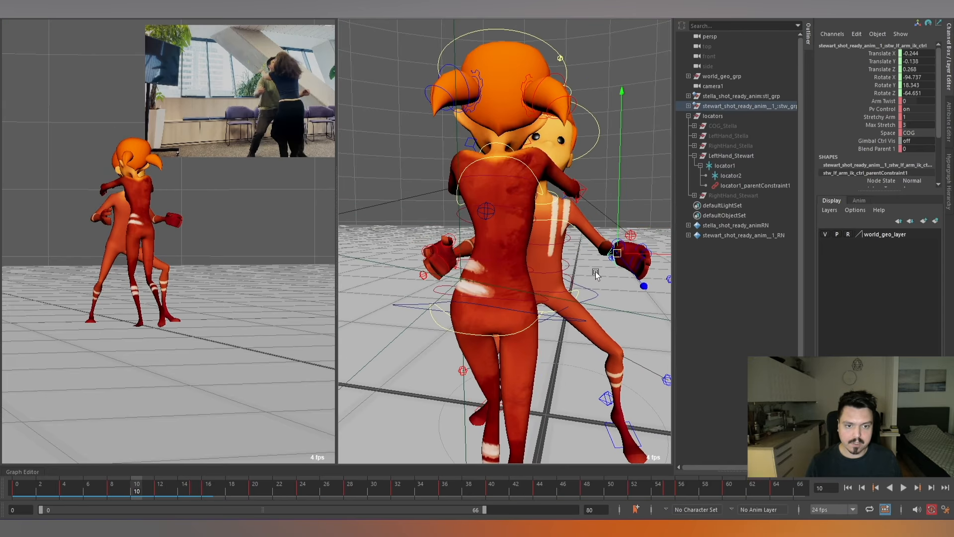
At frame 13, rotate Stewart's left arm IK control to about -117.615, -21.284, -107.841 and check the neighbouring frames.
key("alt+period")
key("alt+period")
key("alt+period")
key("alt+period")
key("alt+period")
key("alt+period")
key("alt+comma")
key("alt+comma")
key("alt+comma")
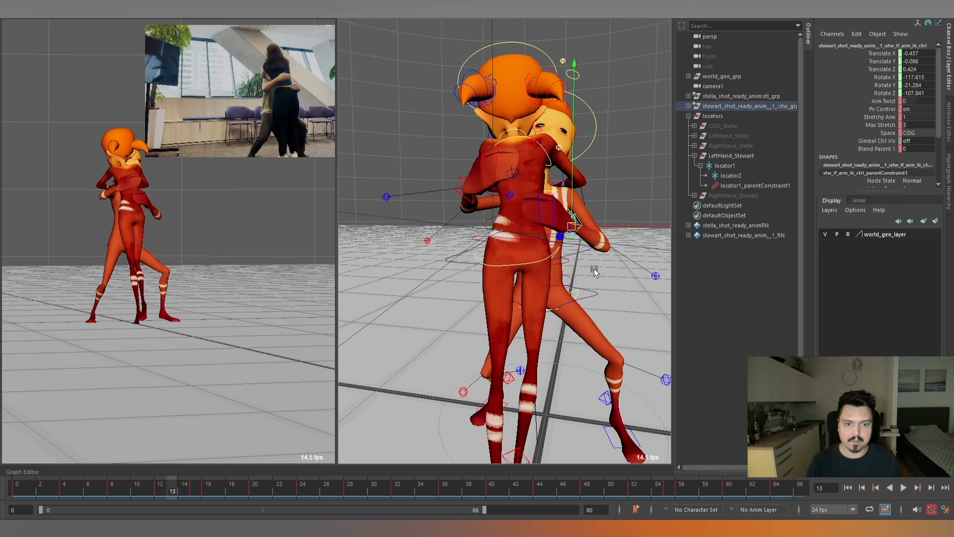
key("alt+period")
Rework Stewart's left arm IK control around frames 12 to 14, reaching about Translate -0.418, -0.078, 0.471 and Rotate -112.344, -7.041, -110.762 at frame 13.
left_click_drag(558, 267, 614, 229, "alt")
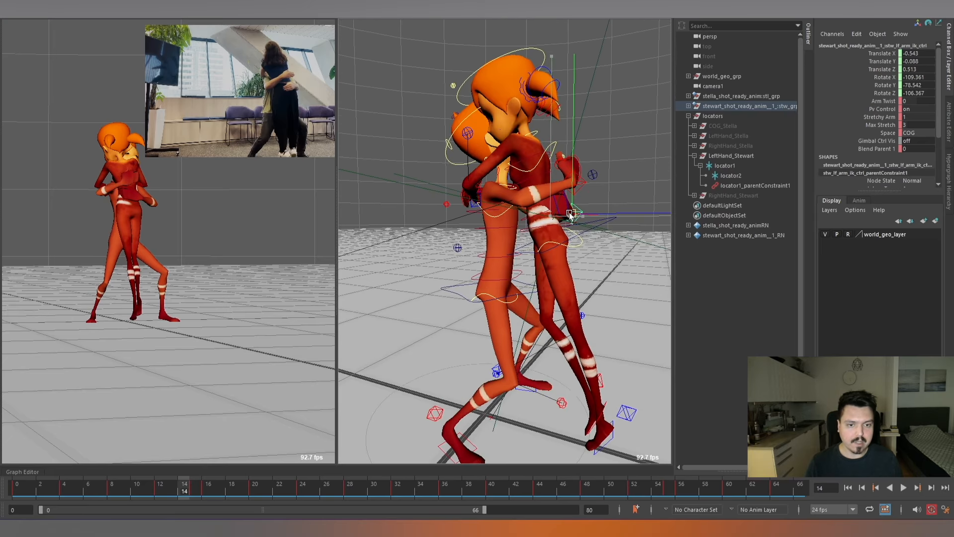
key("e")
left_click_drag(595, 210, 531, 238, "alt")
key("comma")
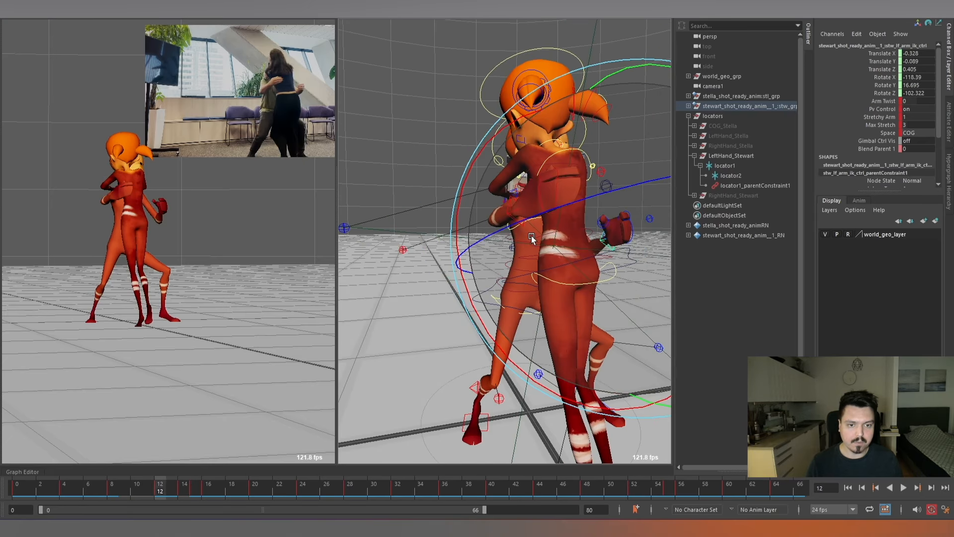
key("alt+period")
key("alt+period")
key("alt+period")
key("alt+period")
key("alt+comma")
key("alt+comma")
key("alt+comma")
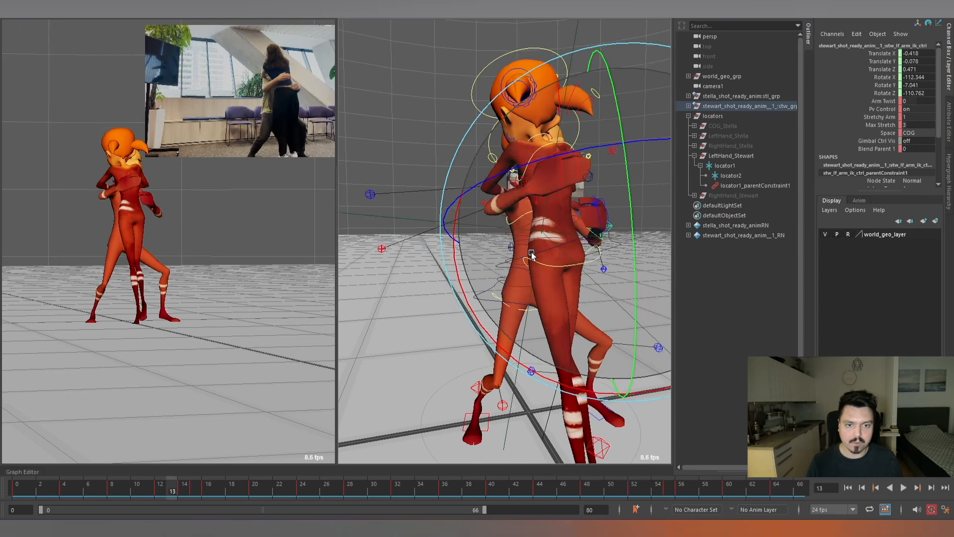
key("alt+comma")
key("alt+period")
key("alt+period")
key("alt+period")
key("alt+period")
key("alt+period")
key("alt+period")
key("alt+period")
key("alt+period")
key("alt+period")
key("alt+period")
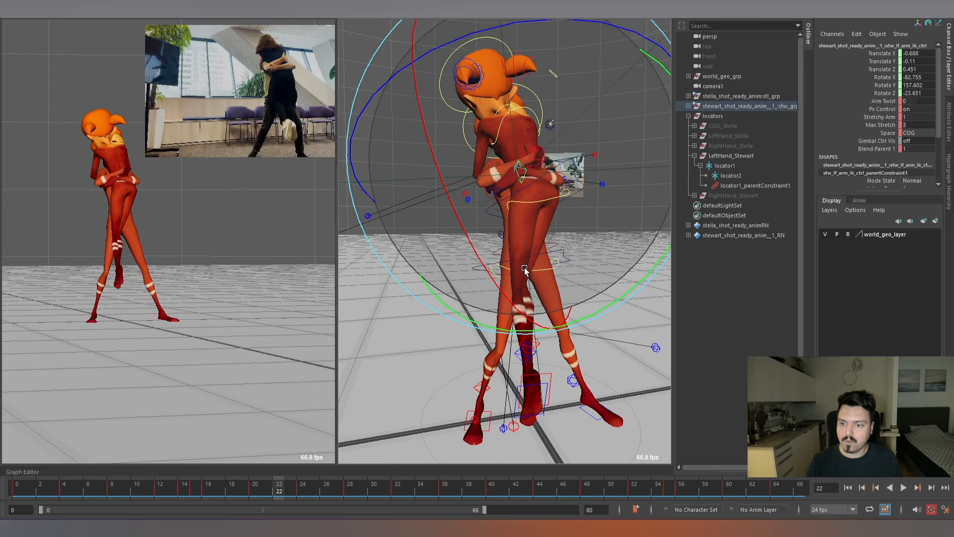
Select locator2 under LeftHand_Stewart and key it with zero offset at frame 16.
mouse_move(213, 487)
left_mouse_down()
mouse_move(201, 491)
mouse_move(219, 489)
left_mouse_up()
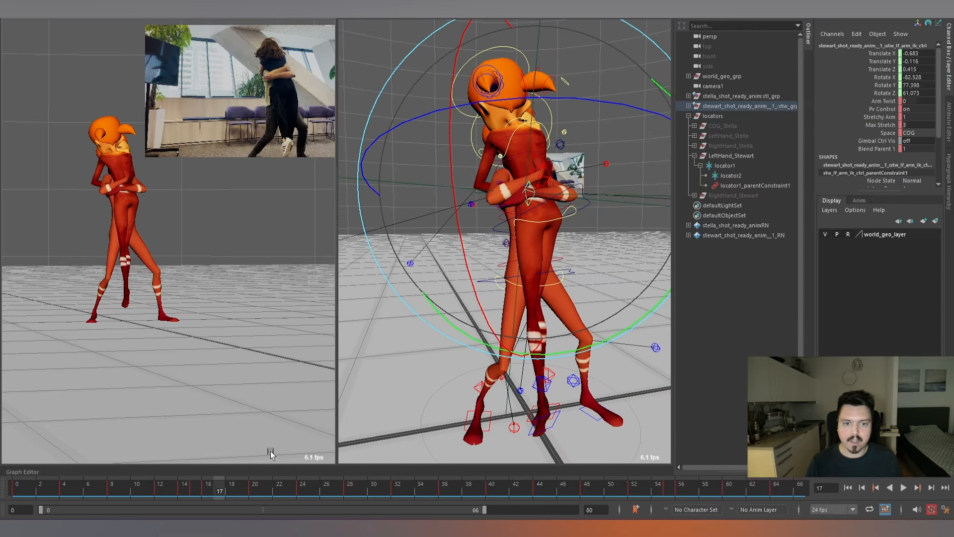
left_click(732, 177)
key("f")
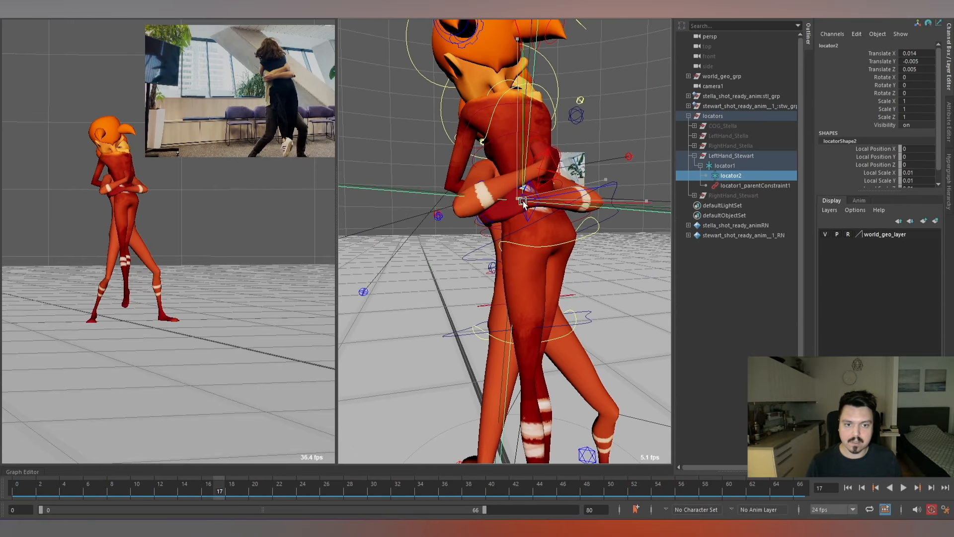
key("alt+comma")
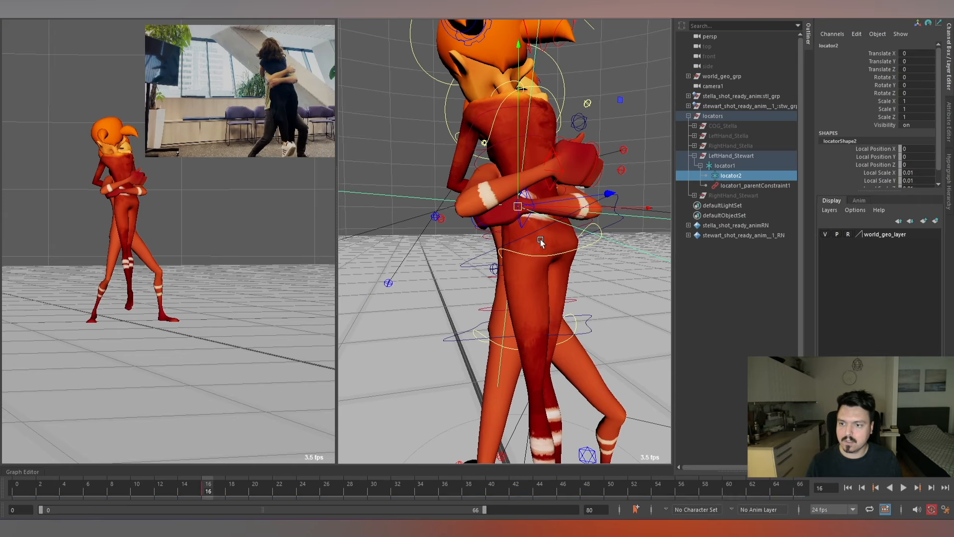
At frame 18, offset locator2 to about Translate 0.027, 0.009, 0.007 and Rotate -12.999, 4.125, -5.181, and check the following frames.
key("alt+period")
key("alt+period")
mouse_move(517, 193)
left_mouse_down()
mouse_move(557, 214)
mouse_move(541, 217)
mouse_move(527, 189)
left_mouse_up()
key("e")
key("w")
key("alt+period")
key("alt+period")
key("alt+period")
key("alt+period")
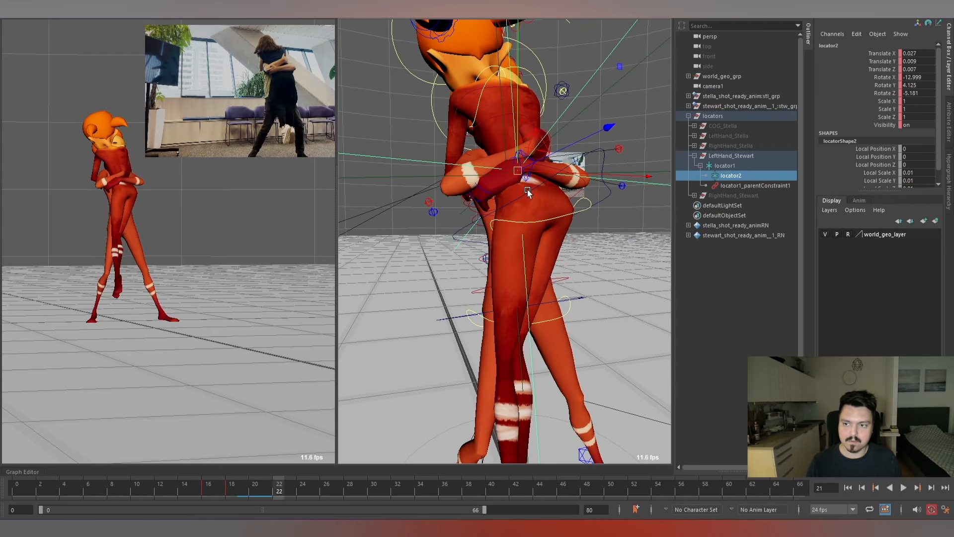
At frame 24, offset locator2 to about Translate 0.014, 0.008, 0.004 and Rotate 4.32, -15.293, -8.314, and check up to frame 27.
key("alt+period")
key("alt+period")
left_click_drag(508, 151, 497, 112)
key("e")
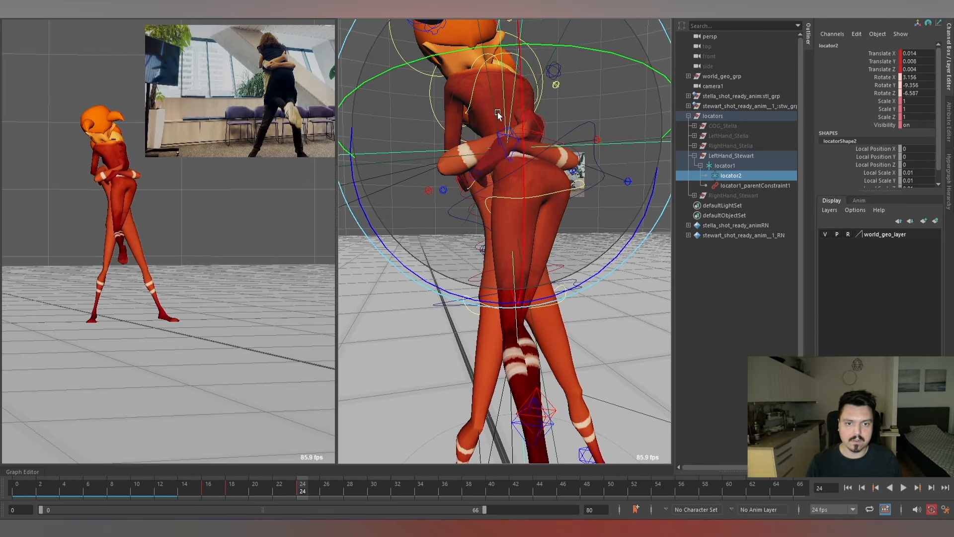
key("alt+period")
key("alt+period")
key("alt+period")
key("alt+period")
key("alt+period")
key("alt+period")
key("alt+period")
key("alt+period")
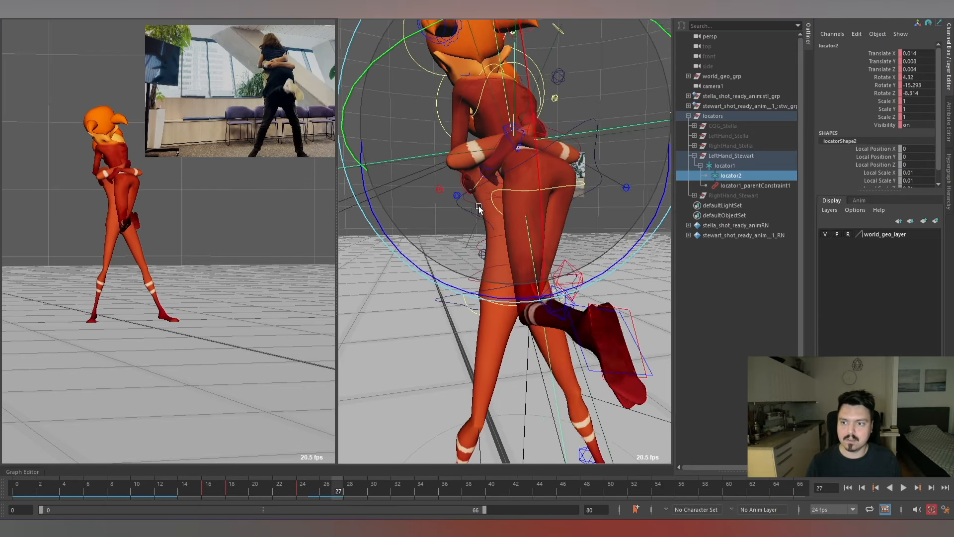
At frame 33, offset locator2 to about Translate 0.042, 0.007, 0.019 and Rotate -3.874, -15.588, -15.334, and play the shot.
key("w")
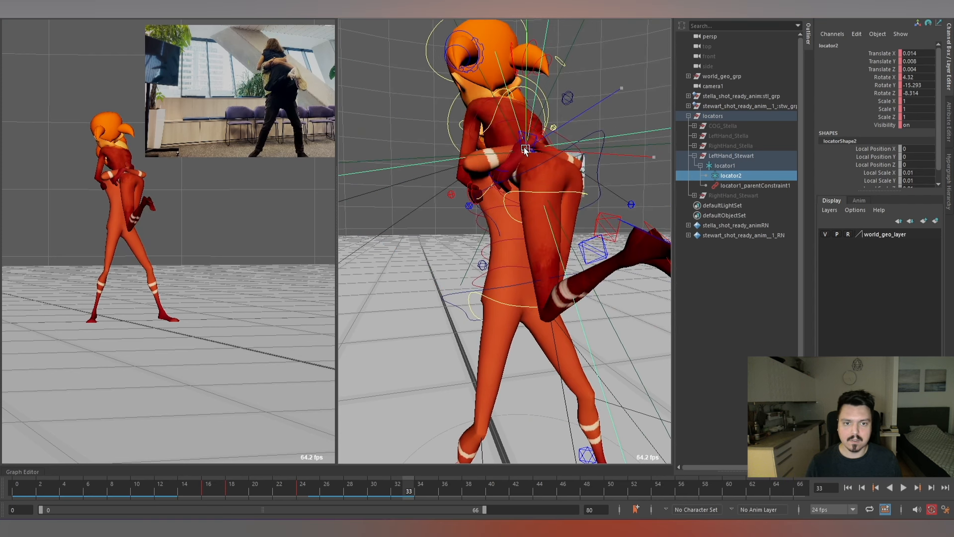
left_click_drag(508, 164, 535, 147)
key("e")
key("w")
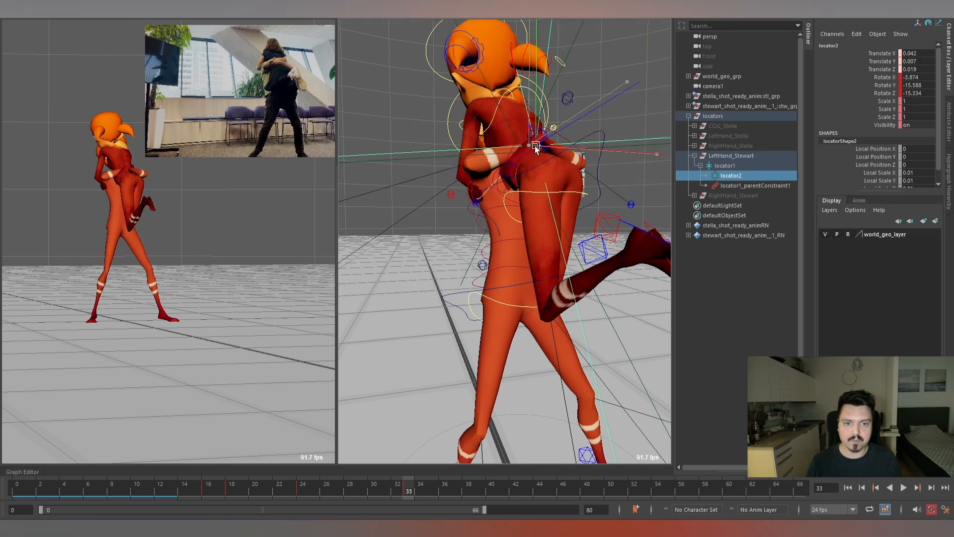
key("alt+v")
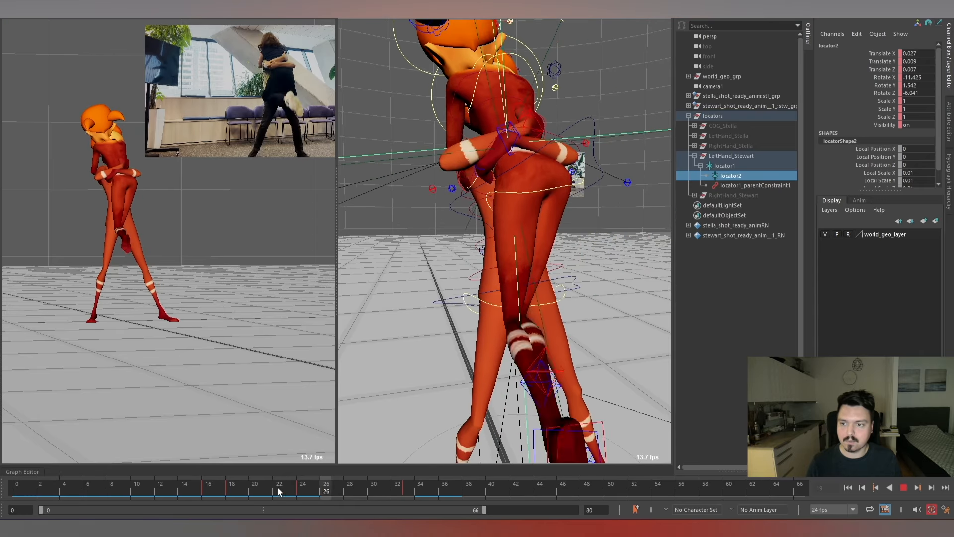
At frame 30, shift locator2 to refine Stewart's left hand contact, and check the frames up to 36.
left_click_drag(294, 485, 370, 487)
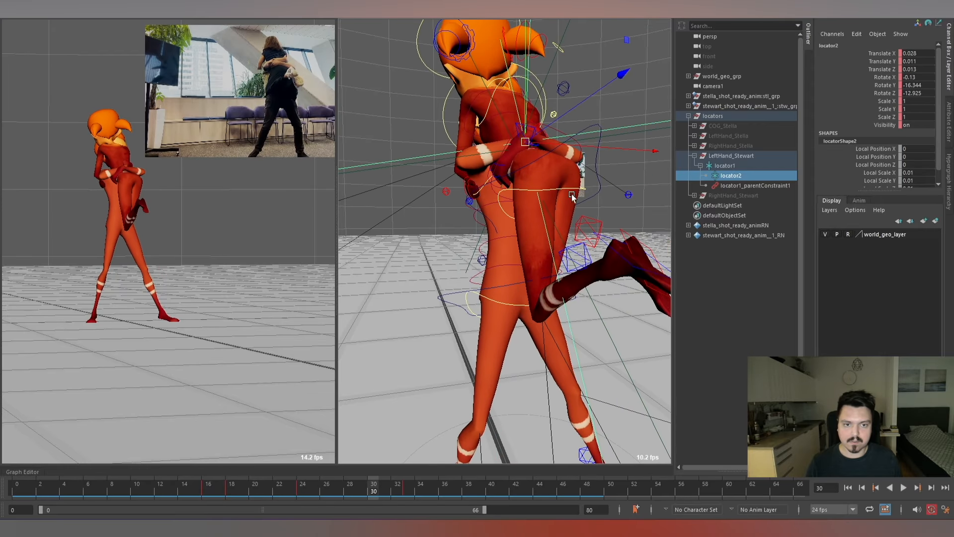
left_click_drag(525, 141, 546, 146)
key("e")
key("alt+period")
key("alt+period")
key("alt+period")
key("alt+period")
key("alt+period")
key("alt+period")
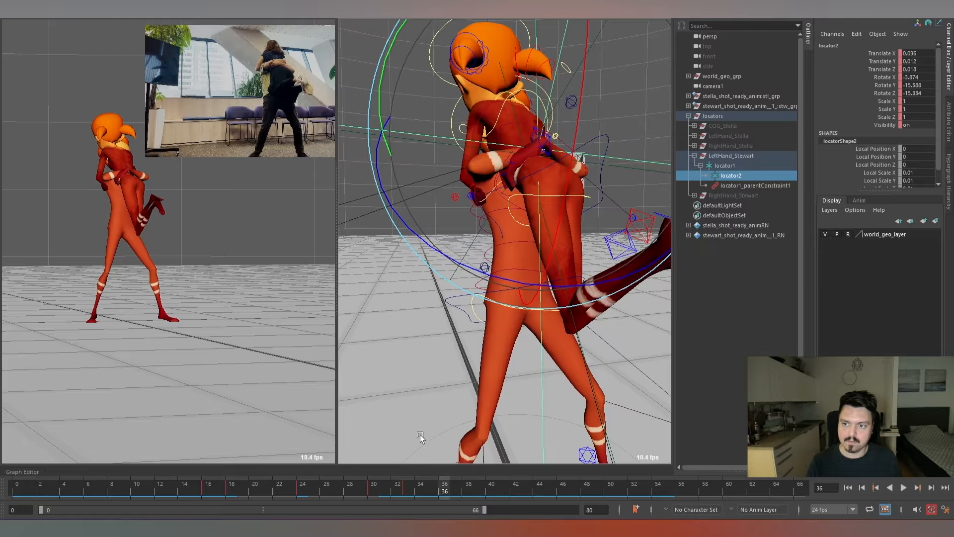
key("alt+comma")
key("alt+comma")
key("alt+comma")
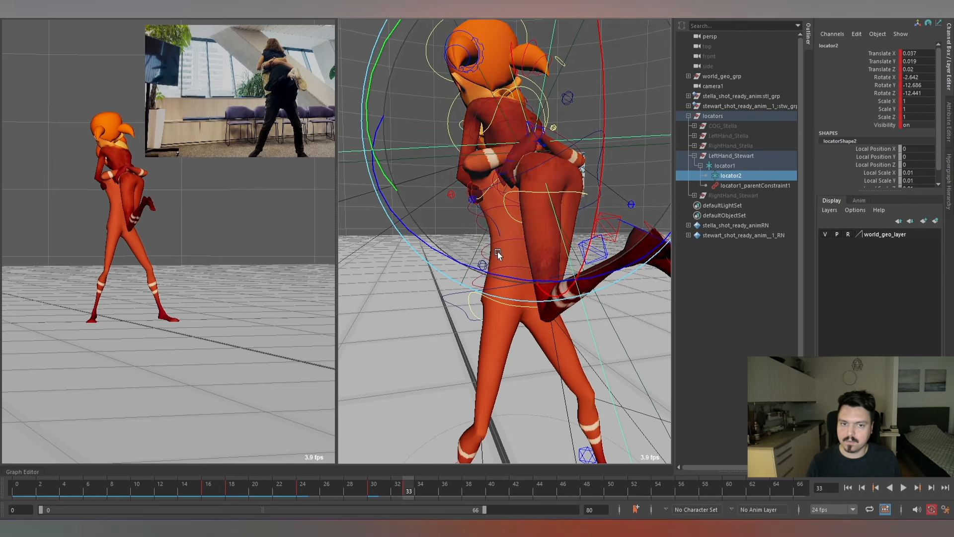
Try moving locator2 at frame 33 to about Translate 0.04, 0.021, 0.023, try 0.007, 0.012, 0.001, and undo the last changes.
key("w")
left_click_drag(538, 142, 534, 143)
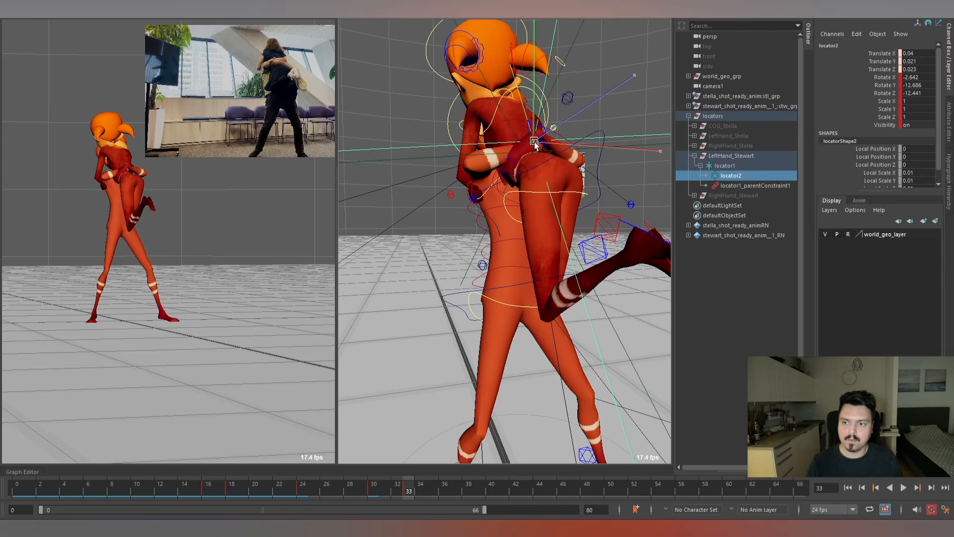
key("alt+period")
key("alt+comma")
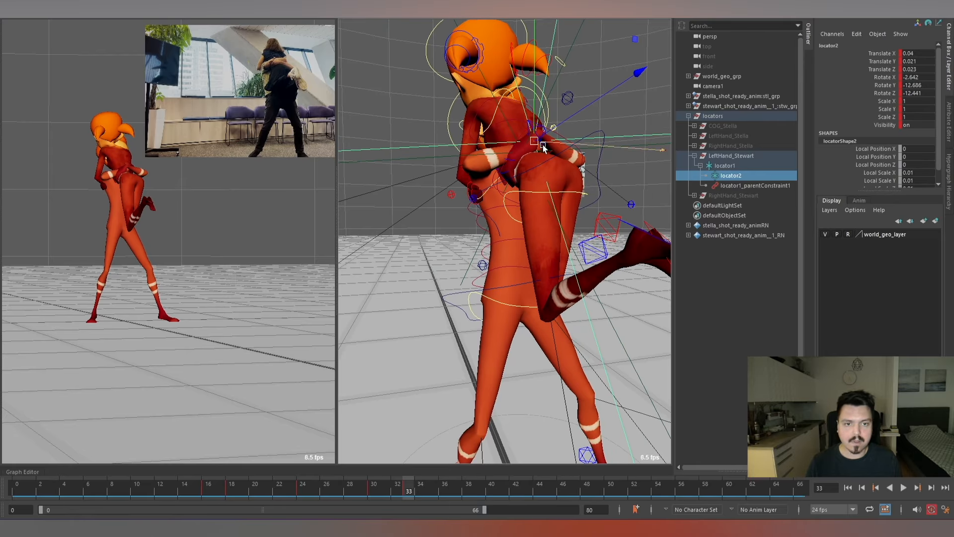
left_click_drag(543, 148, 517, 152)
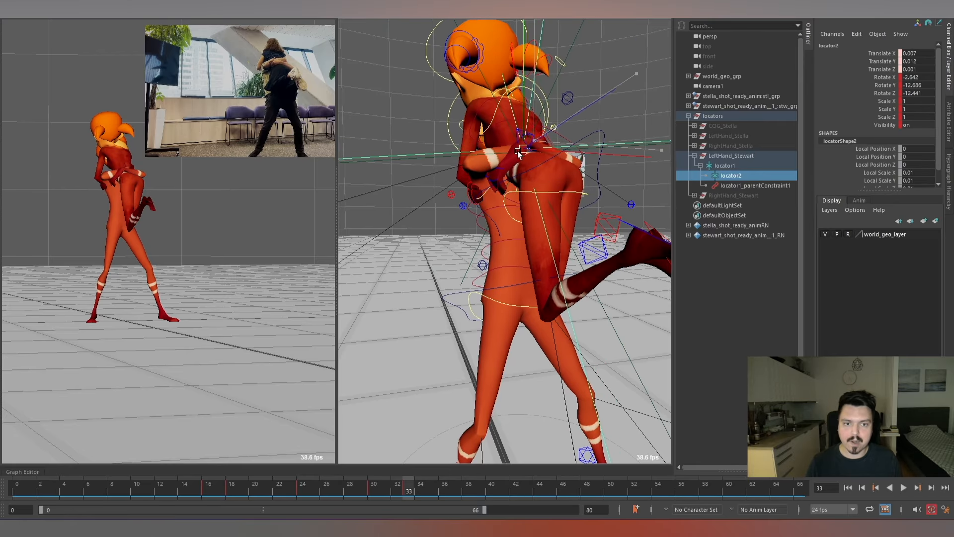
key("ctrl+z")
key("ctrl+z")
key("ctrl+z")
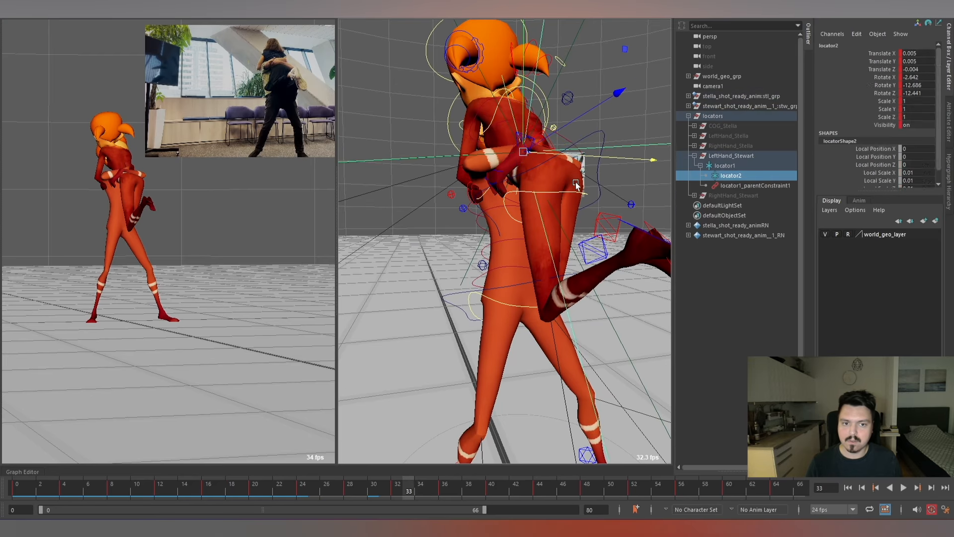
Rework locator2 at frame 33 to about Translate 0.007, 0.011, 0.001 and Rotate 18.228, -25.935, -31.337.
left_click_drag(534, 143, 651, 191)
key("e")
left_click_drag(641, 153, 641, 150)
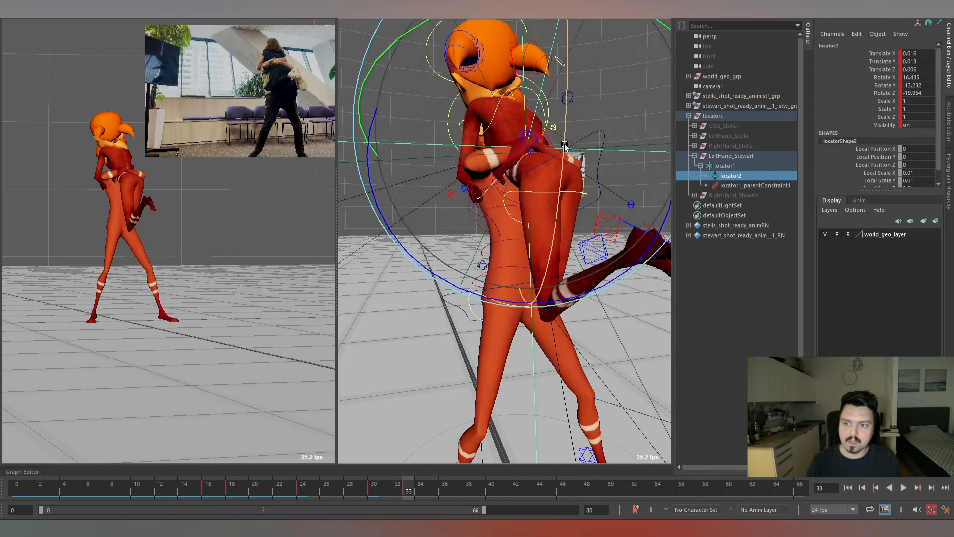
left_click_drag(553, 131, 480, 121, "alt")
key("w")
key("e")
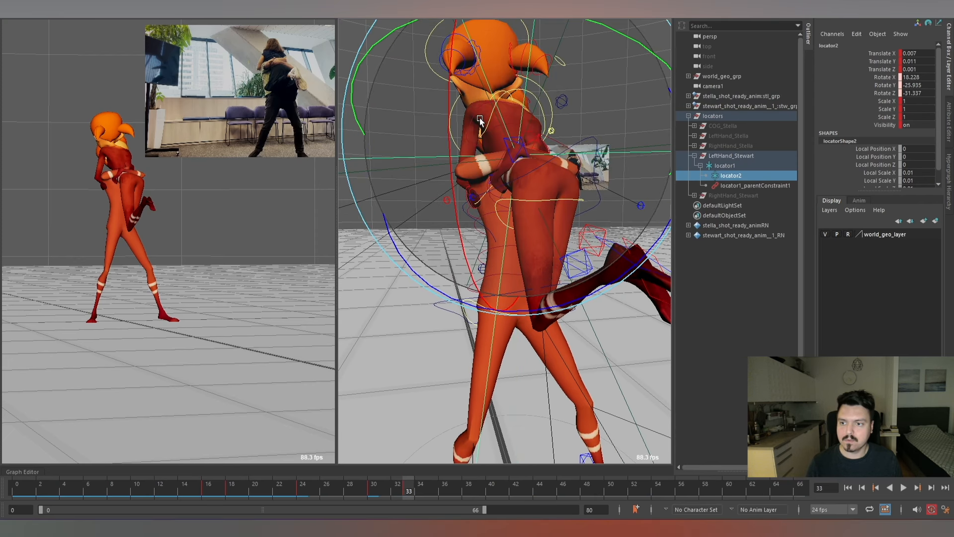
left_click_drag(476, 159, 453, 305)
At frame 48, offset locator2 to about Translate 0.029, 0.018, -0.002 and Rotate -2.771, -7.332, -10.212, and check the following frames.
left_click_drag(392, 491, 591, 488)
key("alt+v")
key("w")
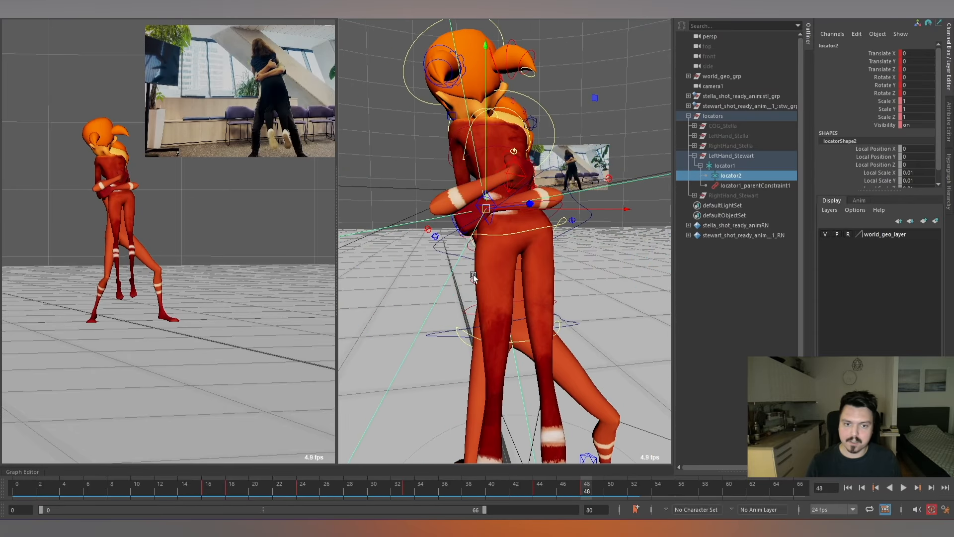
left_click_drag(487, 212, 502, 202)
key("e")
left_click_drag(539, 234, 553, 252)
key("alt+period")
key("alt+period")
key("alt+period")
key("alt+period")
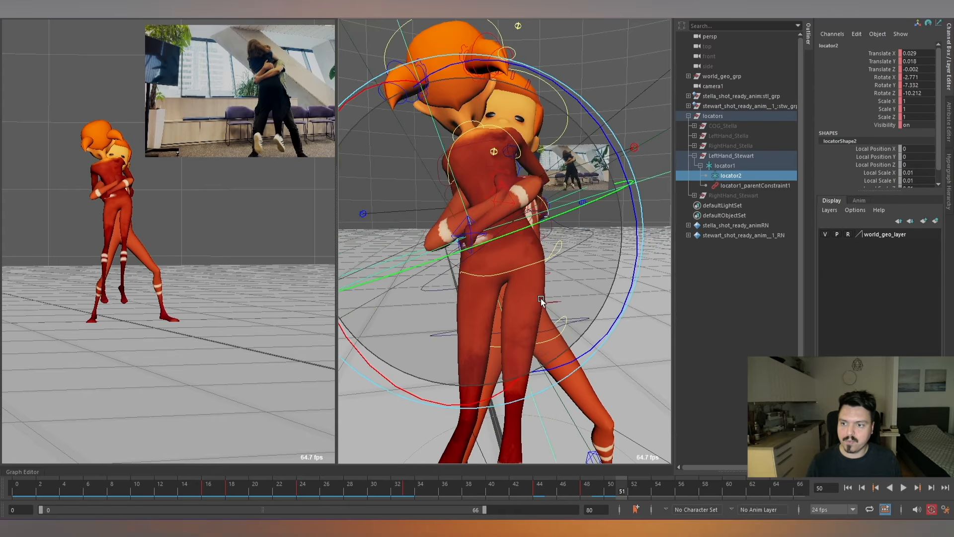
At frame 52, offset locator2 to about Translate 0.066, 0.018, -0.019 and Rotate -30.967, 48.534, -38.088.
left_click_drag(485, 258, 536, 272, "alt")
left_click_drag(462, 279, 543, 221)
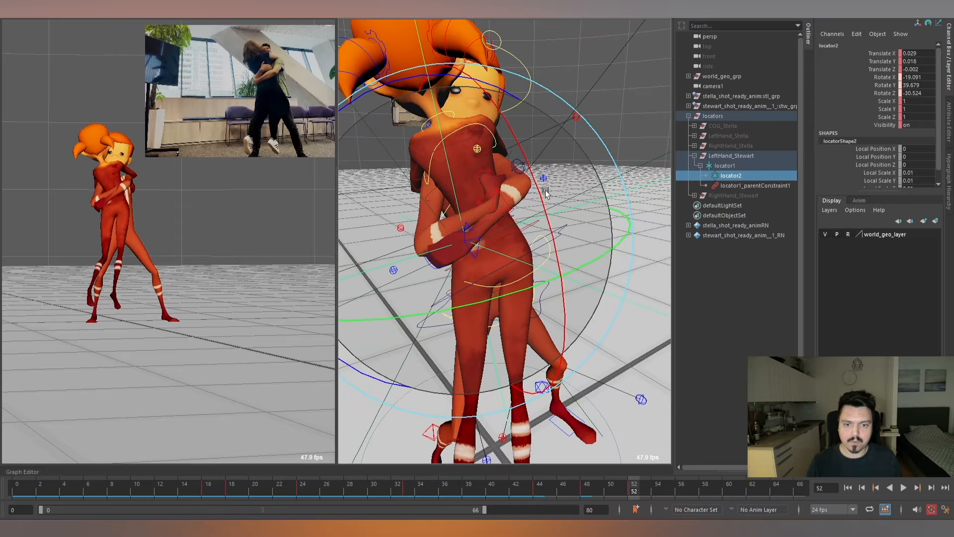
key("w")
left_click_drag(467, 239, 498, 219)
key("e")
left_click_drag(428, 219, 477, 221)
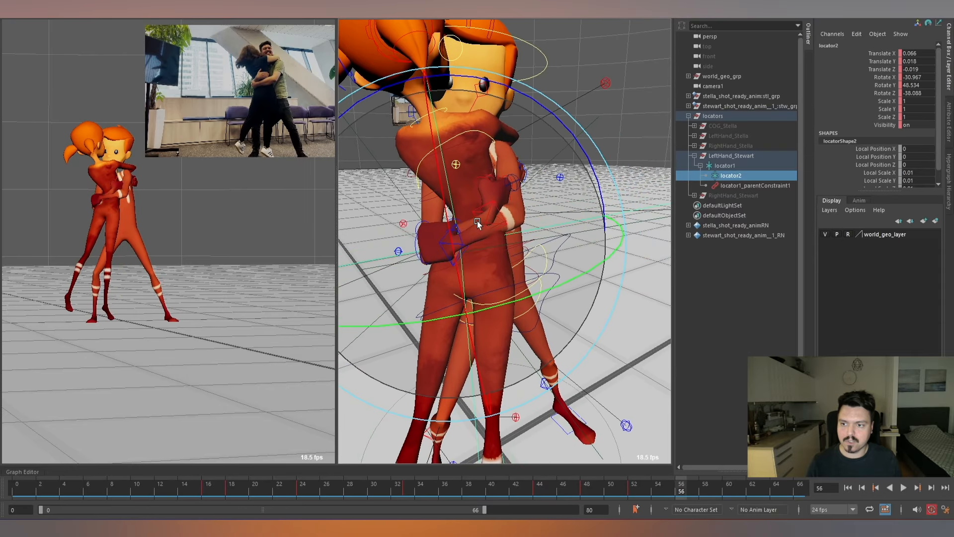
At frame 56, set Stewart's left arm IK control to about Translate -0.692, -0.134, 0.413 and Rotate -114.515, -23.938, -188.989, and check frames 53 to 55.
scroll(524, 174, "down", 3)
key("w")
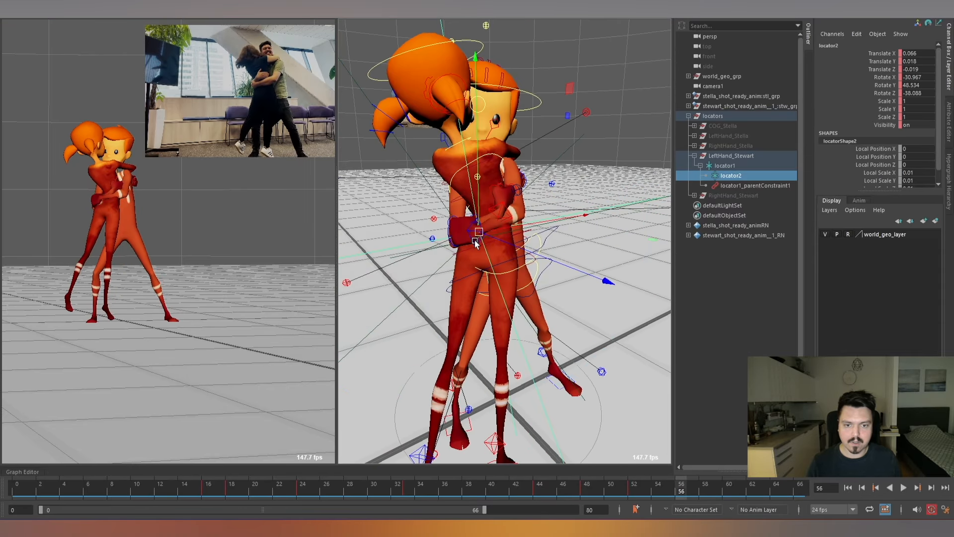
left_click(476, 242)
key("f")
right_click_drag(514, 264, 472, 236, "alt")
left_click_drag(471, 236, 421, 224, "alt")
right_click_drag(422, 223, 512, 241, "alt")
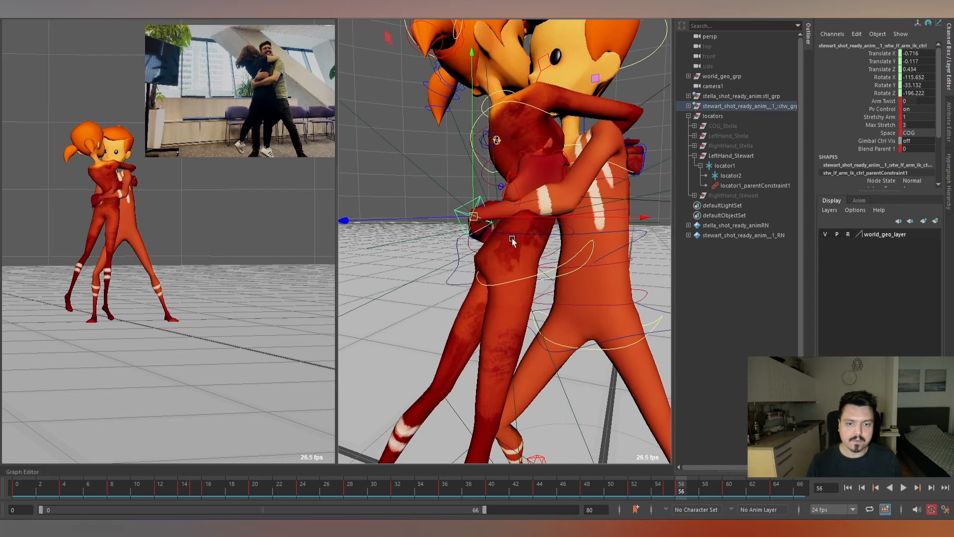
left_click_drag(478, 214, 562, 206)
key("e")
key("alt+comma")
key("alt+comma")
key("alt+comma")
key("alt+comma")
key("alt+comma")
key("alt+comma")
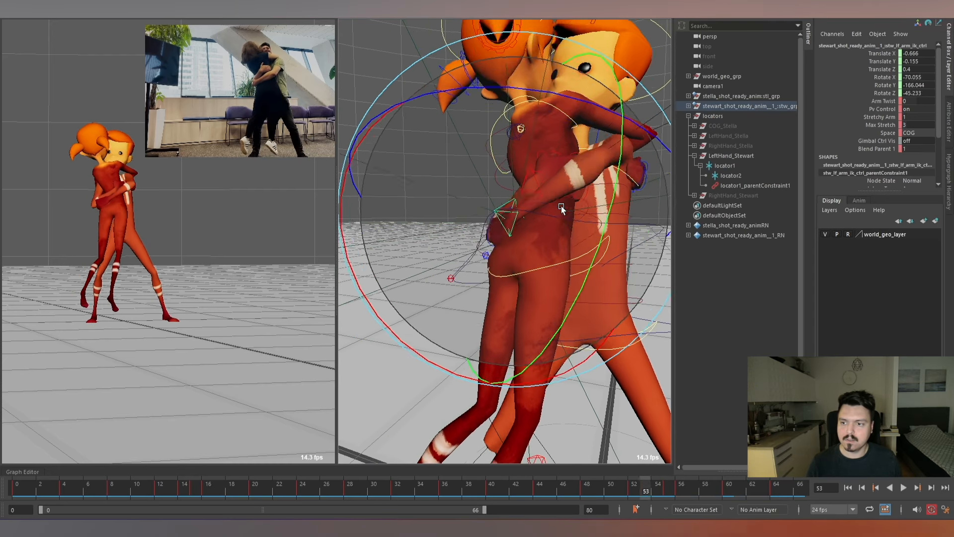
key("alt+period")
key("alt+period")
key("alt+period")
key("alt+period")
key("alt+period")
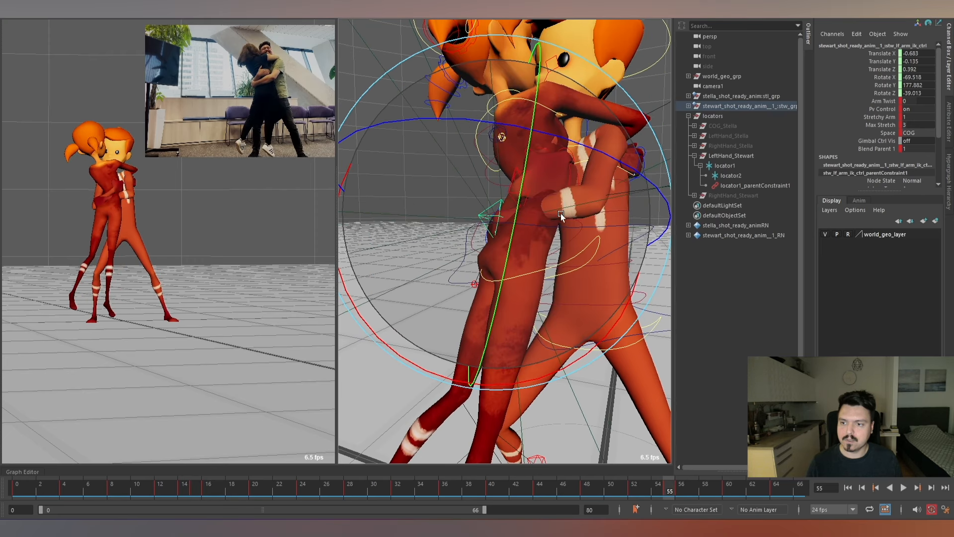
Try posing Stewart's left arm IK control at frame 55 at about Translate -0.686, -0.137, 0.417 and Rotate -60.925, 183.427, -50.391.
left_click_drag(483, 275, 501, 263)
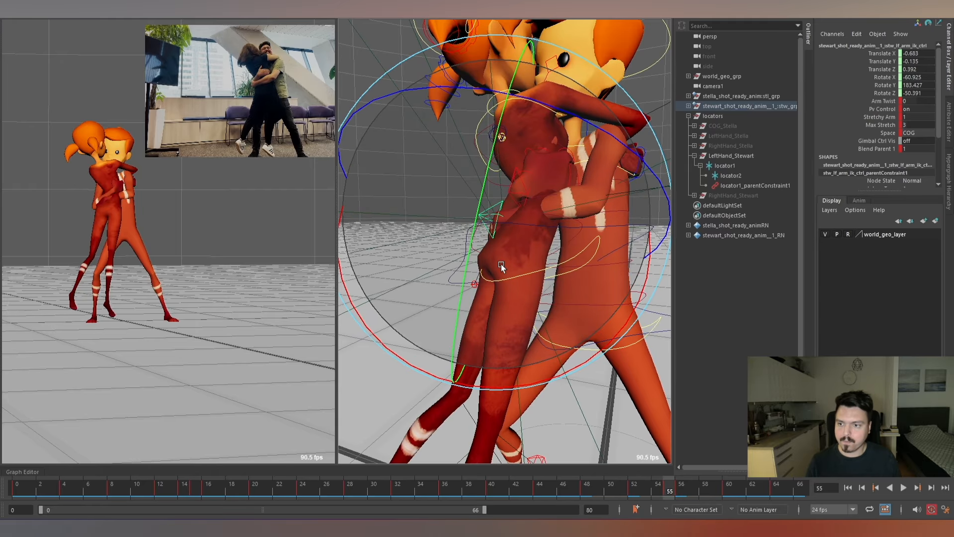
key("w")
left_click_drag(520, 213, 483, 228, "alt")
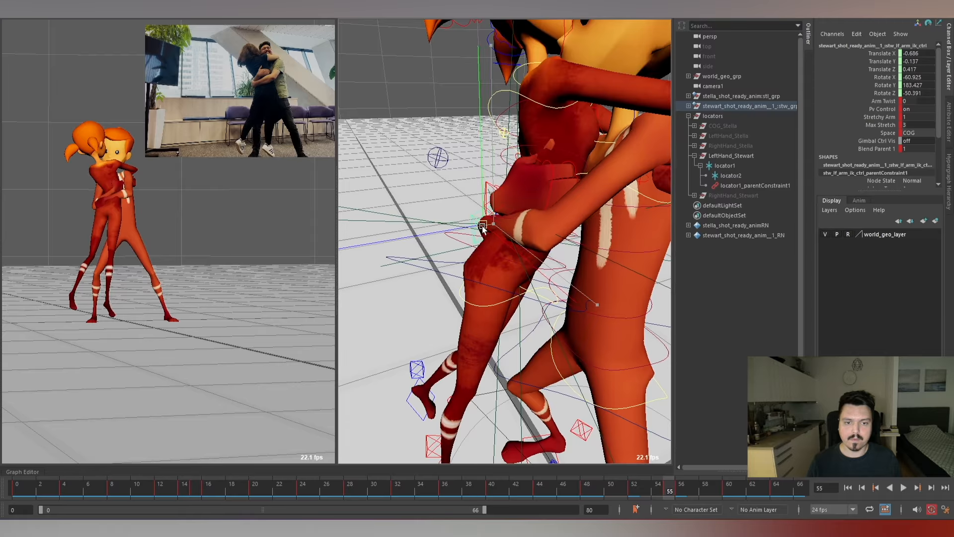
key("alt+period")
key("alt+period")
key("alt+period")
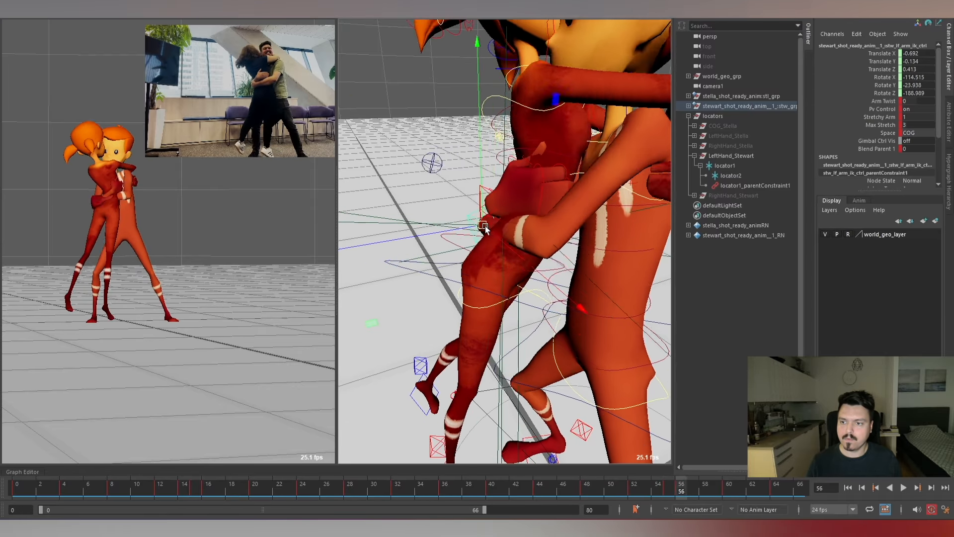
key("alt+comma")
key("alt+comma")
key("alt+comma")
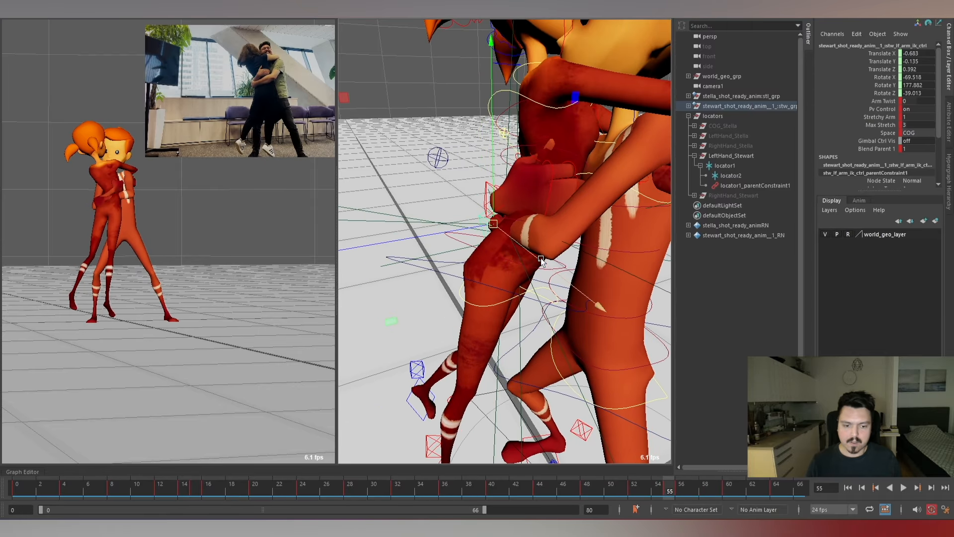
Rotate Stewart's left arm IK control at frame 56 to refine the hand on Stella's back, and check the next frames.
right_click_drag(574, 270, 462, 261, "alt")
left_click_drag(462, 261, 504, 225, "alt")
right_click_drag(504, 225, 543, 222, "alt")
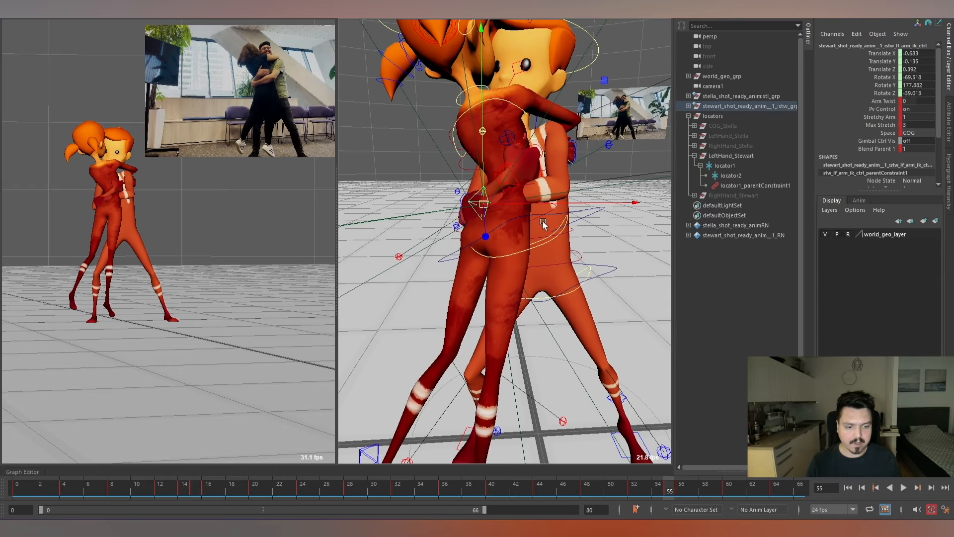
key("alt+period")
key("e")
left_click_drag(523, 230, 465, 139)
key("alt+period")
key("alt+period")
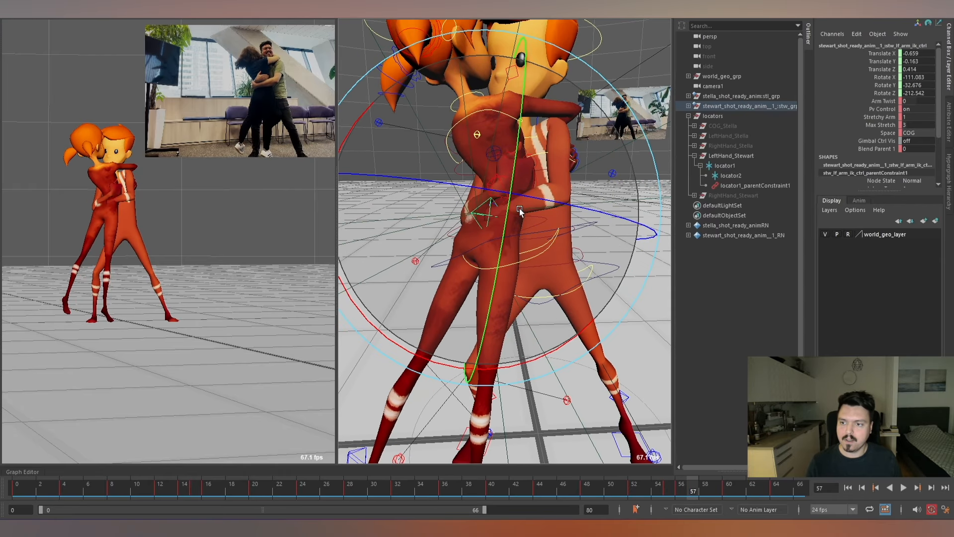
At frame 58, rotate Stewart's left arm IK control to about -85.768, -6.048, -176.517, and compare it with the preceding frames.
key("q")
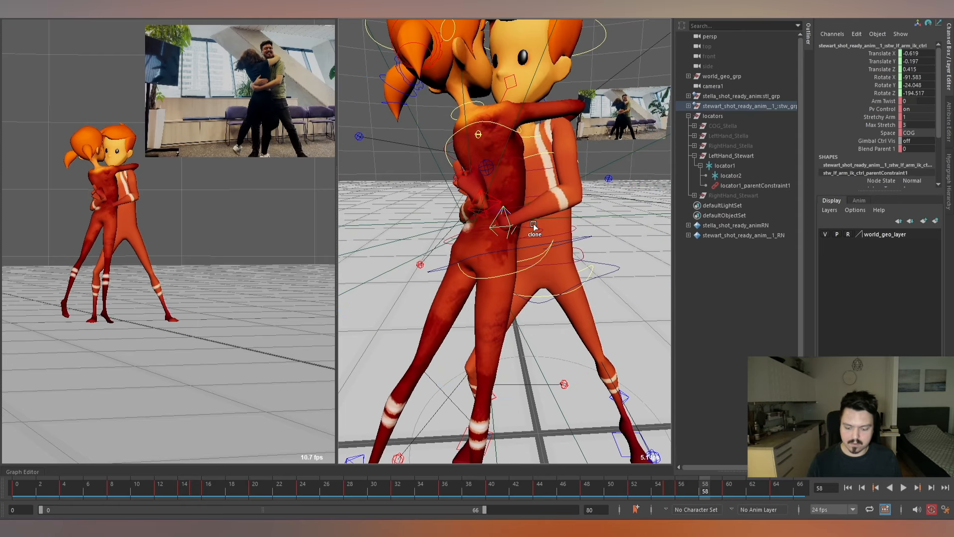
key("ctrl+z")
key("e")
right_click_drag(535, 232, 557, 187, "alt")
middle_click_drag(557, 184, 549, 175, "alt")
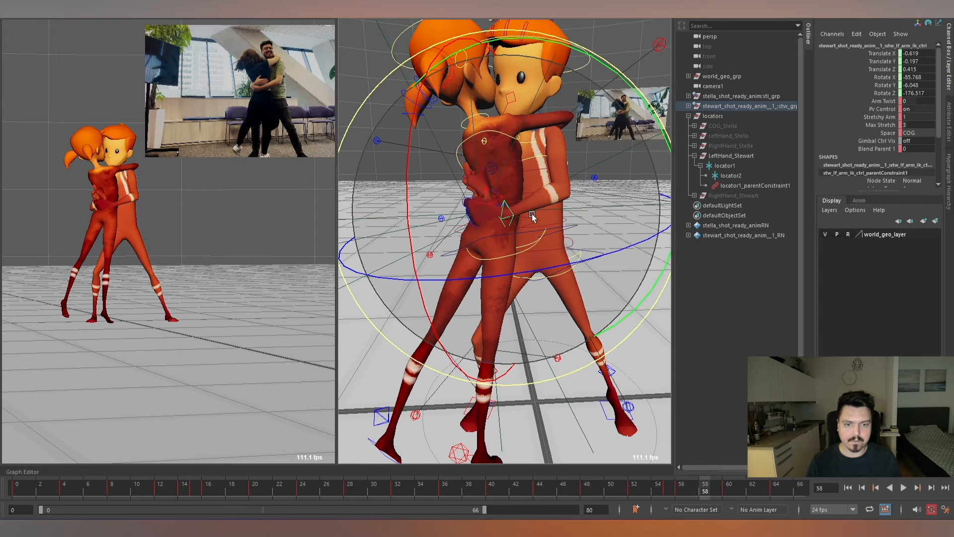
key("alt+comma")
key("alt+comma")
key("alt+comma")
key("alt+period")
key("alt+period")
key("alt+period")
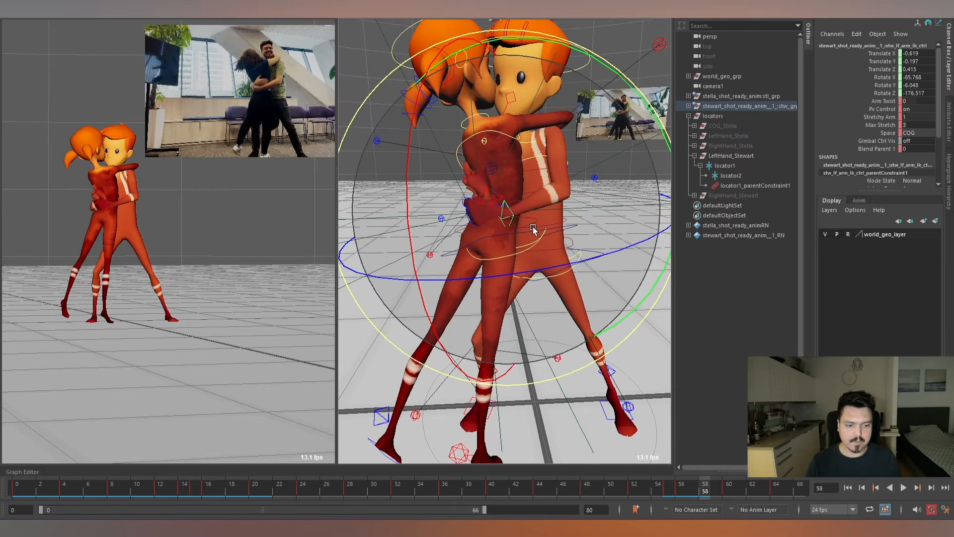
Refine Stewart's left arm IK control around frame 57 to about Translate -0.654, -0.148, 0.443 and Rotate -103.936, 20.864, -207.53, and play the shot.
left_click_drag(533, 229, 505, 236, "alt")
key("w")
mouse_move(462, 213)
left_mouse_down()
mouse_move(450, 207)
mouse_move(558, 230)
mouse_move(484, 203)
mouse_move(484, 192)
left_mouse_up()
key("e")
key("alt+comma")
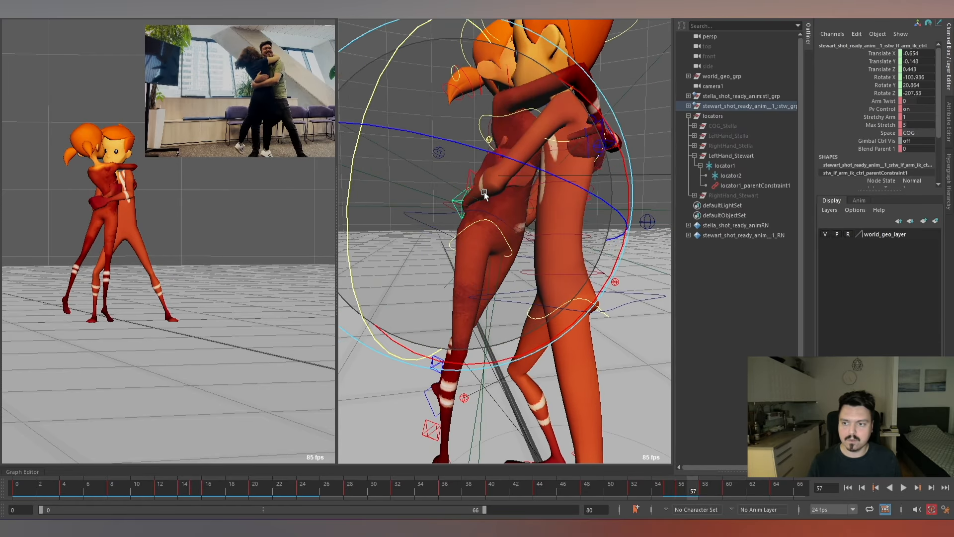
key("alt+period")
key("alt+period")
key("alt+period")
key("alt+period")
key("alt+period")
key("alt+period")
key("alt+period")
key("alt+period")
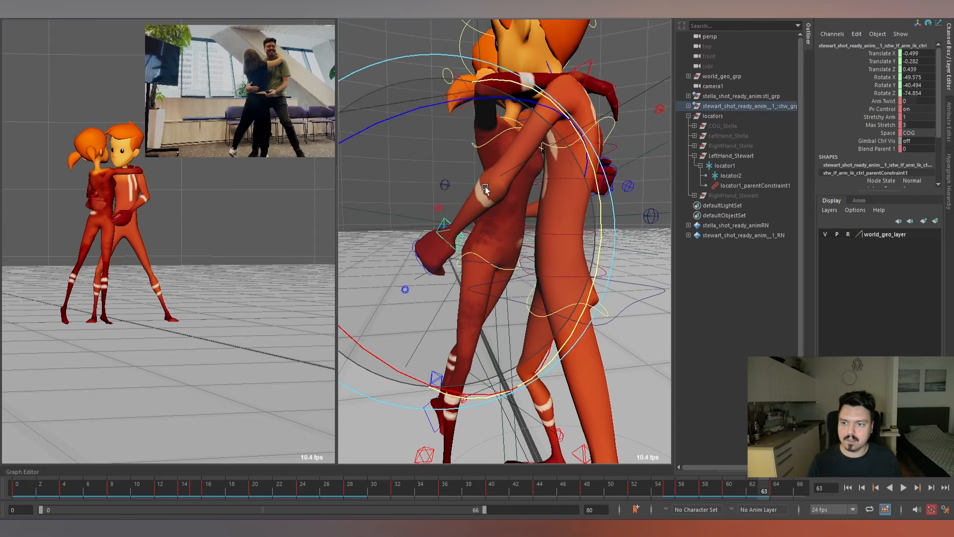
key("alt+v")
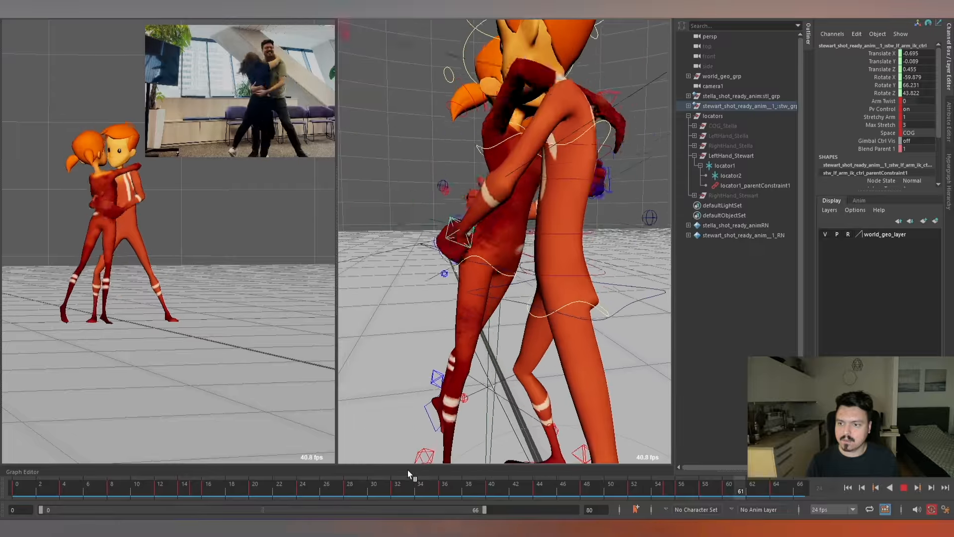
Set Stewart's left elbow pole-vector control at frame 48 to about Translate 0.519, -0.09, 0.195, comparing it with its neighbouring keys.
left_click_drag(413, 486, 604, 489)
scroll(634, 250, "down", 10)
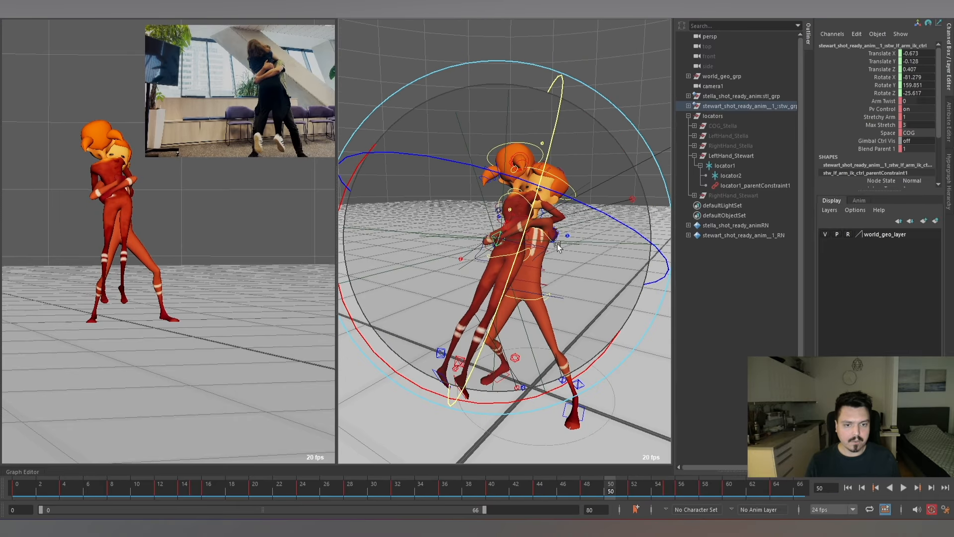
left_click_drag(558, 247, 609, 227, "alt")
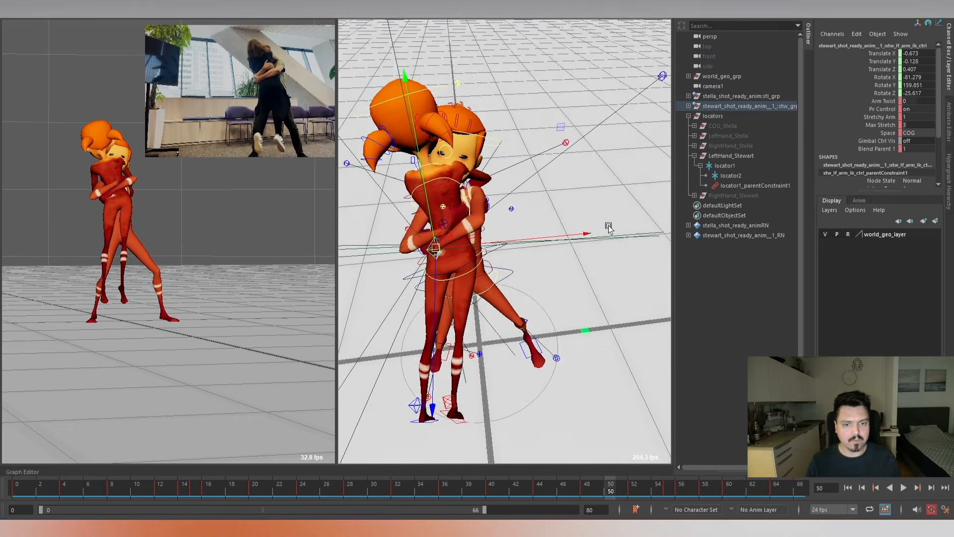
scroll(609, 224, "down", 2)
scroll(607, 154, "down", 3)
middle_click_drag(607, 154, 581, 129, "alt")
left_click(598, 89)
left_click_drag(595, 186, 592, 162, "alt")
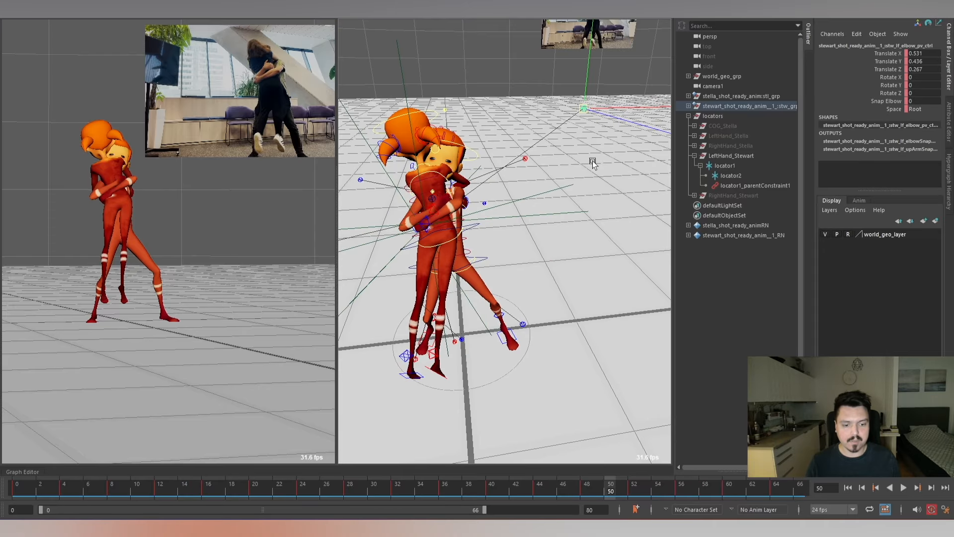
key("comma")
key("comma")
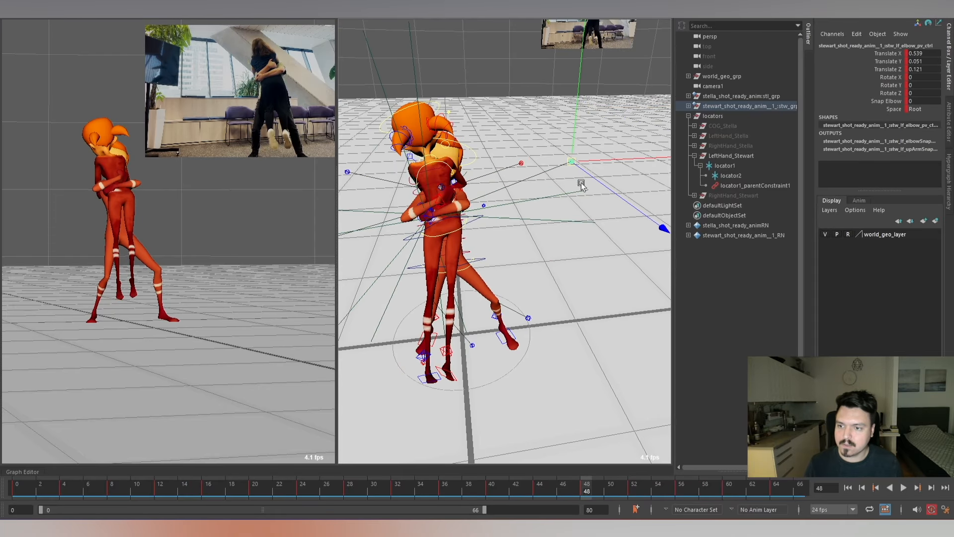
key("comma")
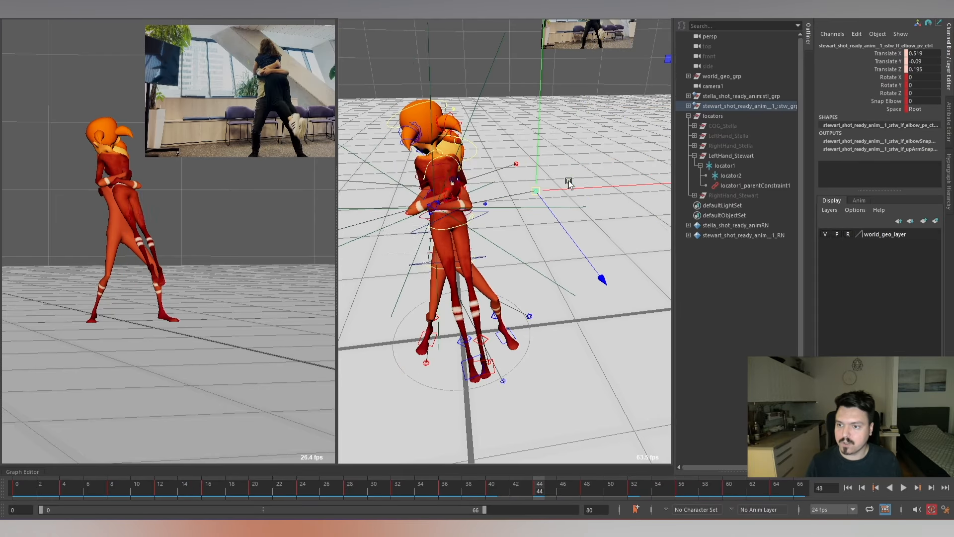
key("period")
key("period")
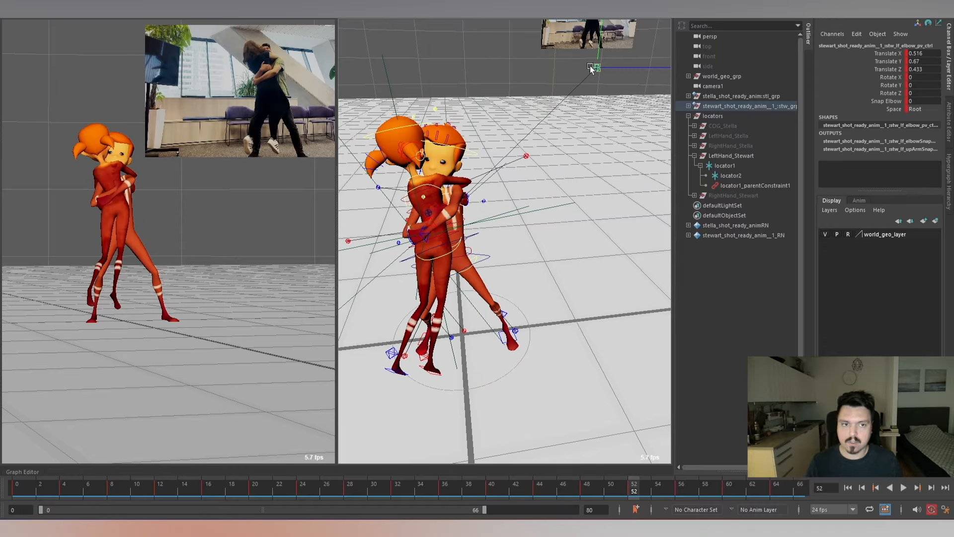
left_click_drag(579, 227, 580, 234)
key("comma")
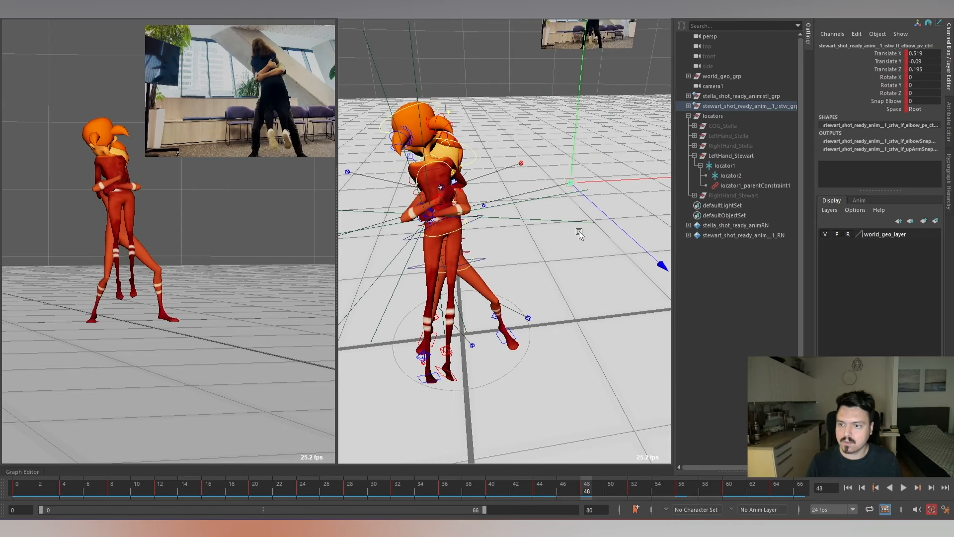
Examine Stewart's left elbow pole-vector keys from frame 52 to 60 and play back the shot.
key("period")
key("period")
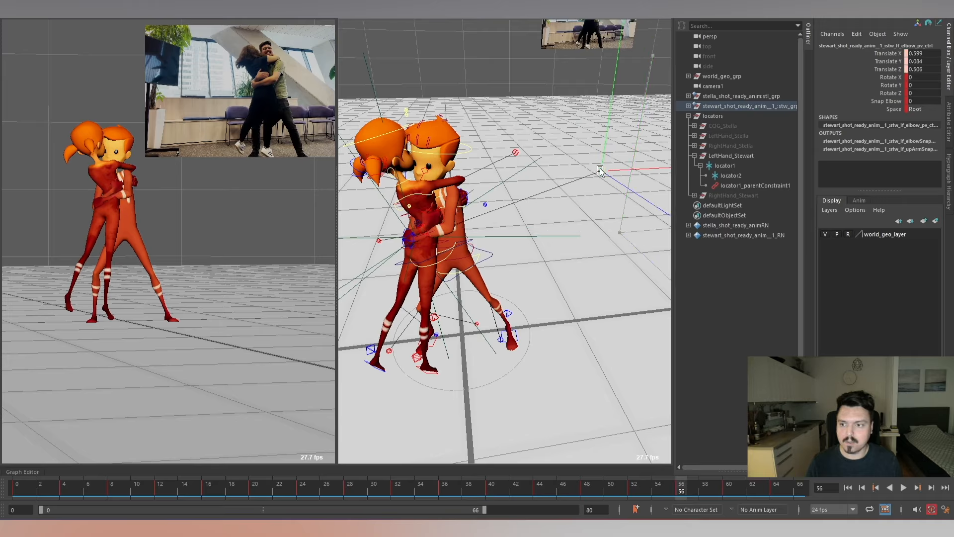
left_click_drag(578, 113, 577, 114)
key("comma")
key("period")
key("period")
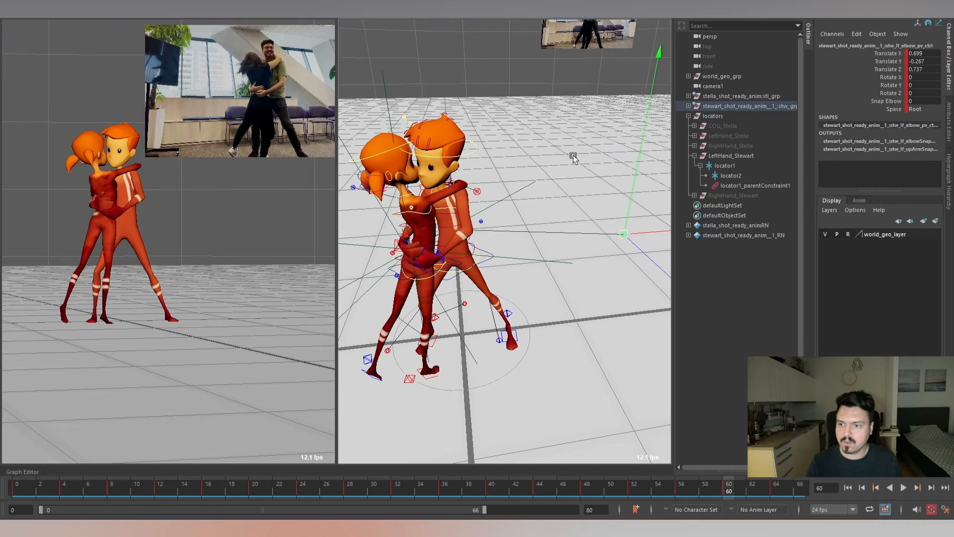
right_click_drag(573, 211, 534, 131, "alt")
key("alt+v")
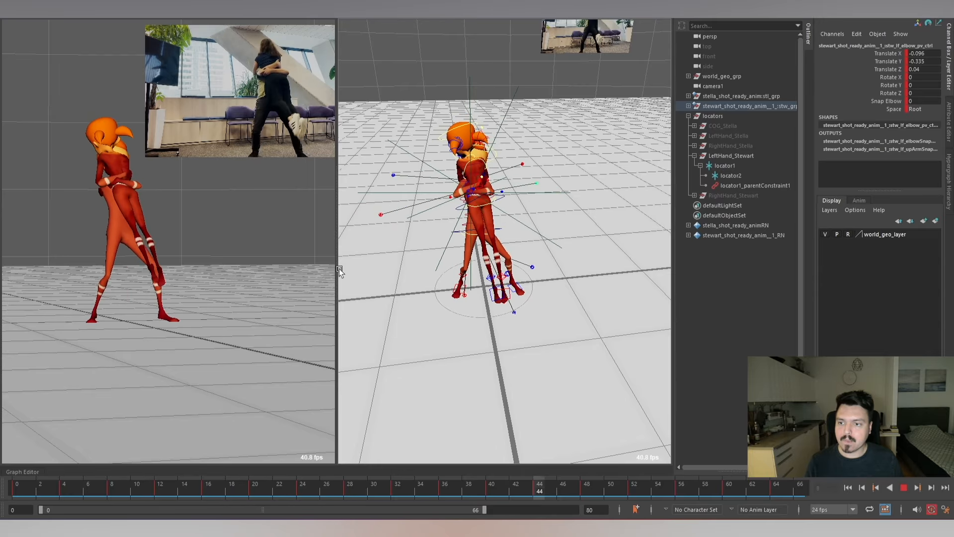
key("alt+v")
Hide the LeftHand_Stewart locator group and collapse its hierarchy.
left_click_drag(477, 204, 573, 186, "alt")
left_click_drag(603, 225, 616, 173, "alt")
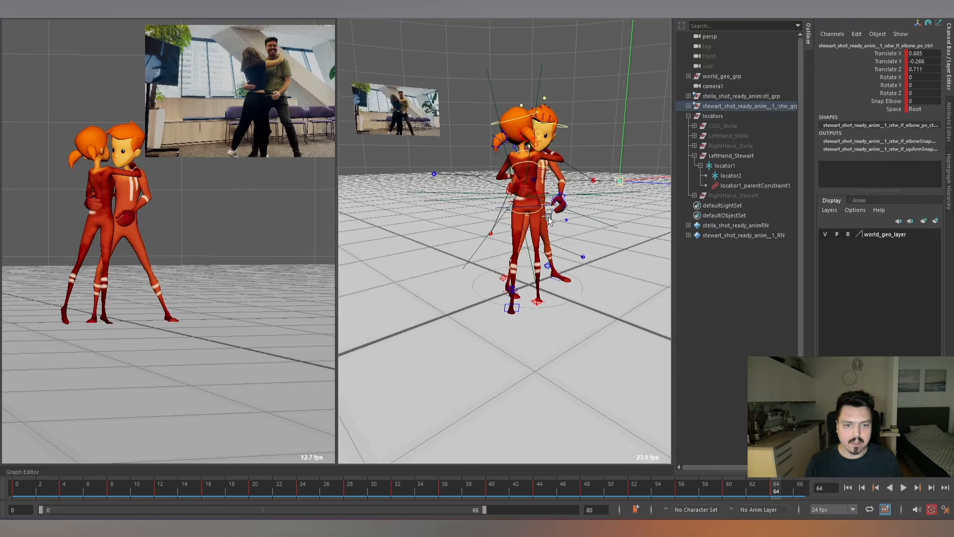
right_click_drag(546, 214, 583, 233, "alt")
left_click(743, 156)
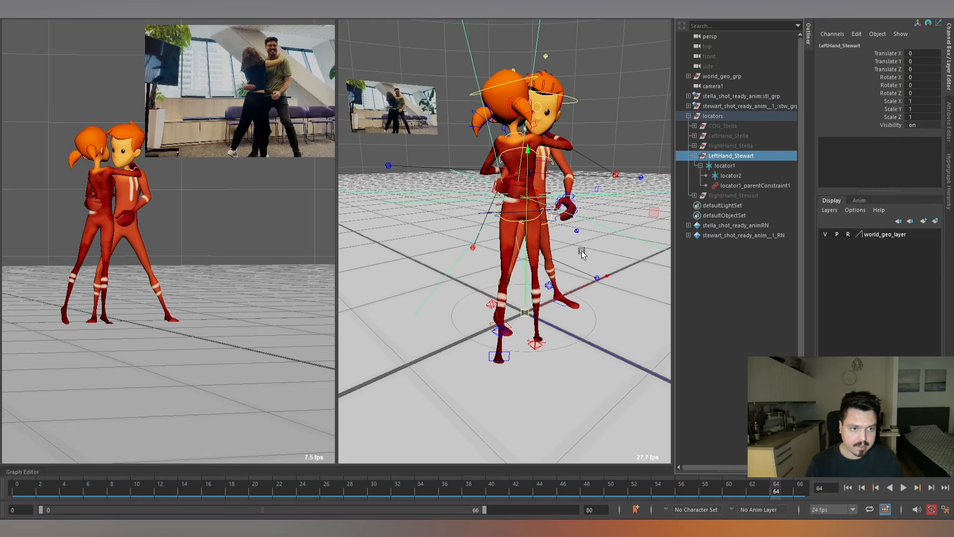
key("ctrl+h")
left_click(693, 154)
Unhide the RightHand_Stewart locator group, expand its hierarchy and select locator4 on Stella's back.
left_click(729, 165)
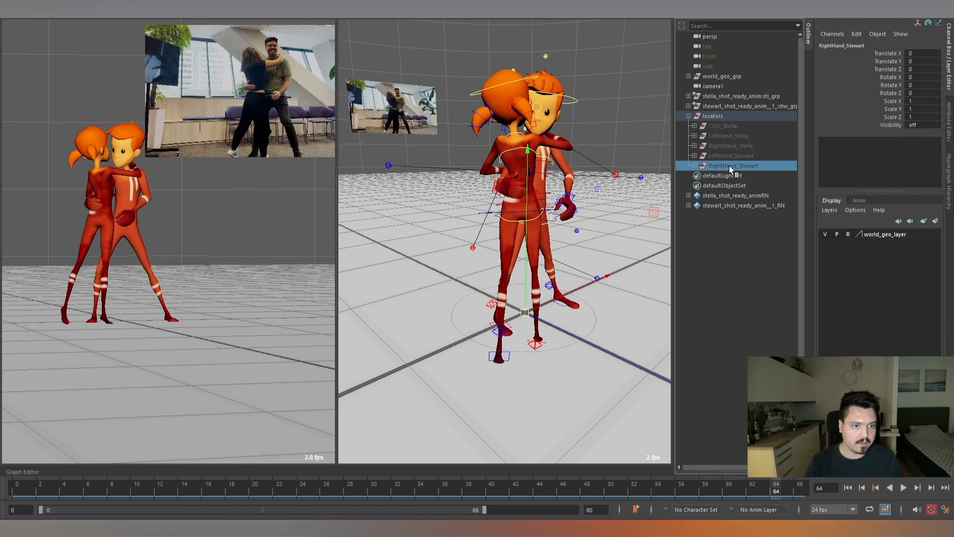
left_click(694, 166)
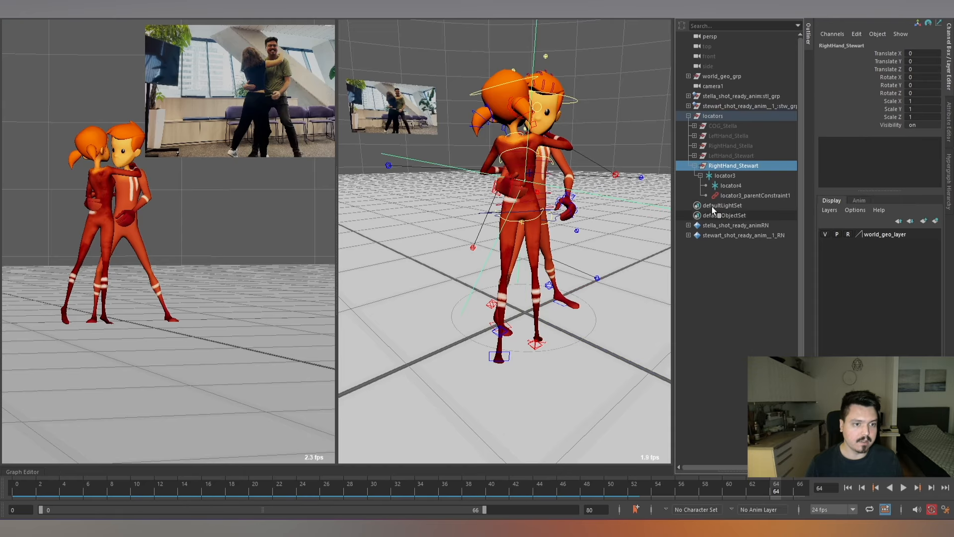
left_click(724, 175)
key("f")
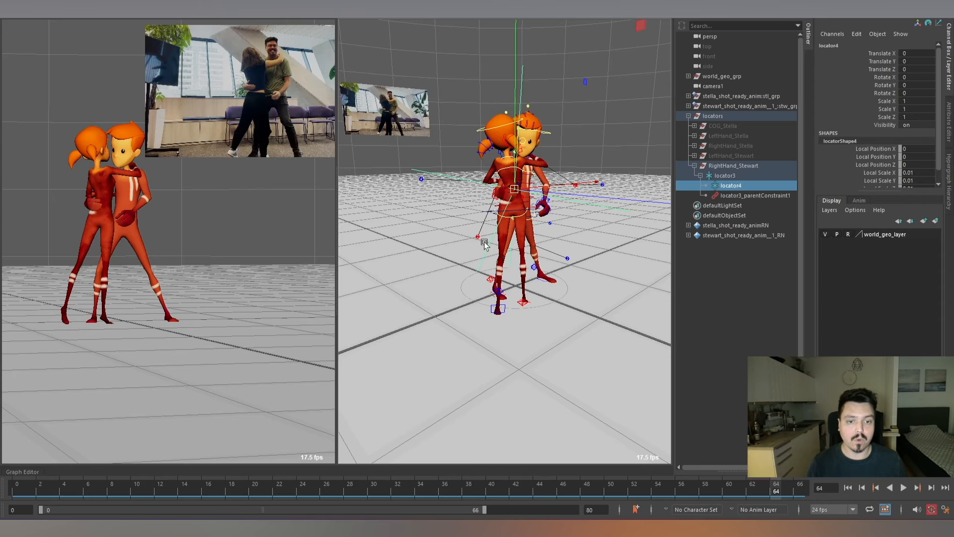
mouse_move(517, 193)
right_mouse_down("alt")
mouse_move(555, 231)
mouse_move(524, 194)
right_mouse_up("alt")
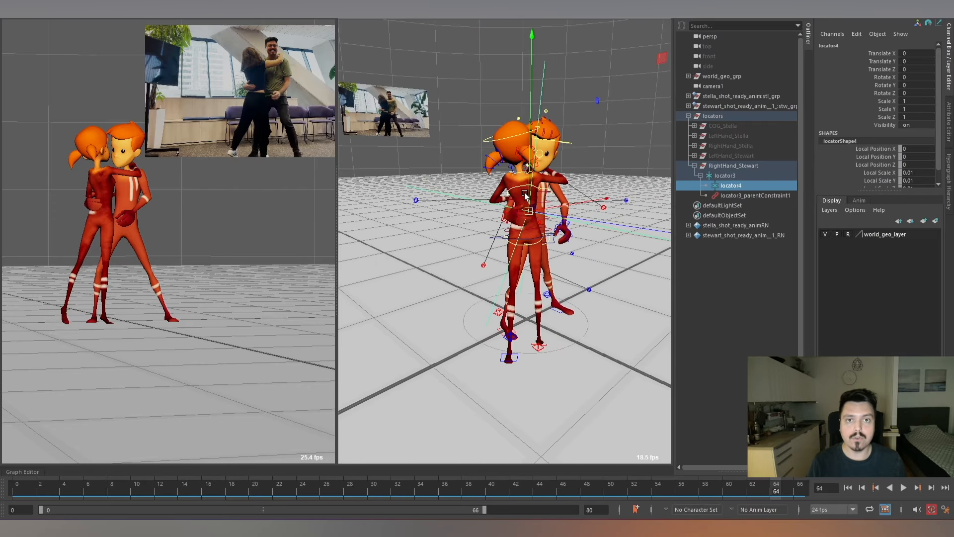
right_click_drag(523, 192, 541, 215, "alt")
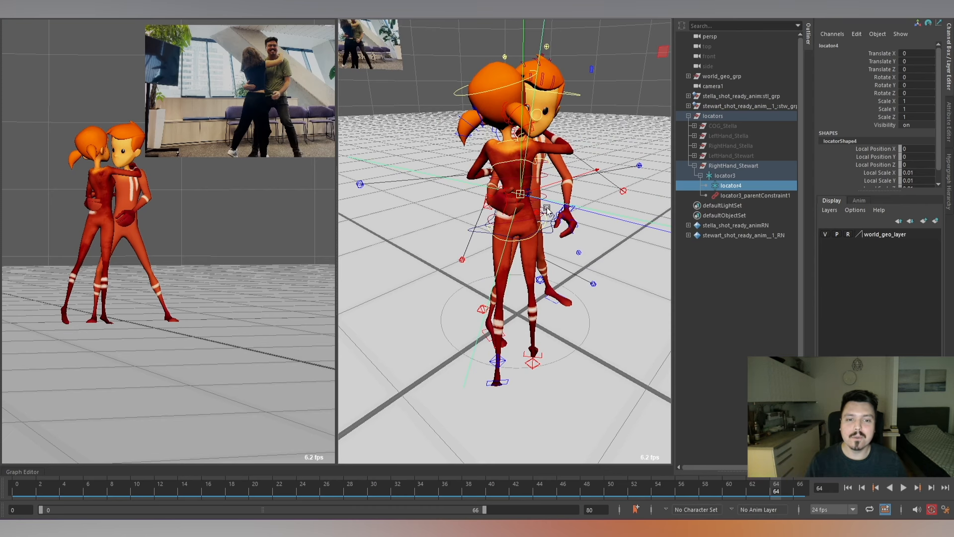
right_click_drag(505, 177, 515, 212, "alt")
left_click_drag(515, 211, 546, 204, "alt")
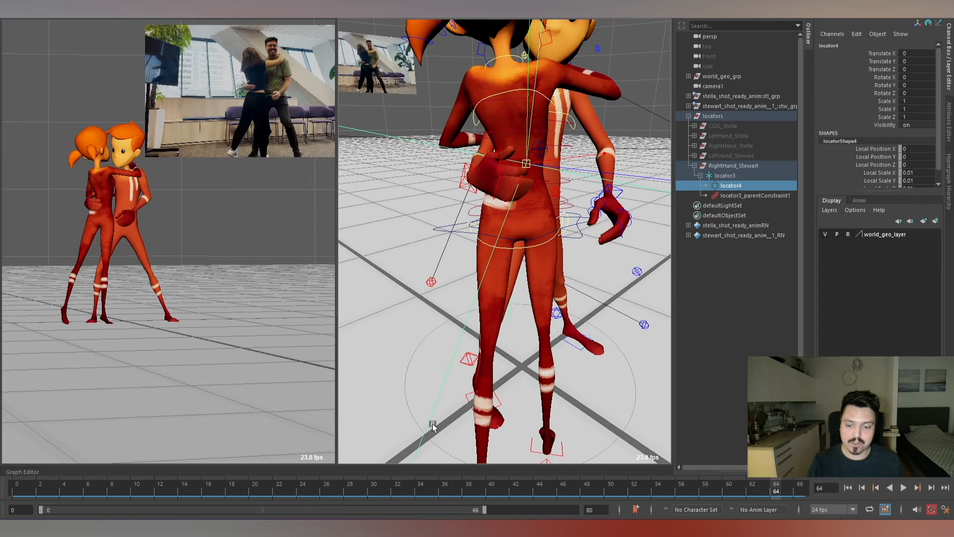
Examine Stewart's right arm IK control and locator4 at frame 16 from several angles around Stella's back.
left_click_drag(281, 491, 210, 468)
left_click_drag(514, 261, 559, 191, "alt")
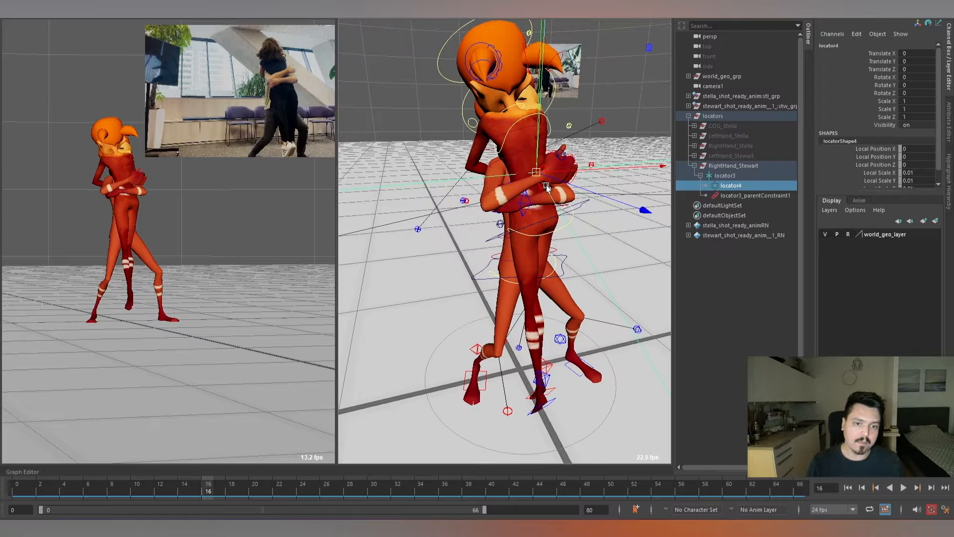
left_click(546, 187)
right_click_drag(546, 187, 578, 210, "alt")
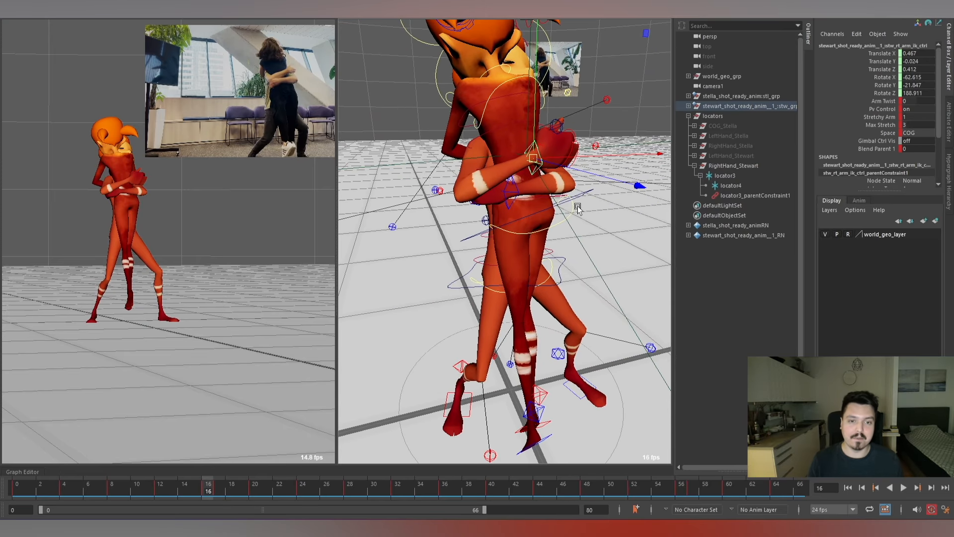
right_click_drag(556, 175, 596, 202, "alt")
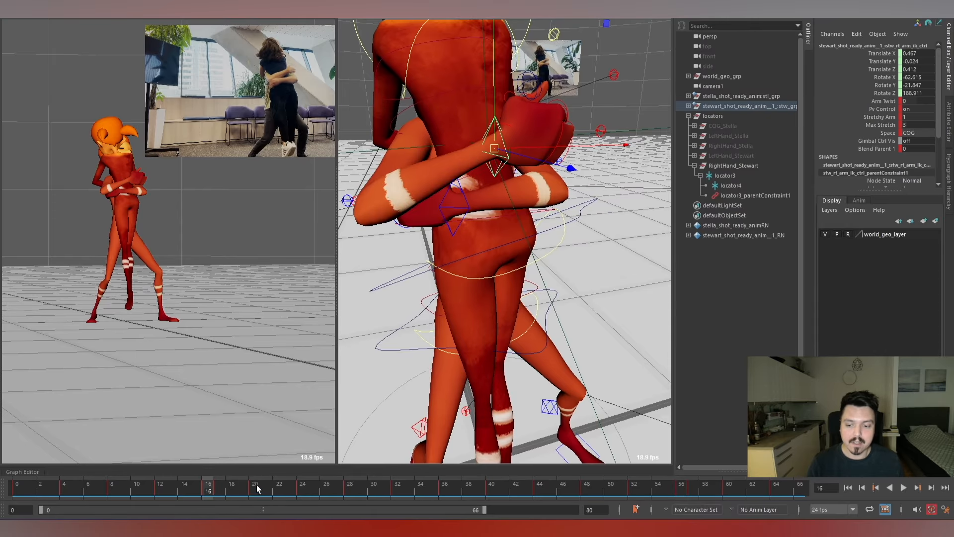
right_click_drag(502, 239, 556, 186, "alt")
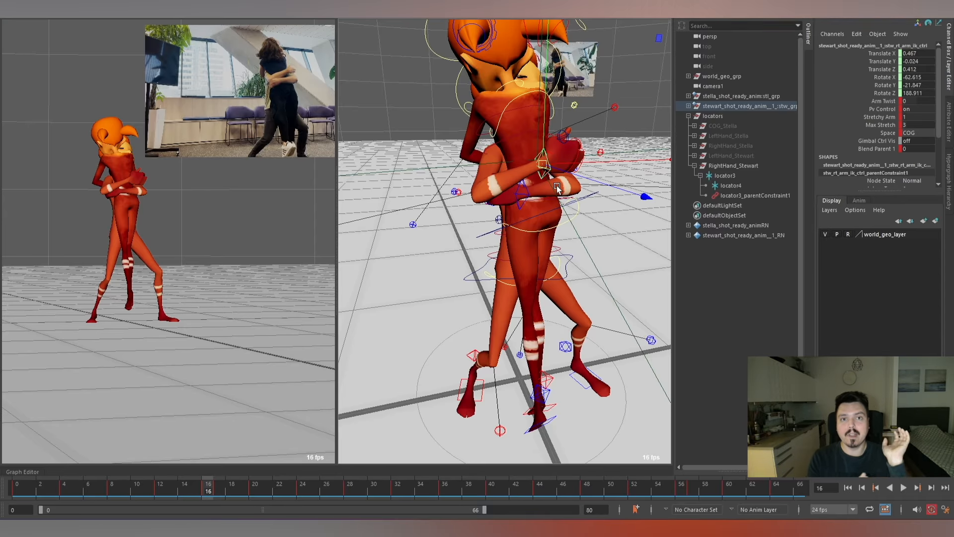
mouse_move(557, 186)
left_mouse_down("alt")
mouse_move(536, 188)
mouse_move(562, 180)
left_mouse_up("alt")
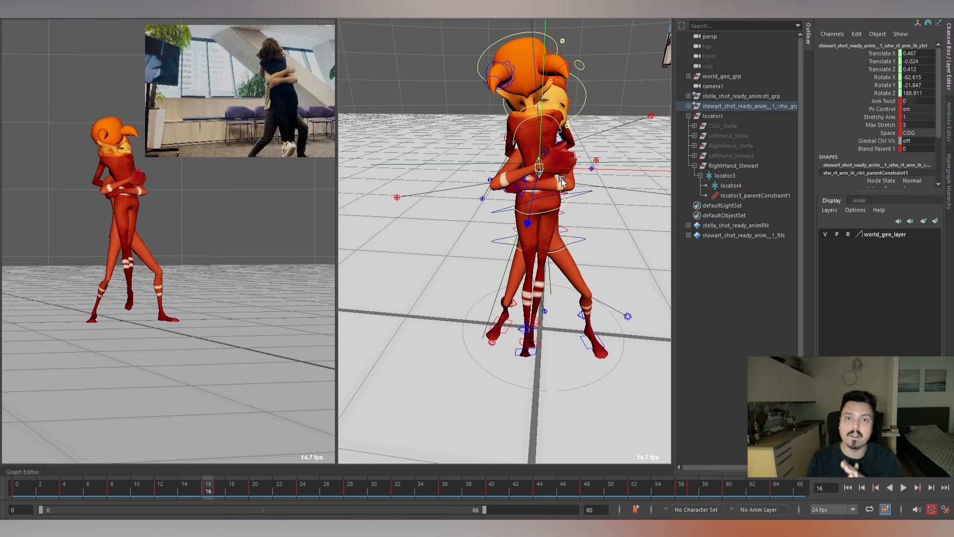
right_click_drag(566, 158, 588, 226, "alt")
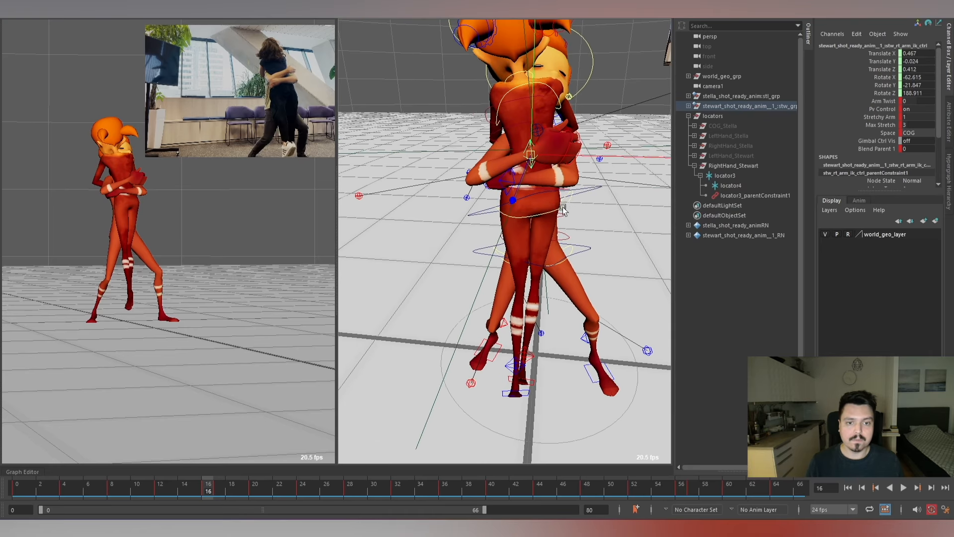
left_click_drag(587, 223, 550, 228, "alt")
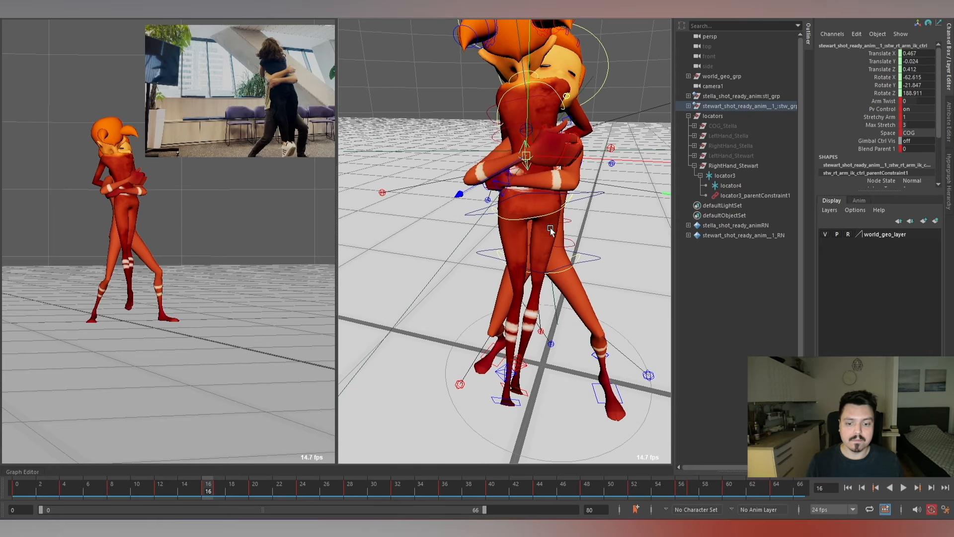
left_click(730, 185)
right_click_drag(533, 204, 512, 298, "alt")
At frame 16, rotate Stewart's right arm IK control to about -76.405, -62.936, 238.763, checking frames 14 to 17.
left_click_drag(162, 500, 184, 477)
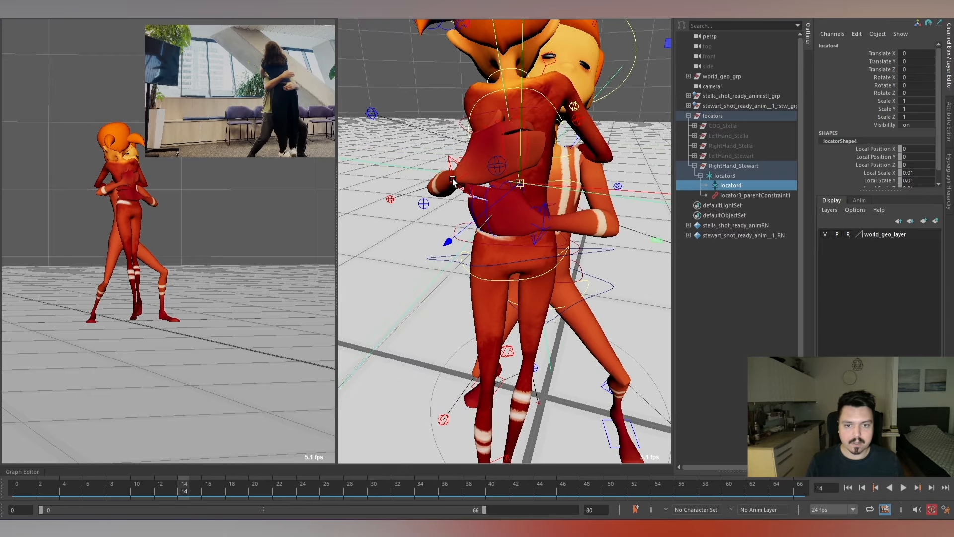
left_click(452, 179)
key("alt+period")
key("alt+period")
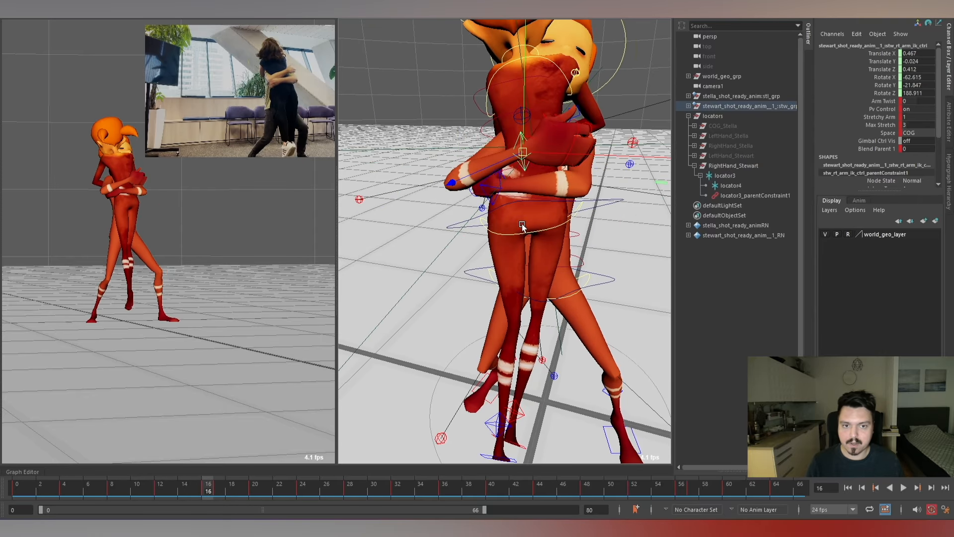
key("alt+period")
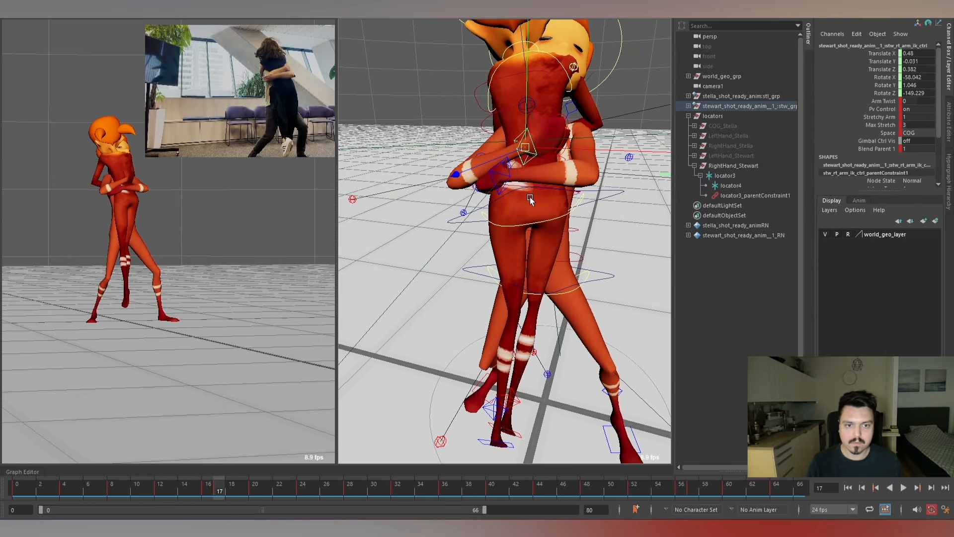
key("alt+comma")
key("e")
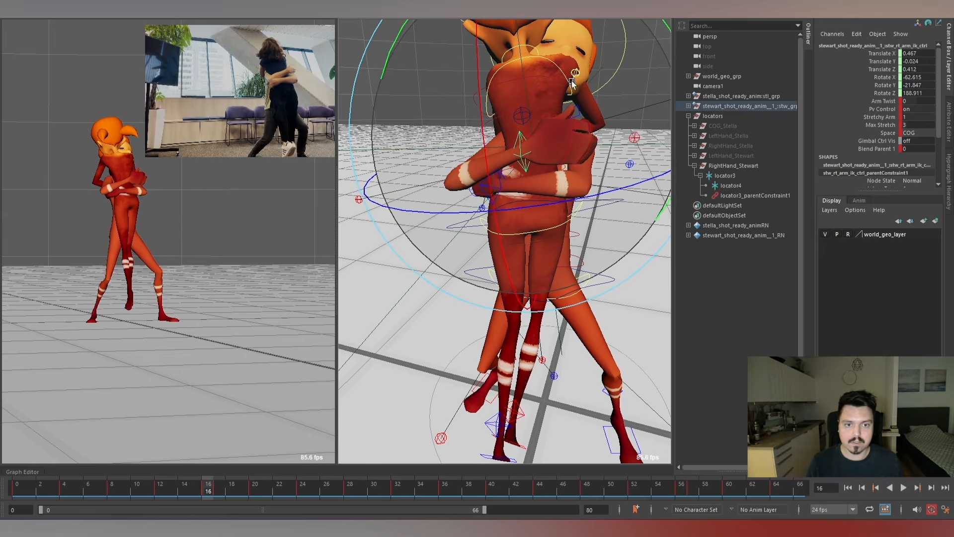
key("alt+comma")
key("alt+comma")
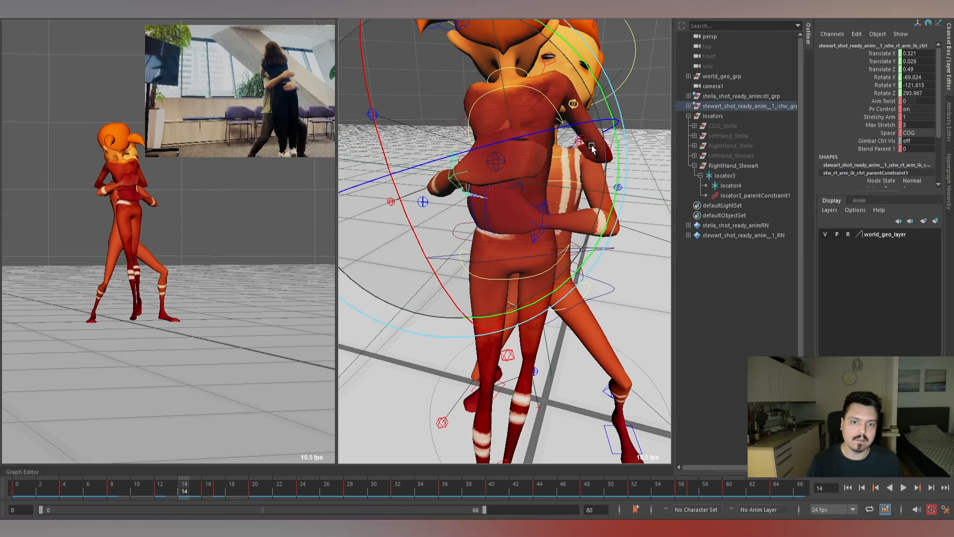
At frame 14, rotate Stewart's right arm IK control to about -68.892, -125.064, 260.115, and check the following frames.
left_click_drag(437, 149, 462, 156)
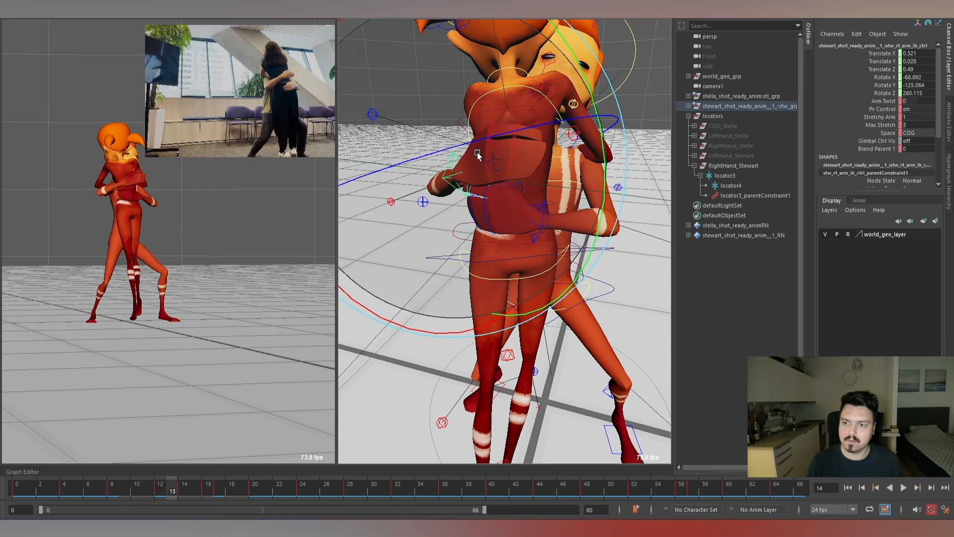
key("alt+period")
key("alt+period")
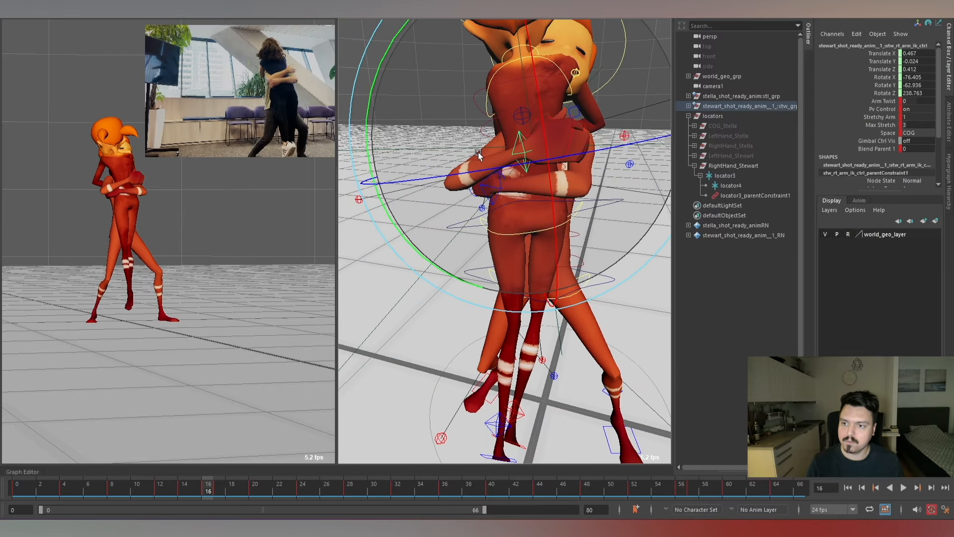
key("alt+period")
key("alt+comma")
Rotate Stewart's right arm IK control at frame 15 to refine the hand on Stella's back, and compare frames 14 to 17.
key("alt+comma")
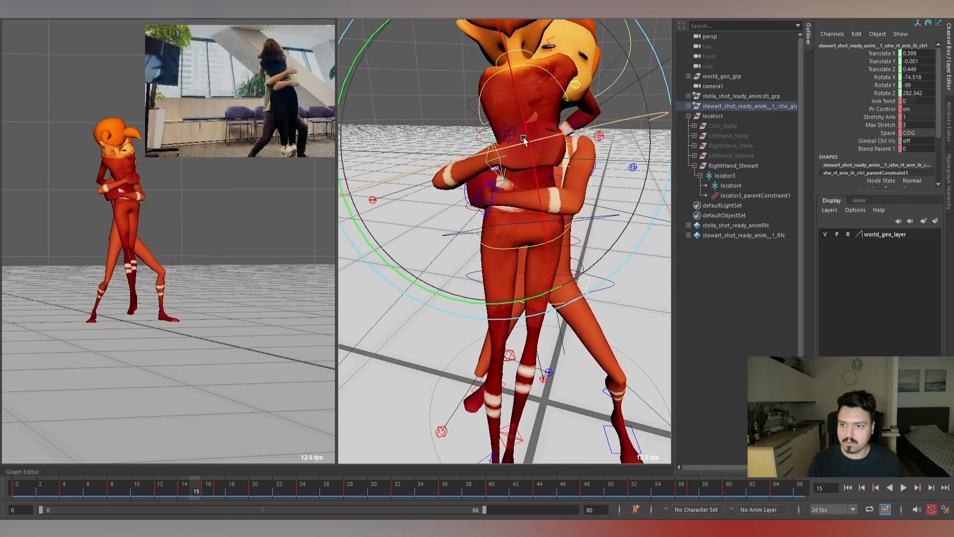
left_click_drag(523, 142, 451, 100)
key("alt+comma")
key("alt+period")
key("alt+period")
key("alt+period")
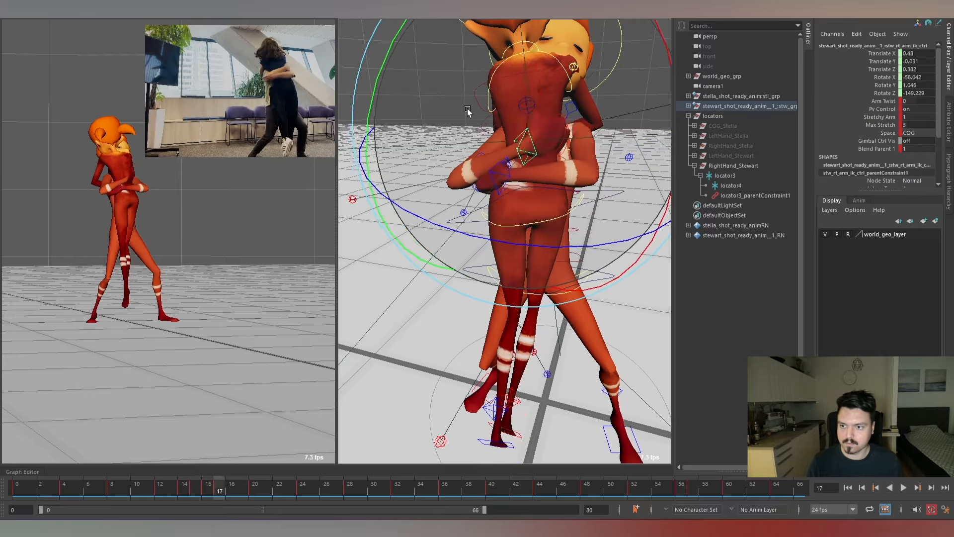
Try rotating locator3 at frame 17 to turn Stewart's right hand on Stella's back.
key("w")
scroll(561, 158, "up", 3)
left_click(590, 142)
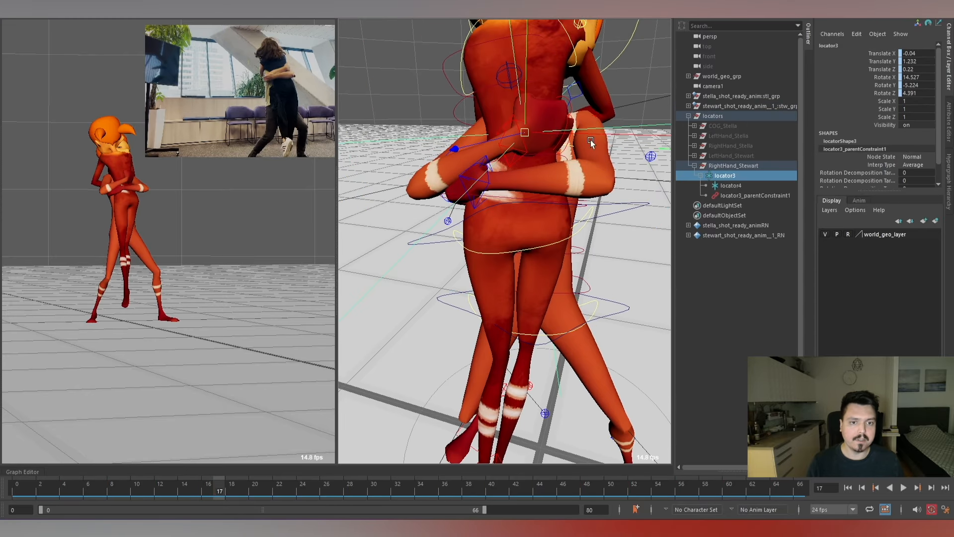
key("e")
scroll(615, 127, "down", 3)
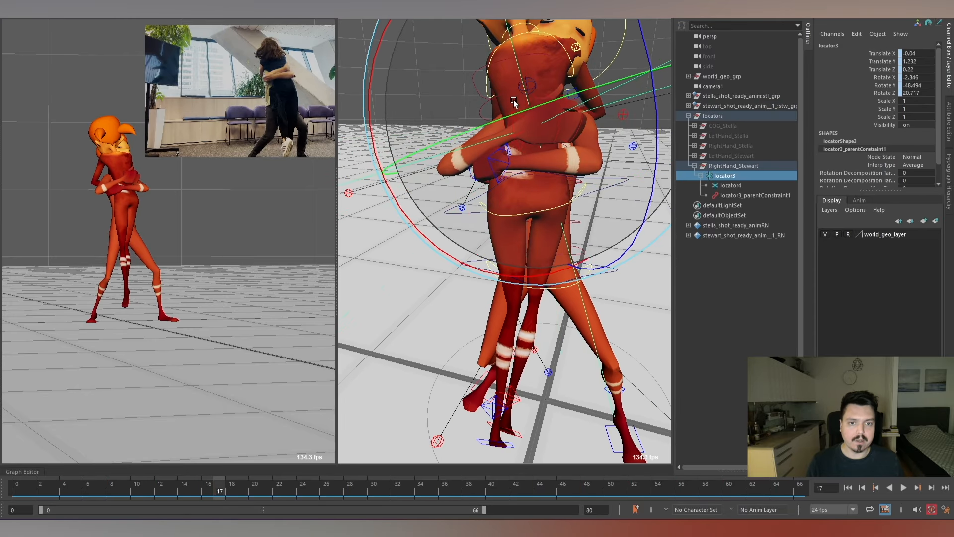
mouse_move(530, 93)
left_mouse_down()
mouse_move(541, 88)
mouse_move(515, 102)
left_mouse_up()
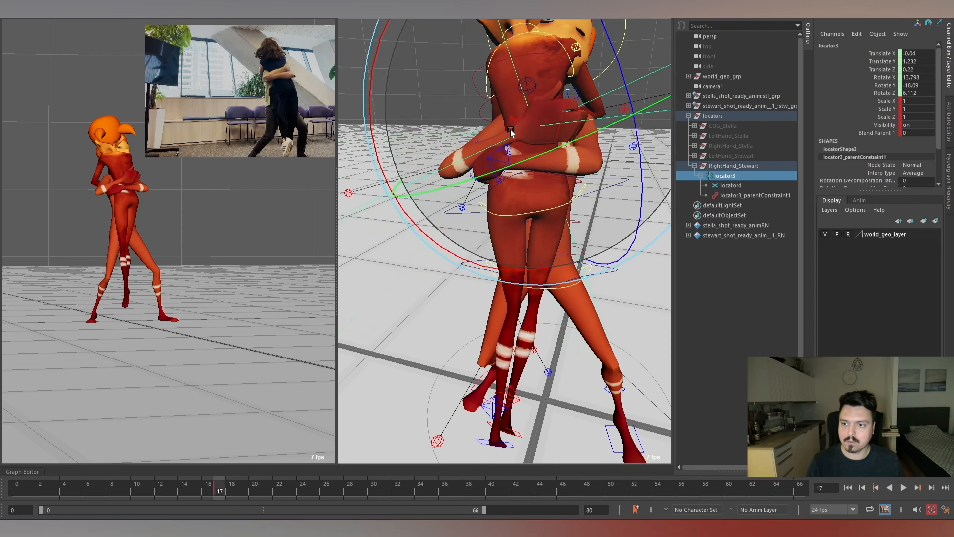
Compare Stewart's right hand on Stella's back across frames 16 to 20 with locator3 selected.
key("alt+comma")
key("alt+comma")
key("alt+period")
key("alt+period")
key("alt+period")
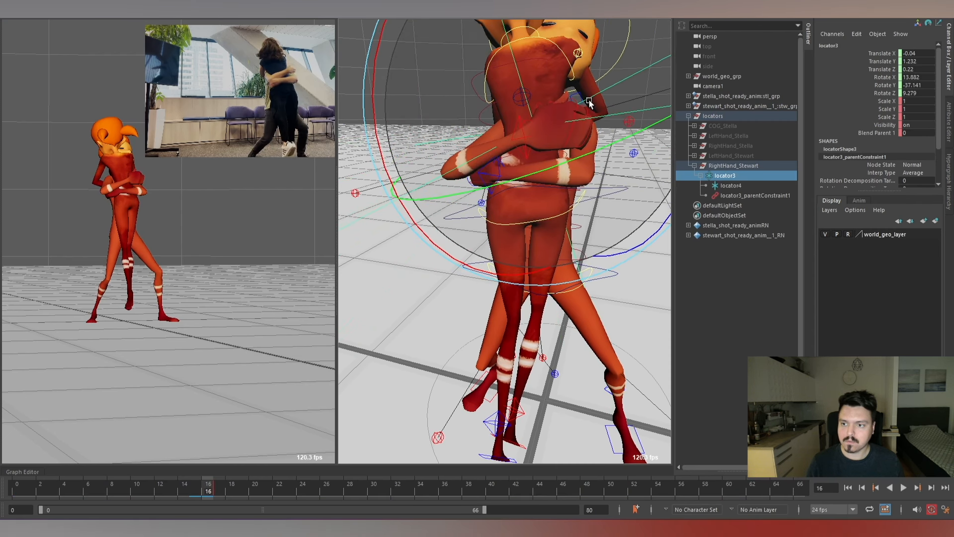
key("alt+period")
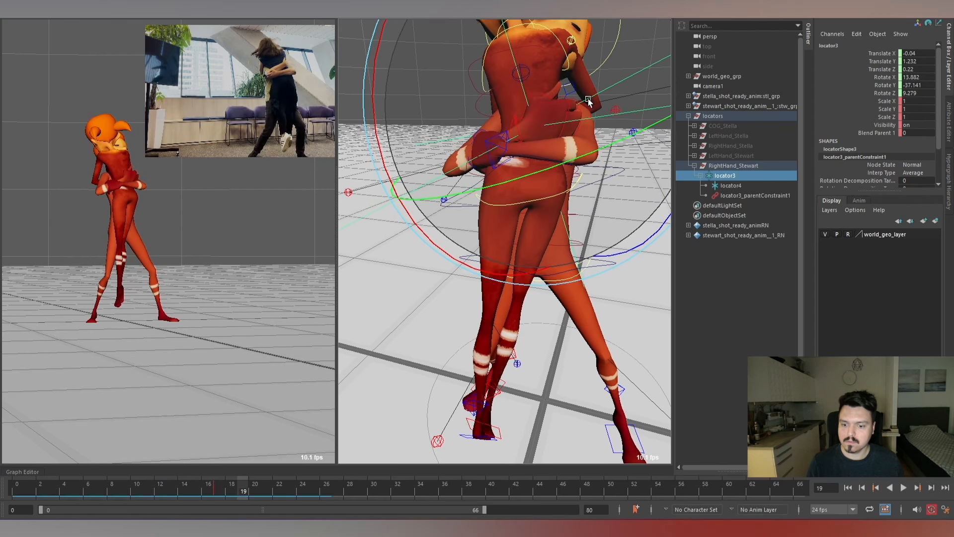
key("alt+period")
key("alt+period")
key("alt+period")
key("alt+period")
key("alt+period")
key("alt+comma")
key("alt+comma")
key("alt+comma")
key("alt+comma")
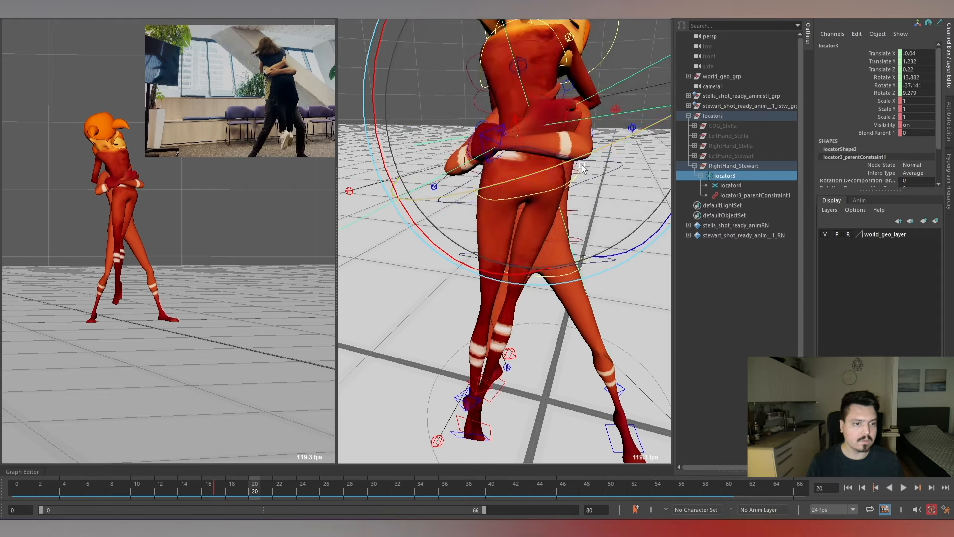
key("alt+comma")
key("alt+comma")
key("alt+comma")
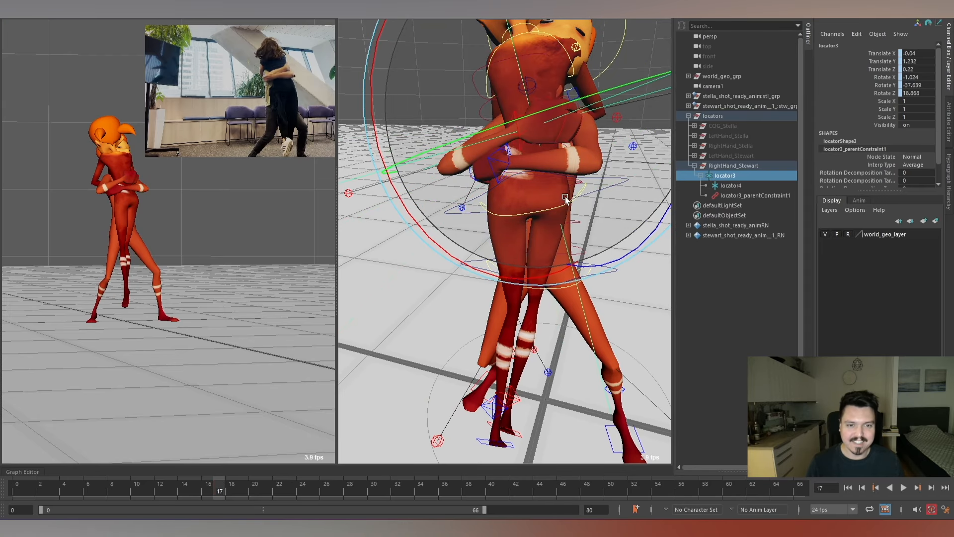
Key locator4 at frame 17 and rotate it to about -9.933, -31.021, 16.651.
scroll(565, 198, "down", 3)
key("w")
left_click_drag(564, 197, 556, 199, "alt")
scroll(565, 197, "up", 4)
left_click(743, 187)
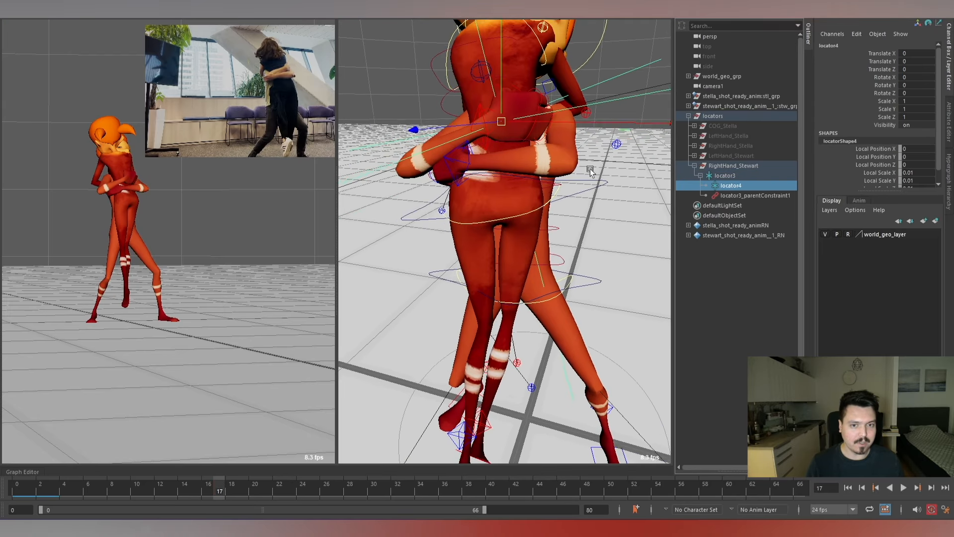
scroll(589, 169, "down", 3)
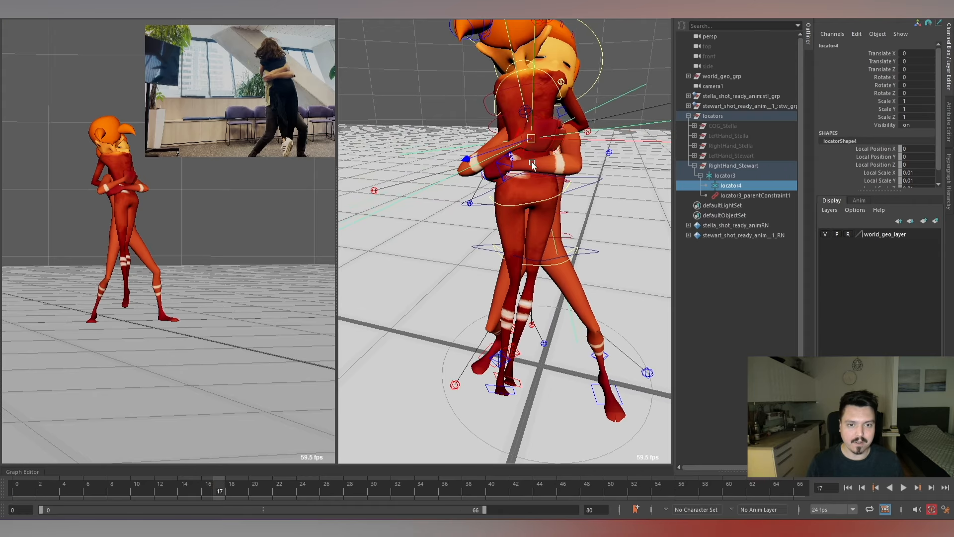
scroll(532, 162, "up", 2)
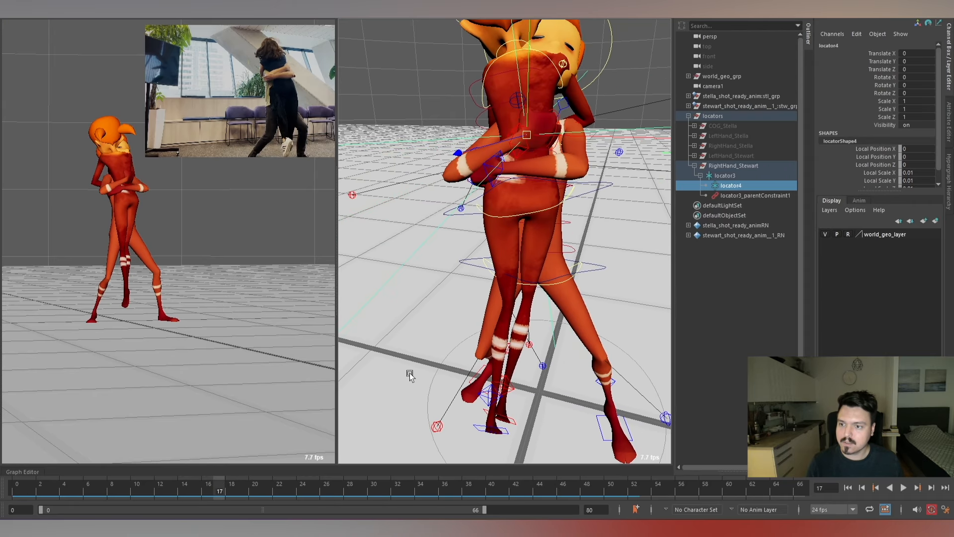
key("s")
key("e")
left_click_drag(605, 115, 616, 133)
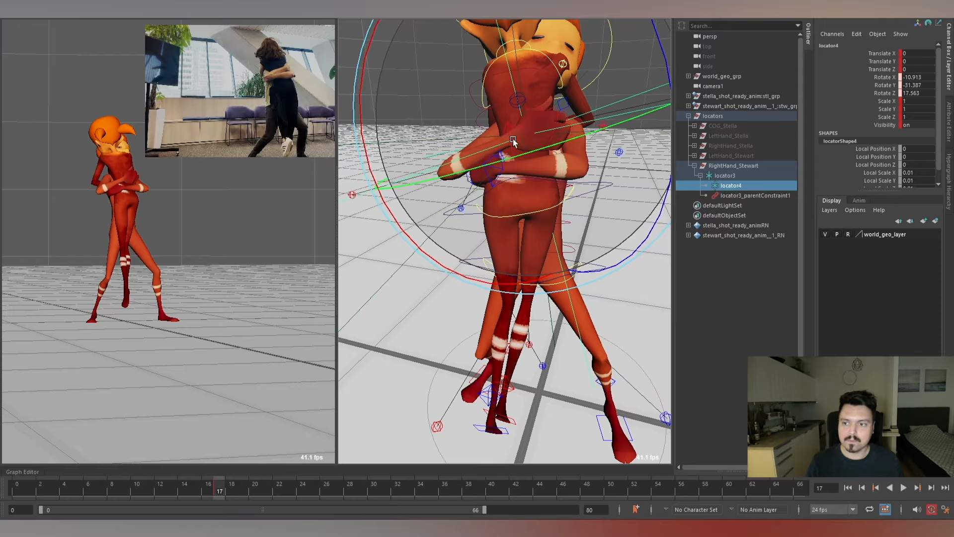
left_click_drag(512, 139, 512, 144)
scroll(493, 241, "down", 2)
At frame 25, move locator4 to about 0.021, -0.012, -0.034 and rotate it to about -27.947, -24.596, 26.457.
key("alt+period")
key("alt+period")
key("alt+period")
key("alt+period")
key("alt+period")
key("alt+period")
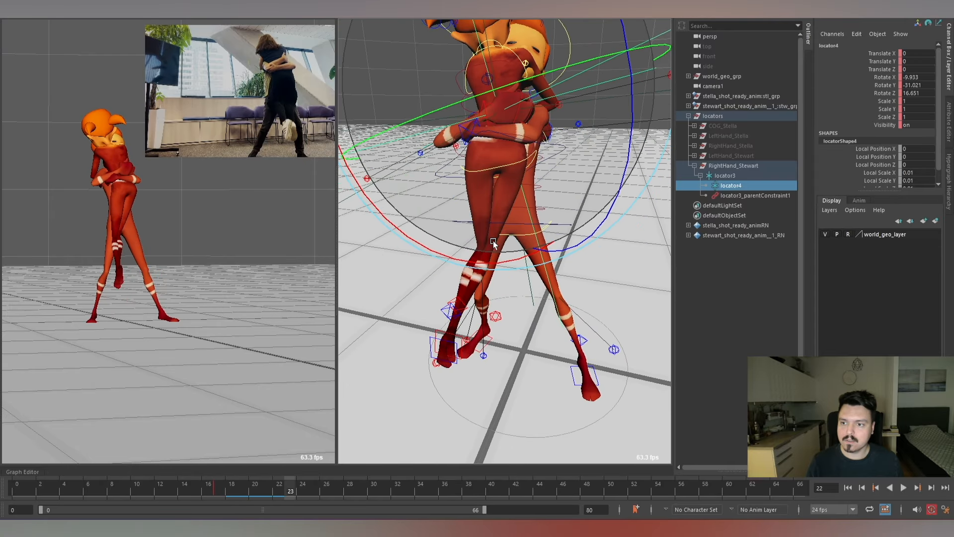
key("alt+period")
key("alt+period")
left_click_drag(493, 234, 467, 199, "alt")
middle_click_drag(484, 154, 469, 212, "alt")
key("w")
left_click_drag(477, 211, 440, 199, "alt")
key("e")
left_click_drag(513, 259, 503, 179)
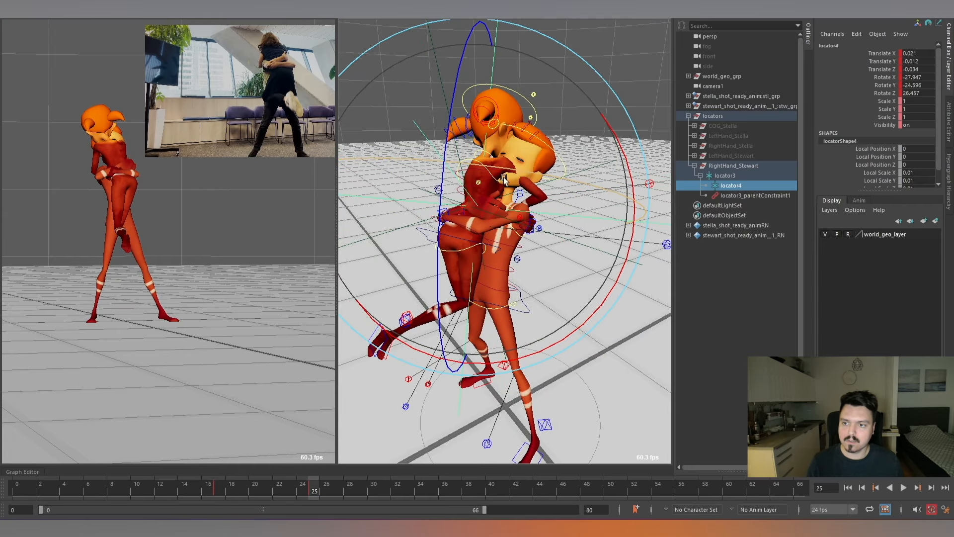
Refine locator4 at frame 25 to translation 0.046, -0.009, -0.024 and rotation -23.103, -11.167, 15.775.
left_click_drag(470, 229, 603, 278)
right_click_drag(603, 279, 527, 224, "alt")
left_click_drag(527, 223, 542, 236, "alt")
key("w")
right_click_drag(545, 223, 514, 359, "alt")
At frame 49, rotate locator4 to about 9.544, -0.712, 10.768 and play back the following frames.
mouse_move(305, 491)
left_mouse_down()
mouse_move(151, 491)
mouse_move(603, 488)
left_mouse_up()
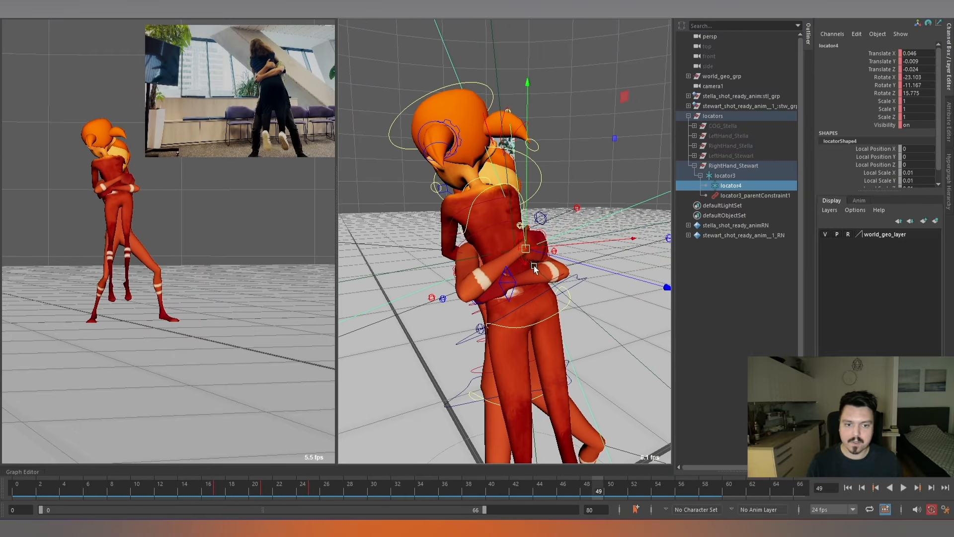
key("e")
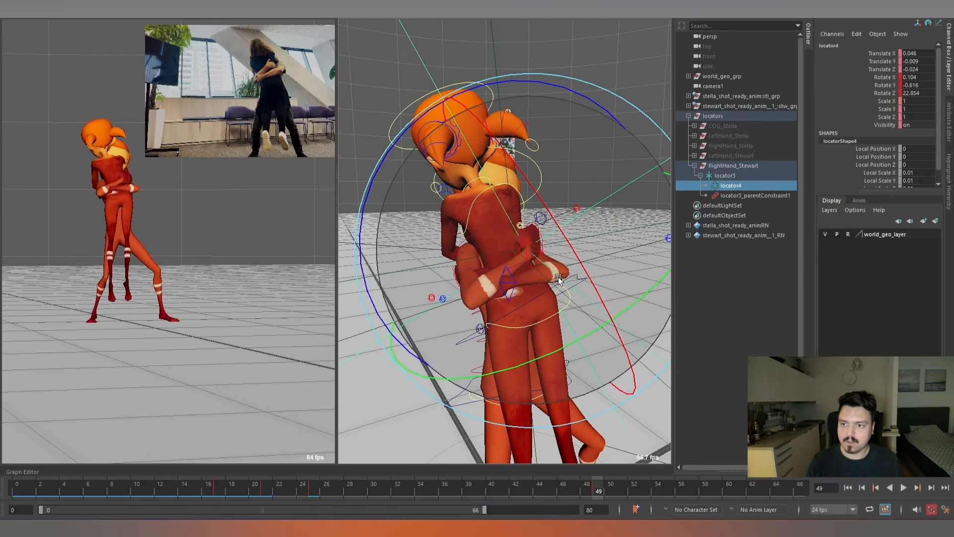
left_click_drag(559, 276, 591, 268)
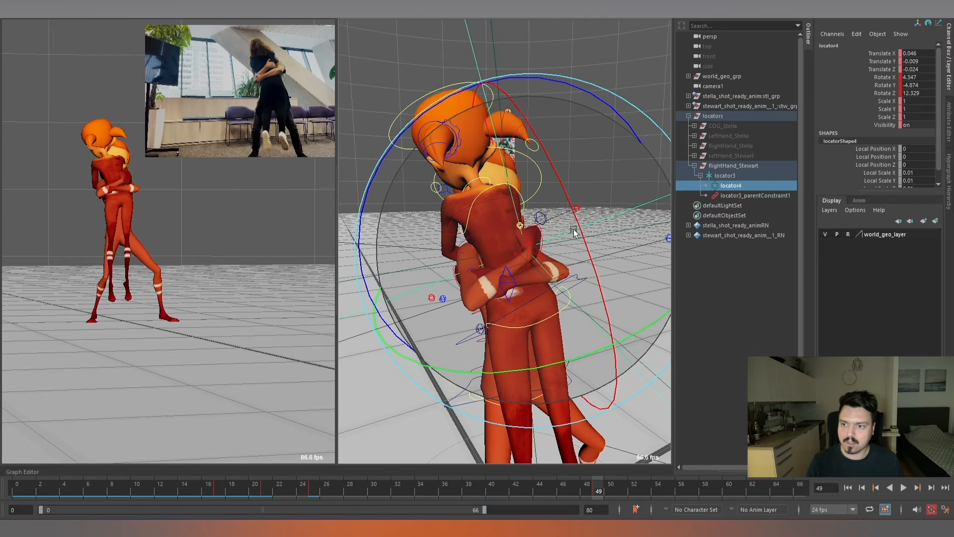
key("alt+v")
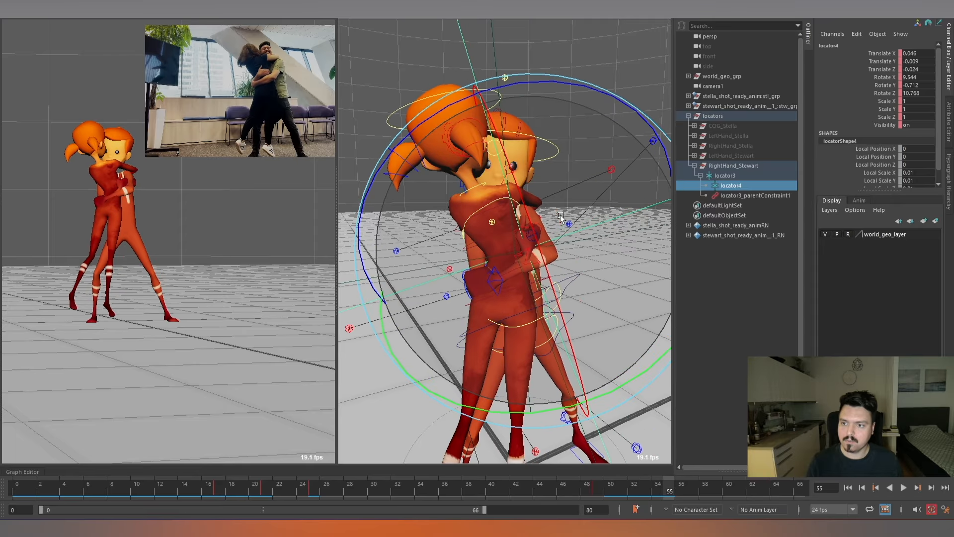
At frame 55, move locator4 to about -0.033, 0.018, -0.003, rotate it to about 5.311, -34.814, 20.885, and check the neighbouring frames.
left_click_drag(574, 249, 523, 248, "alt")
scroll(522, 249, "up", 3)
key("w")
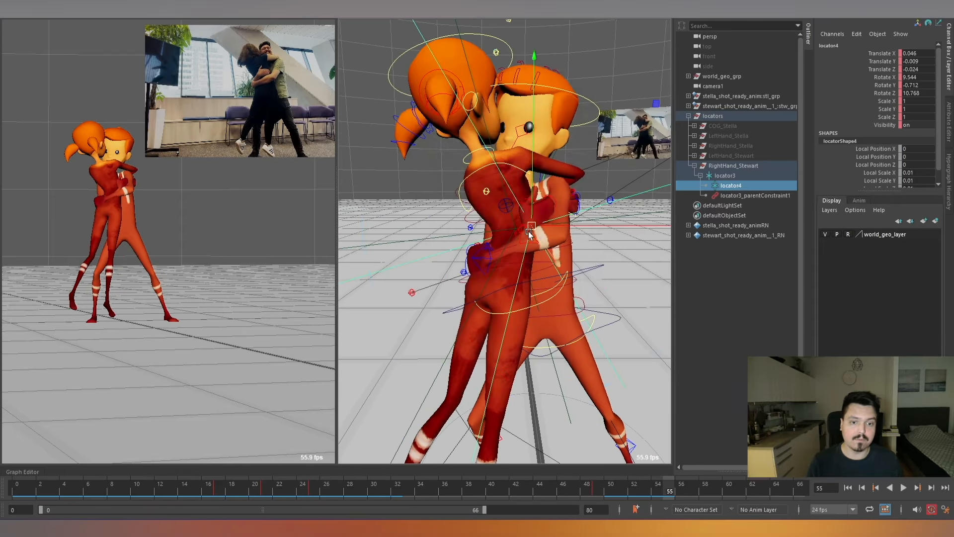
key("e")
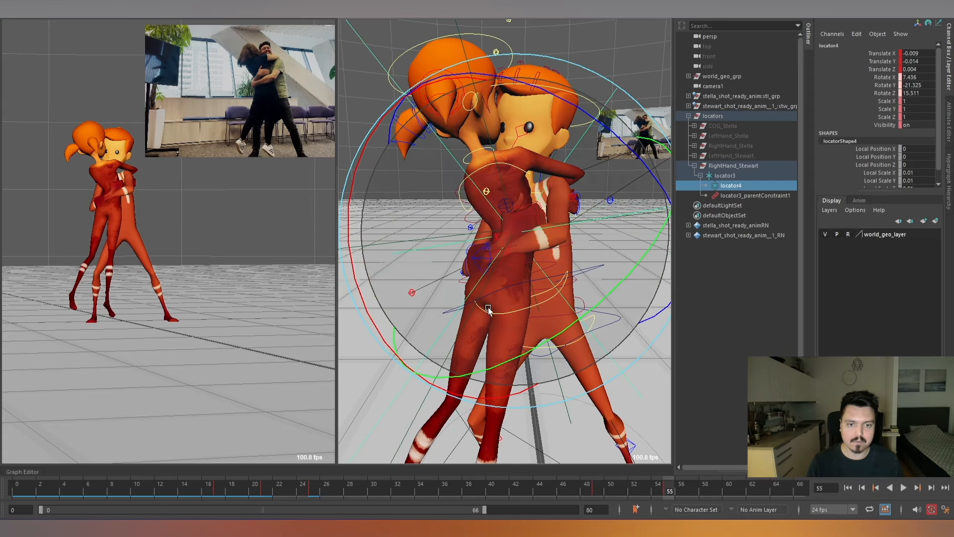
key("w")
left_click_drag(488, 309, 505, 237)
key("e")
key("alt+comma")
key("alt+comma")
key("alt+period")
key("alt+period")
key("alt+period")
key("alt+period")
key("alt+period")
key("alt+period")
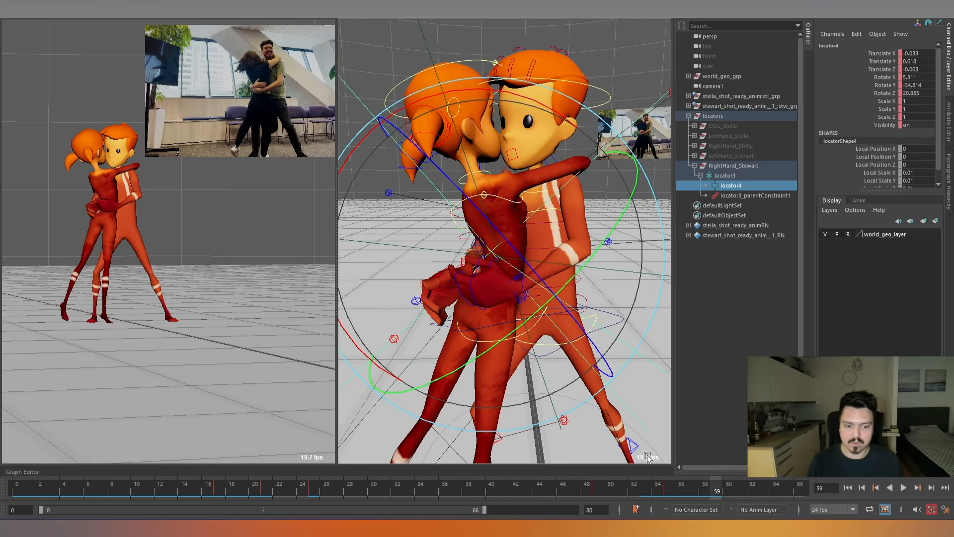
Examine how Stewart's right hand releases Stella's back across frames 56 to 61, using his right arm IK control.
left_click_drag(663, 488, 694, 492)
scroll(614, 342, "down", 4)
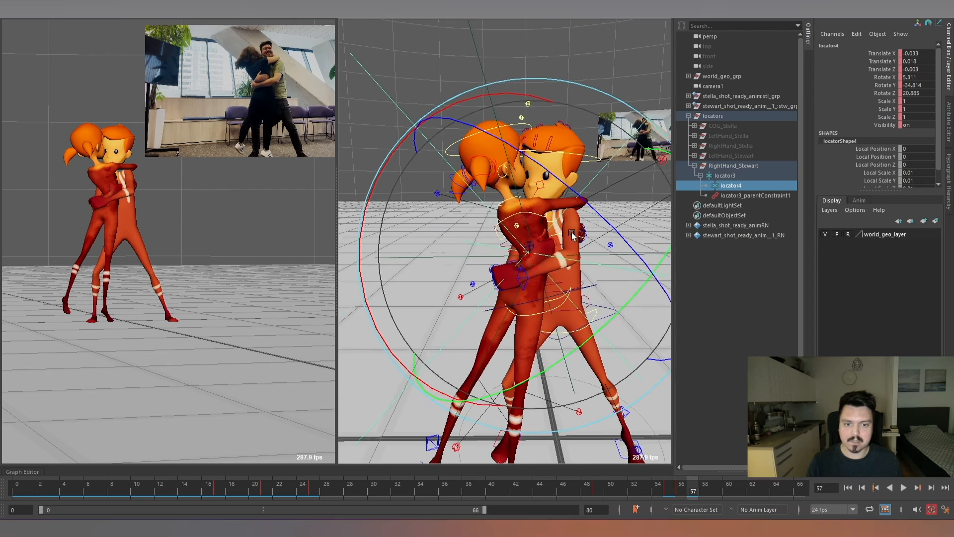
key("w")
left_click(525, 262)
left_click_drag(547, 279, 530, 254, "alt")
key("e")
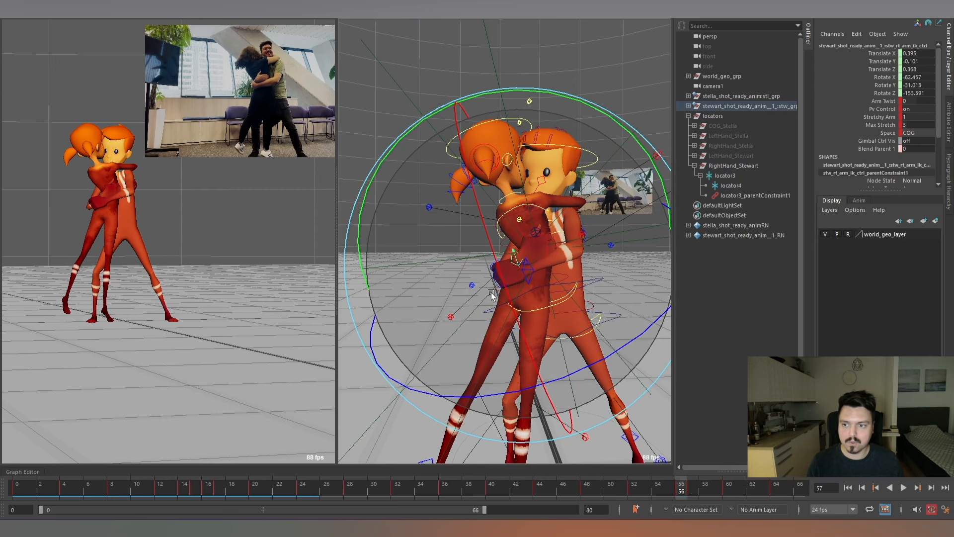
key("alt+period")
key("alt+period")
key("alt+period")
key("alt+period")
key("alt+period")
key("alt+comma")
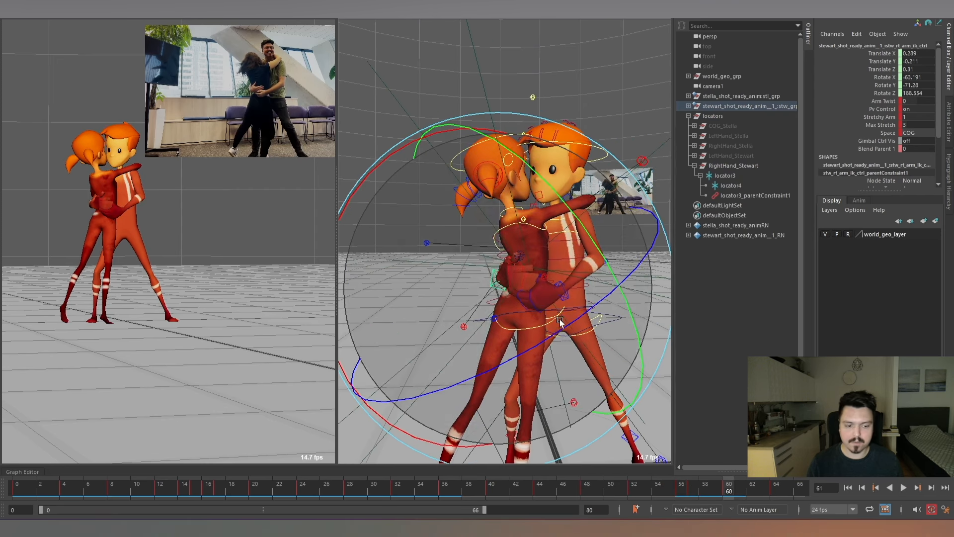
key("alt+comma")
key("q")
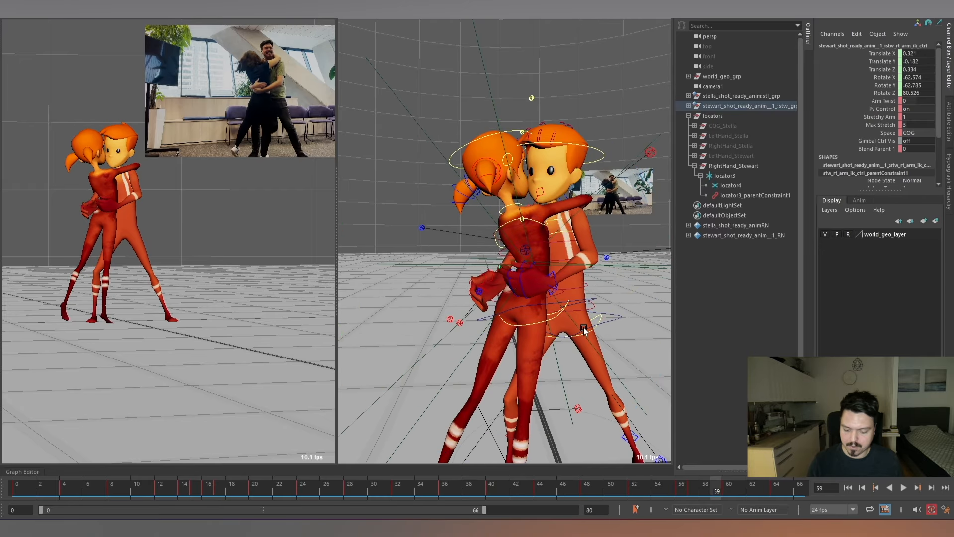
key("e")
key("alt+comma")
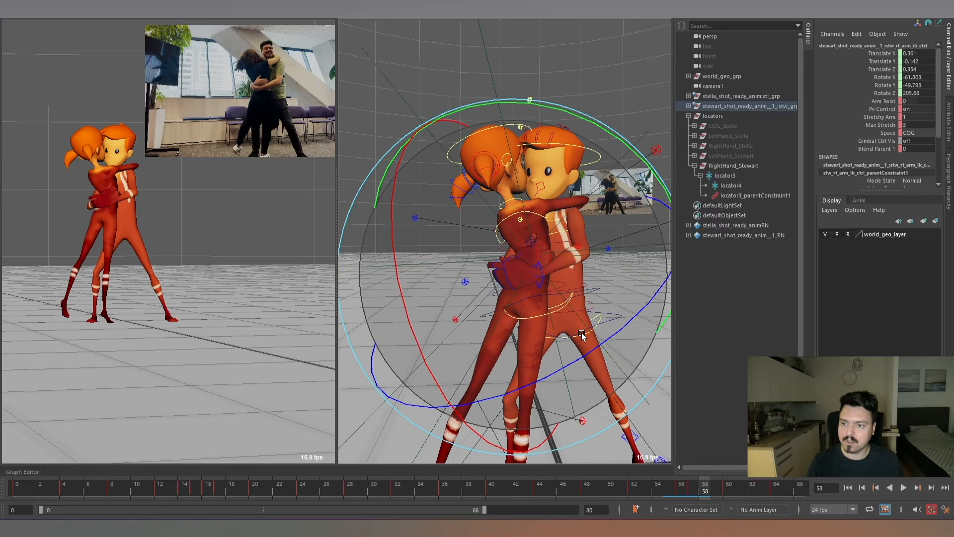
Play back the hug and review locator4 and Stewart's right hand contact between frames 25 and 49.
key("alt+v")
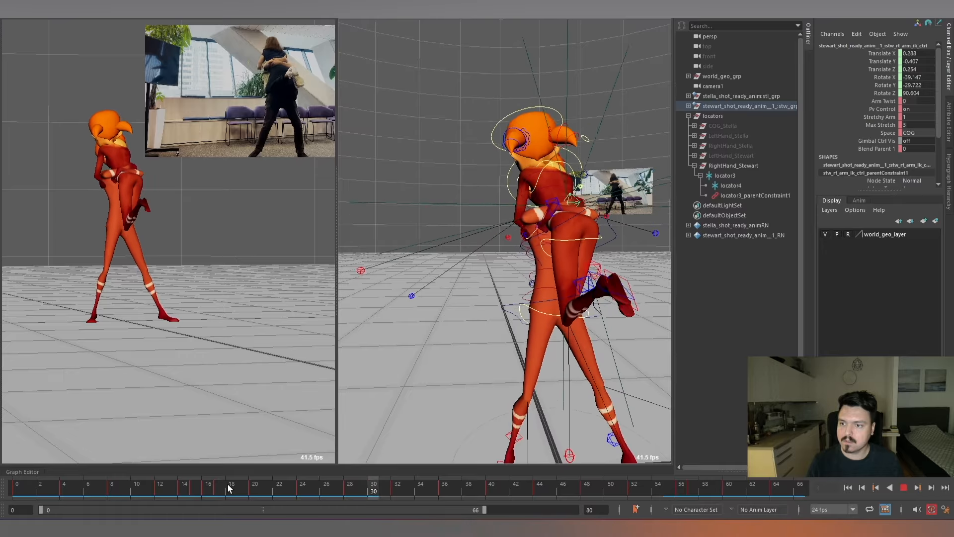
left_click(440, 487)
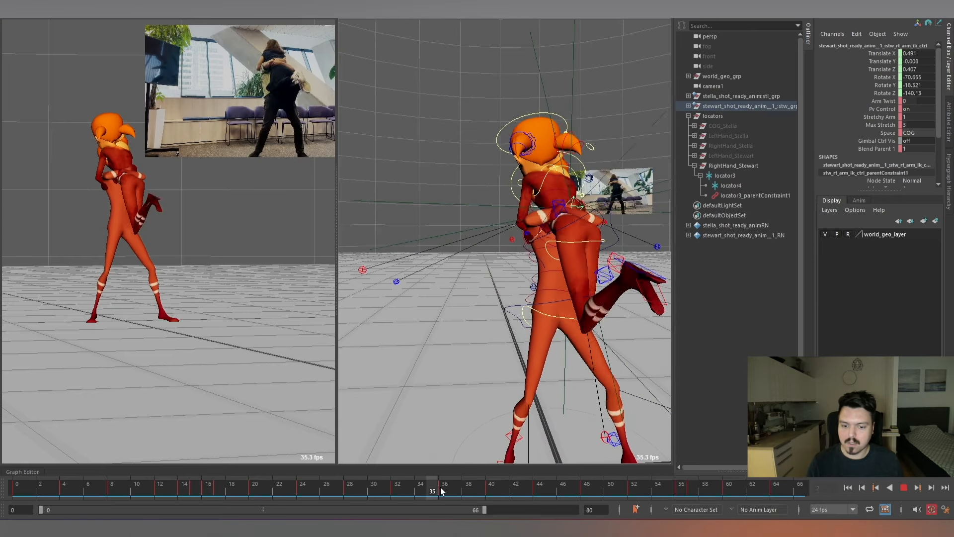
mouse_move(440, 487)
left_mouse_down()
mouse_move(547, 484)
mouse_move(456, 484)
left_mouse_up()
right_click_drag(579, 175, 587, 214, "alt")
key("w")
left_click(734, 186)
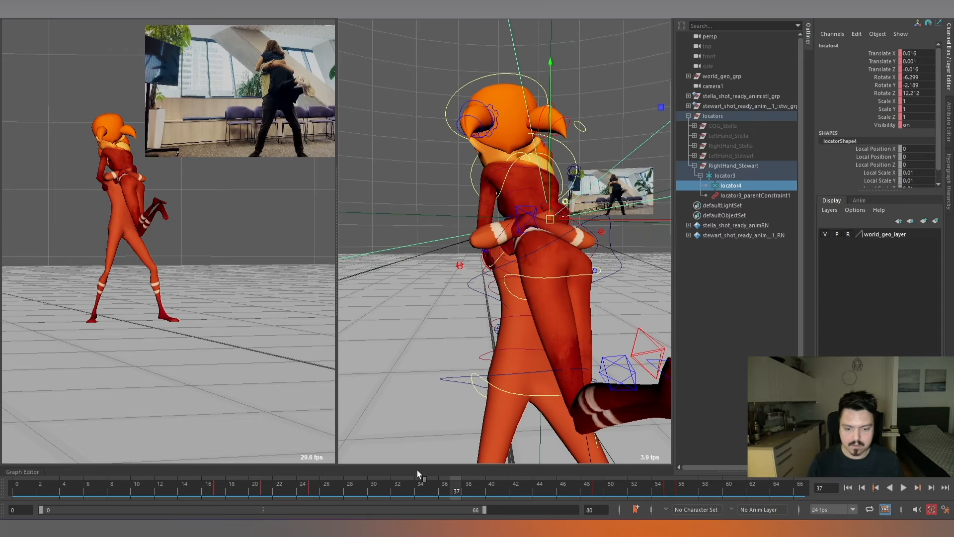
double_click(444, 490)
key("alt+v")
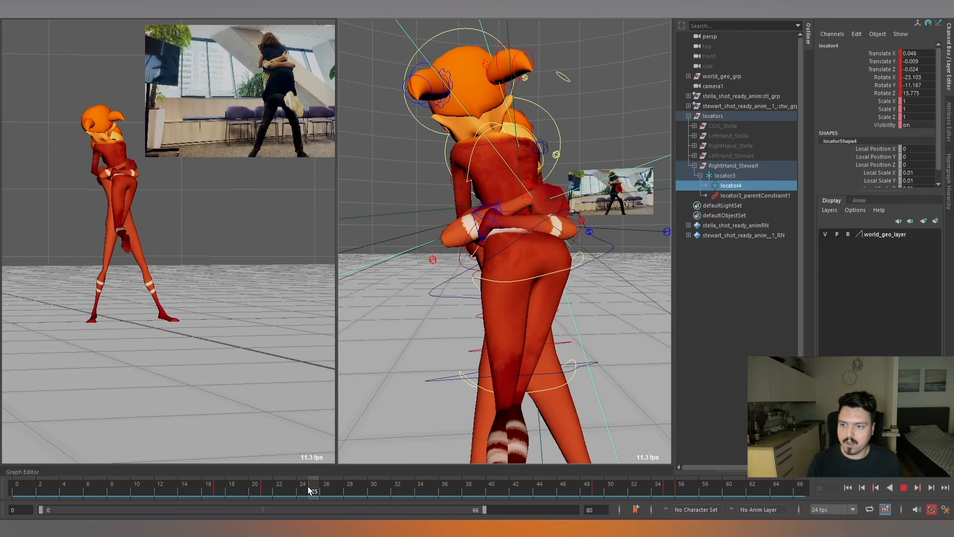
key("alt+v")
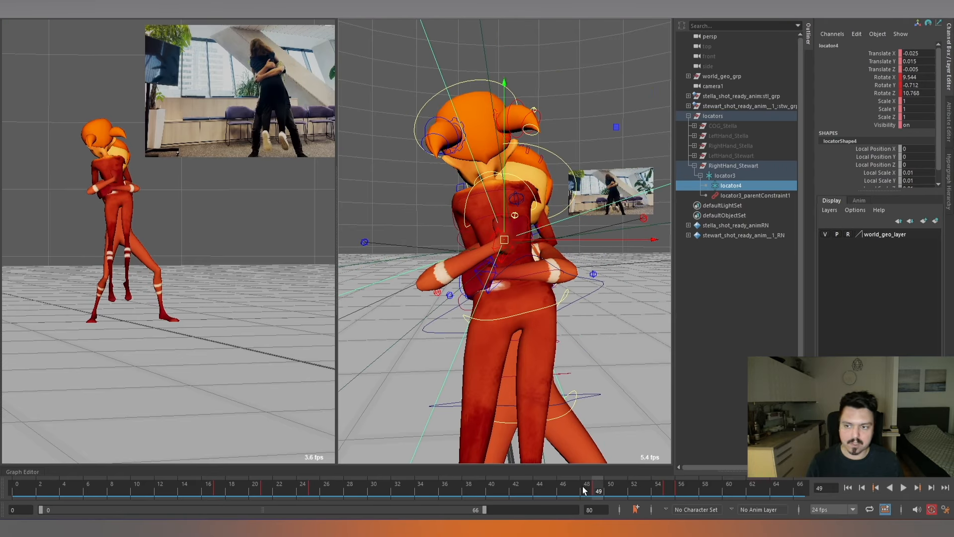
Try a different rotation for locator4 at frame 49, and undo the latest changes.
key("e")
left_click_drag(573, 188, 512, 253)
key("w")
key("ctrl+z")
key("ctrl+z")
key("ctrl+z")
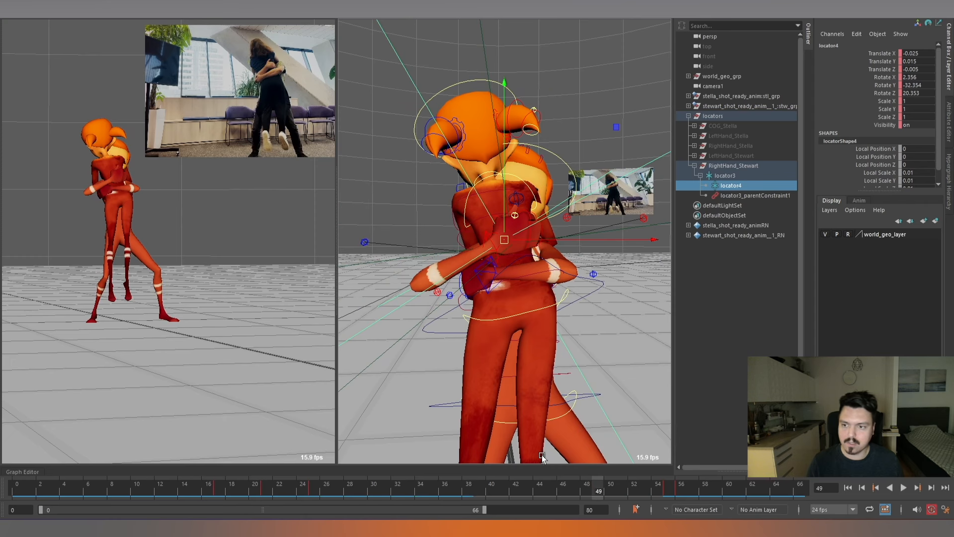
At frame 49, move locator4 to about 0.022, 0.017, 0 and rotate it to about 3.753, 1.307, -2.608.
left_click_drag(509, 238, 631, 207)
key("e")
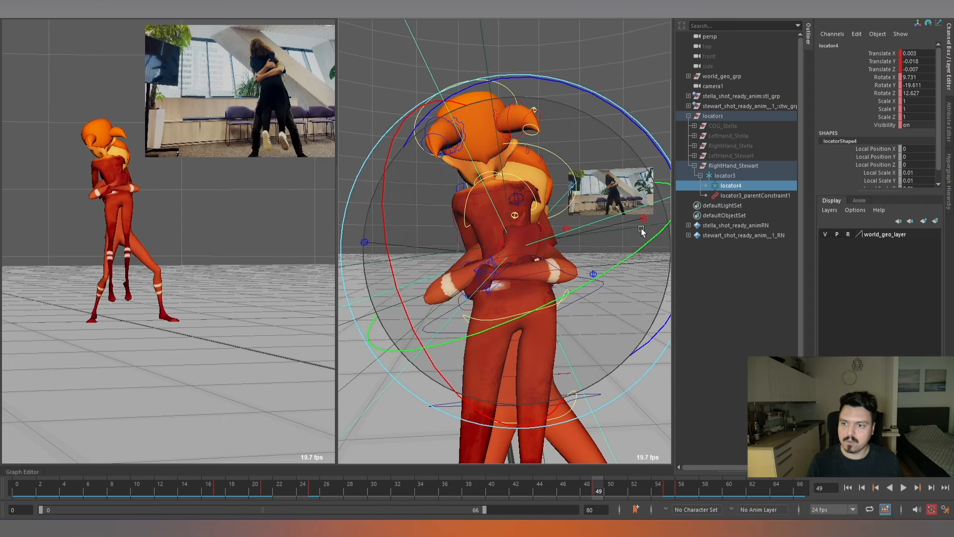
key("w")
left_click_drag(523, 253, 590, 254, "alt")
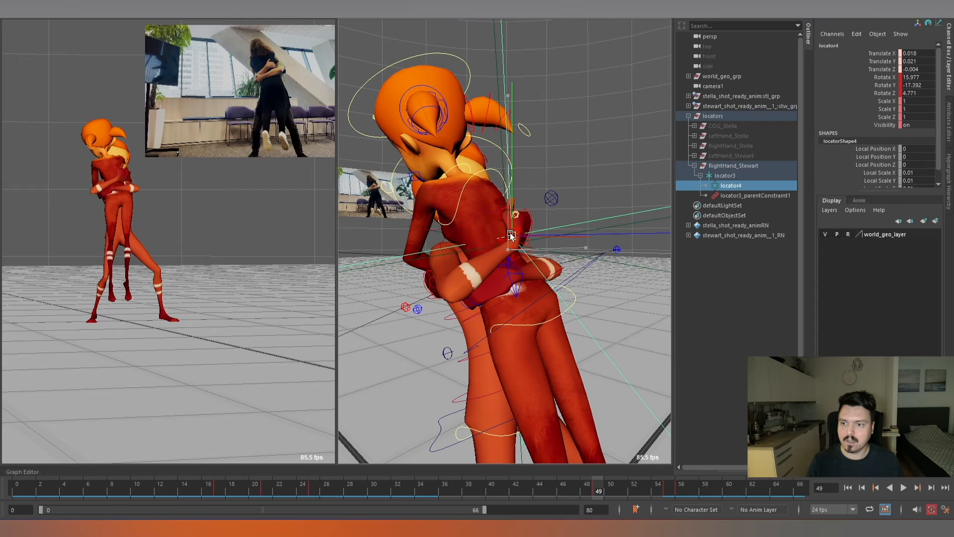
key("e")
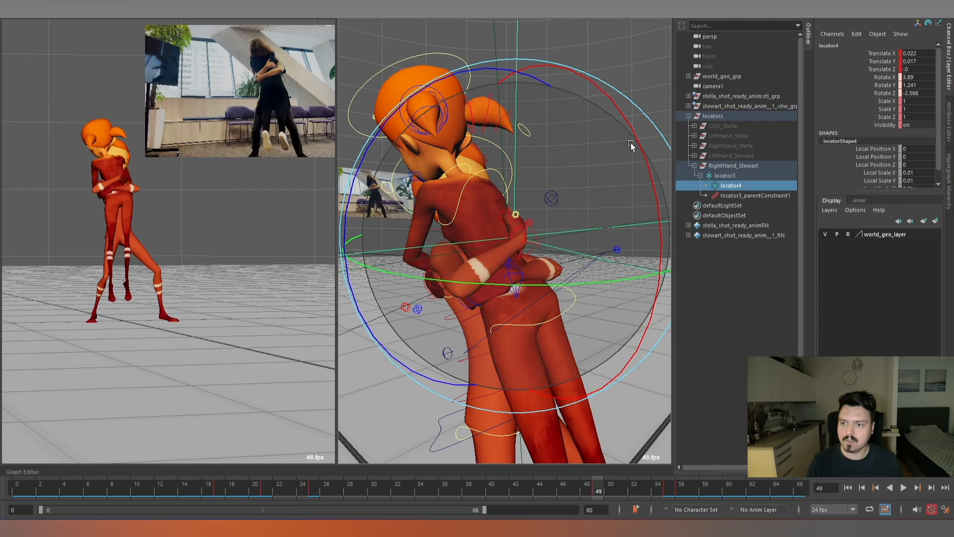
left_click_drag(630, 144, 630, 146)
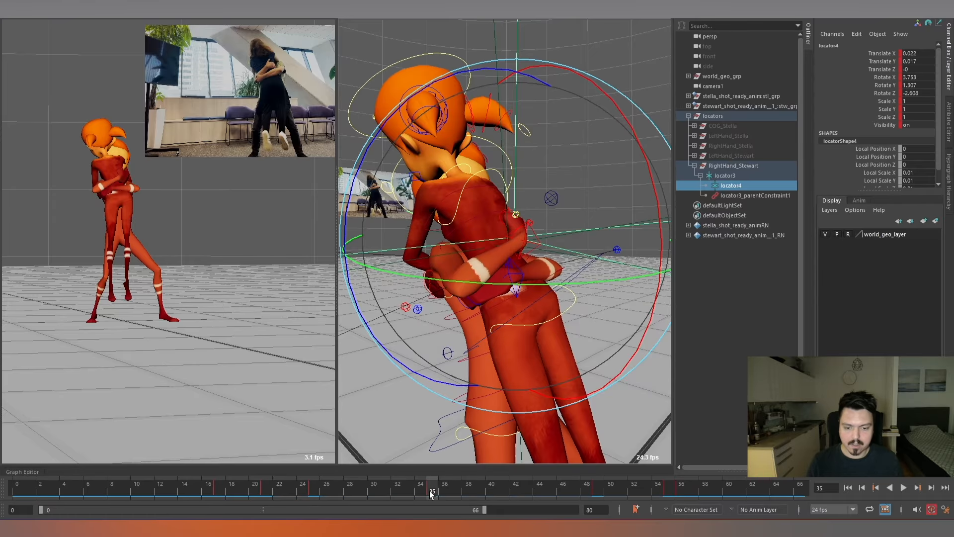
Key locator4 at about frame 32 and review the right hand through the following frames.
left_click_drag(429, 491, 318, 488)
middle_click_drag(318, 489, 391, 488)
key("s")
left_click_drag(391, 489, 315, 487)
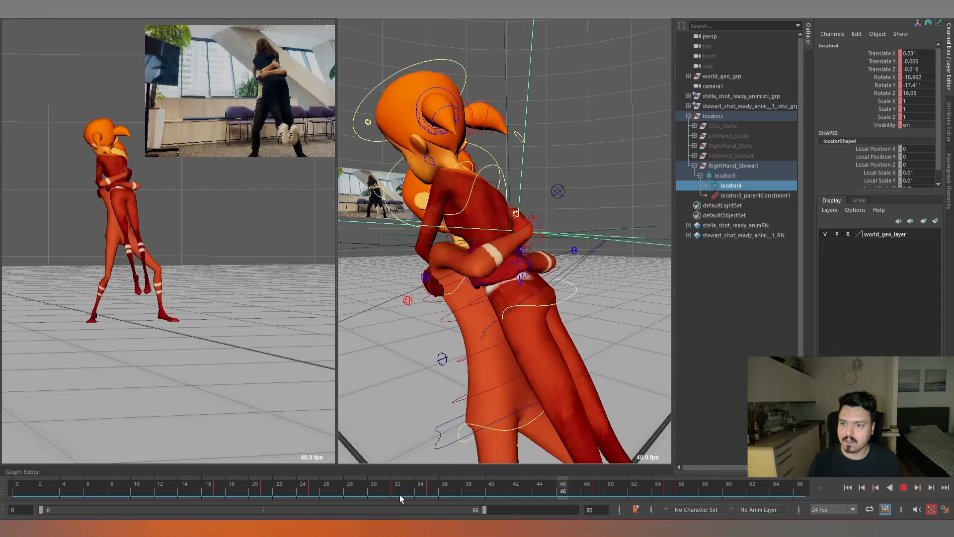
Shift locator4's keys from around frames 32 and 35 to frames 41 and 44, and play back the hug.
left_click(390, 490)
left_click_drag(390, 490, 500, 490, "shift")
left_click(315, 490)
key("alt+v")
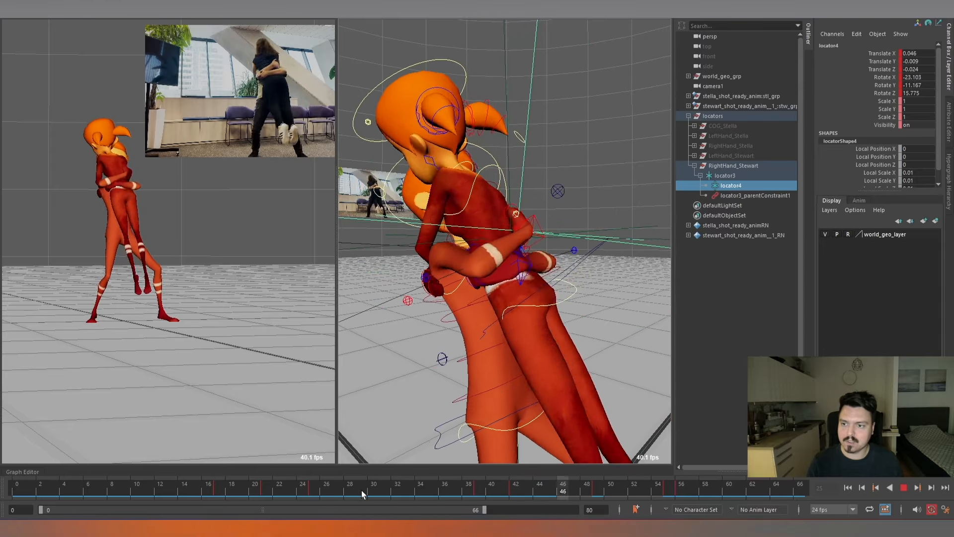
left_click_drag(480, 490, 532, 490, "shift")
left_click(415, 489)
key("alt+v")
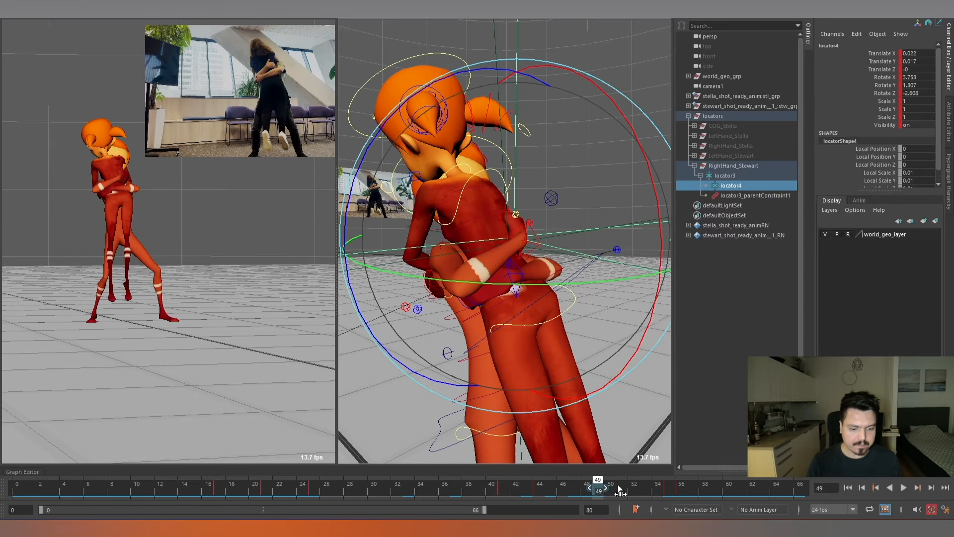
Move locator4's frame 49 key to frame 51, retime its mid-hug transition to end at frame 27, and play it back.
left_click_drag(618, 486, 621, 486)
left_click(411, 488)
key("alt+v")
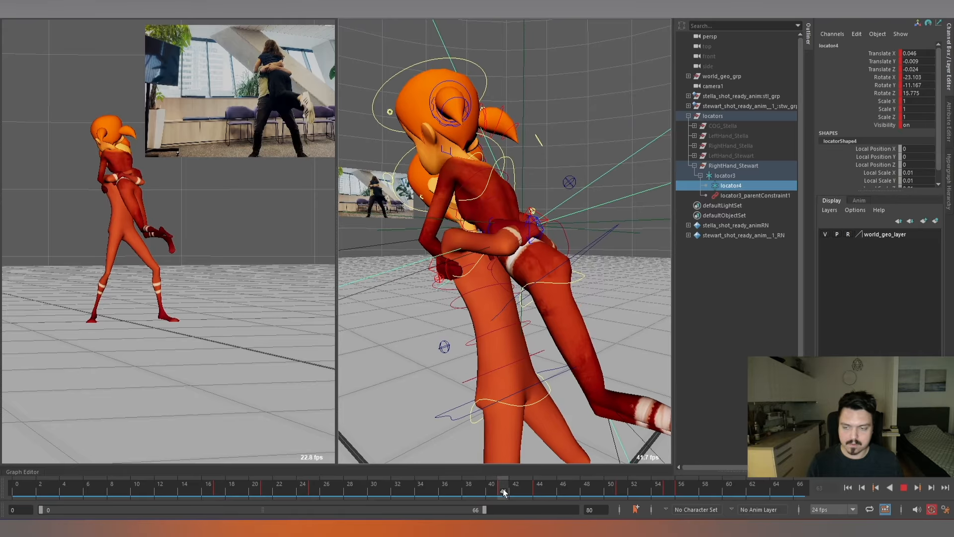
left_click_drag(503, 490, 336, 491)
left_click(196, 492)
key("alt+v")
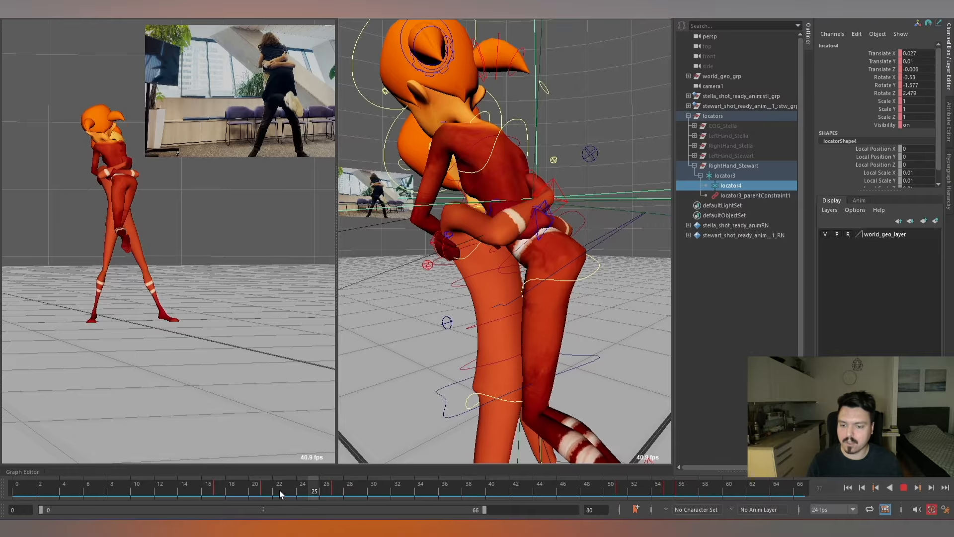
Select Stewart's right-arm IK control and examine the right hand's pose between frames 14 and 17.
left_click_drag(157, 490, 247, 488)
key("alt+comma")
key("alt+comma")
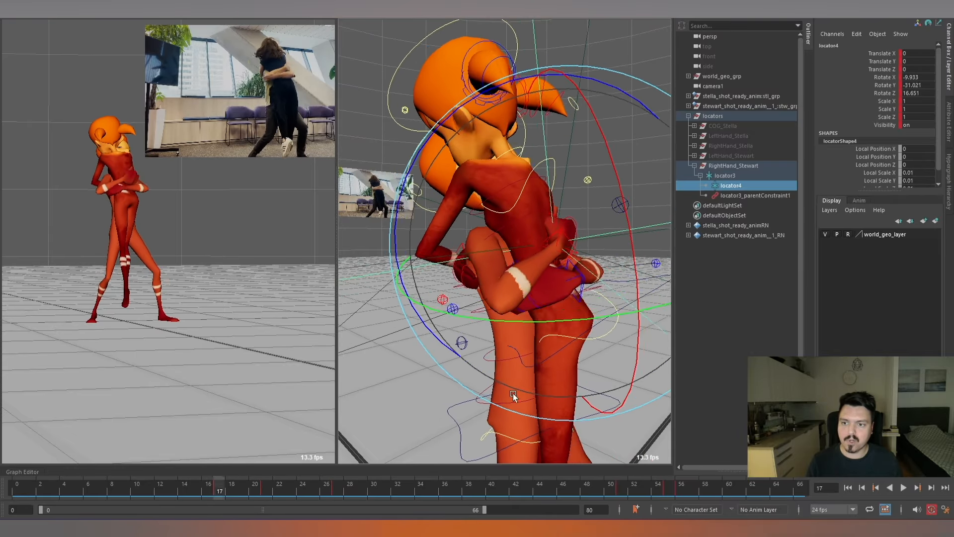
key("alt+comma")
key("w")
left_click(575, 244)
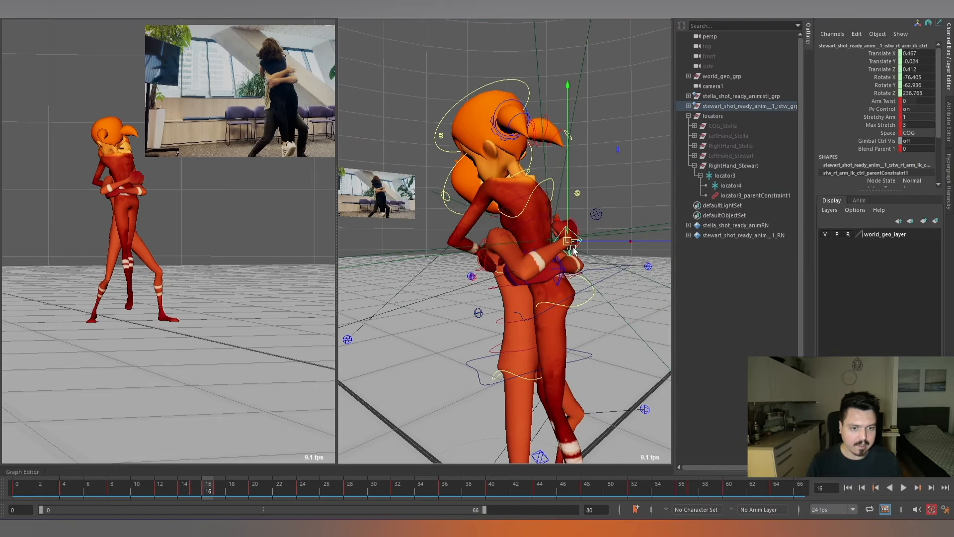
left_click_drag(581, 263, 504, 281, "alt")
right_click_drag(504, 281, 566, 305, "alt")
key("alt+comma")
key("alt+comma")
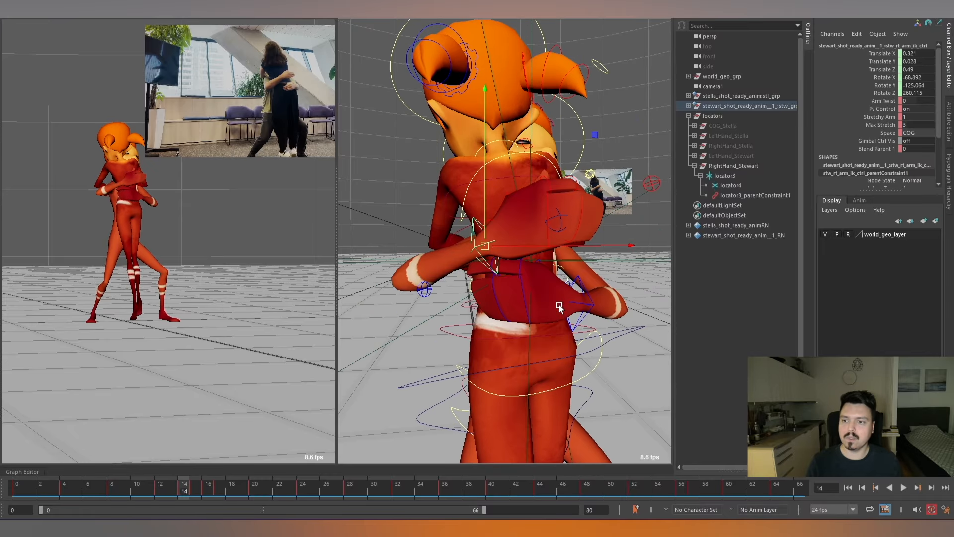
key("alt+period")
key("alt+period")
key("alt+period")
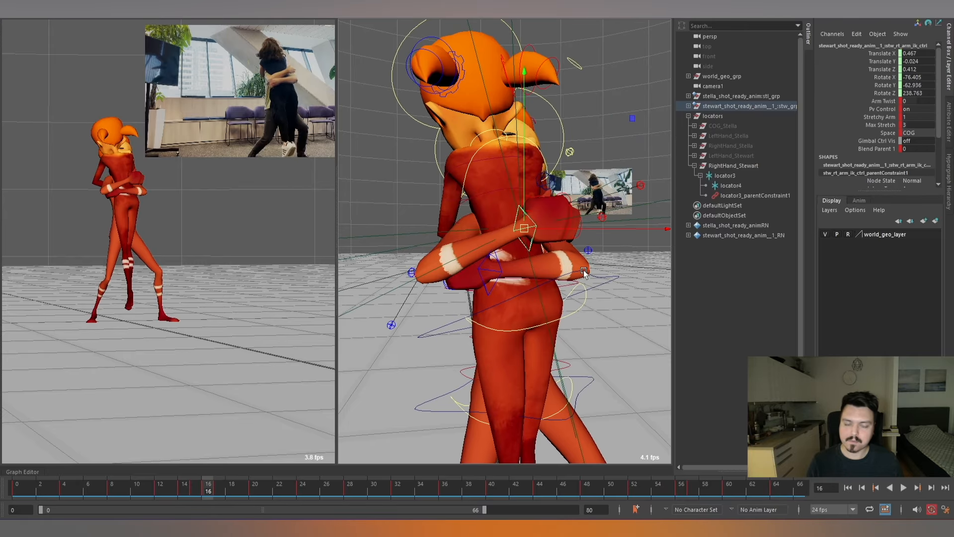
At frame 16, rotate Stewart's right-arm IK control to about -57.388, -48.543, 220.266 and move it to about 0.467, -0.029, 0.39.
left_click_drag(559, 248, 588, 213, "alt")
key("e")
left_click_drag(588, 213, 511, 248, "alt")
scroll(514, 222, "up", 3)
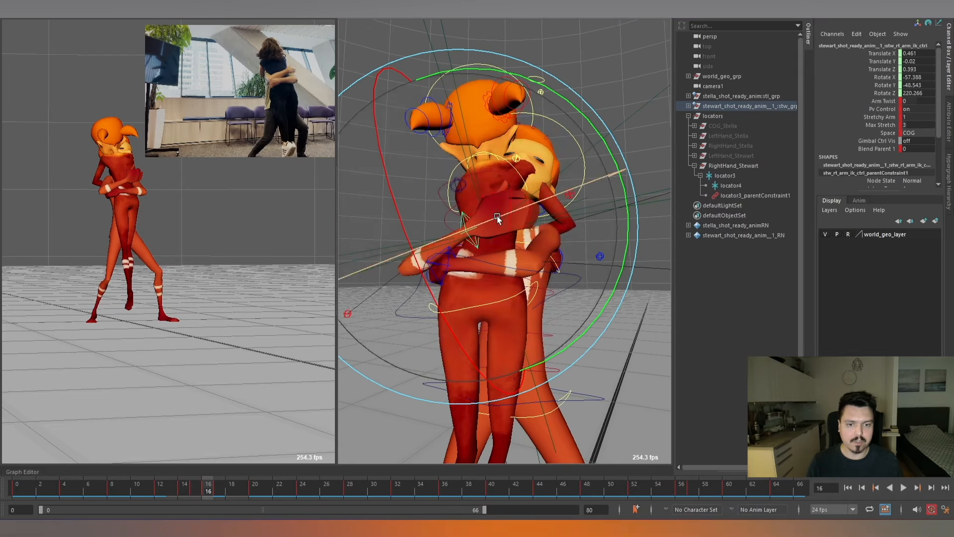
left_click_drag(492, 232, 470, 230, "alt")
key("w")
left_click_drag(531, 245, 533, 200, "alt")
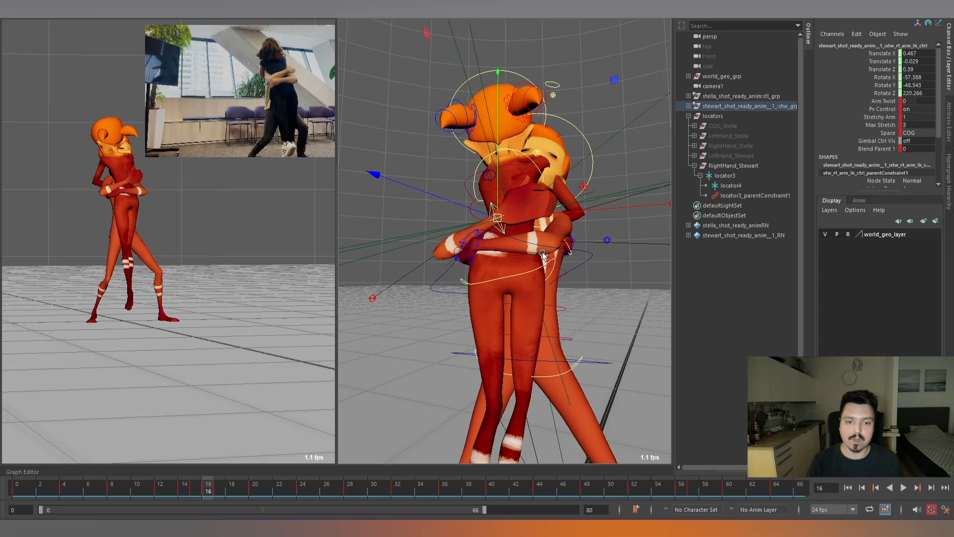
left_click_drag(543, 255, 553, 245, "alt")
scroll(537, 252, "up", 5)
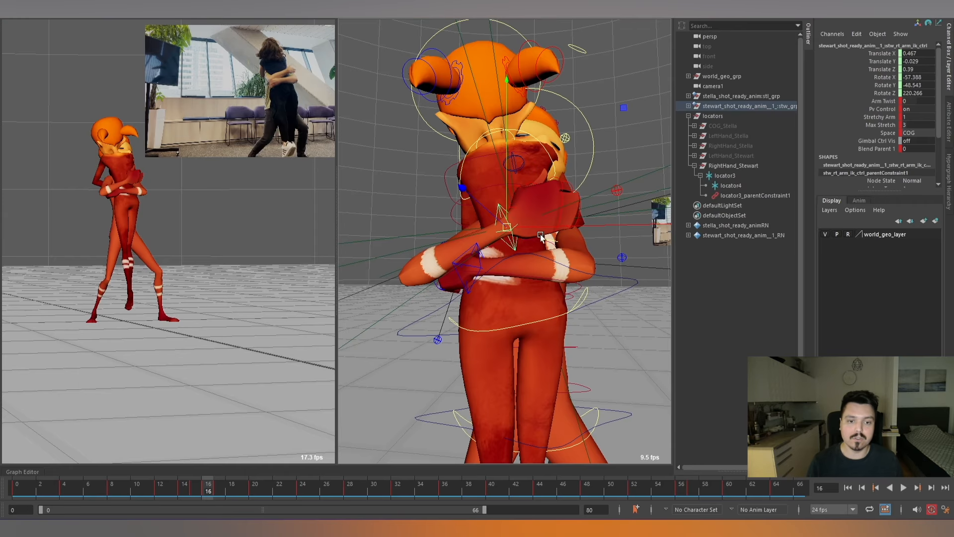
scroll(550, 242, "down", 3)
scroll(531, 248, "up", 2)
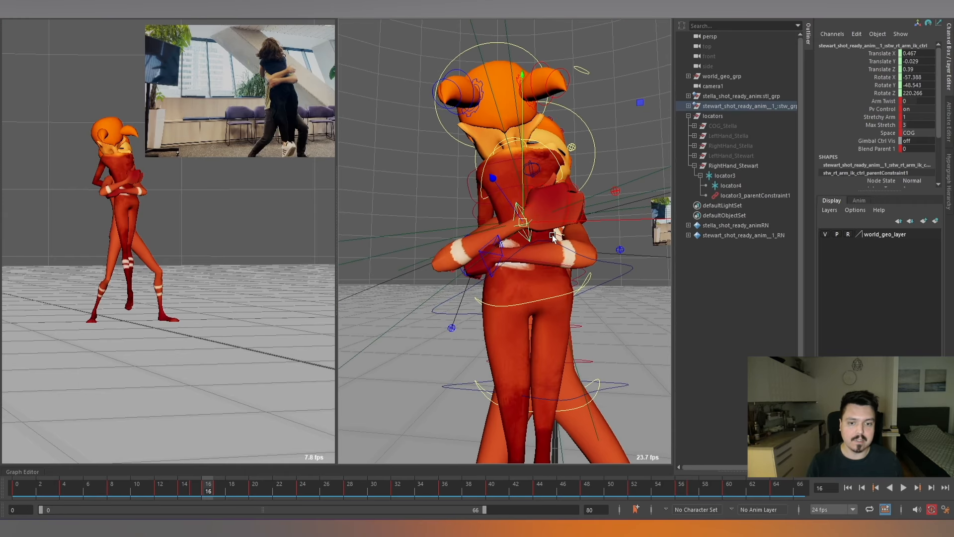
At frame 16, match Stewart's right-arm IK control to locator4 with Match All Transforms, using translate and rotate without scale.
left_click(738, 185)
scroll(552, 189, "down", 1)
key("space")
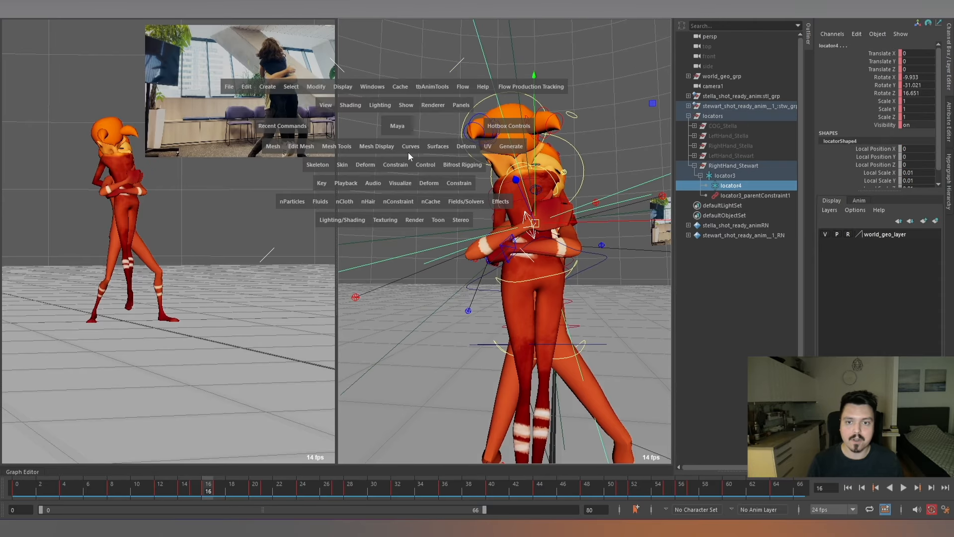
key("space")
key("space")
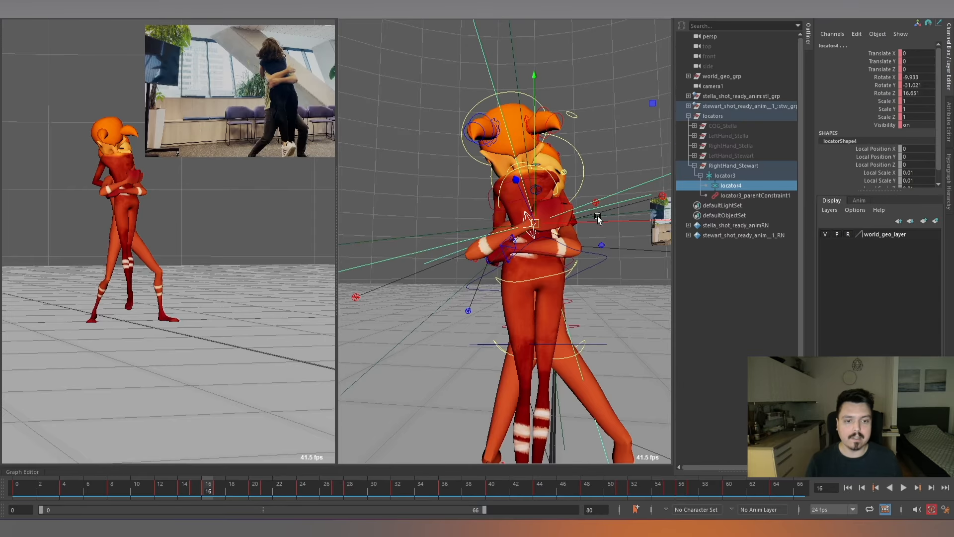
middle_click_drag(522, 211, 509, 217, "alt")
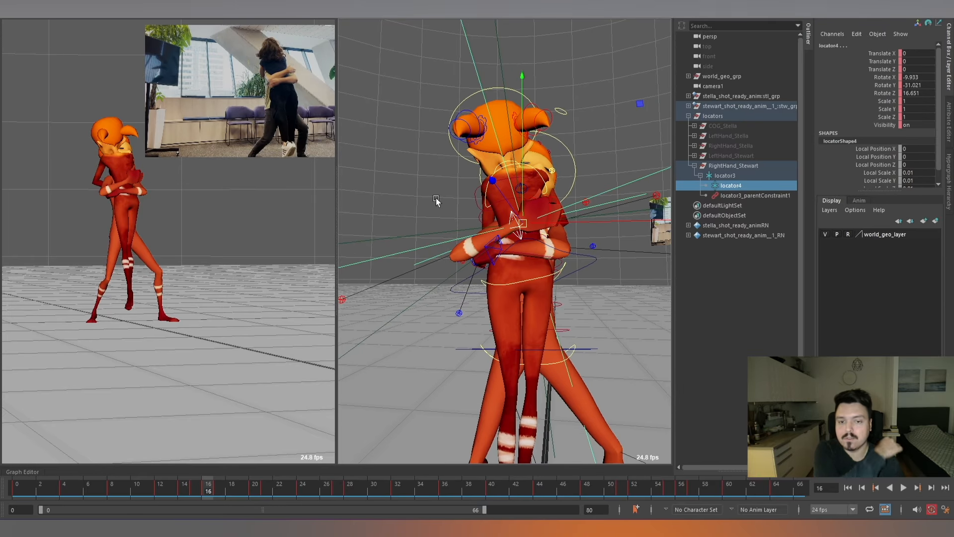
key("space")
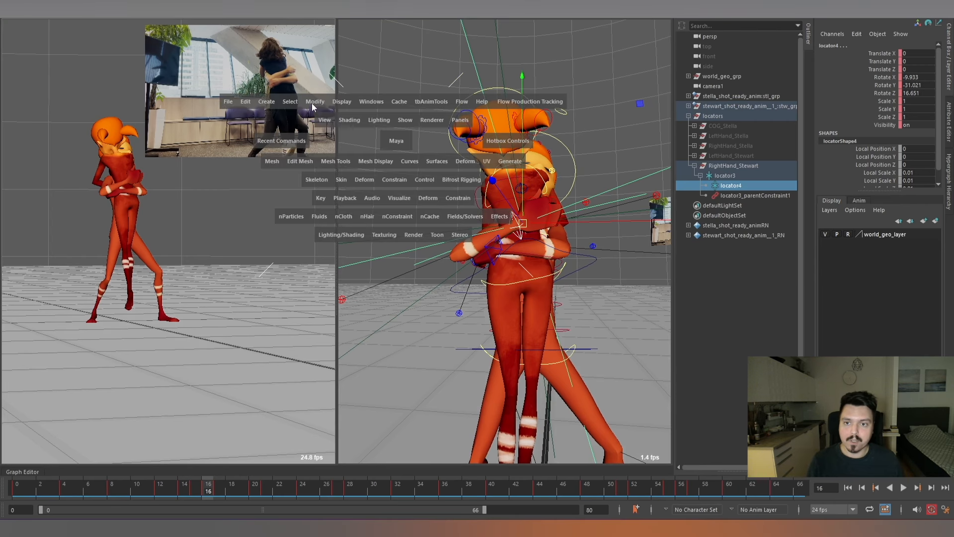
left_click(314, 101)
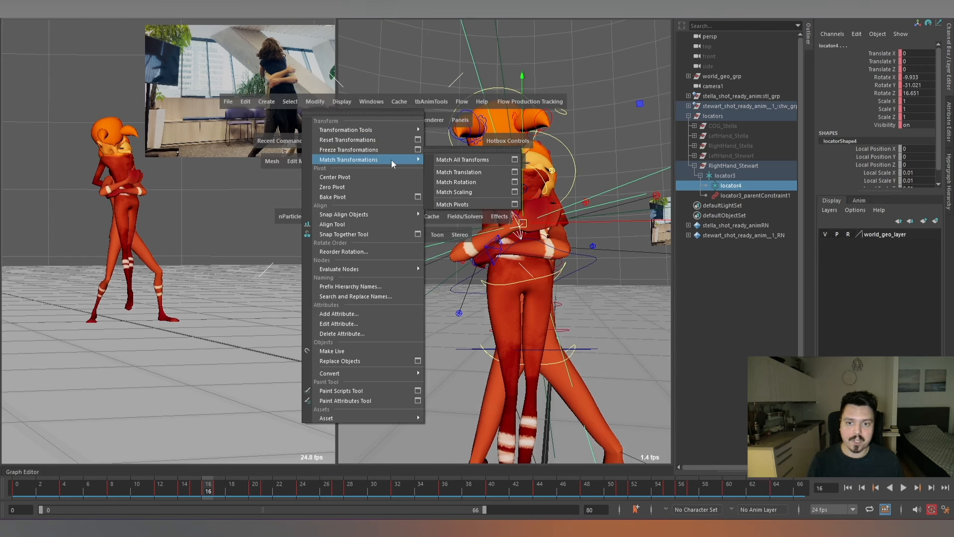
left_click(515, 160)
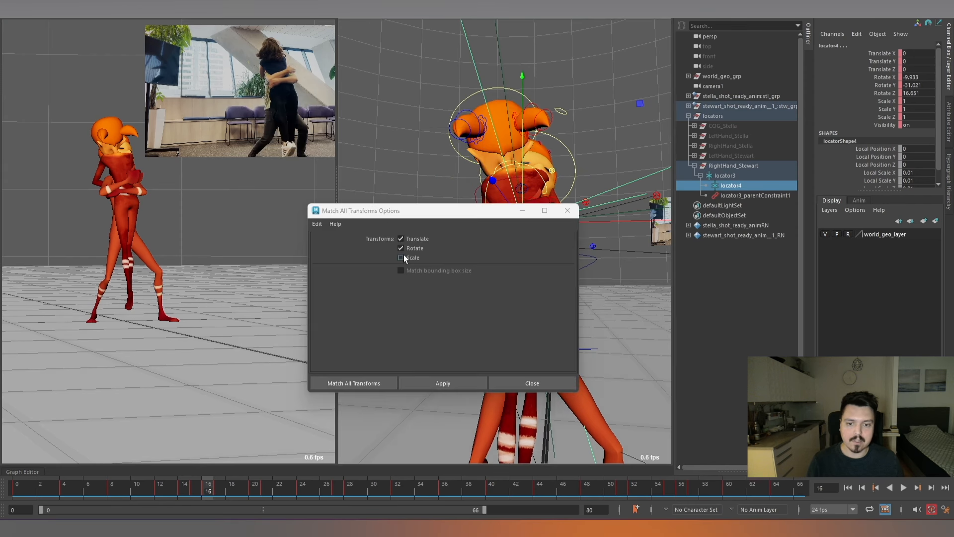
left_click(358, 385)
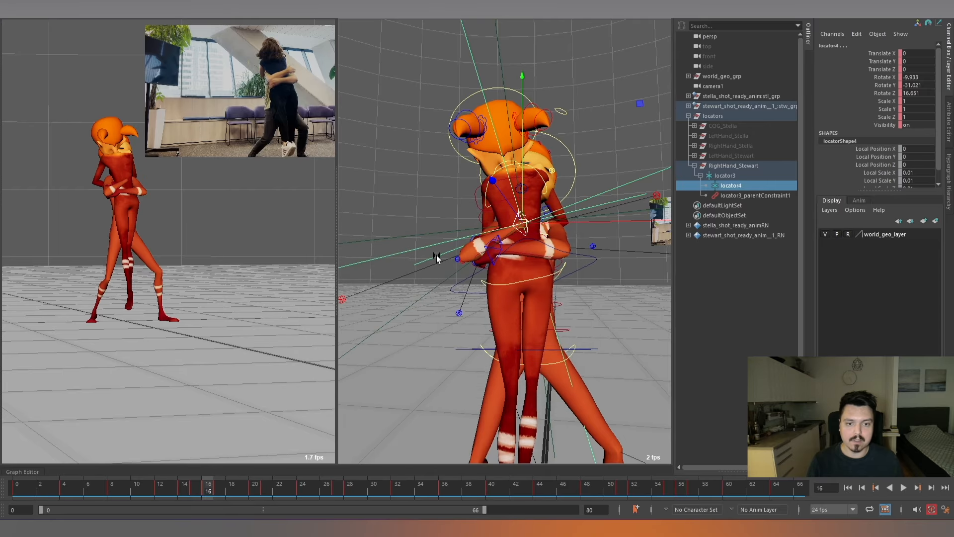
Rotate Stewart's right-arm IK control at frame 16 to about -56.379, -58.556, -145.251 so the palm faces Stella's back.
left_click_drag(549, 249, 560, 187, "alt")
left_click(525, 240)
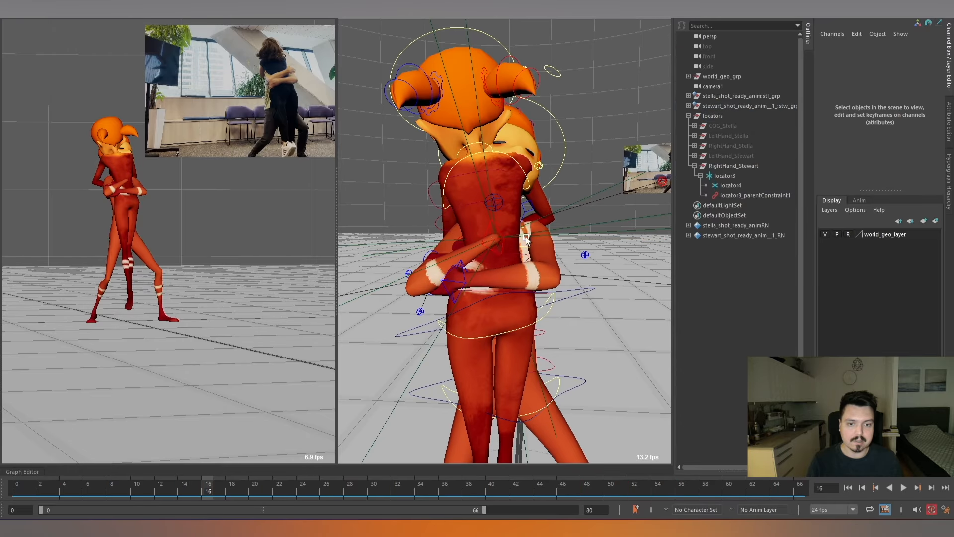
left_click(499, 229)
left_click_drag(514, 249, 461, 305, "alt")
key("e")
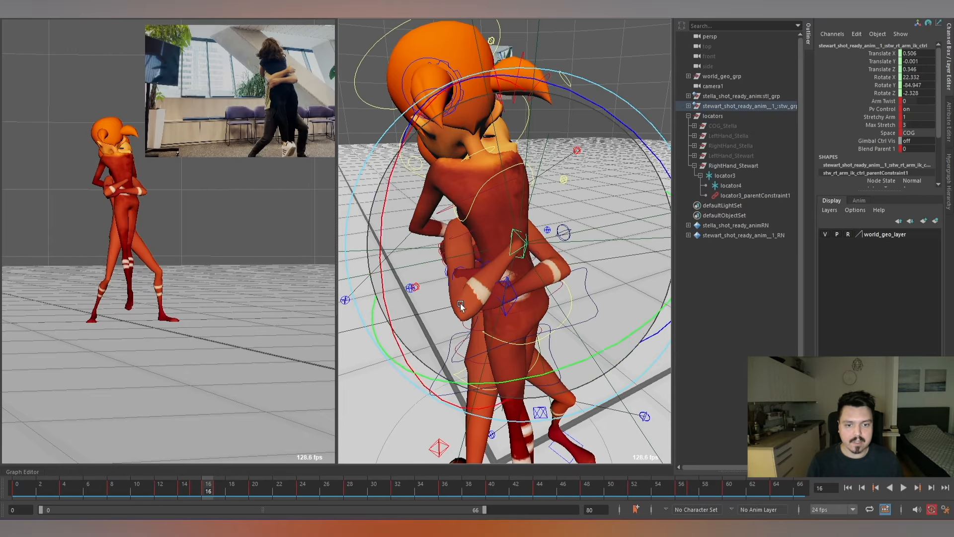
left_click_drag(614, 222, 556, 191)
left_click_drag(467, 214, 528, 177, "alt")
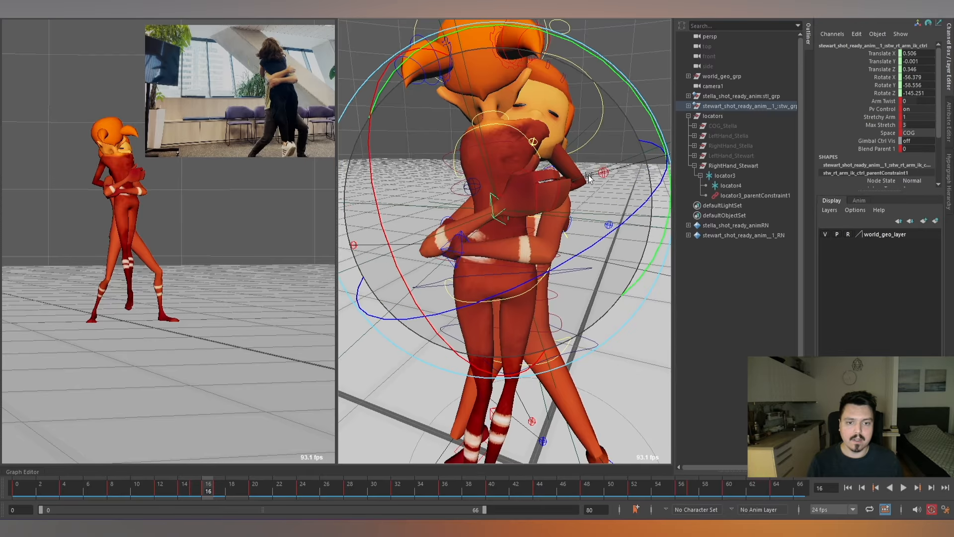
right_click_drag(546, 182, 543, 142, "alt")
Compare neighbouring frames and refine the right-arm IK control at frame 16 to translate 0.475, -0.011, 0.343 and rotate -42.744, -27.083, -165.363.
key("alt+comma")
key("alt+period")
key("alt+period")
key("alt+period")
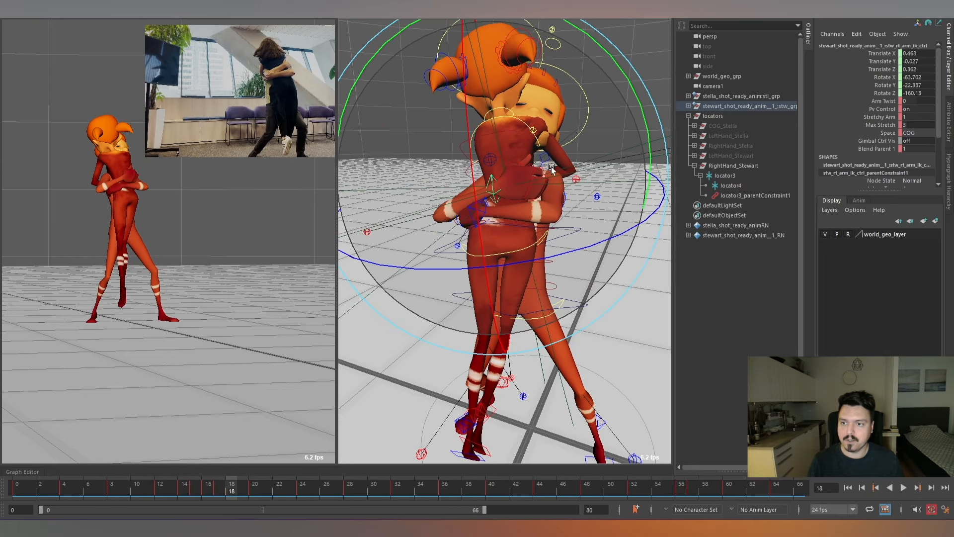
key("alt+comma")
key("alt+comma")
key("alt+comma")
key("alt+period")
key("alt+period")
key("alt+comma")
left_click_drag(517, 229, 528, 114, "alt")
key("w")
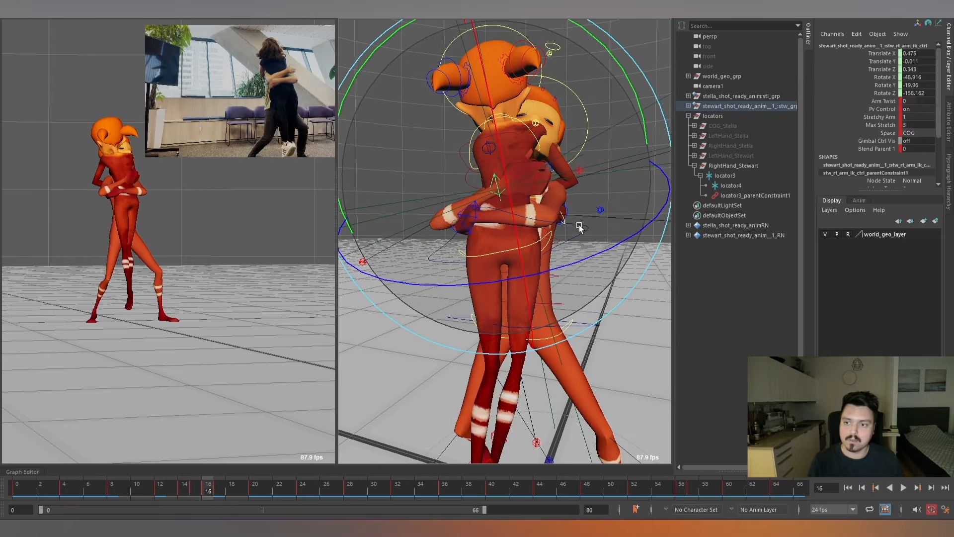
left_click_drag(466, 162, 458, 252)
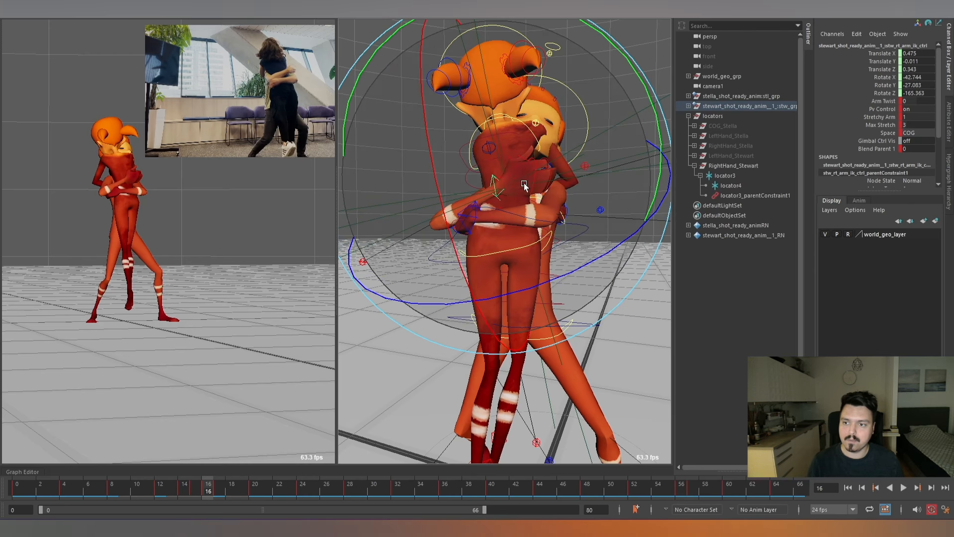
Step through the frames around 16 to 19 and play them back to check the right hand's contact with Stella's back.
key("alt+comma")
key("alt+period")
key("alt+period")
key("alt+period")
key("alt+period")
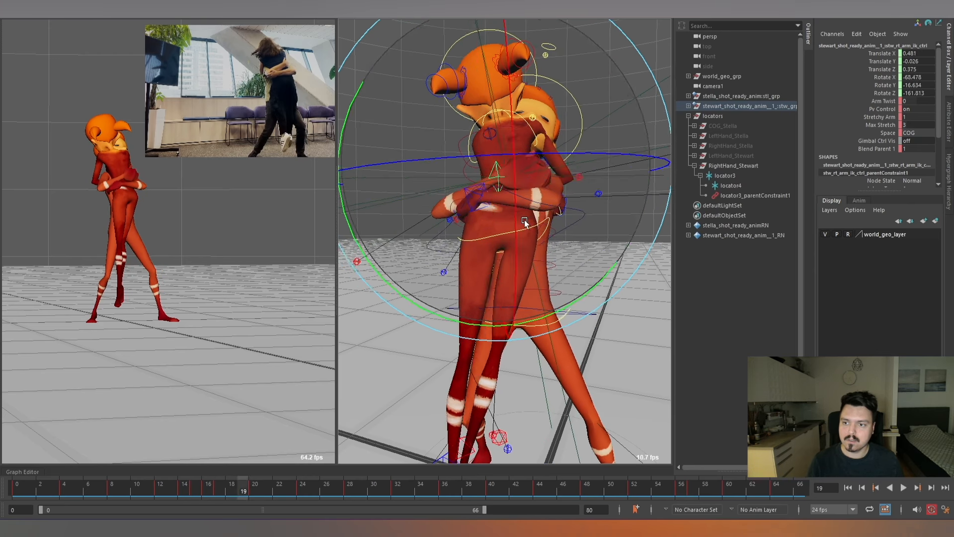
key("alt+period")
key("alt+period")
key("alt+period")
key("alt+period")
key("alt+period")
key("alt+period")
left_click(247, 489)
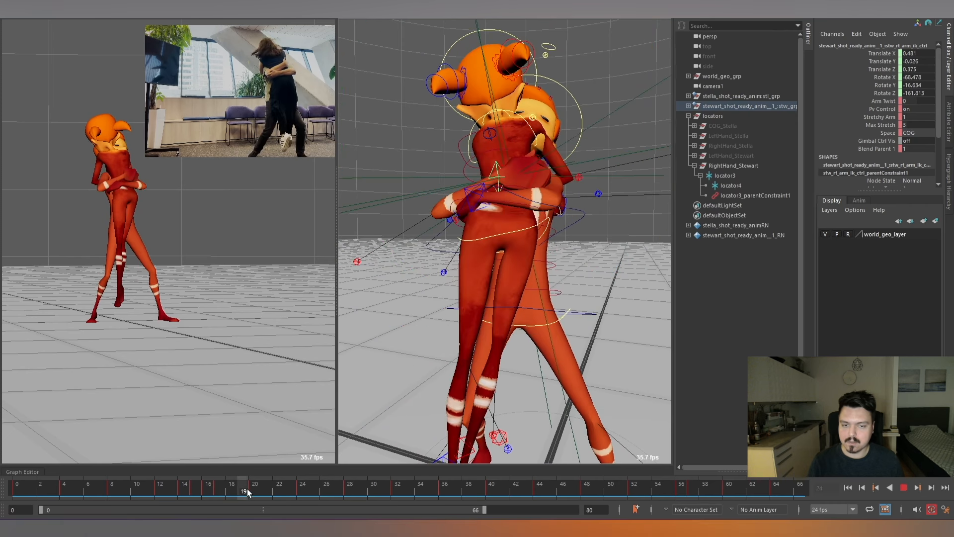
Retime locator4's early offset transition to end at about frame 23 and play back the start of the hug.
left_click(730, 186)
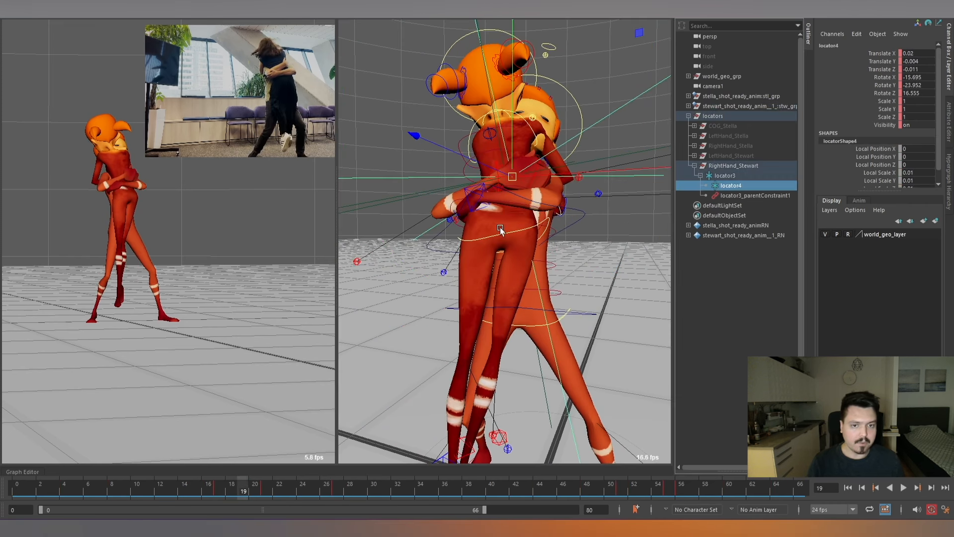
left_click_drag(219, 491, 258, 490)
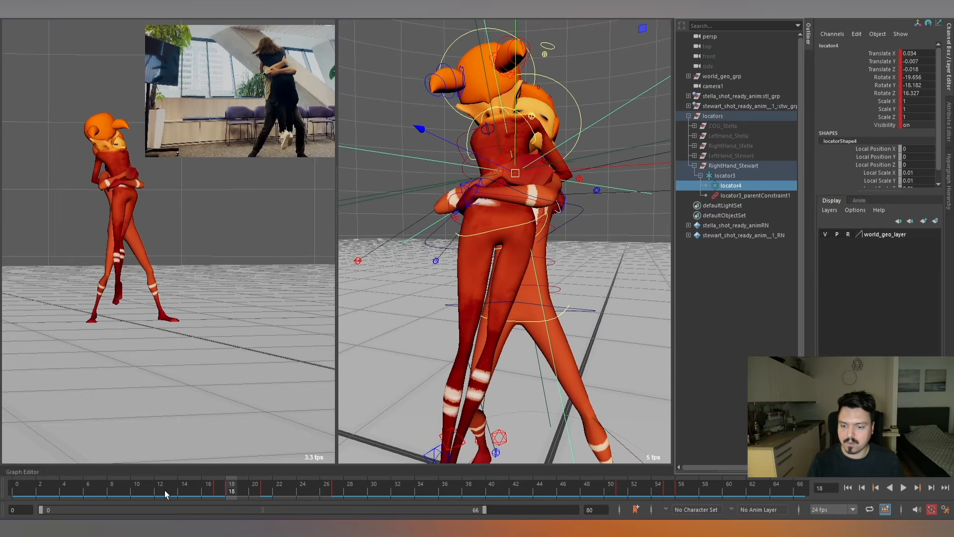
left_click_drag(165, 490, 310, 499)
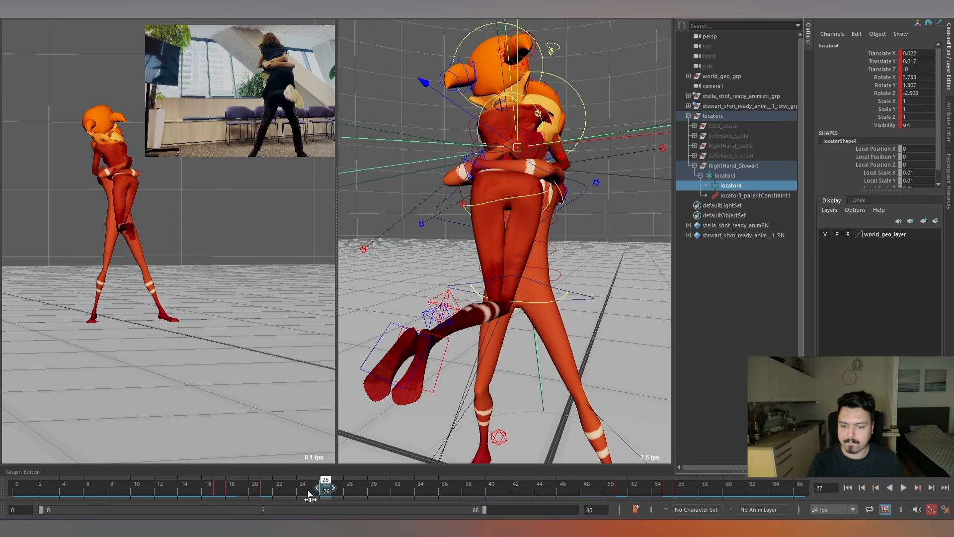
key("alt+v")
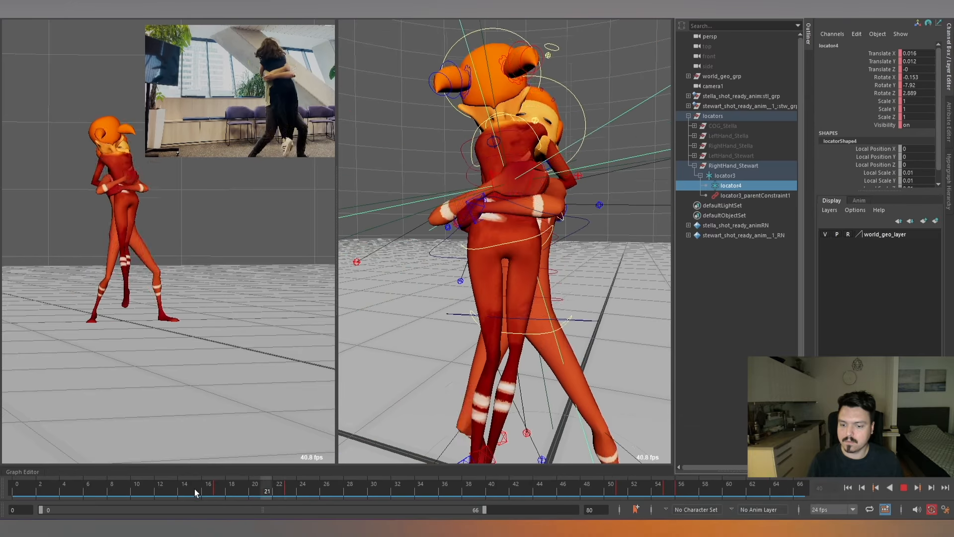
left_click_drag(247, 489, 196, 490)
Move locator4's frame 23 key to frame 19 and delete its frame 17 key, playing back the result.
left_click(291, 487)
key("ctrl+x")
left_click(243, 491)
key("ctrl+v")
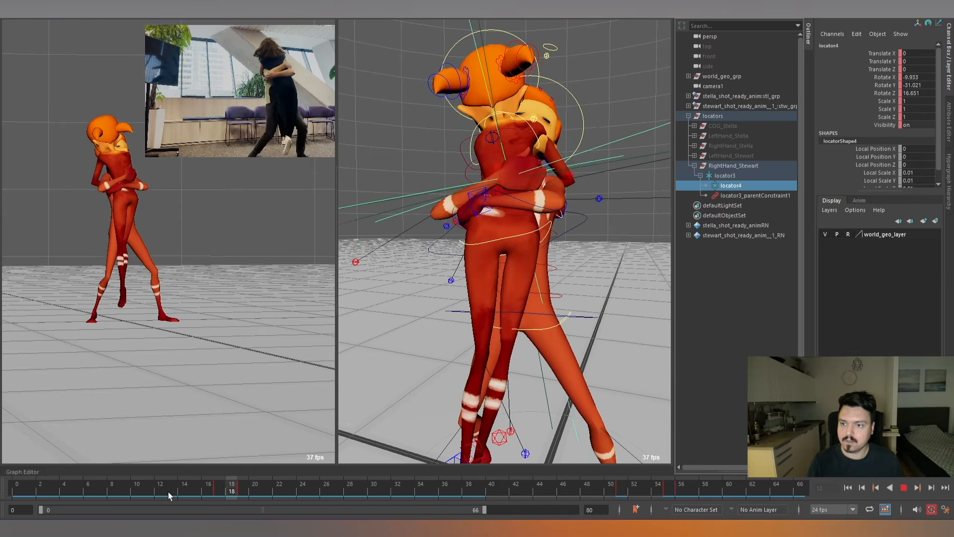
left_click(216, 488)
key("Delete")
key("alt+v")
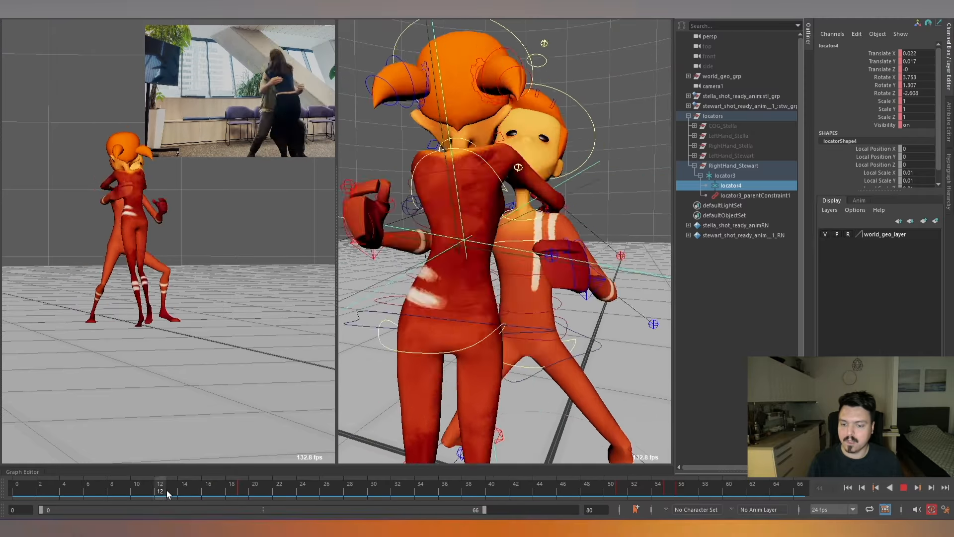
At frame 17, rotate Stewart's right-arm IK control to about -53.445, -4.03, -157.173 against Stella's back.
left_click_drag(268, 493, 219, 496)
left_click_drag(520, 191, 530, 216, "alt")
left_click(514, 181)
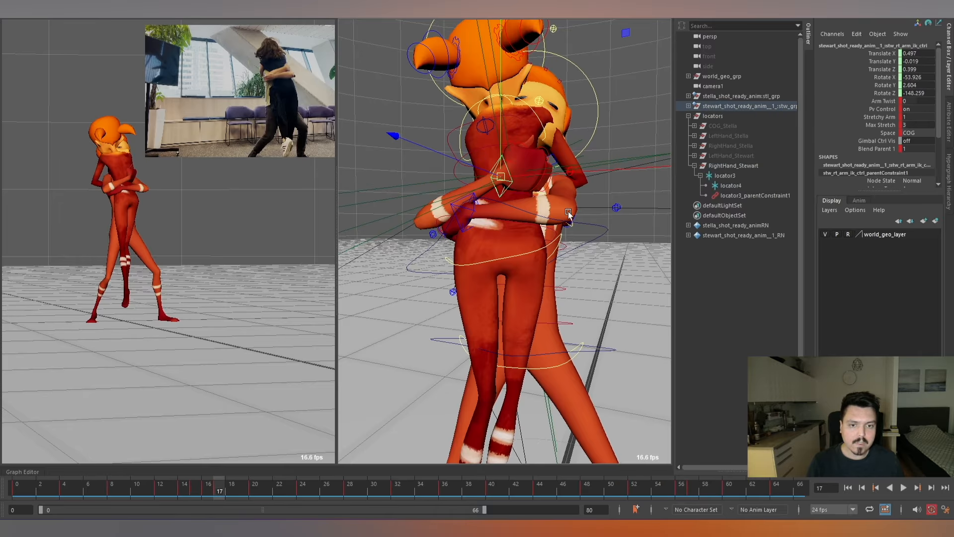
key("e")
left_click_drag(517, 182, 568, 178, "alt")
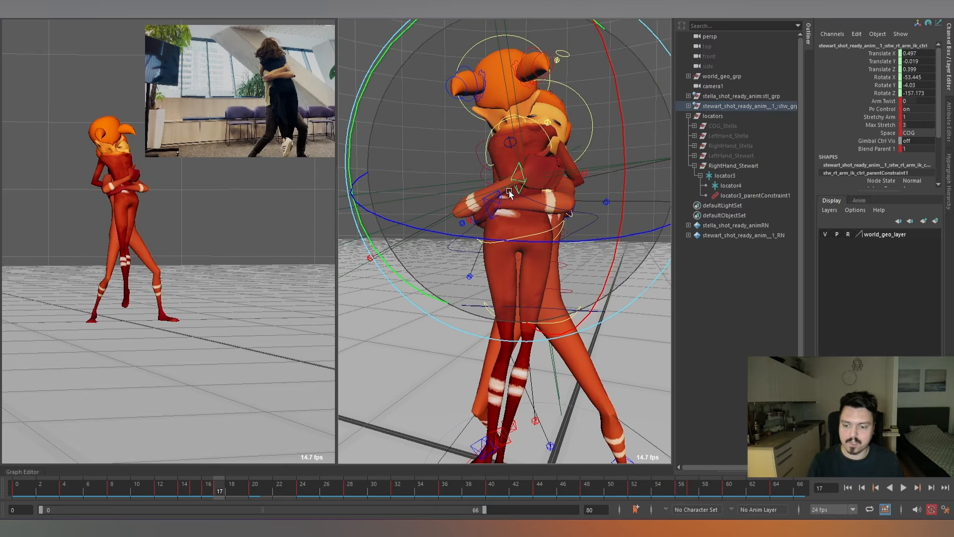
Step through frames 15 to 18 to check how Stewart's right arm meets Stella's back.
key("alt+comma")
key("alt+period")
key("alt+period")
key("alt+comma")
key("alt+comma")
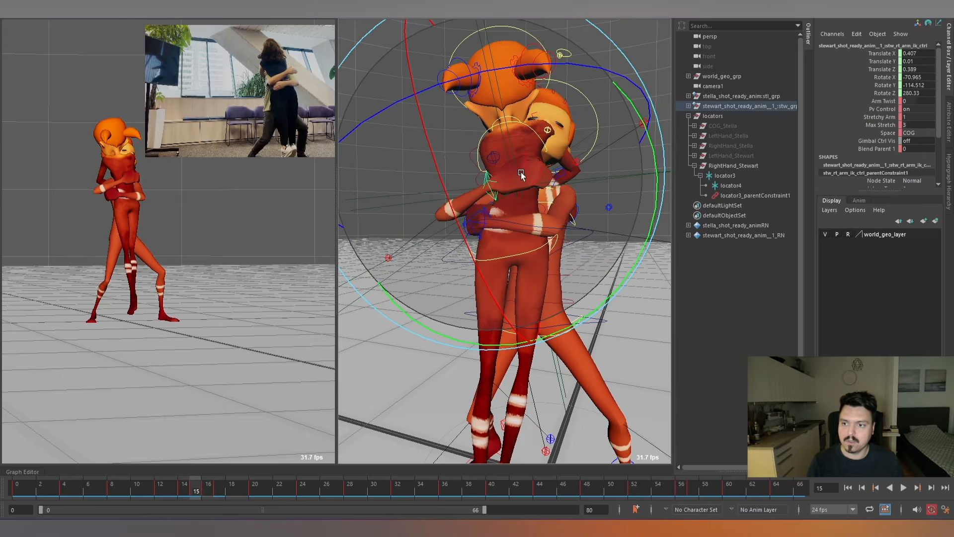
key("alt+period")
key("w")
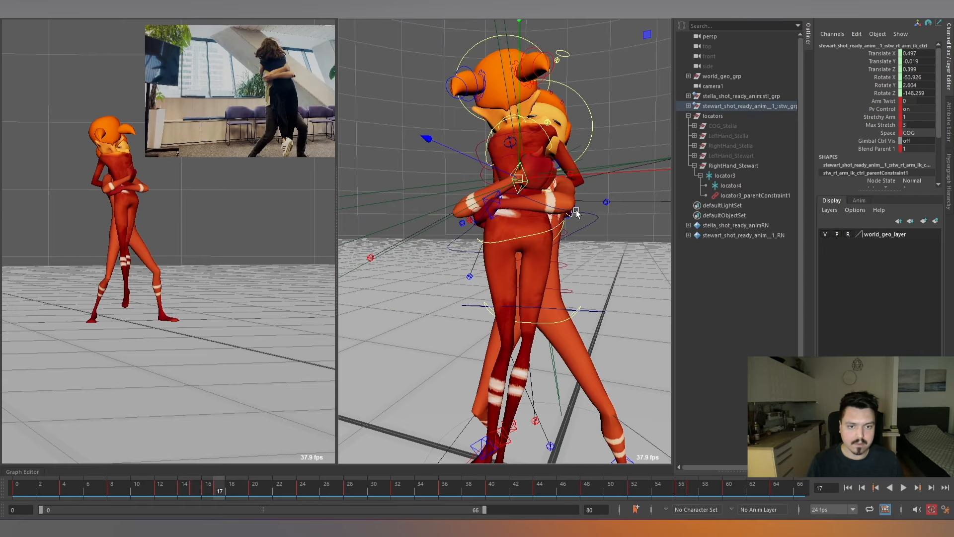
At frame 17, rotate locator4 to about -1.275, -34.611, 3.382 and check the result through frame 19 and in playback.
left_click(729, 186)
key("e")
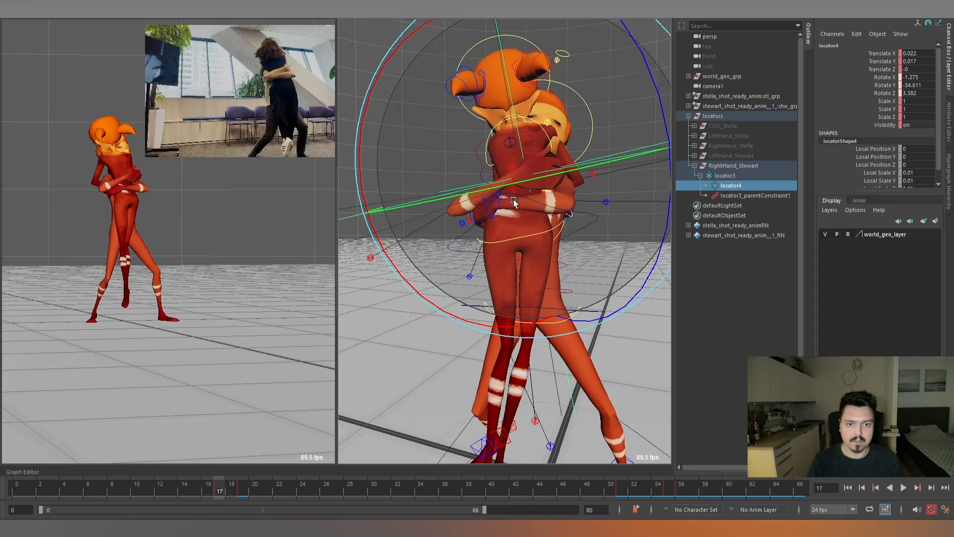
key("alt+comma")
key("alt+period")
key("alt+period")
key("alt+period")
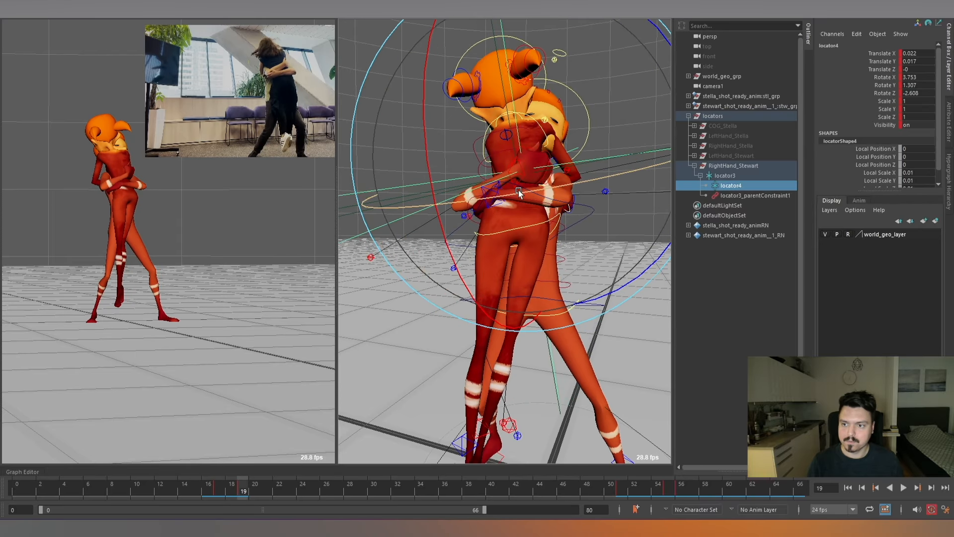
key("alt+v")
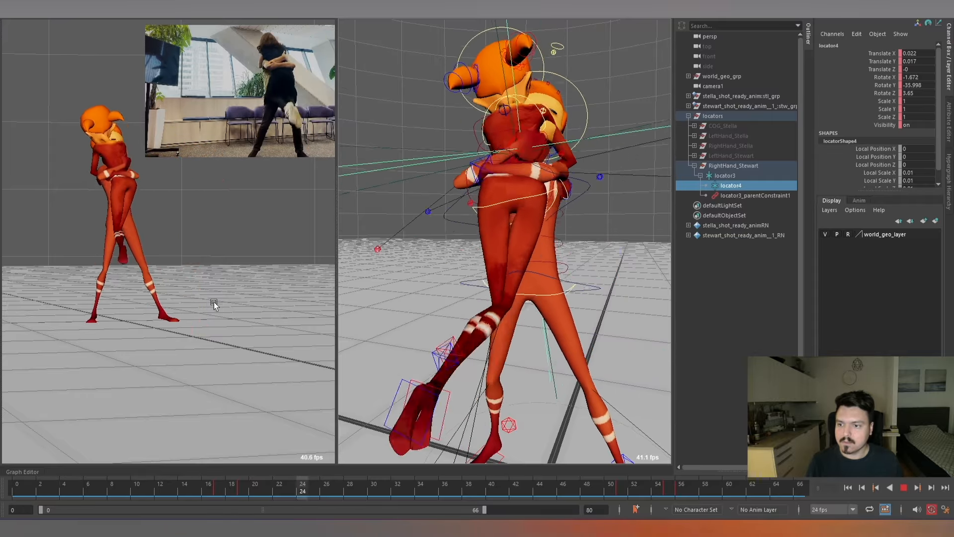
key("alt+v")
Hide the RightHand_Stewart locator group.
scroll(535, 218, "down", 5)
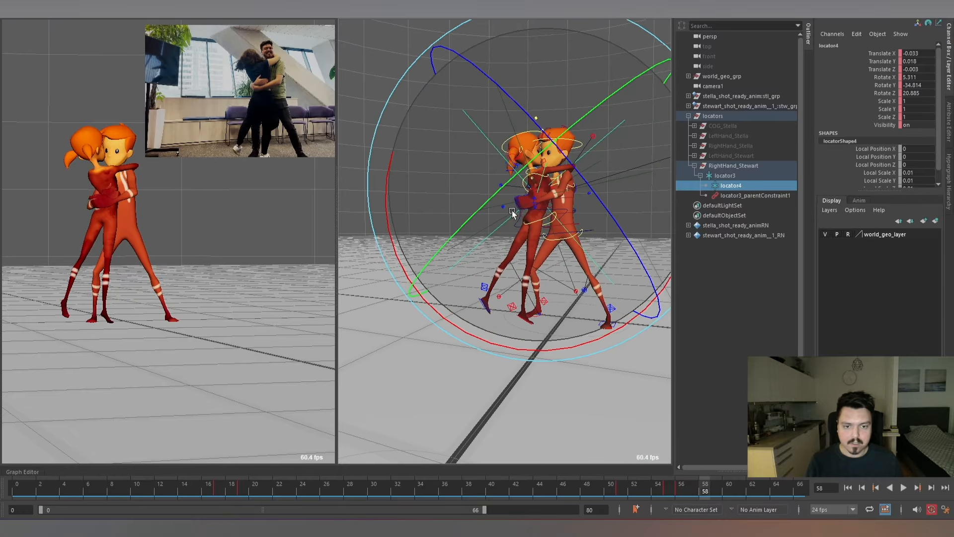
left_click_drag(556, 199, 526, 230, "alt")
right_click_drag(525, 228, 575, 226, "alt")
left_click(733, 165)
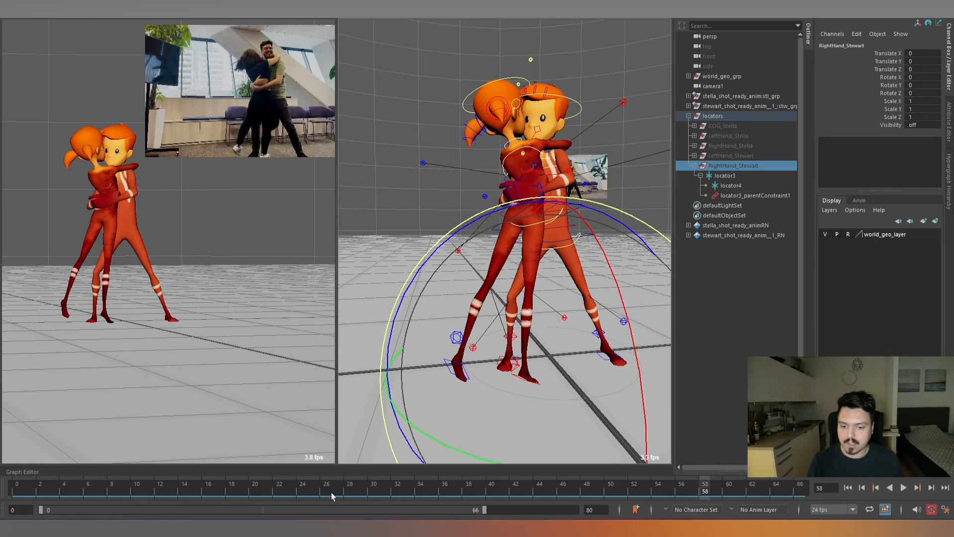
At frame 40, raise Stewart's right elbow pole vector control to about -0.536, -0.025, -0.053.
left_click_drag(326, 490, 490, 484)
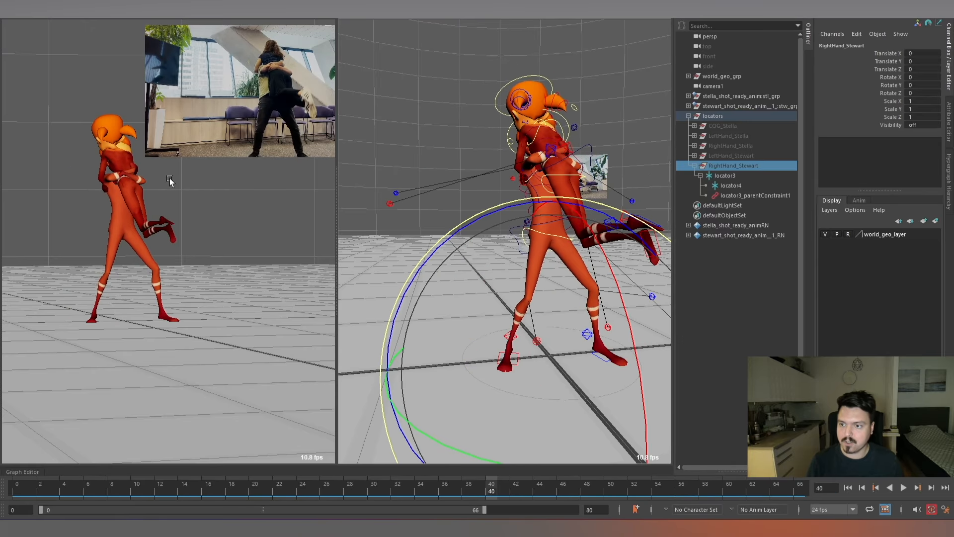
middle_click_drag(528, 182, 502, 204, "alt")
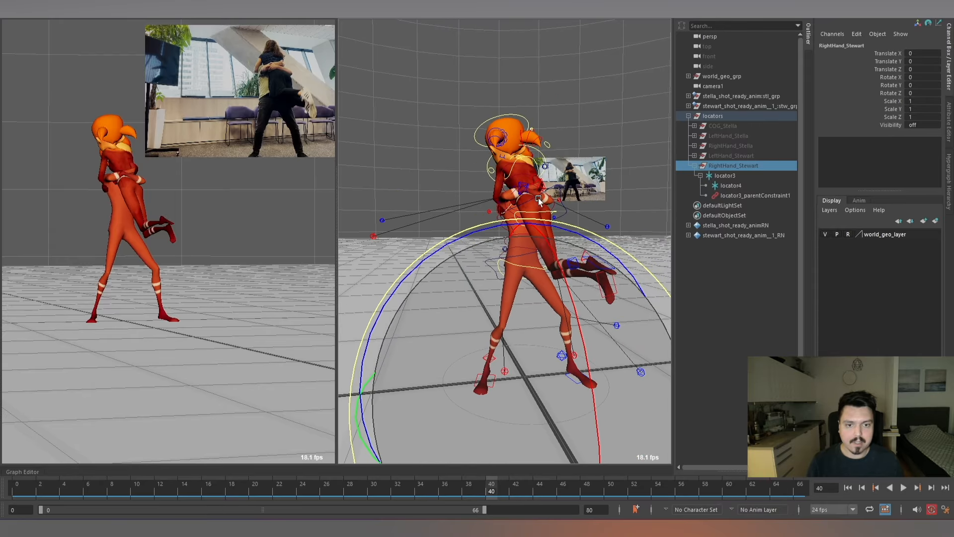
left_click_drag(502, 203, 407, 223, "alt")
left_click(413, 212)
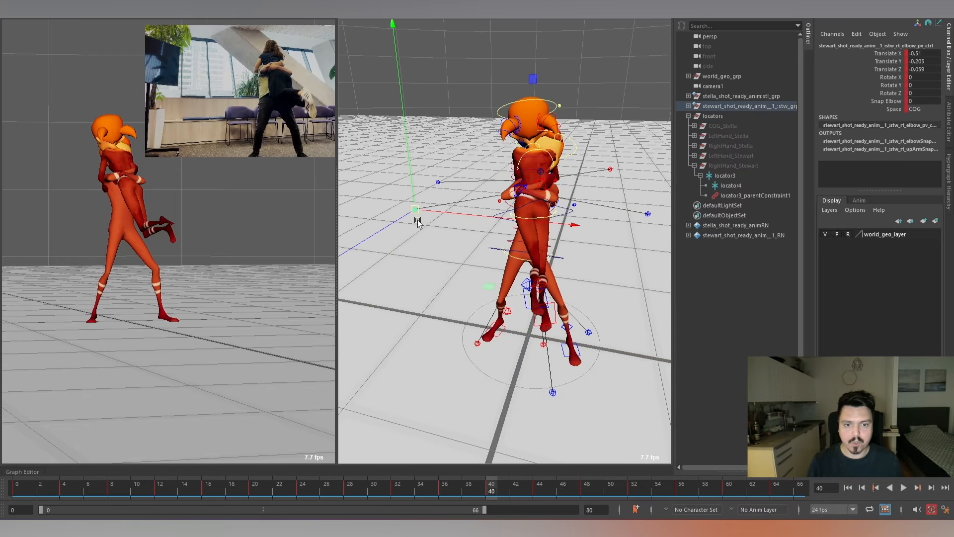
key("alt+v")
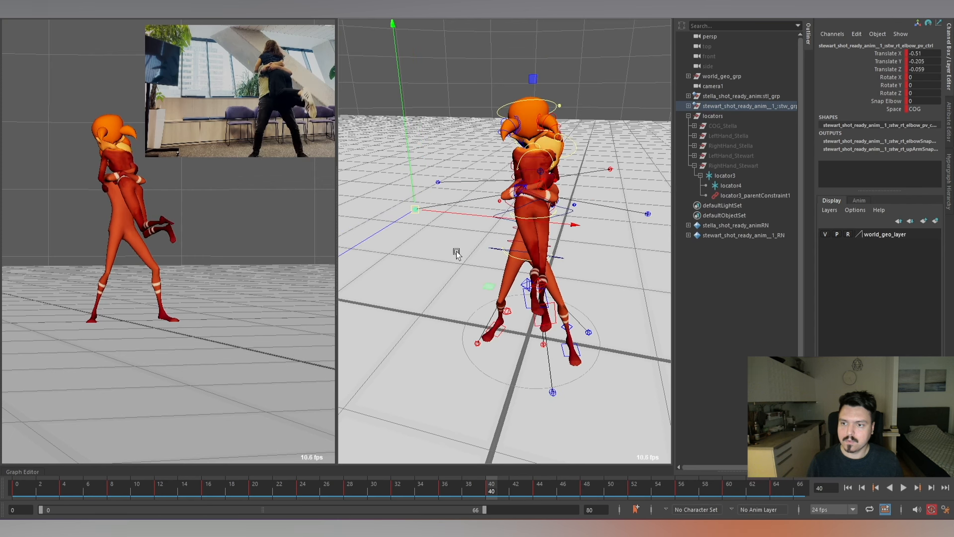
key("comma")
key("period")
key("period")
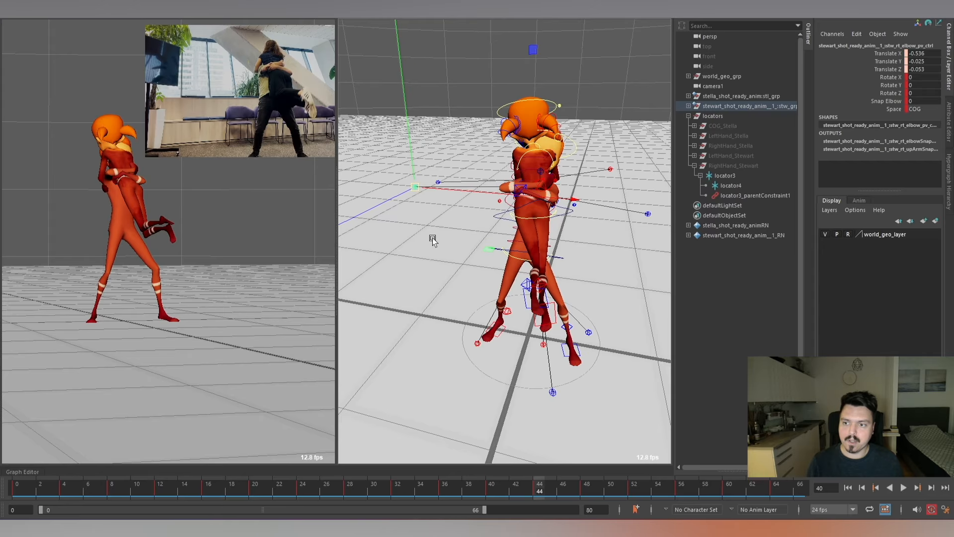
left_click_drag(416, 202, 416, 203)
key("comma")
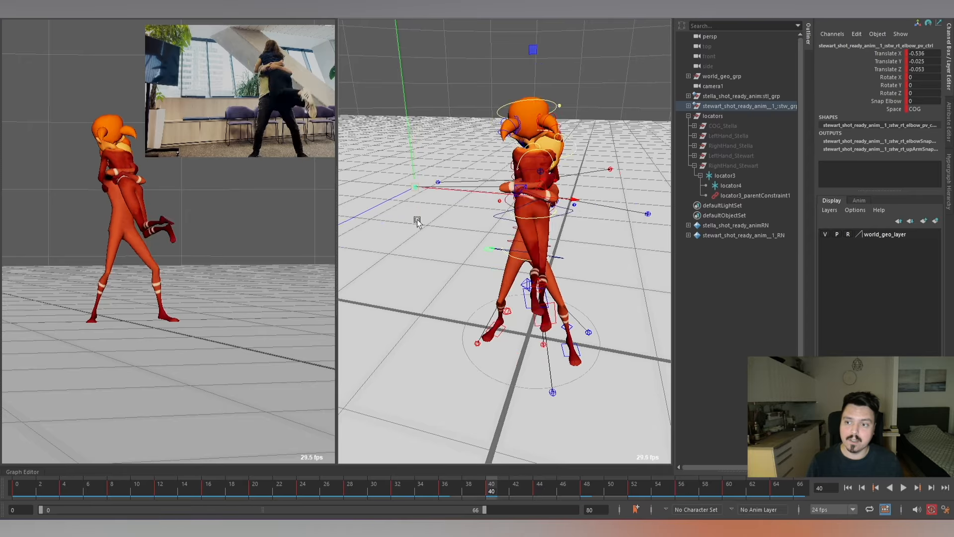
At frame 48, move Stewart's right elbow pole vector control to about -0.514, -0.166, -0.058 and play back the hug.
key("period")
key("period")
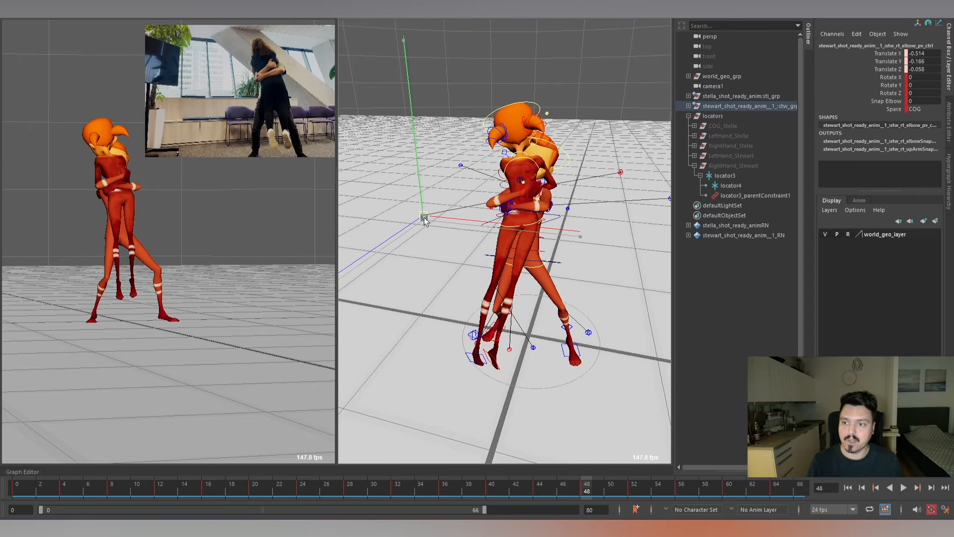
key("period")
key("period")
key("alt+v")
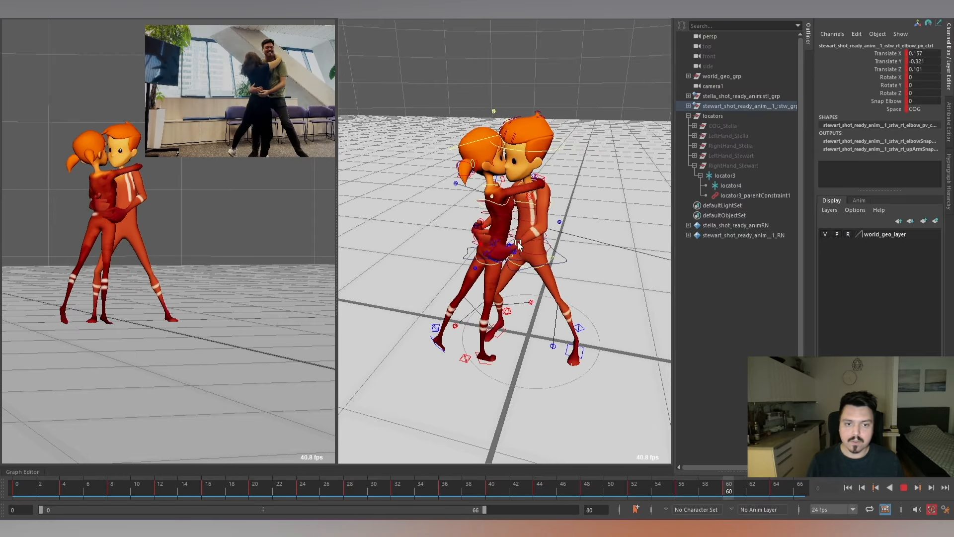
key("alt+v")
Play back the hug from another angle up to frame 26 and collapse the RightHand_Stewart group in the scene hierarchy.
left_click_drag(616, 231, 440, 253, "alt")
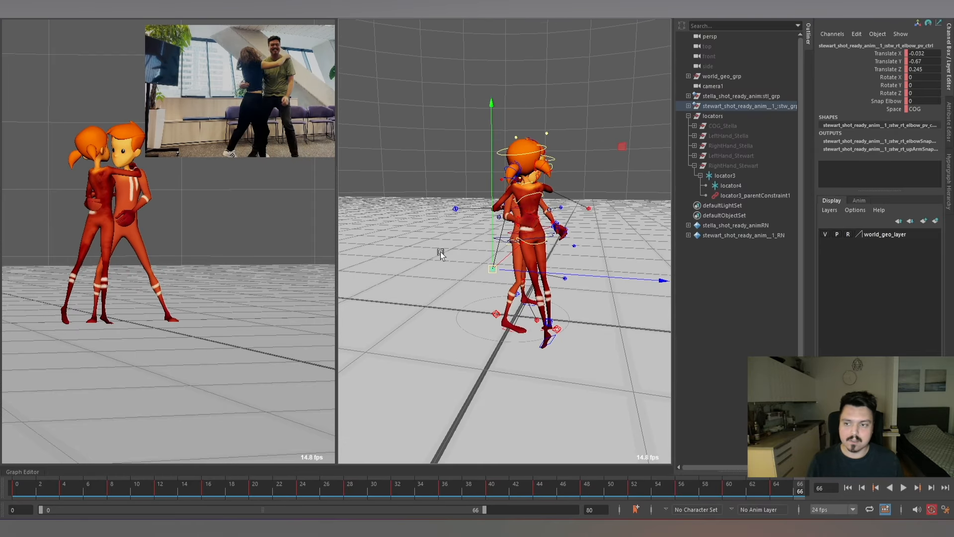
key("alt+v")
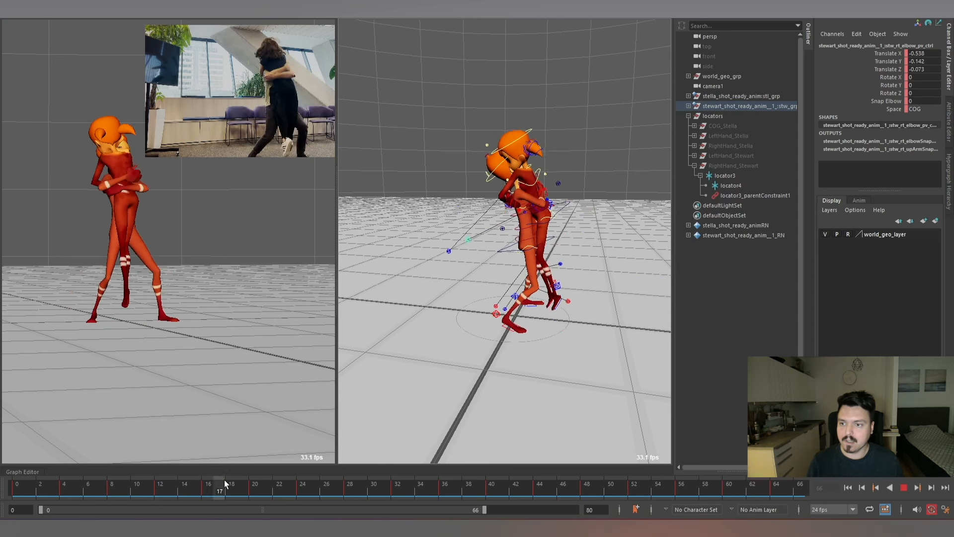
key("alt+period")
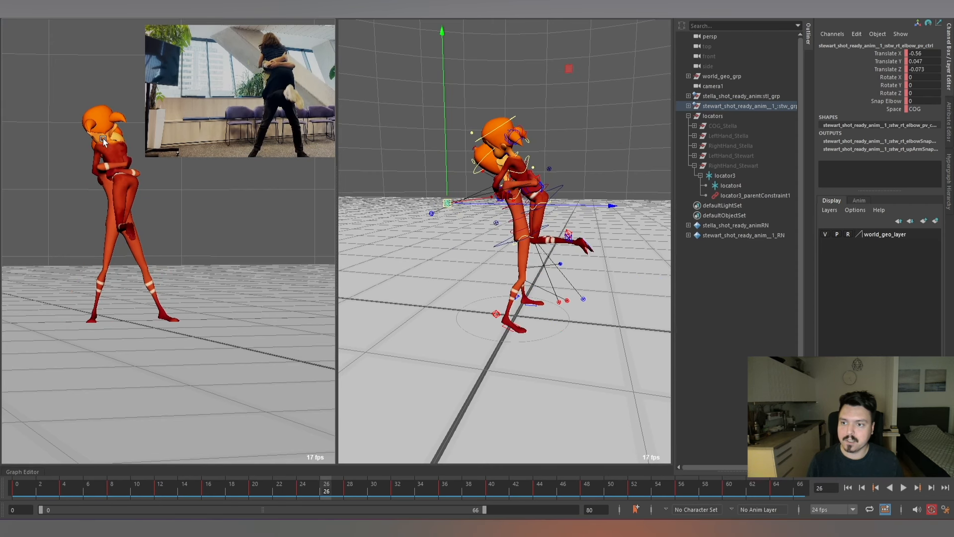
scroll(382, 142, "down", 2)
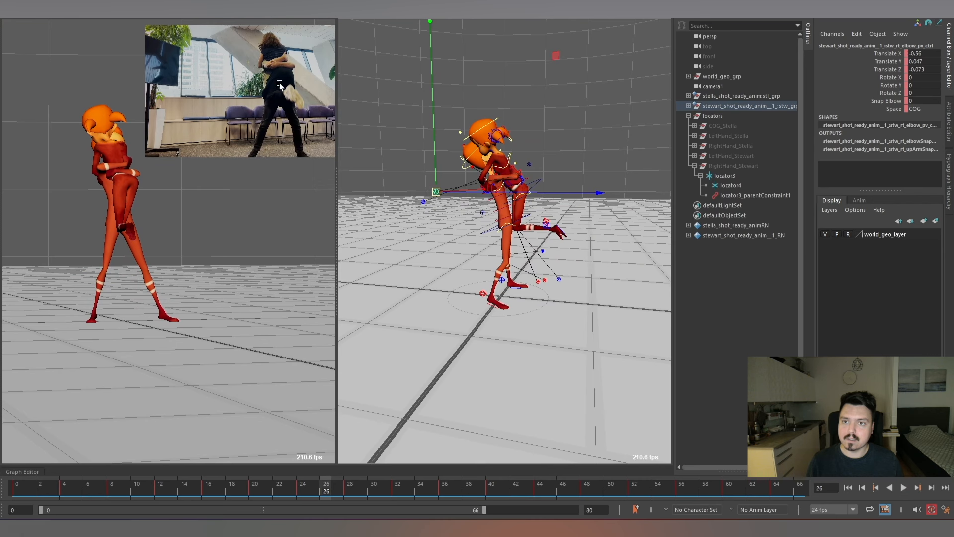
left_click_drag(420, 233, 478, 193, "alt")
scroll(511, 208, "up", 3)
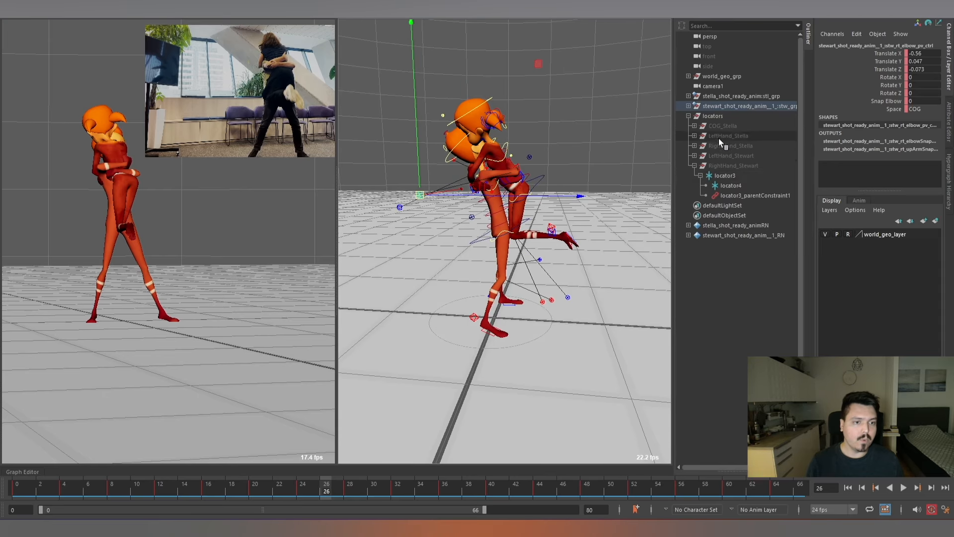
left_click(694, 166)
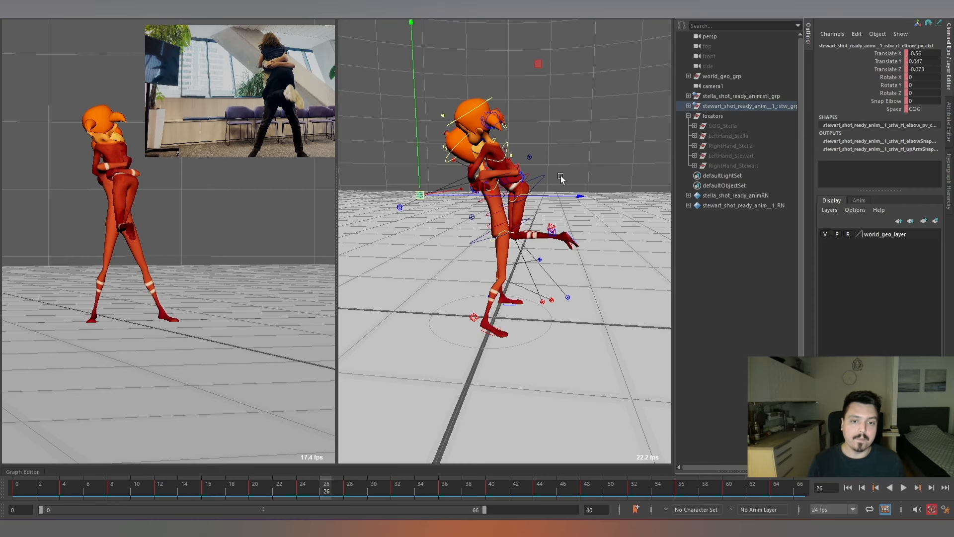
Examine the lifted hug pose at frame 26 from several angles and play back the whole shot.
right_click_drag(560, 178, 541, 155, "alt")
middle_click_drag(541, 156, 535, 157, "alt")
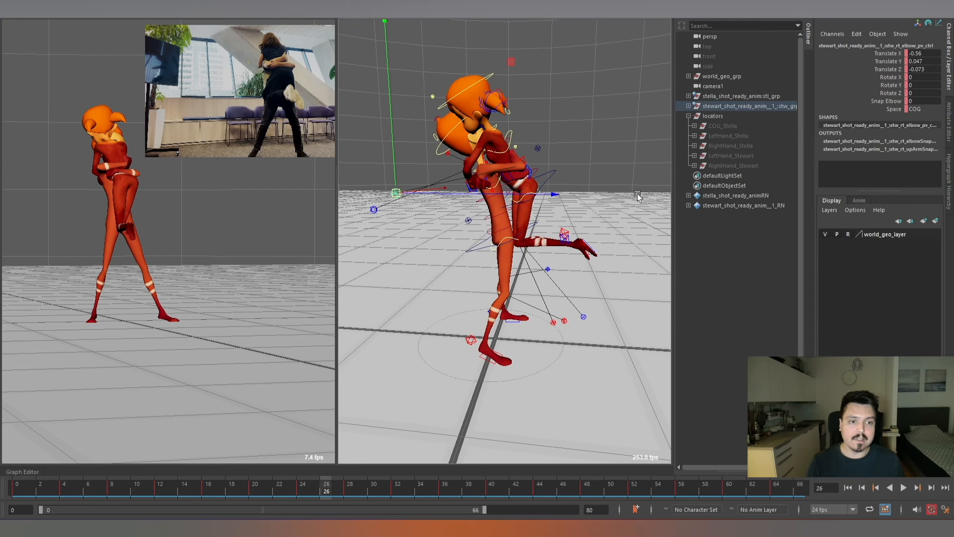
right_click_drag(561, 217, 561, 138, "alt")
left_click_drag(562, 139, 512, 192, "alt")
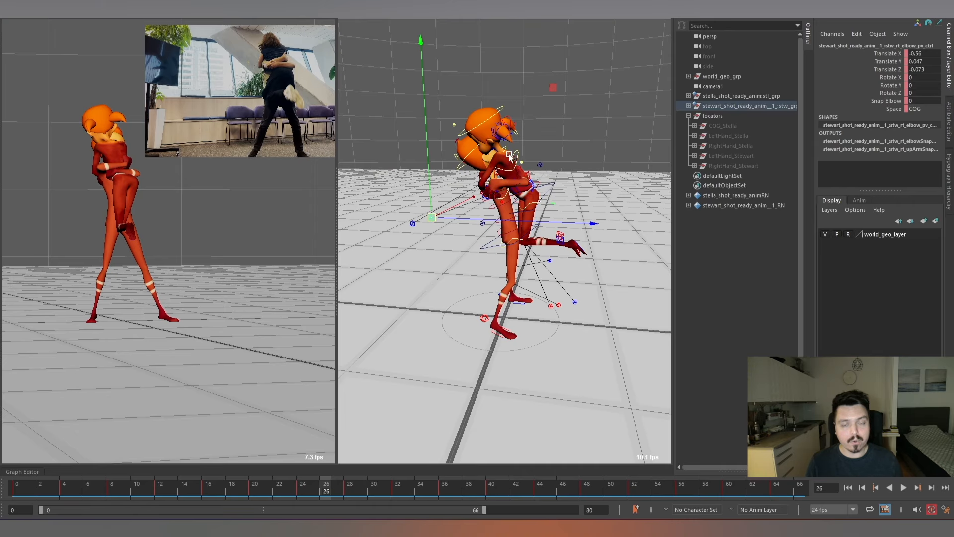
scroll(511, 154, "up", 5)
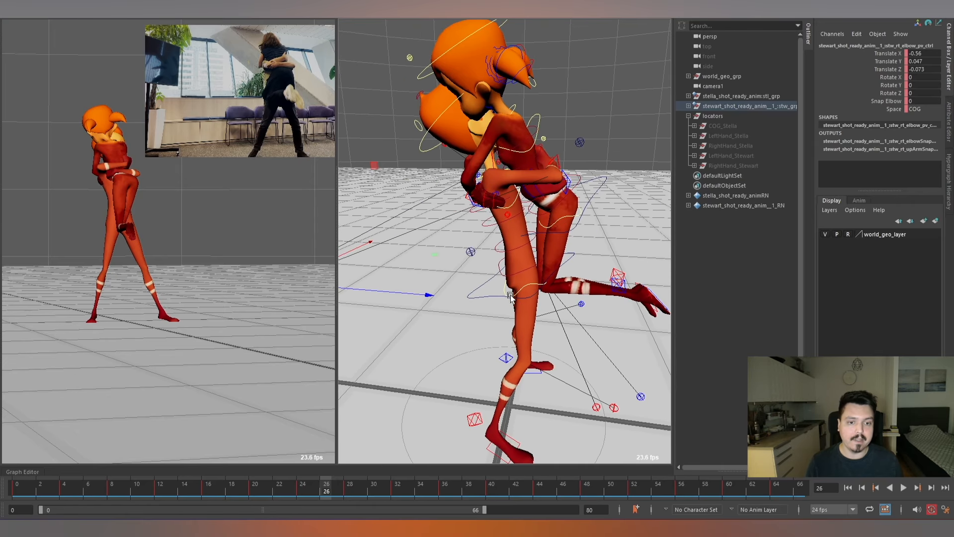
left_click_drag(525, 180, 515, 198, "alt")
scroll(489, 186, "down", 4)
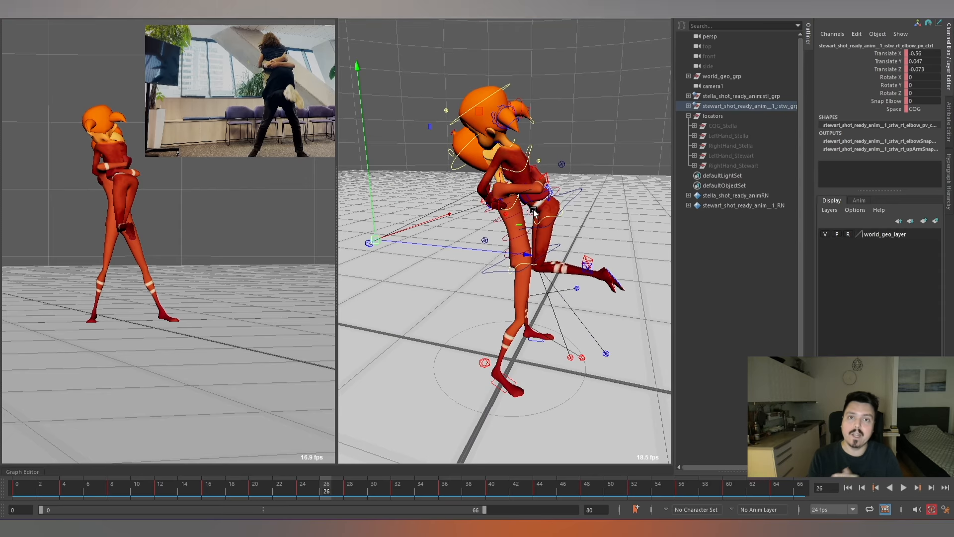
left_click_drag(559, 185, 563, 226, "alt")
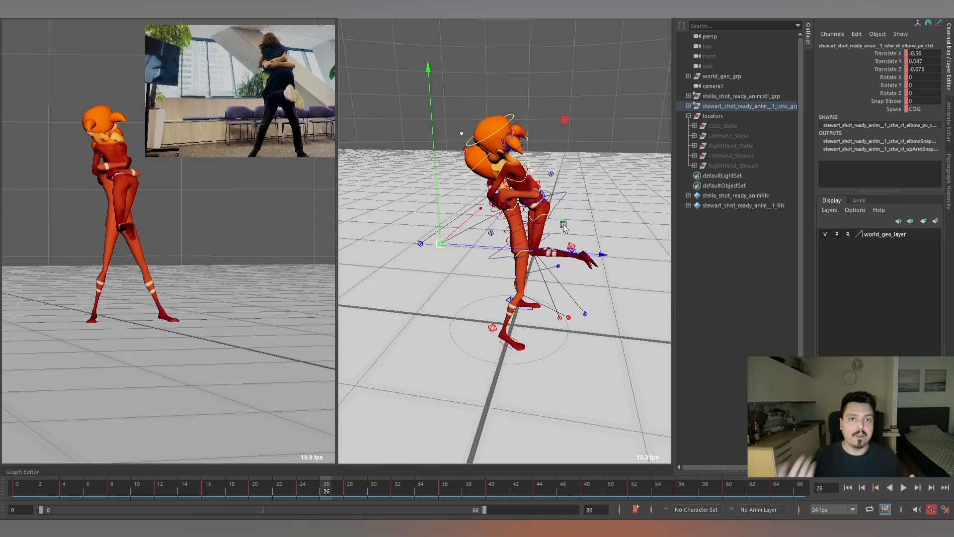
left_click_drag(521, 200, 521, 284, "alt")
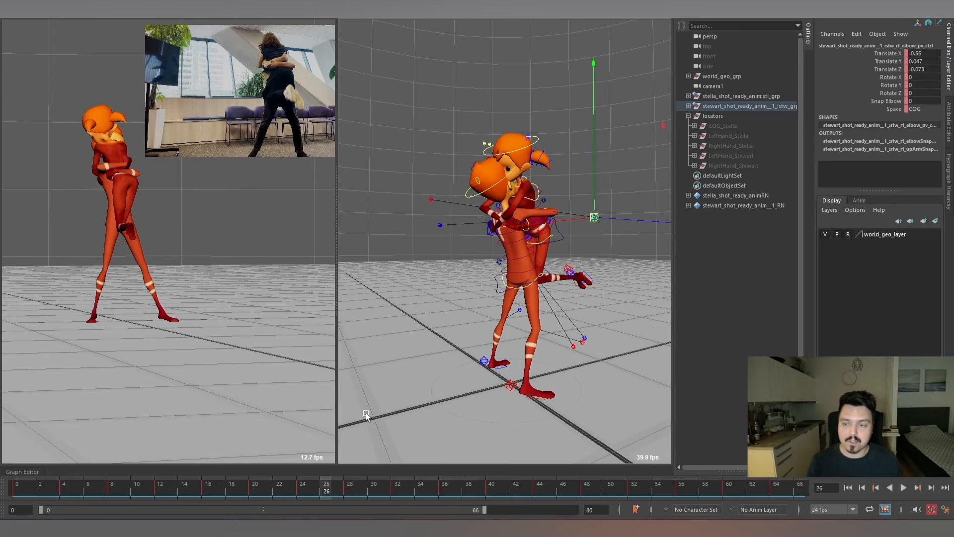
key("alt+v")
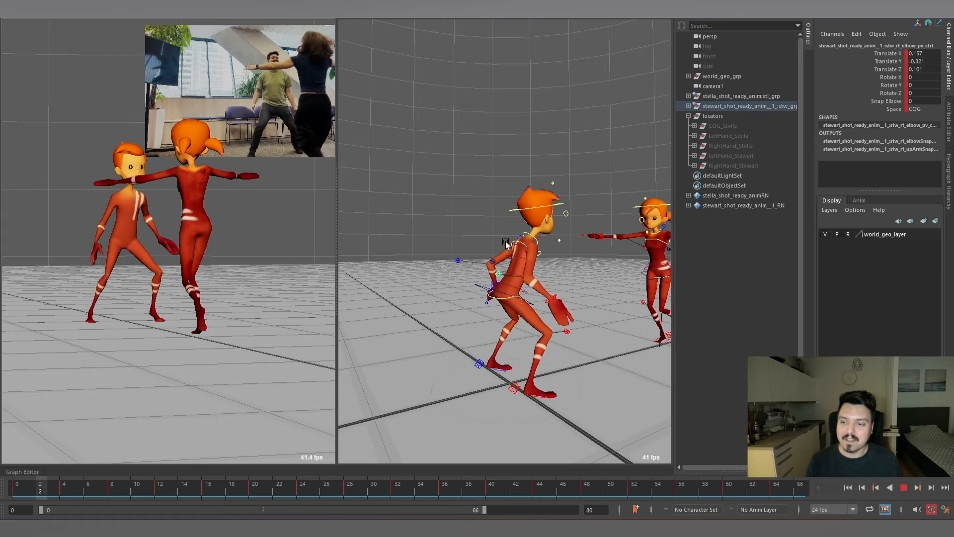
key("Escape")
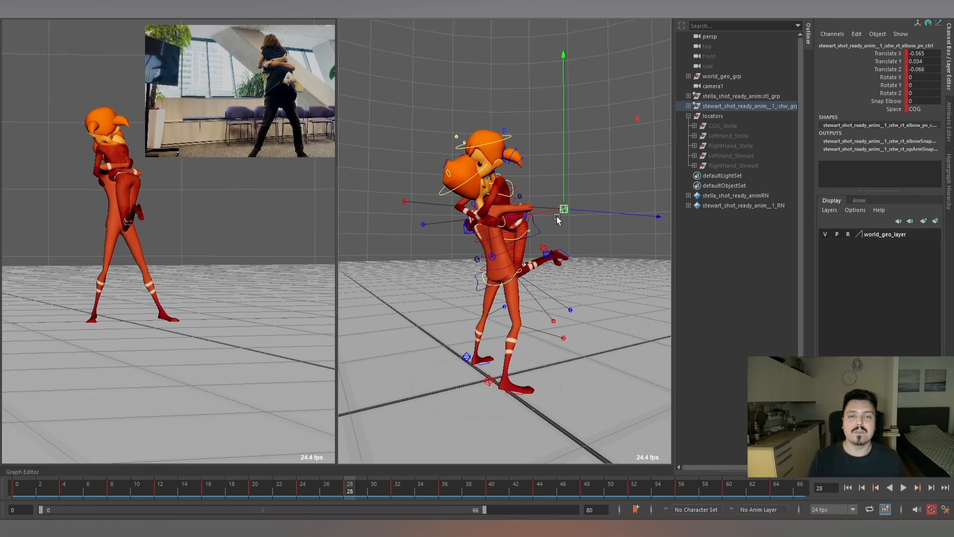